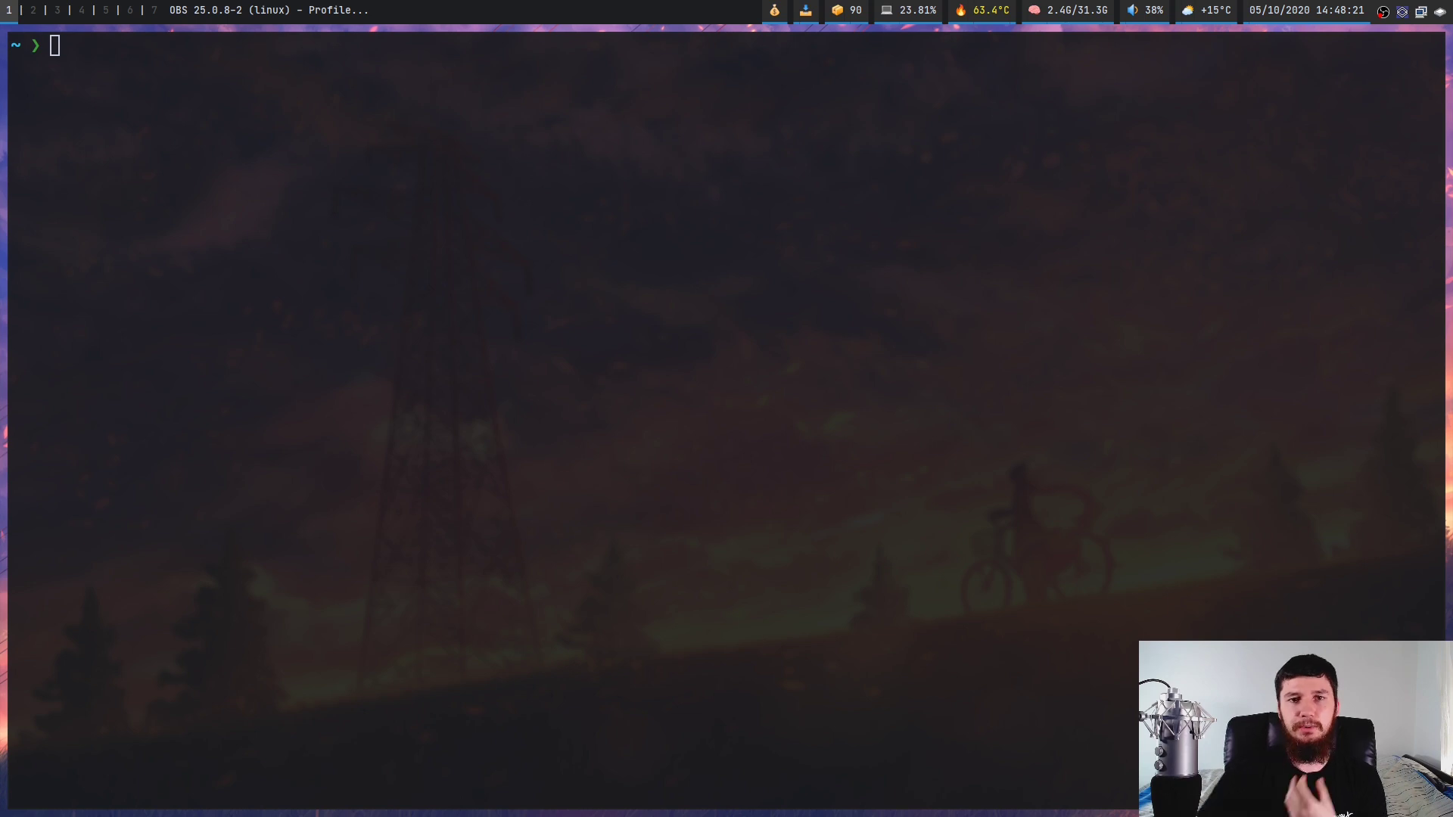
- Type the fontpreview command at the zsh prompt in Alacritty
{"action": "type", "text": "font"}
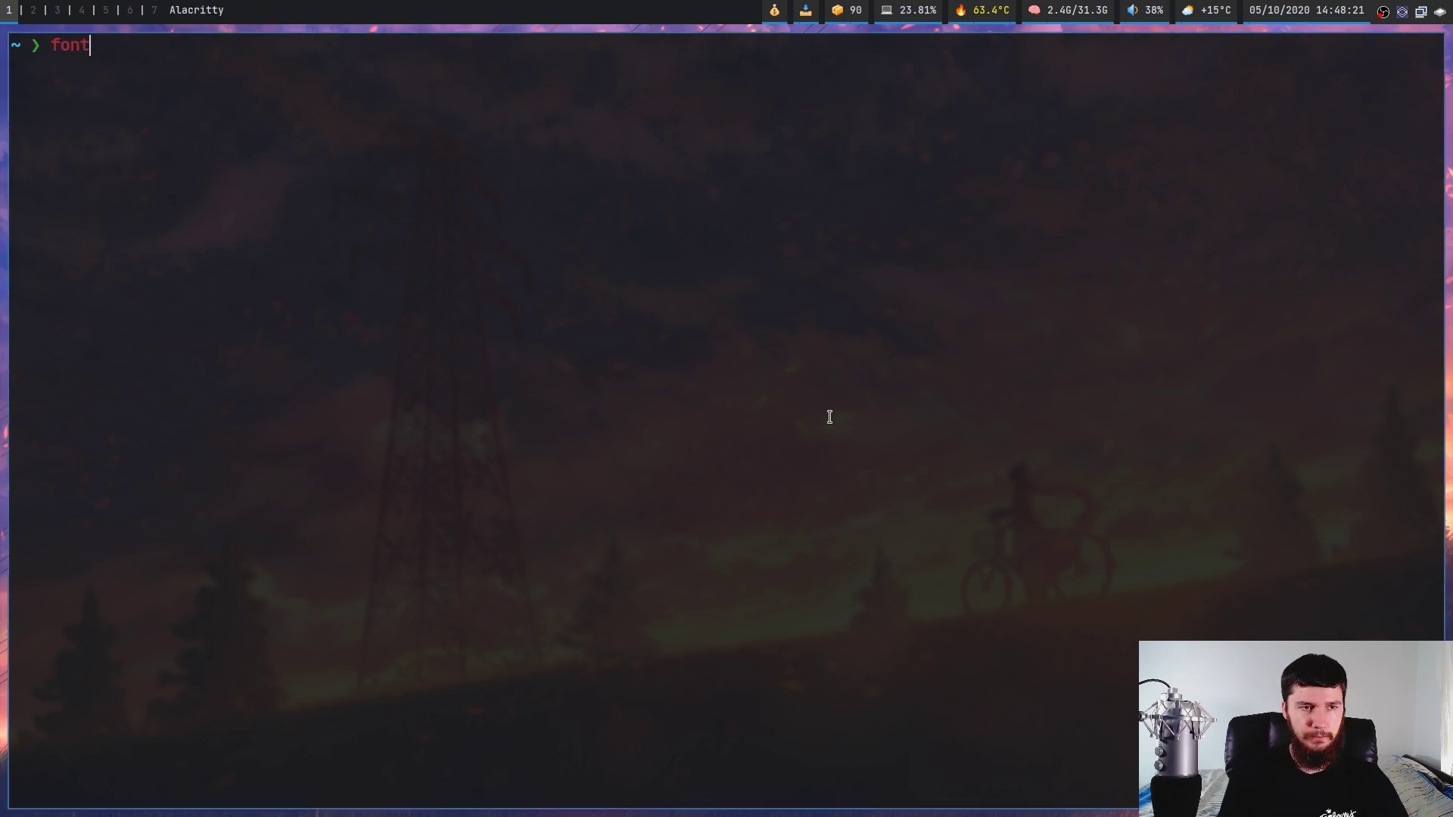
{"action": "type", "text": "preview"}
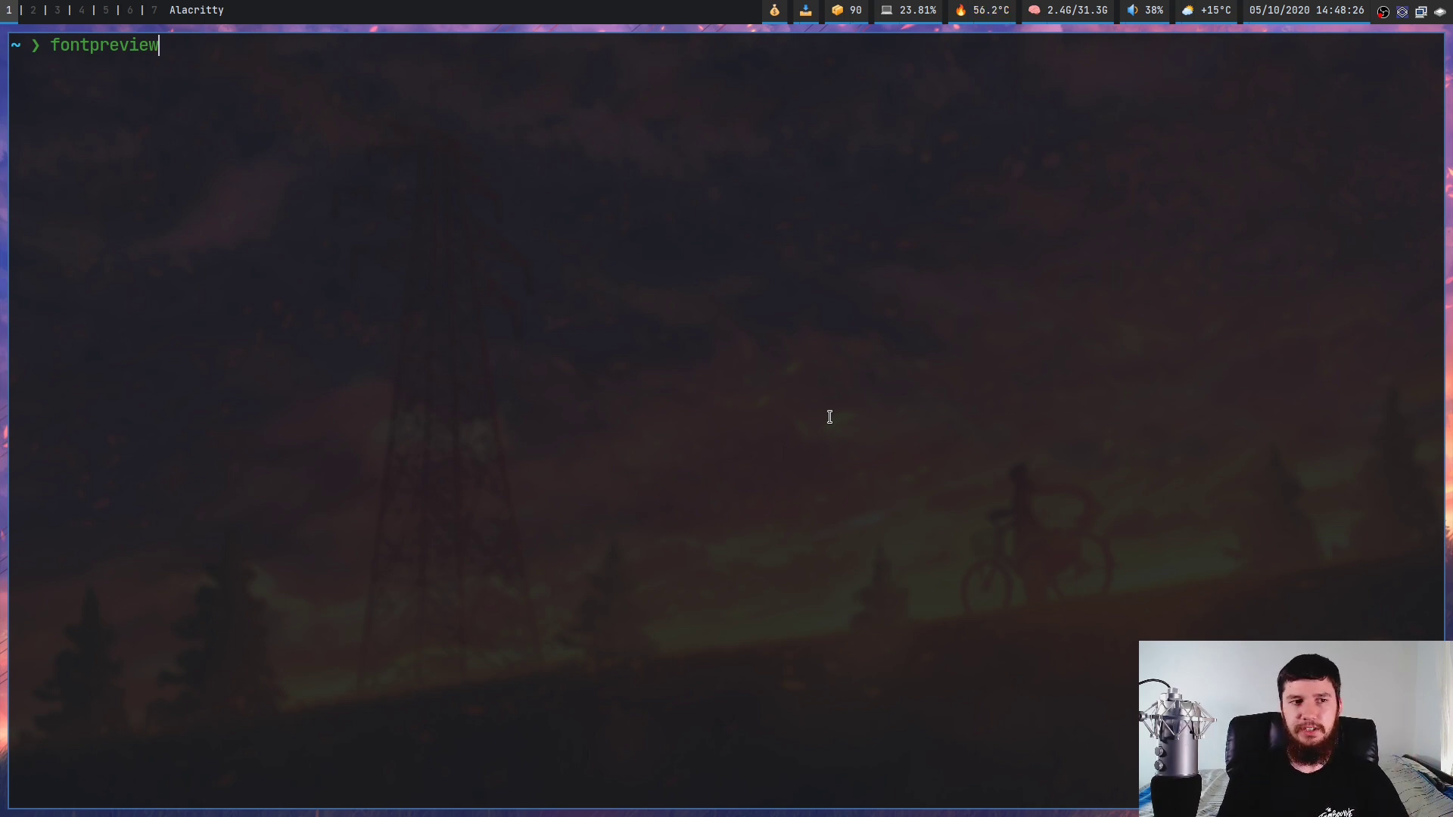
- Run fontpreview, preview Bebas-Neue-Bold, then close the preview and open a second terminal
{"action": "key", "text": "Return"}
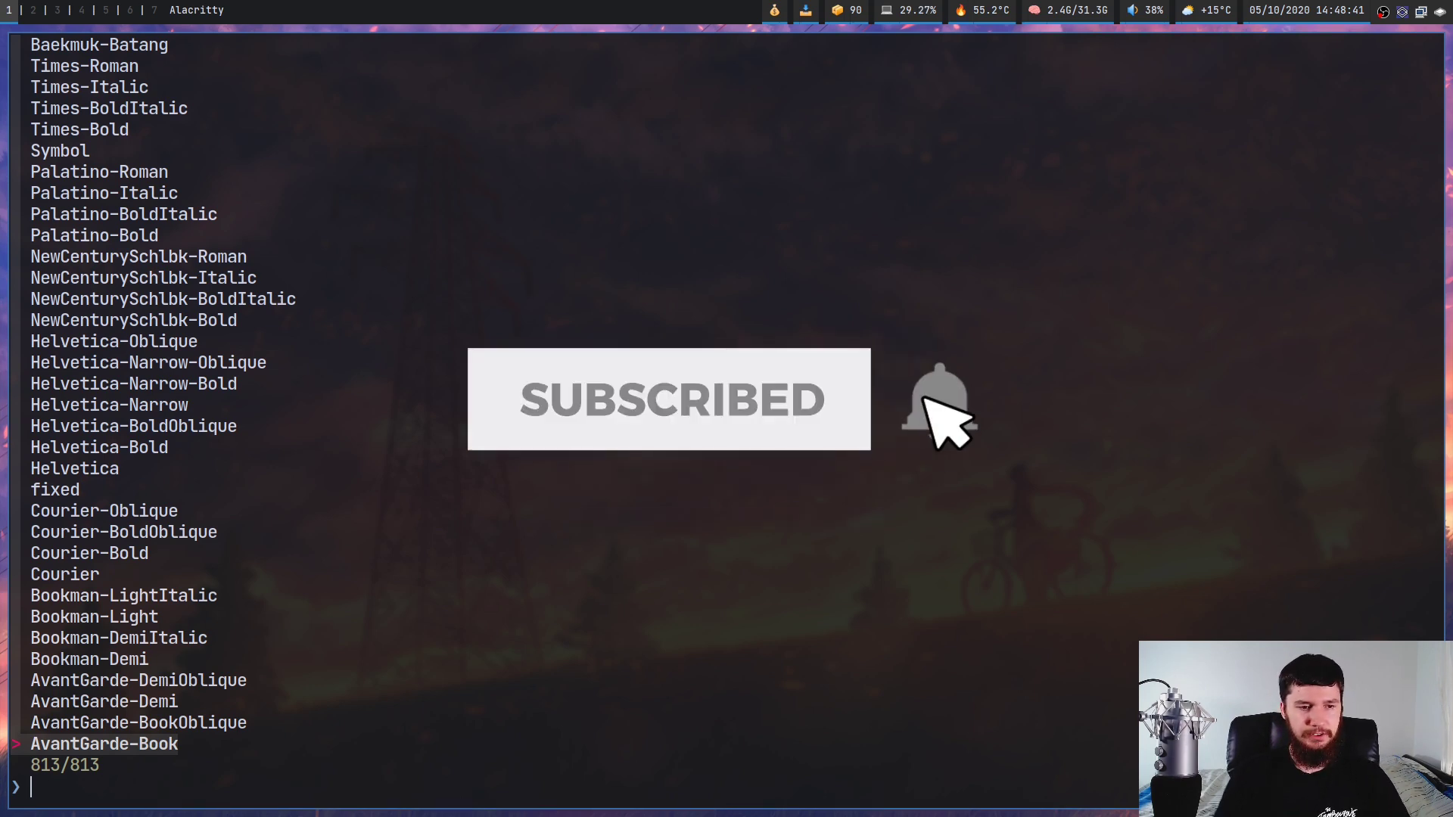
{"action": "type", "text": "beb"}
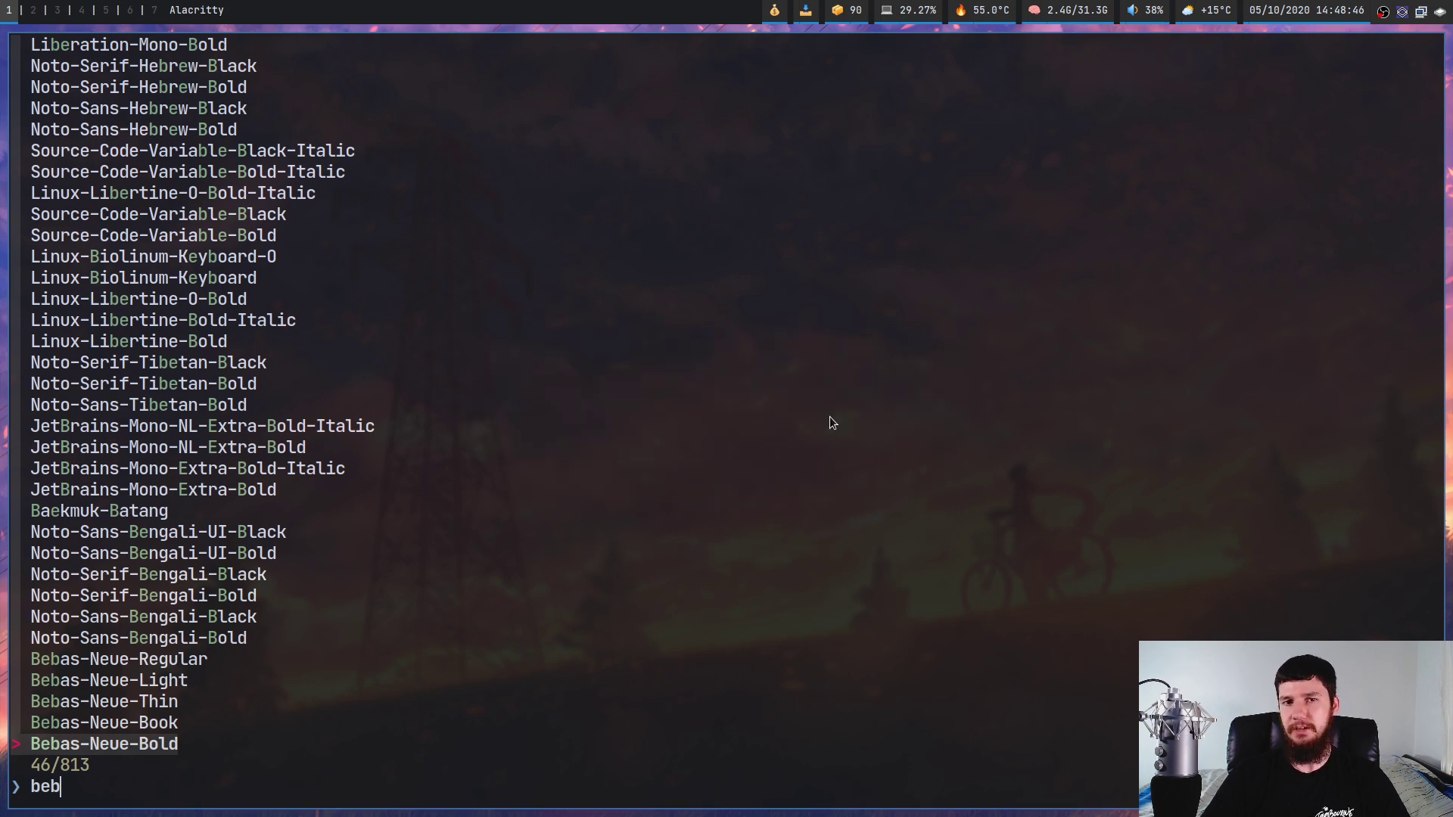
{"action": "key", "text": "Return"}
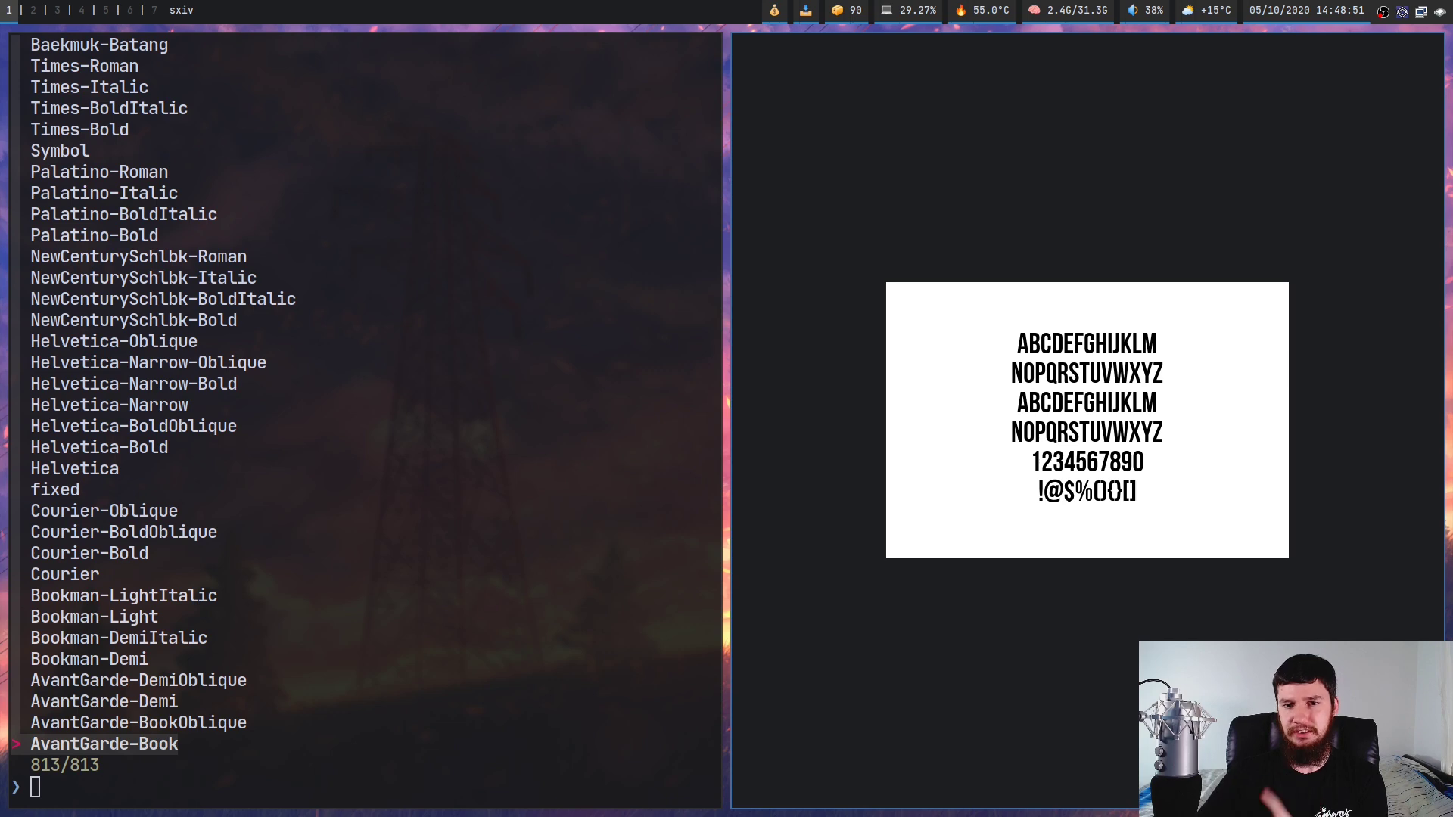
{"action": "key", "text": "q"}
{"action": "key", "text": "super+Return"}
- Browse in lf to the ~/.local/share/fonts folder and open it
{"action": "type", "text": "l"}
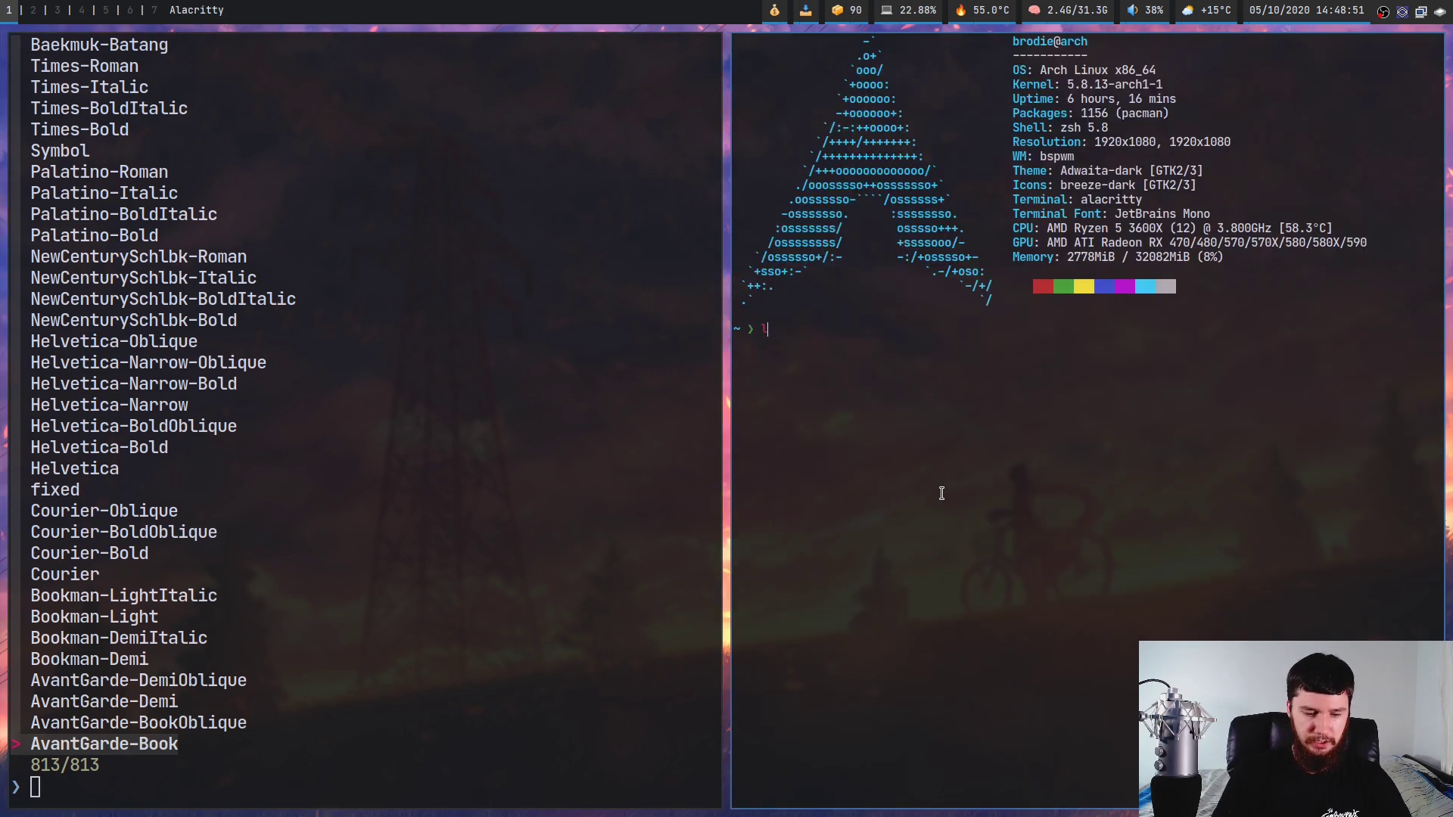
{"action": "type", "text": "f"}
{"action": "key", "text": "Return"}
{"action": "type", "text": "j/"}
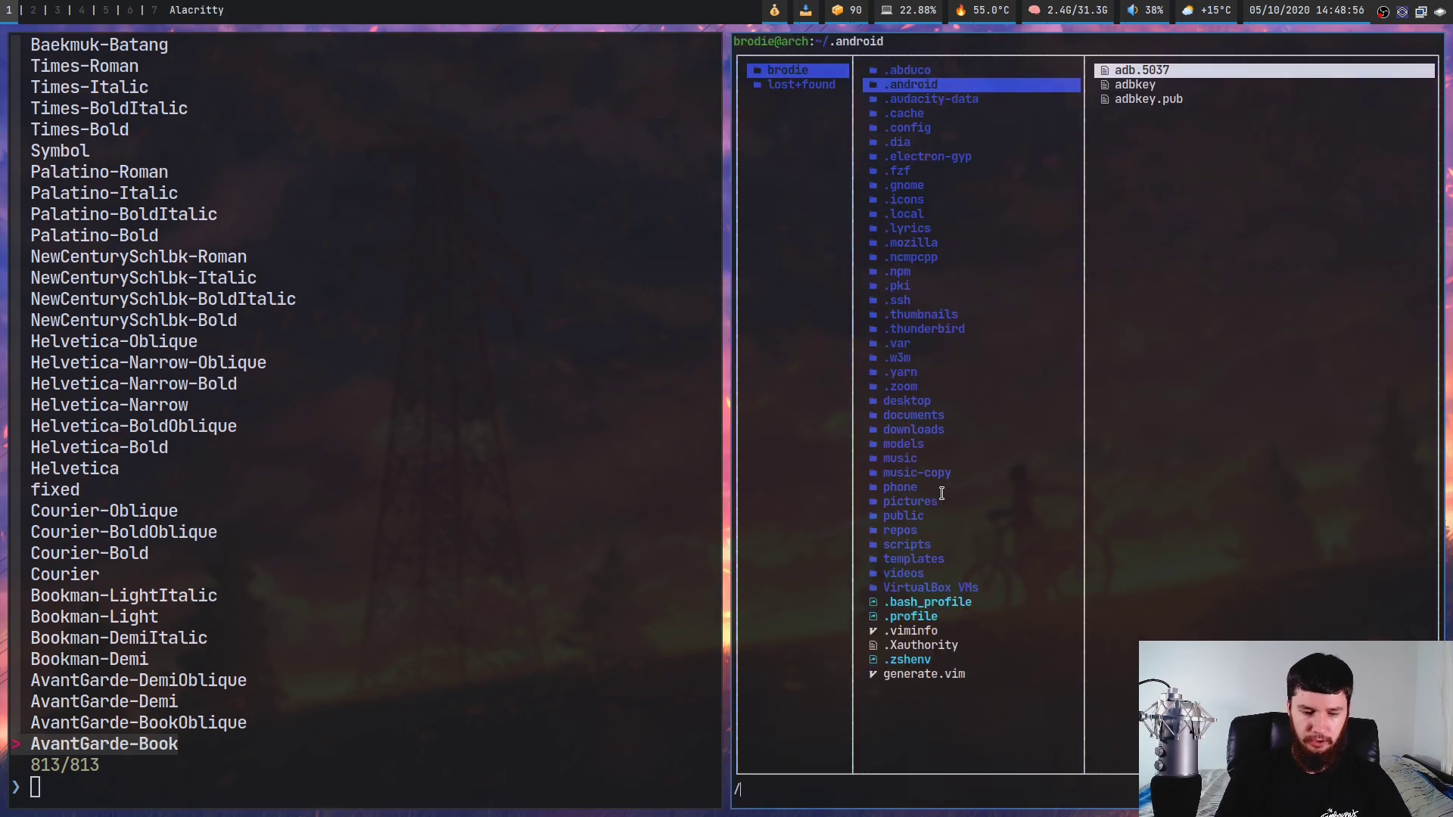
{"action": "type", "text": "loc"}
{"action": "key", "text": "Return"}
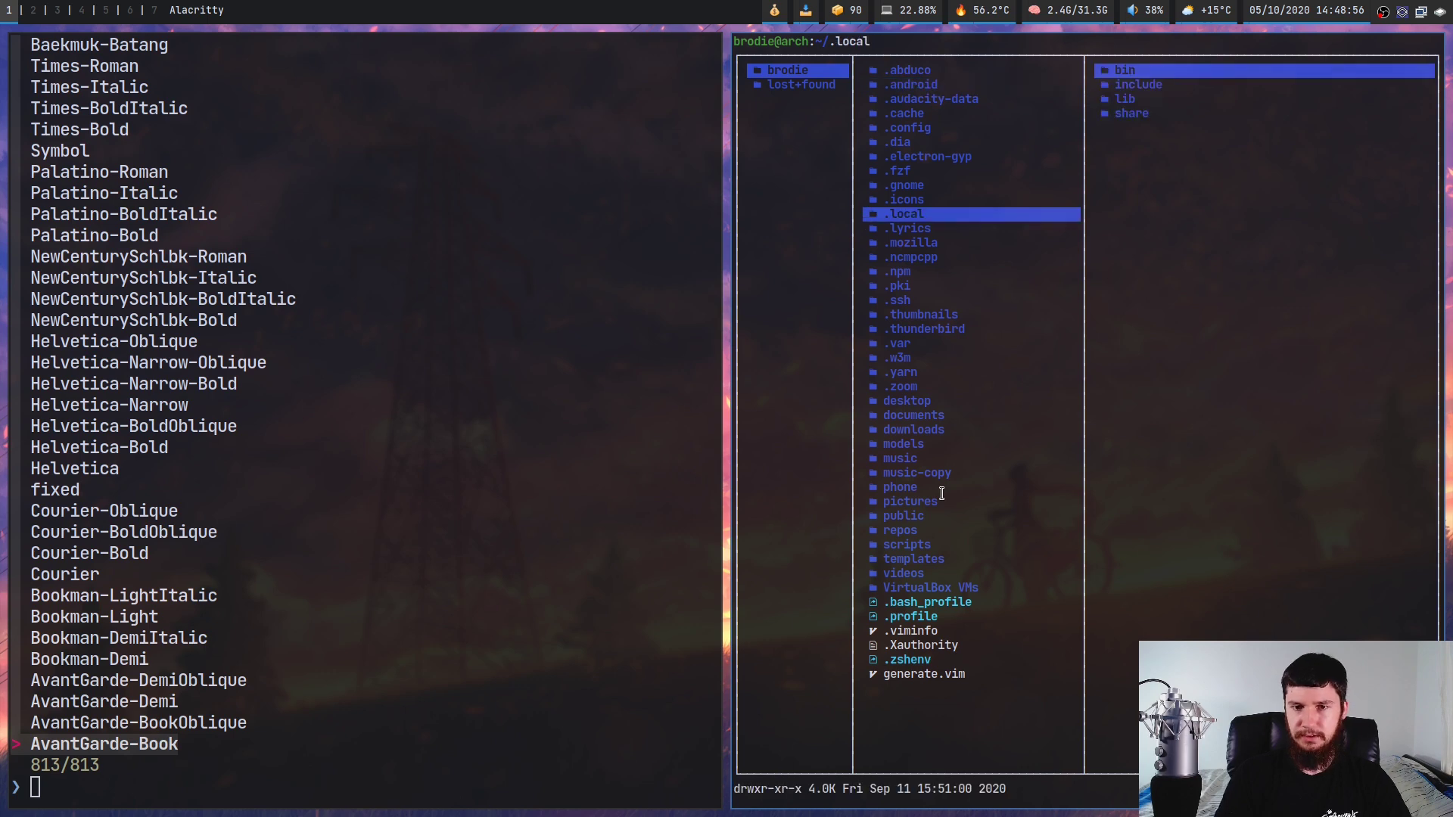
{"action": "key", "text": "l"}
{"action": "key", "text": "j"}
{"action": "key", "text": "j"}
{"action": "key", "text": "j"}
{"action": "key", "text": "l"}
{"action": "key", "text": "j"}
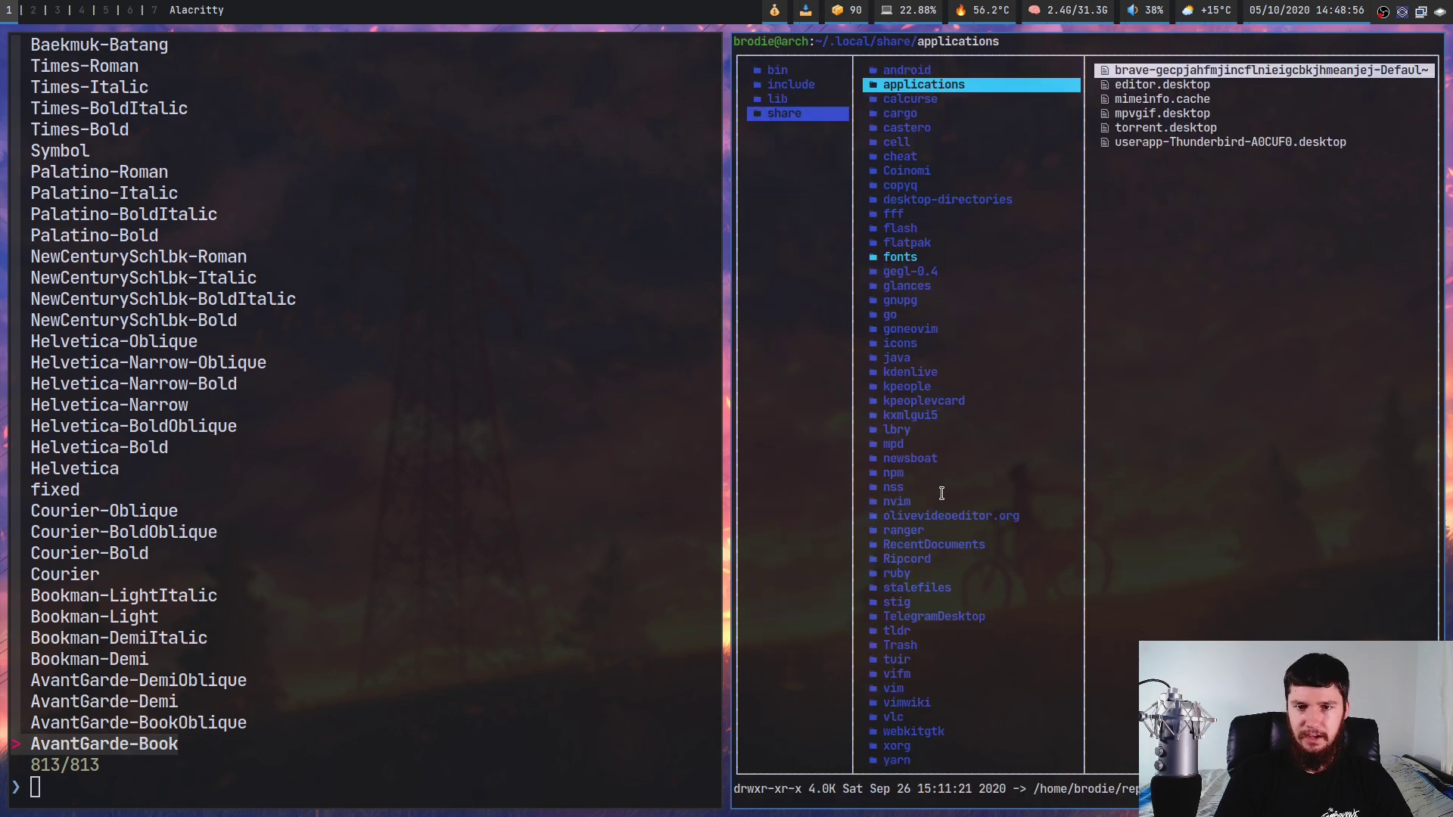
{"action": "key", "text": "j"}
{"action": "key", "text": "j"}
{"action": "key", "text": "j"}
{"action": "key", "text": "j"}
{"action": "key", "text": "j"}
{"action": "key", "text": "j"}
{"action": "key", "text": "j"}
{"action": "key", "text": "j"}
{"action": "key", "text": "j"}
{"action": "key", "text": "j"}
{"action": "key", "text": "j"}
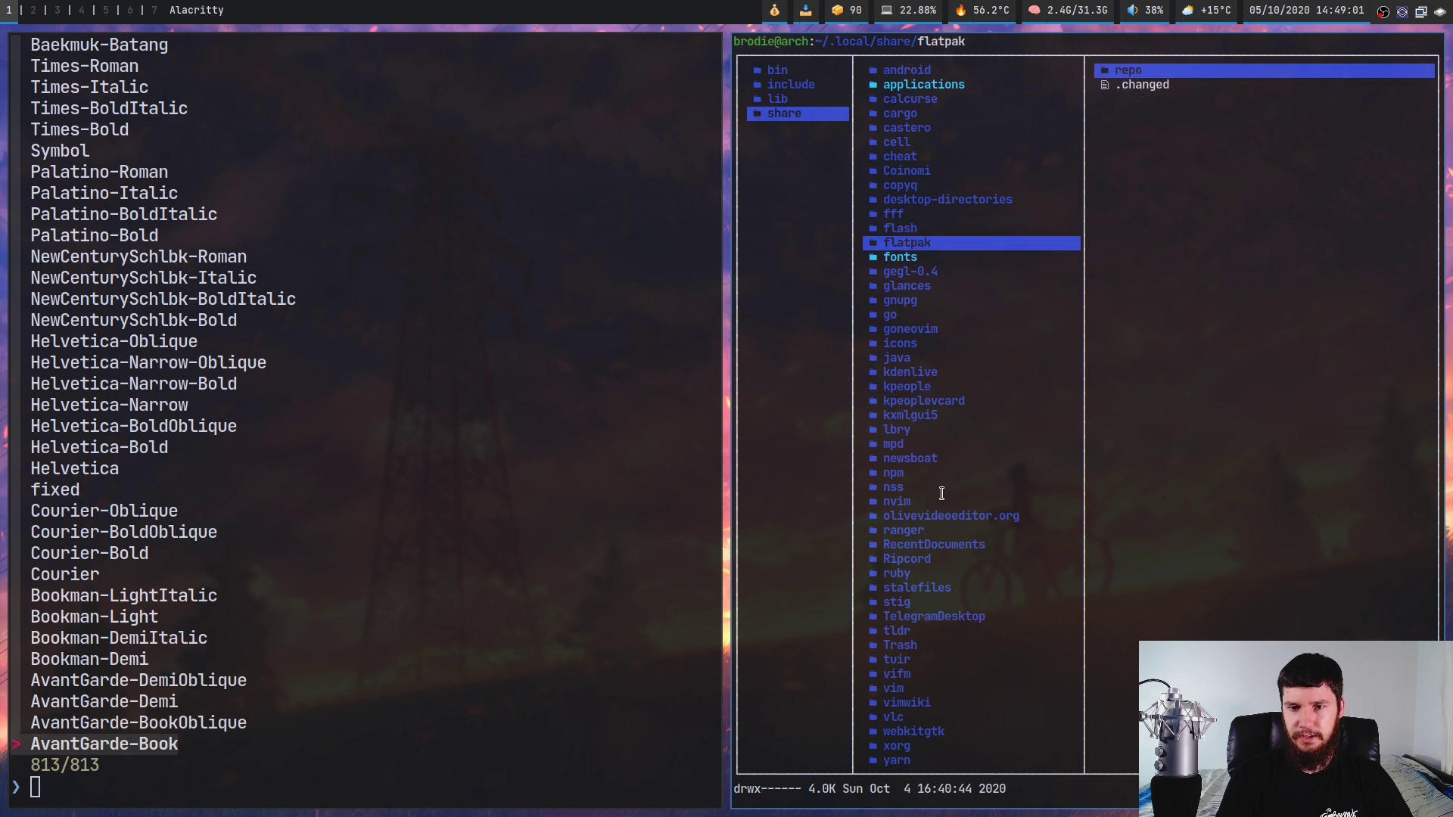
{"action": "key", "text": "j"}
{"action": "key", "text": "l"}
- Enlarge the terminal text twice with Ctrl+=
{"action": "key", "text": "j"}
{"action": "key", "text": "ctrl+equal"}
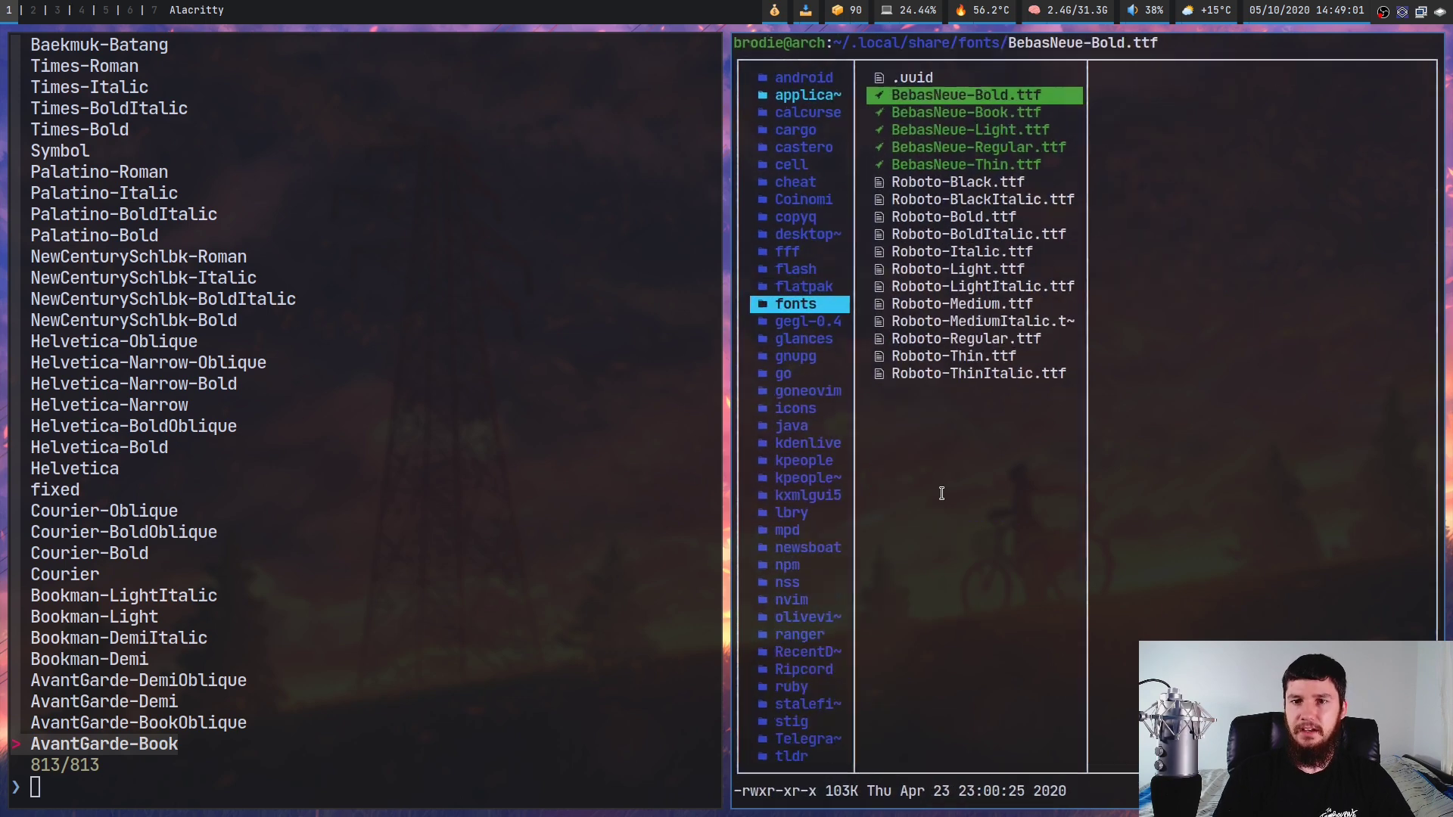
{"action": "key", "text": "ctrl+equal"}
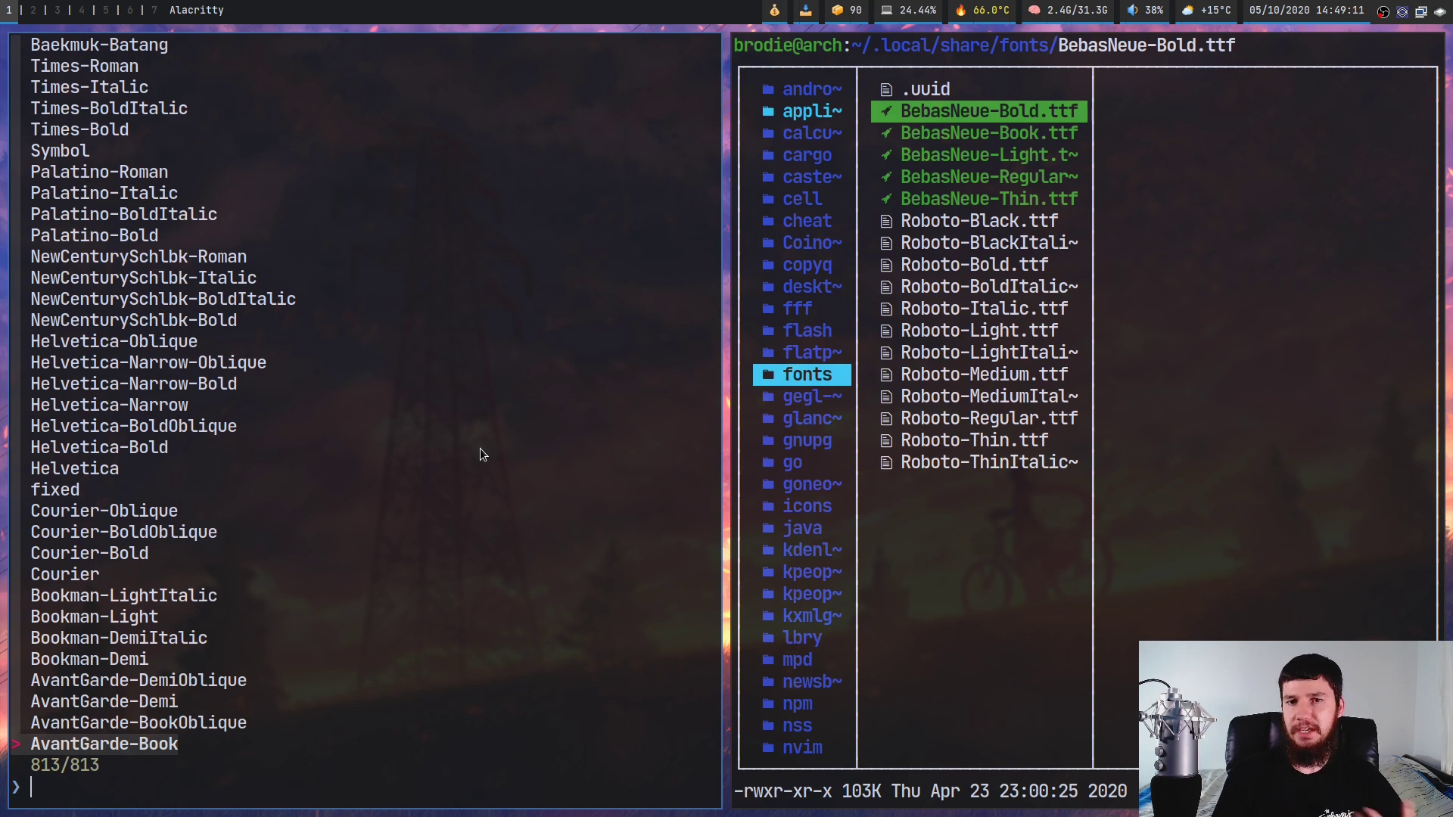
{"action": "scroll", "coordinate": [480, 448], "scroll_direction": "up", "scroll_amount": 13}
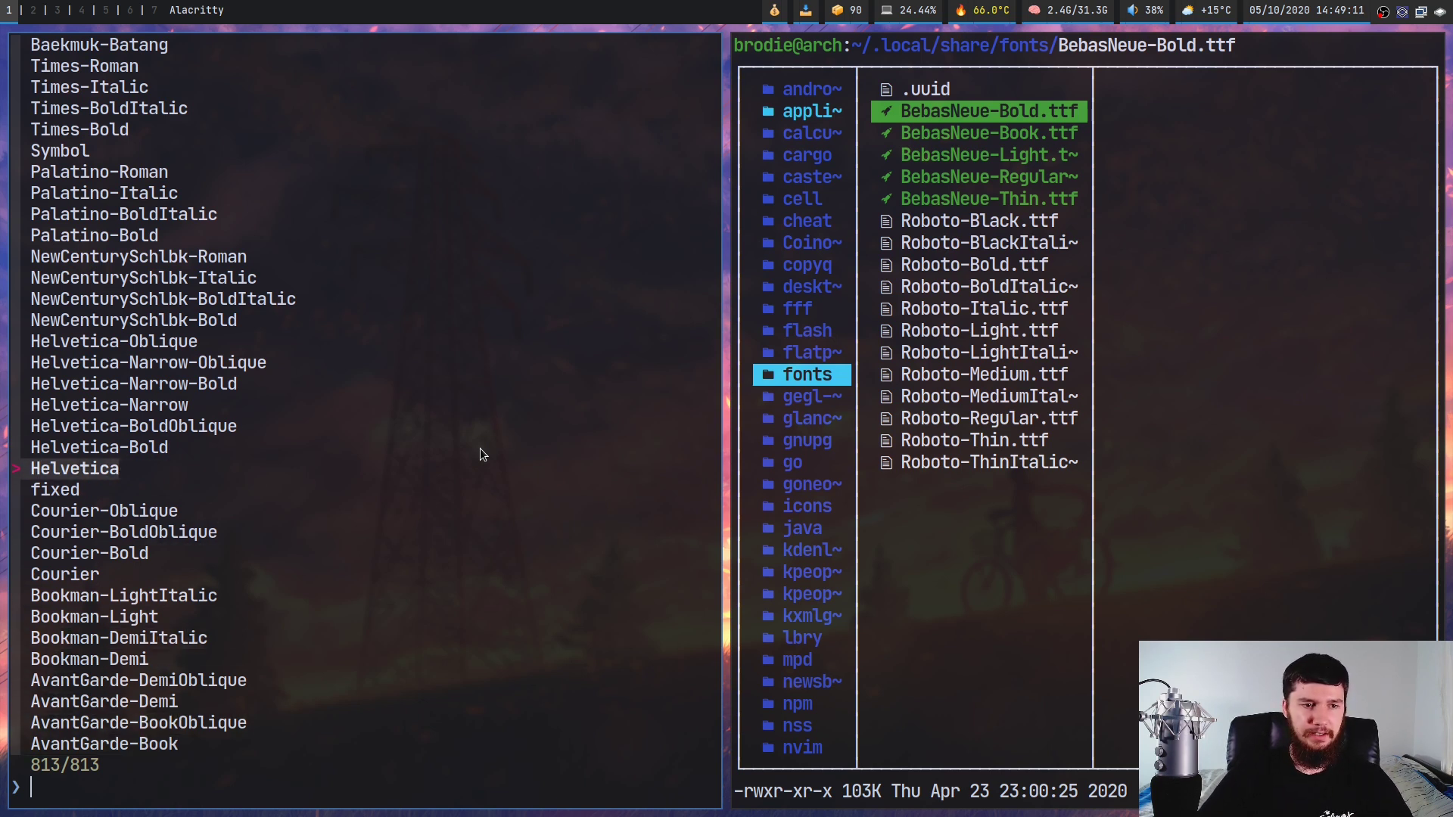
- Preview Helvetica, then scroll the font list up toward Times-Bold
{"action": "key", "text": "Return"}
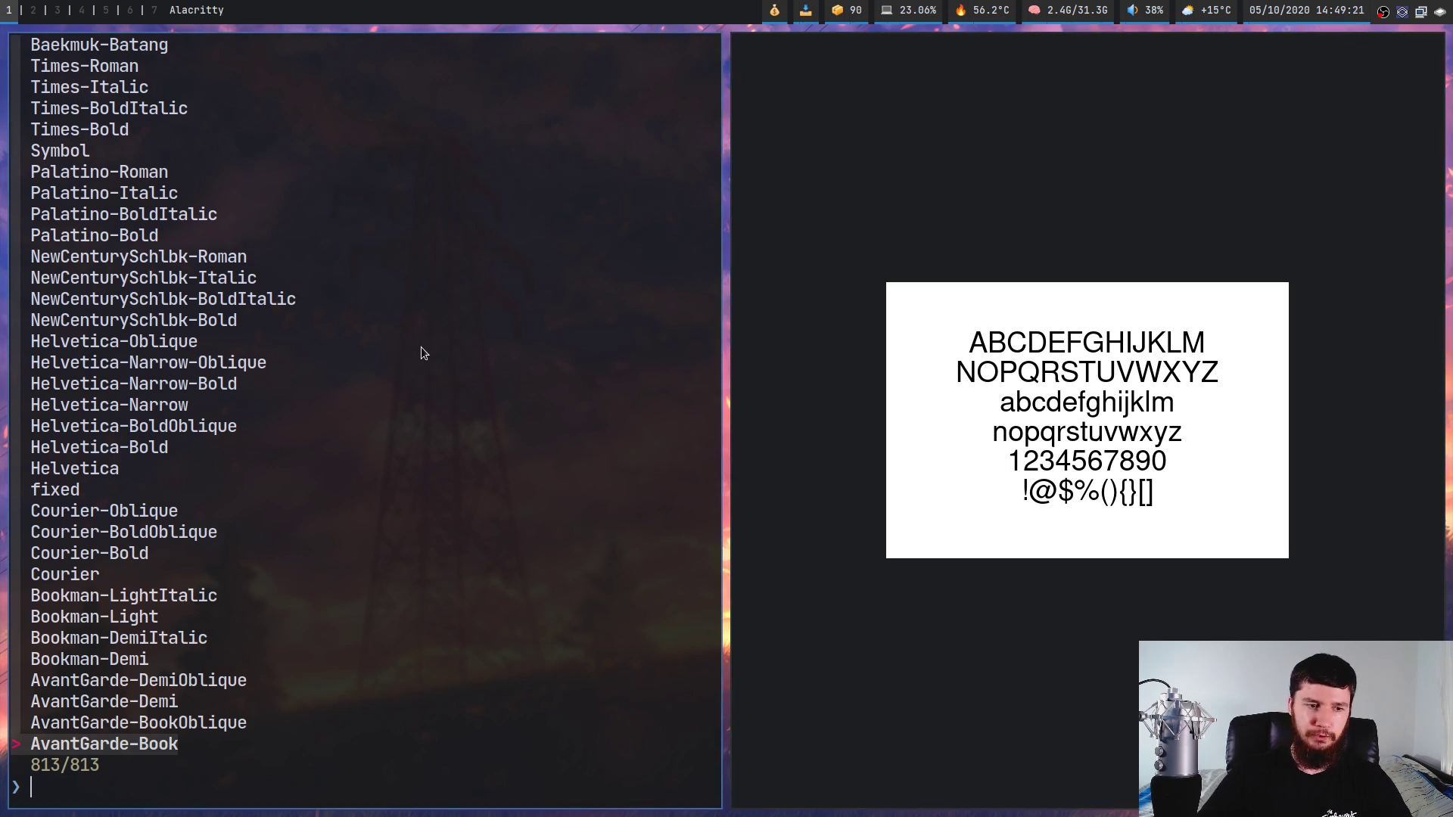
{"action": "scroll", "coordinate": [420, 346], "scroll_direction": "up", "scroll_amount": 2}
{"action": "scroll", "coordinate": [421, 352], "scroll_direction": "up", "scroll_amount": 18}
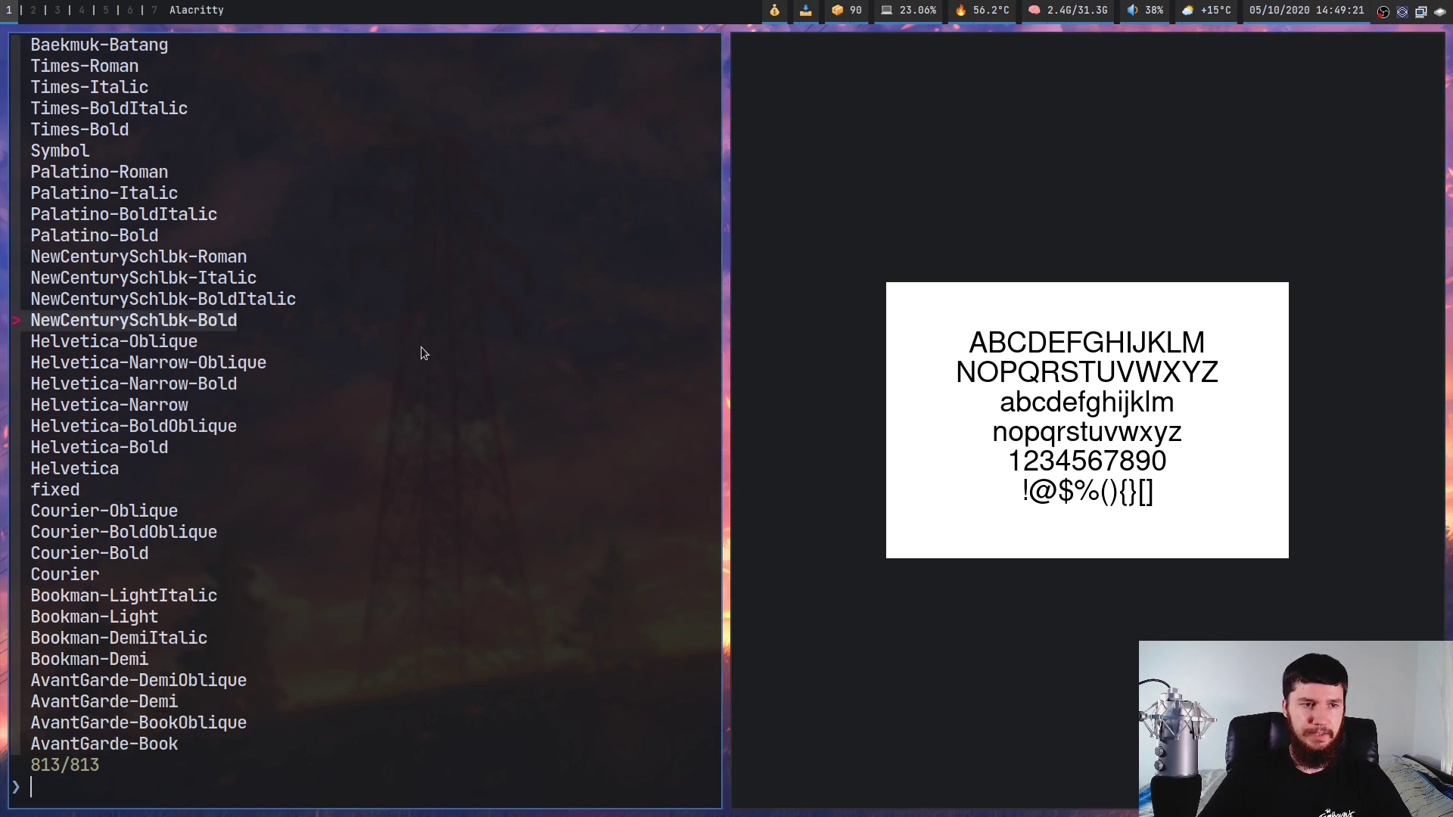
{"action": "scroll", "coordinate": [421, 351], "scroll_direction": "up", "scroll_amount": 8}
{"action": "scroll", "coordinate": [420, 353], "scroll_direction": "up", "scroll_amount": 1}
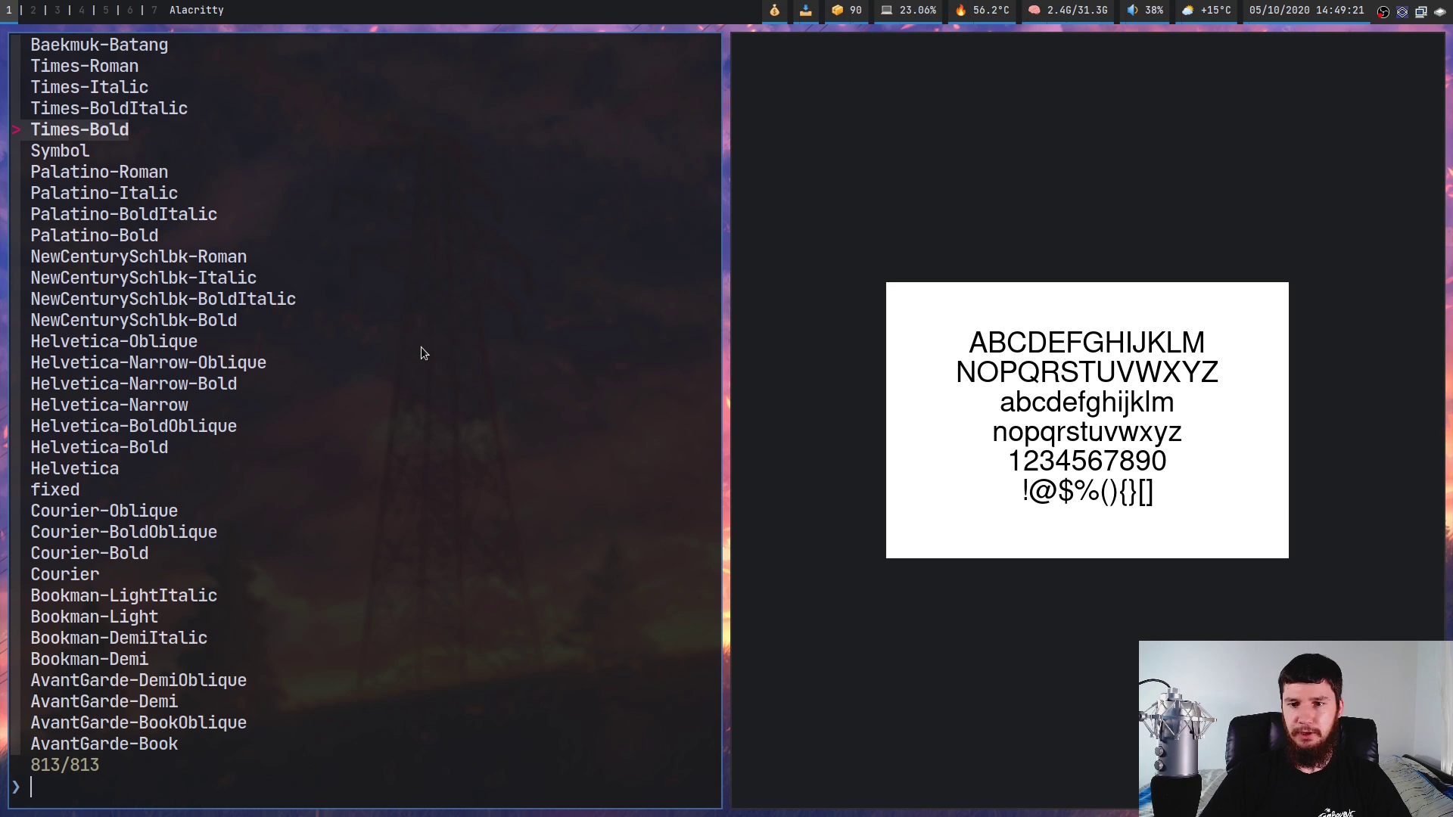
{"action": "scroll", "coordinate": [421, 352], "scroll_direction": "down", "scroll_amount": 20}
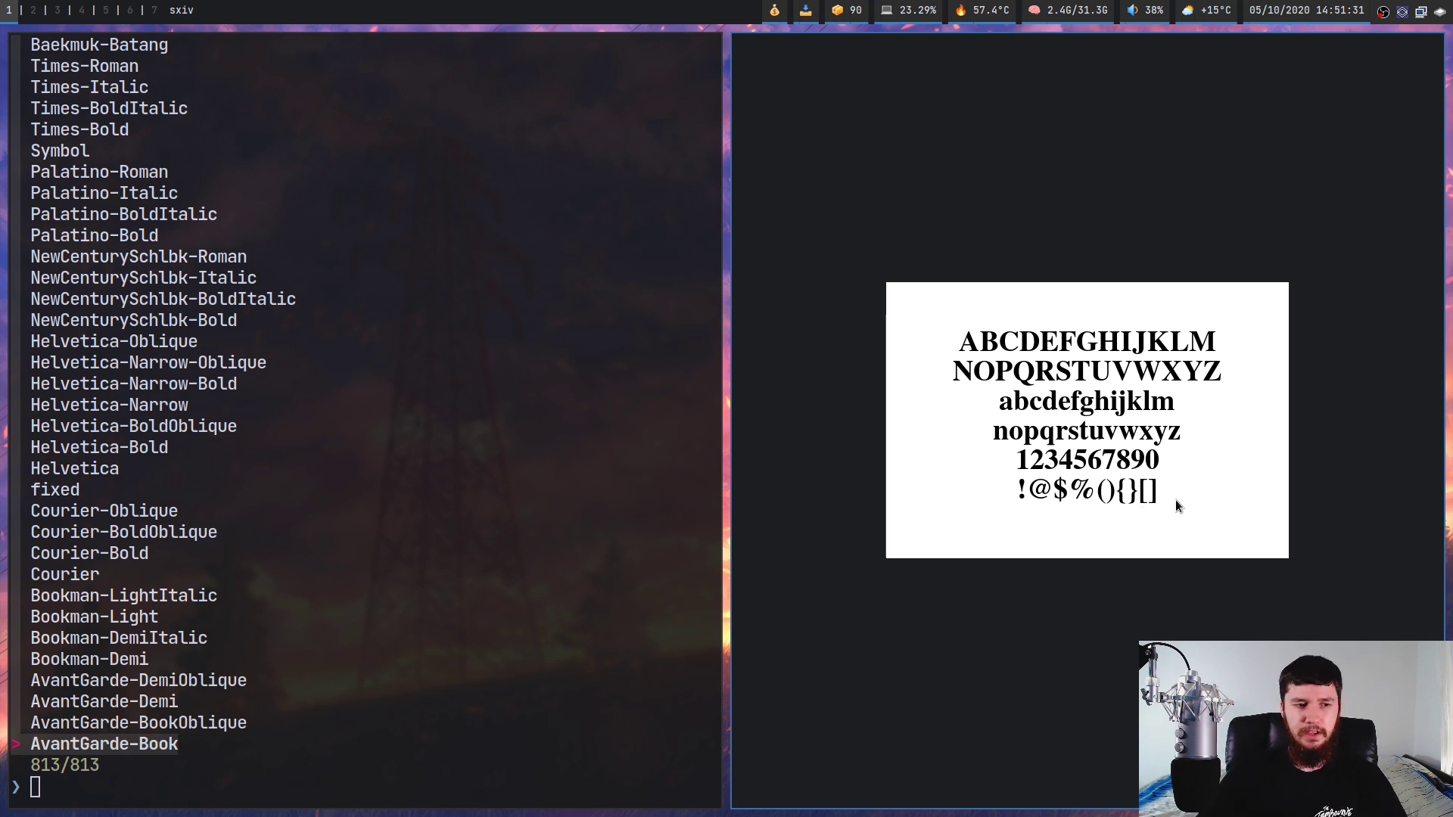
- Quit fontpreview and select parts of the 'Restart sxiv' warning line
{"action": "key", "text": "q"}
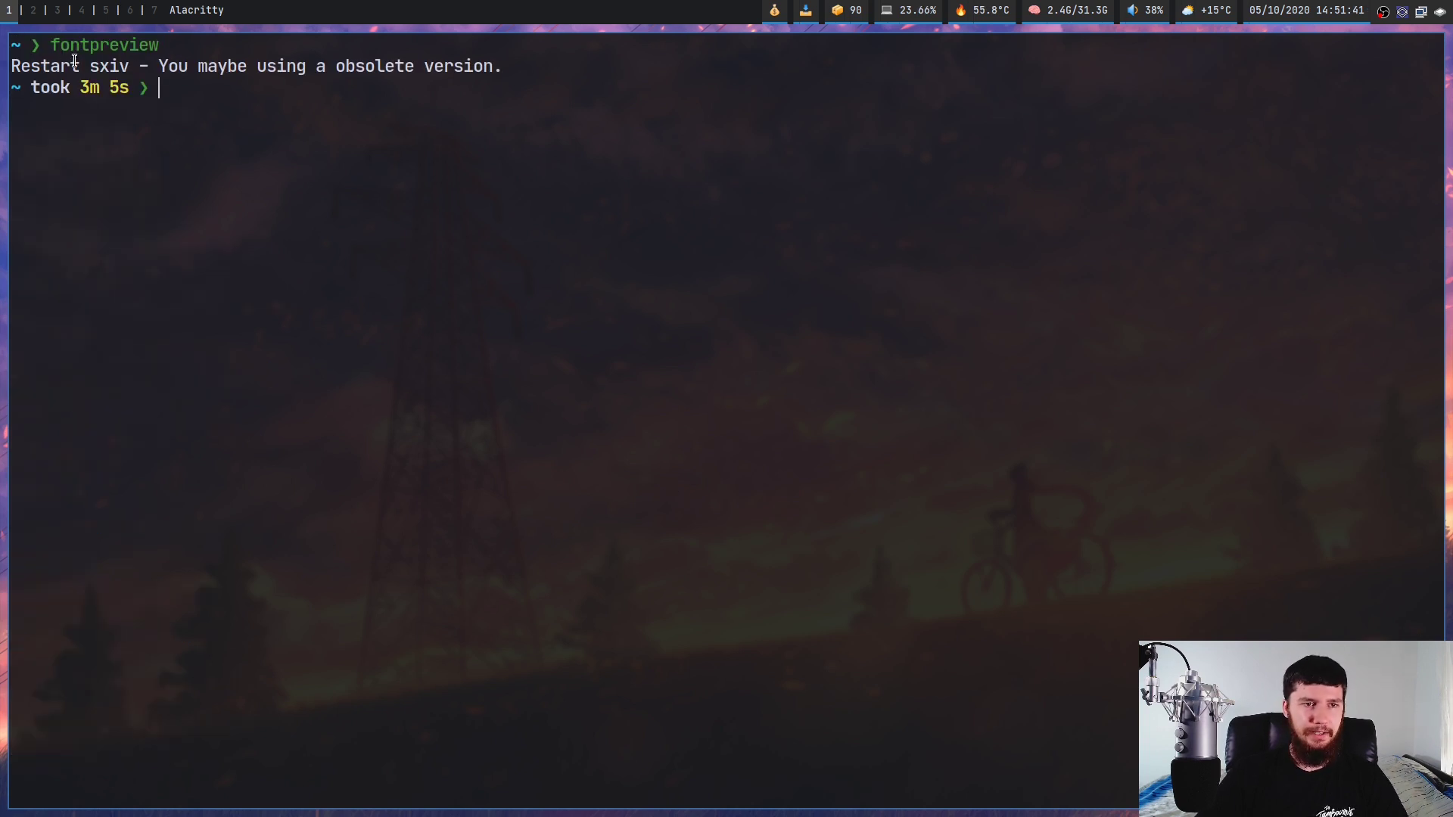
{"action": "left_click_drag", "start_coordinate": [85, 66], "coordinate": [238, 66]}
{"action": "left_click", "coordinate": [291, 66]}
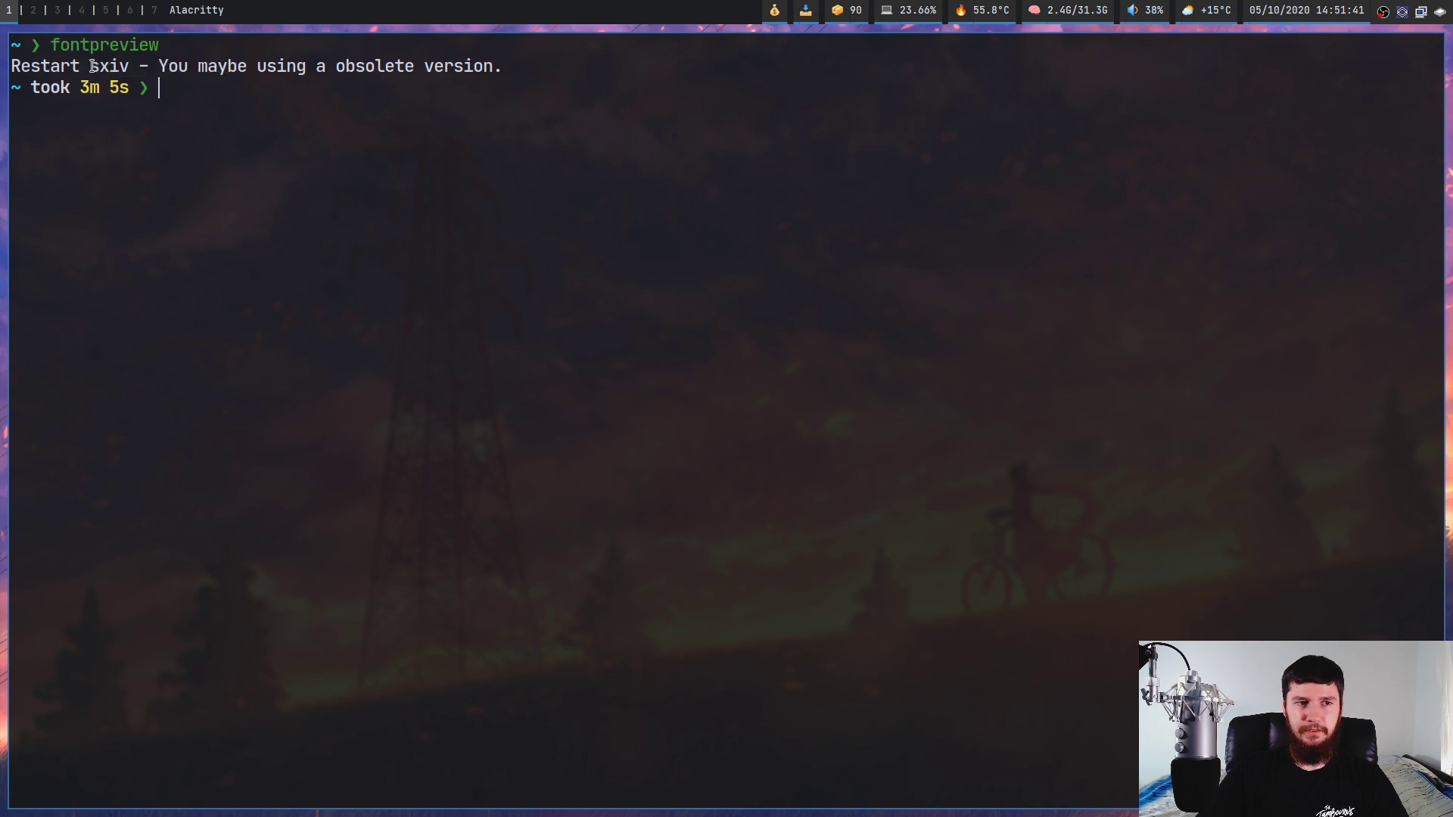
{"action": "left_click_drag", "start_coordinate": [90, 66], "coordinate": [142, 67]}
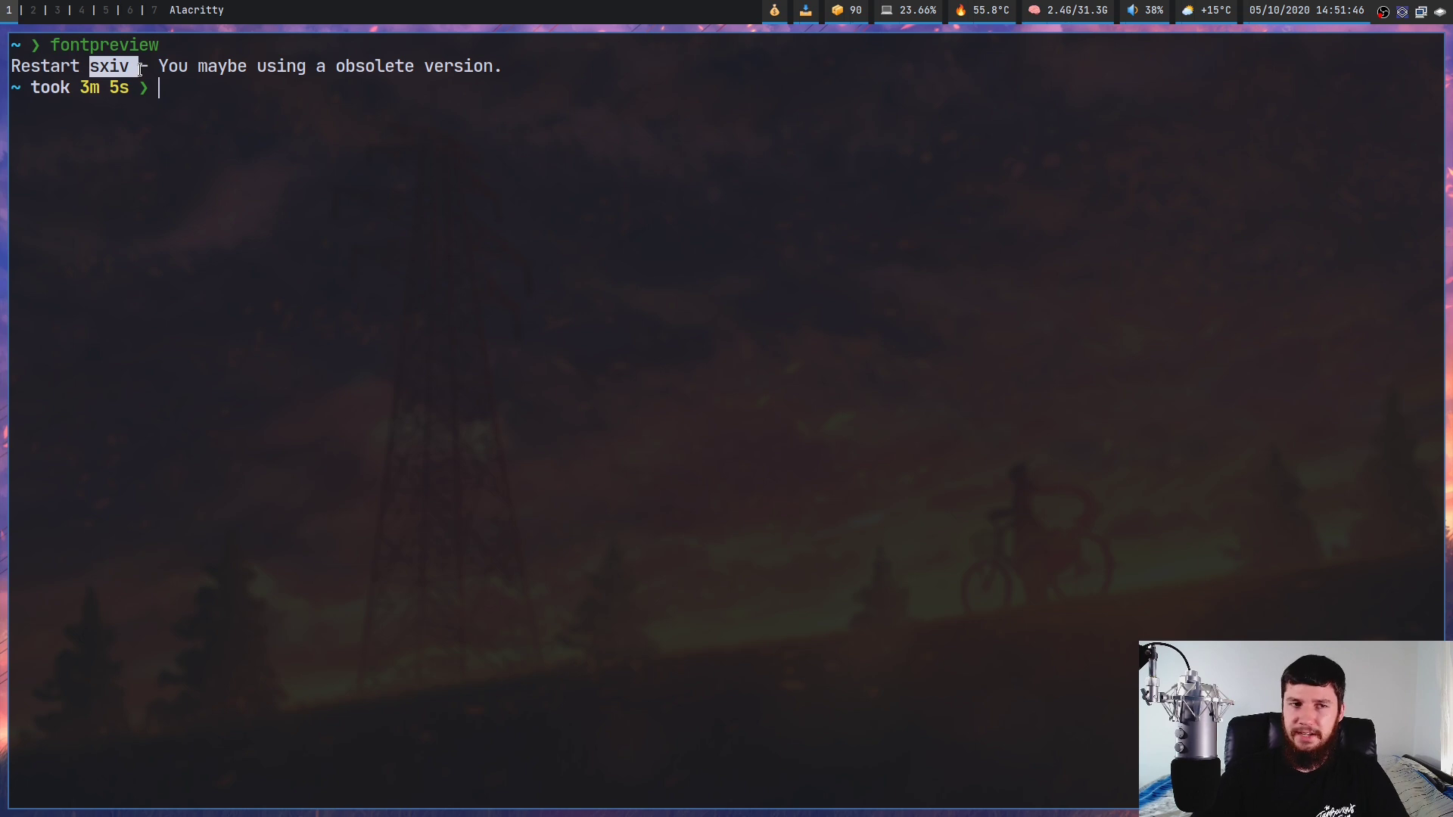
{"action": "left_click", "coordinate": [168, 57]}
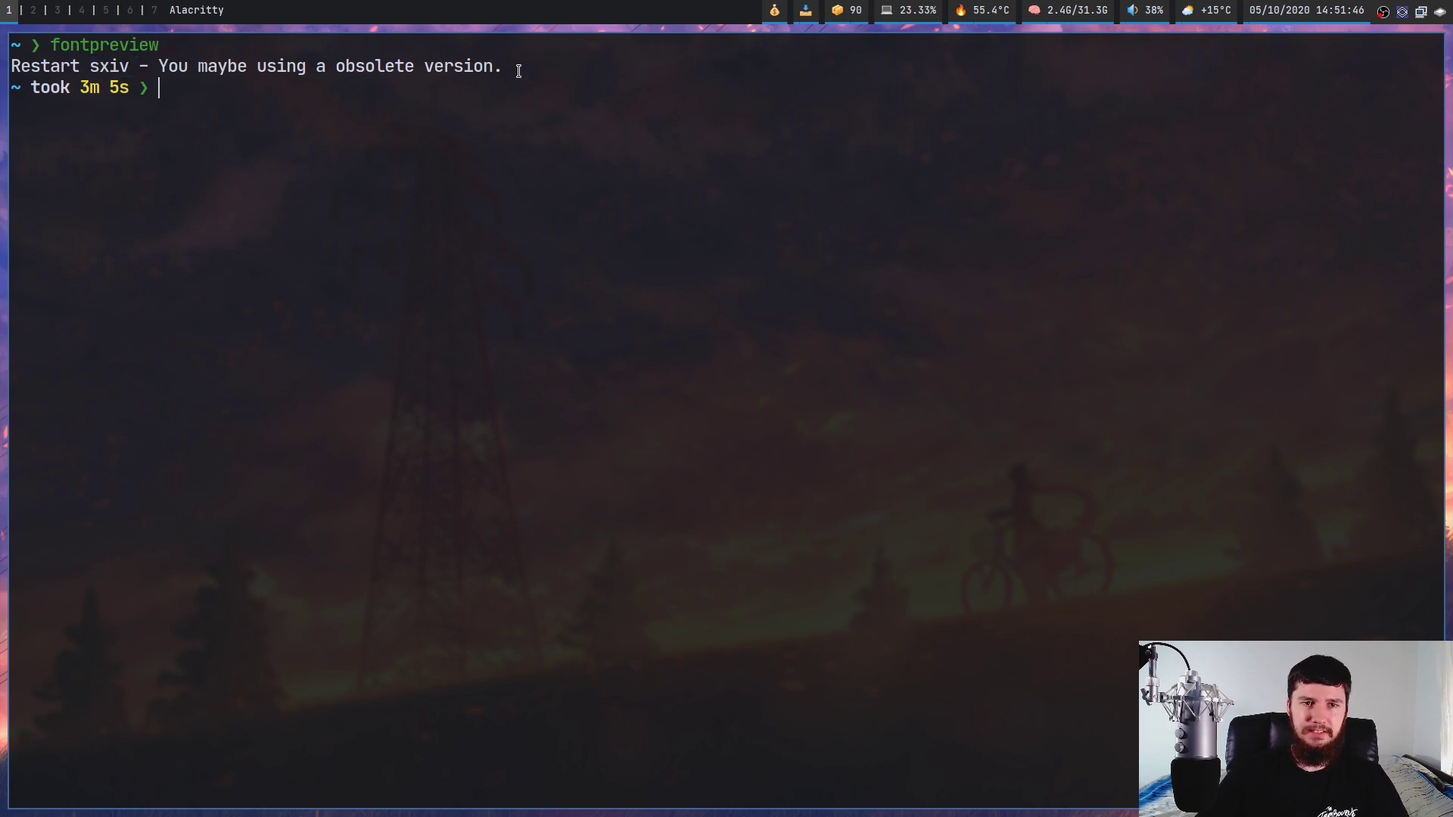
{"action": "left_click_drag", "start_coordinate": [520, 67], "coordinate": [11, 67]}
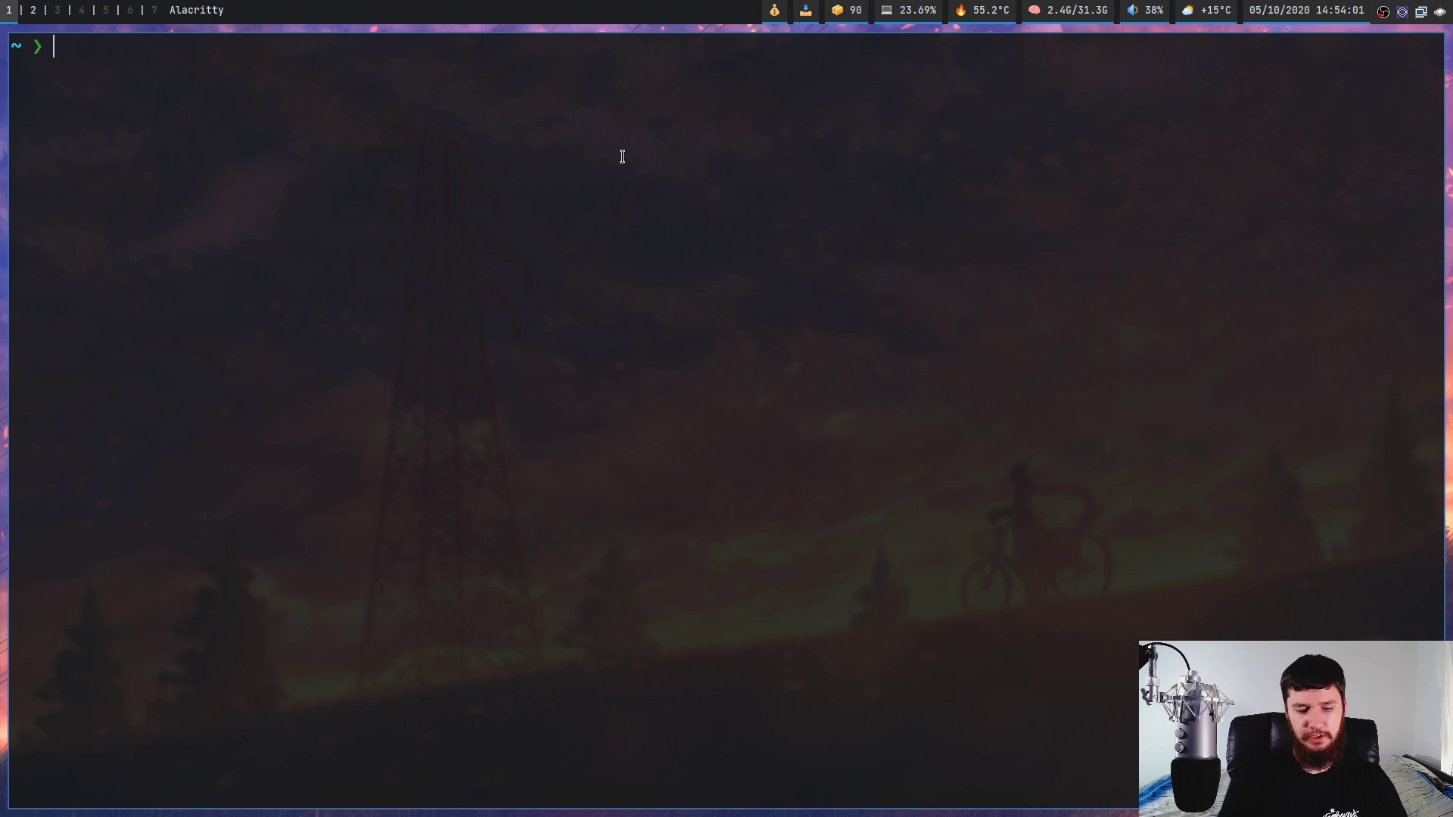
- Render ~/.local/share/fonts/BebasNeue-Bold.ttf to text.png with fontpreview -i ... -o text.png
{"action": "type", "text": "fontprevie"}
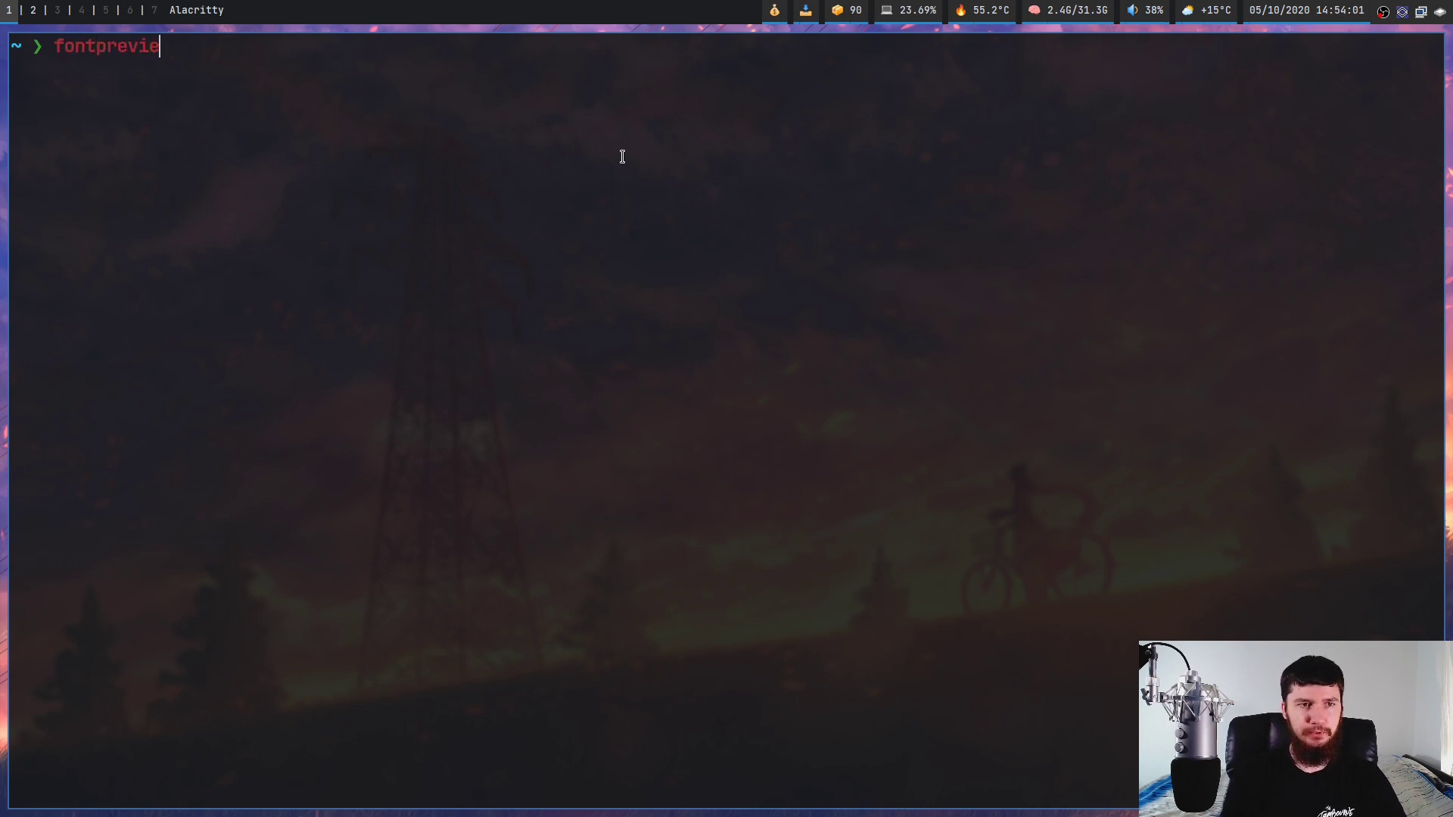
{"action": "type", "text": "w -i"}
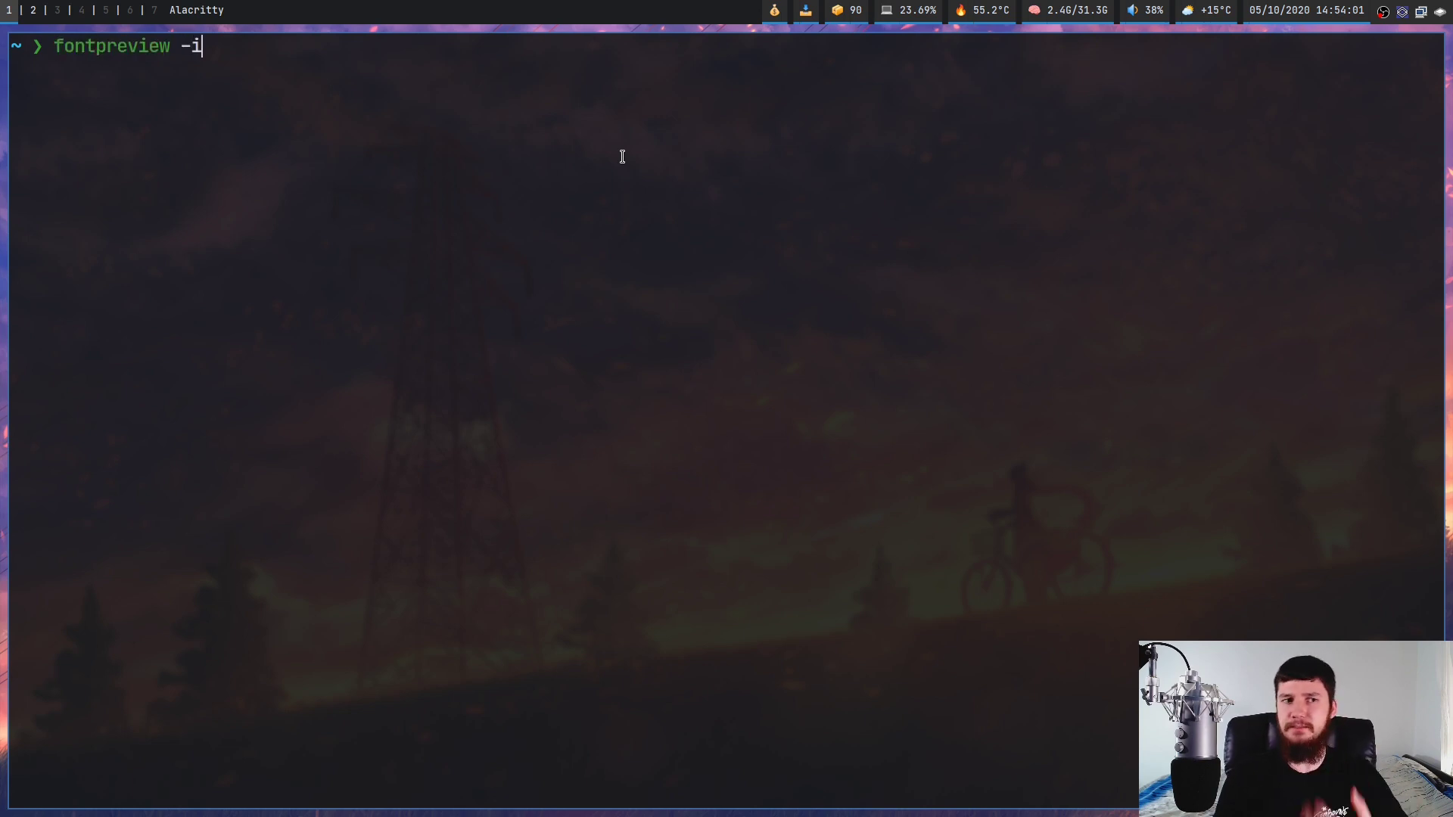
{"action": "type", "text": " ~"}
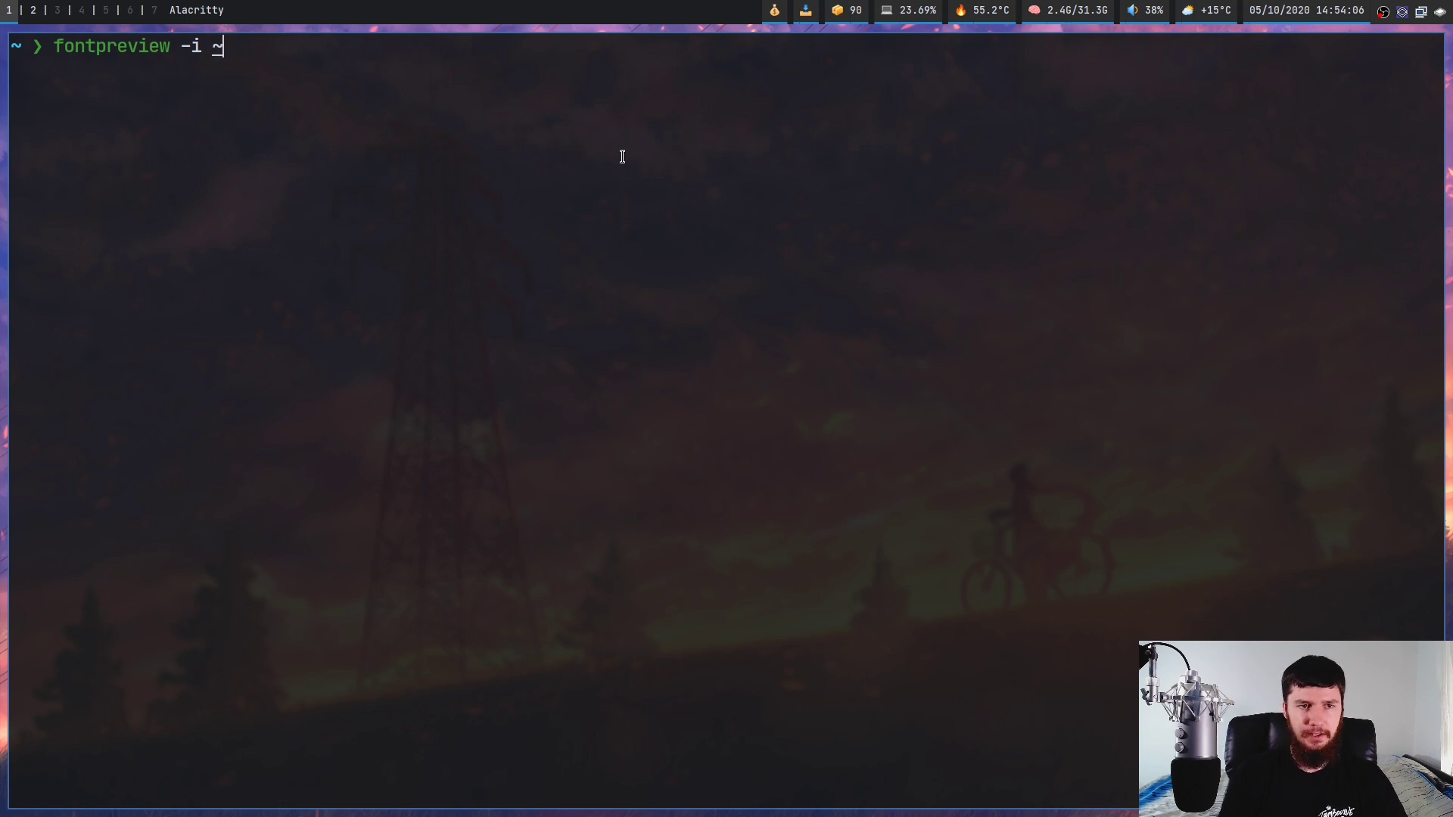
{"action": "type", "text": "/.loc"}
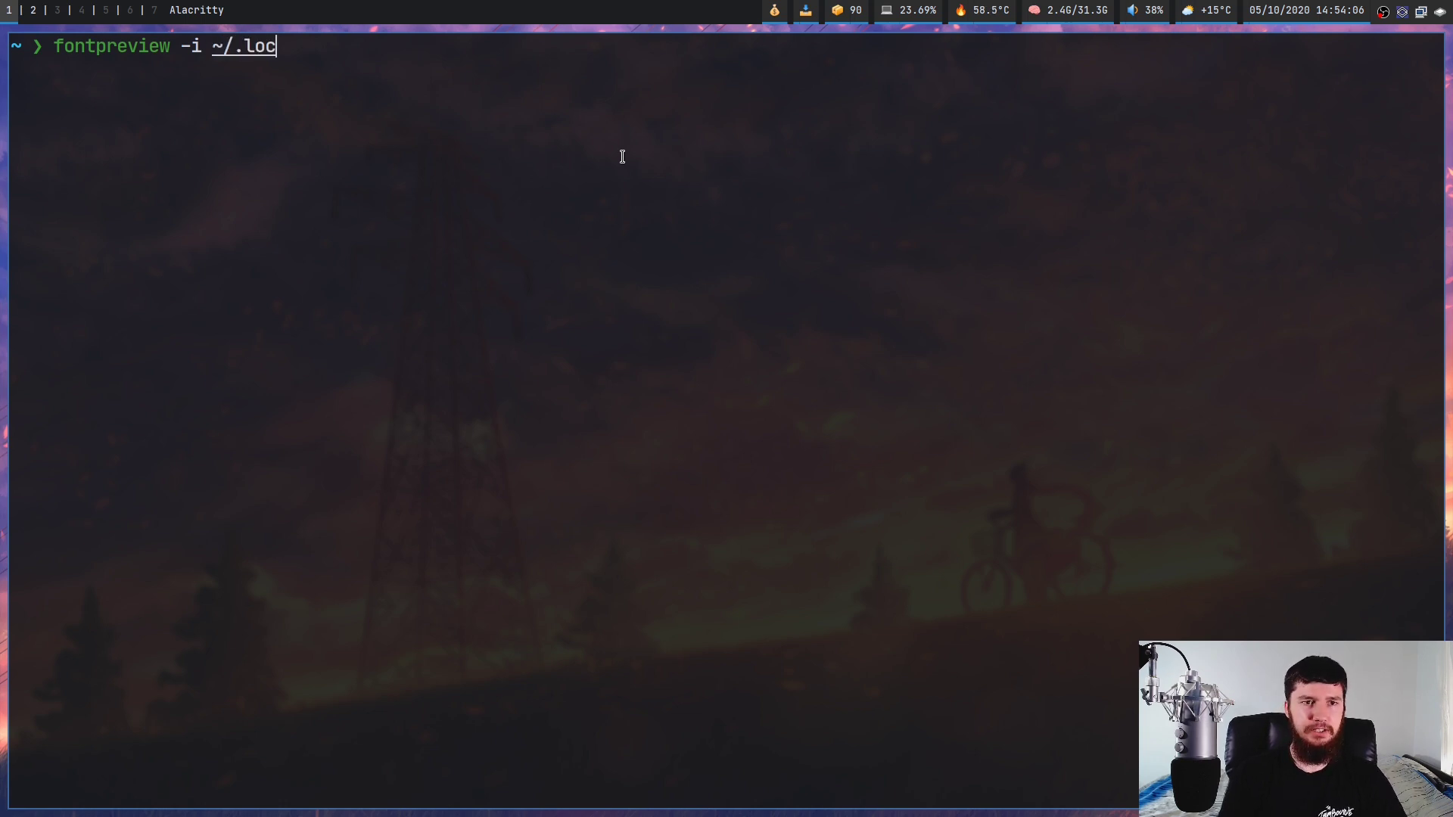
{"action": "type", "text": "al/share/"}
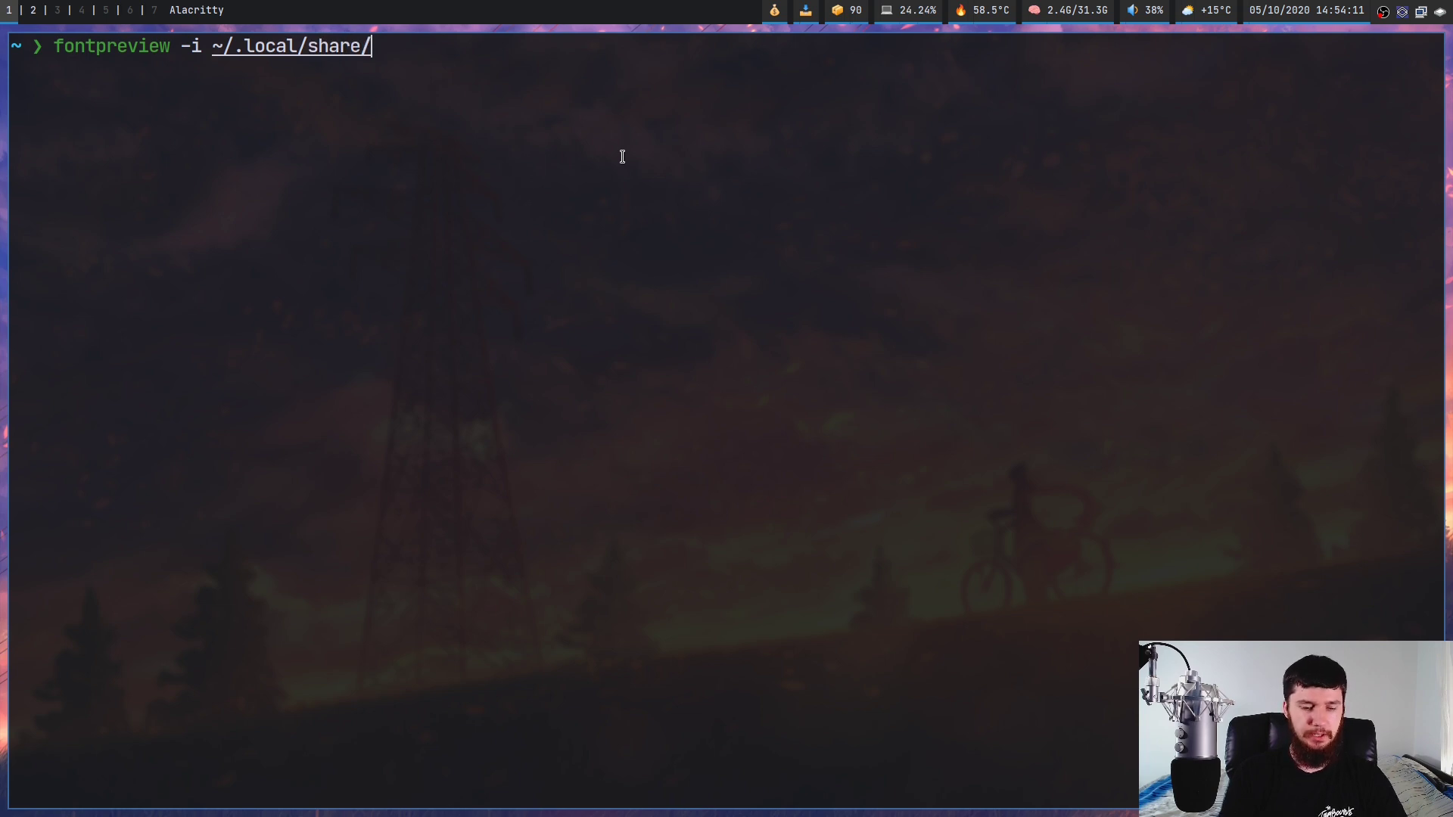
{"action": "type", "text": "fonts/Be"}
{"action": "type", "text": "b"}
{"action": "key", "text": "Tab"}
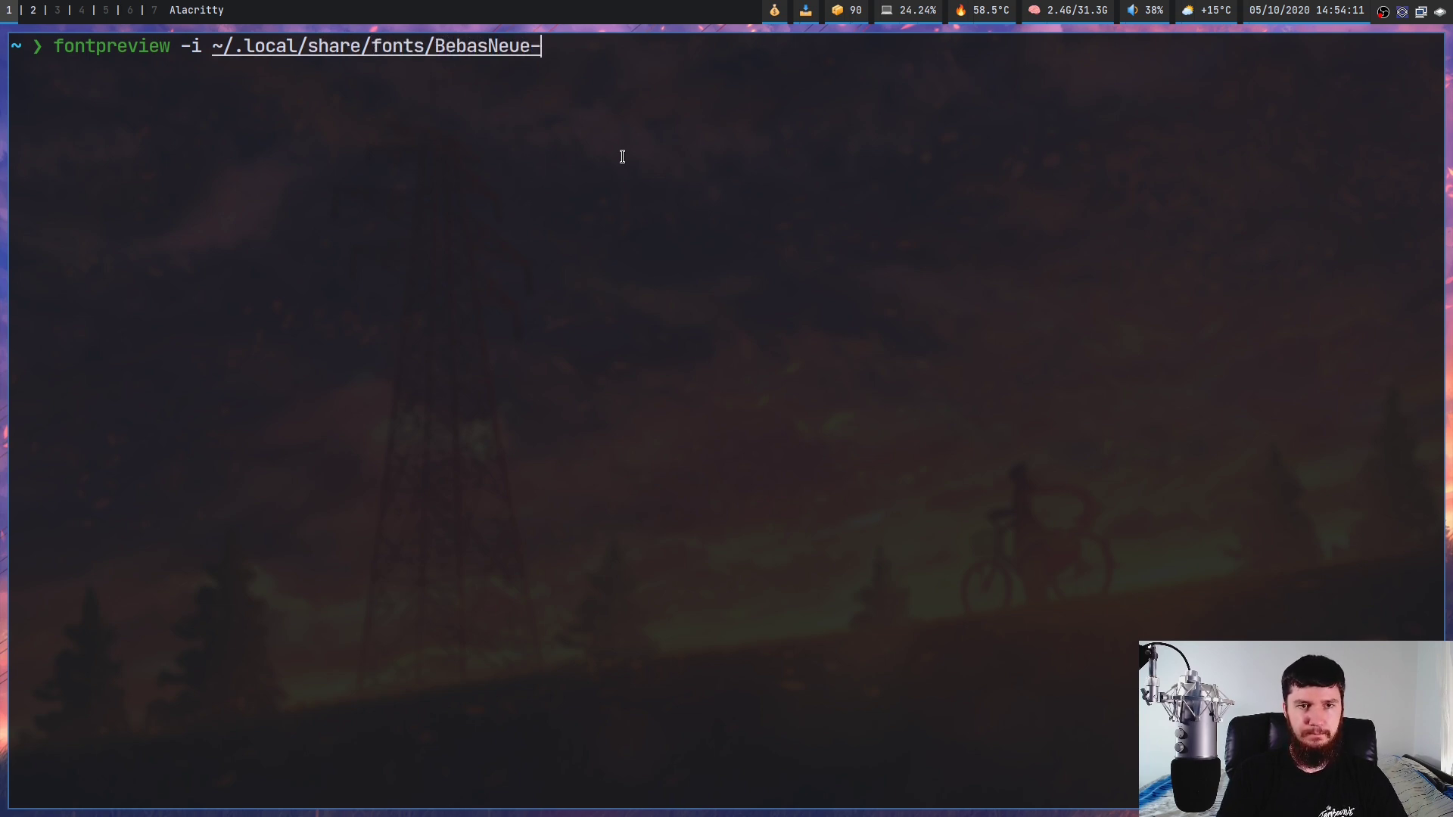
{"action": "key", "text": "Tab"}
{"action": "key", "text": "Tab"}
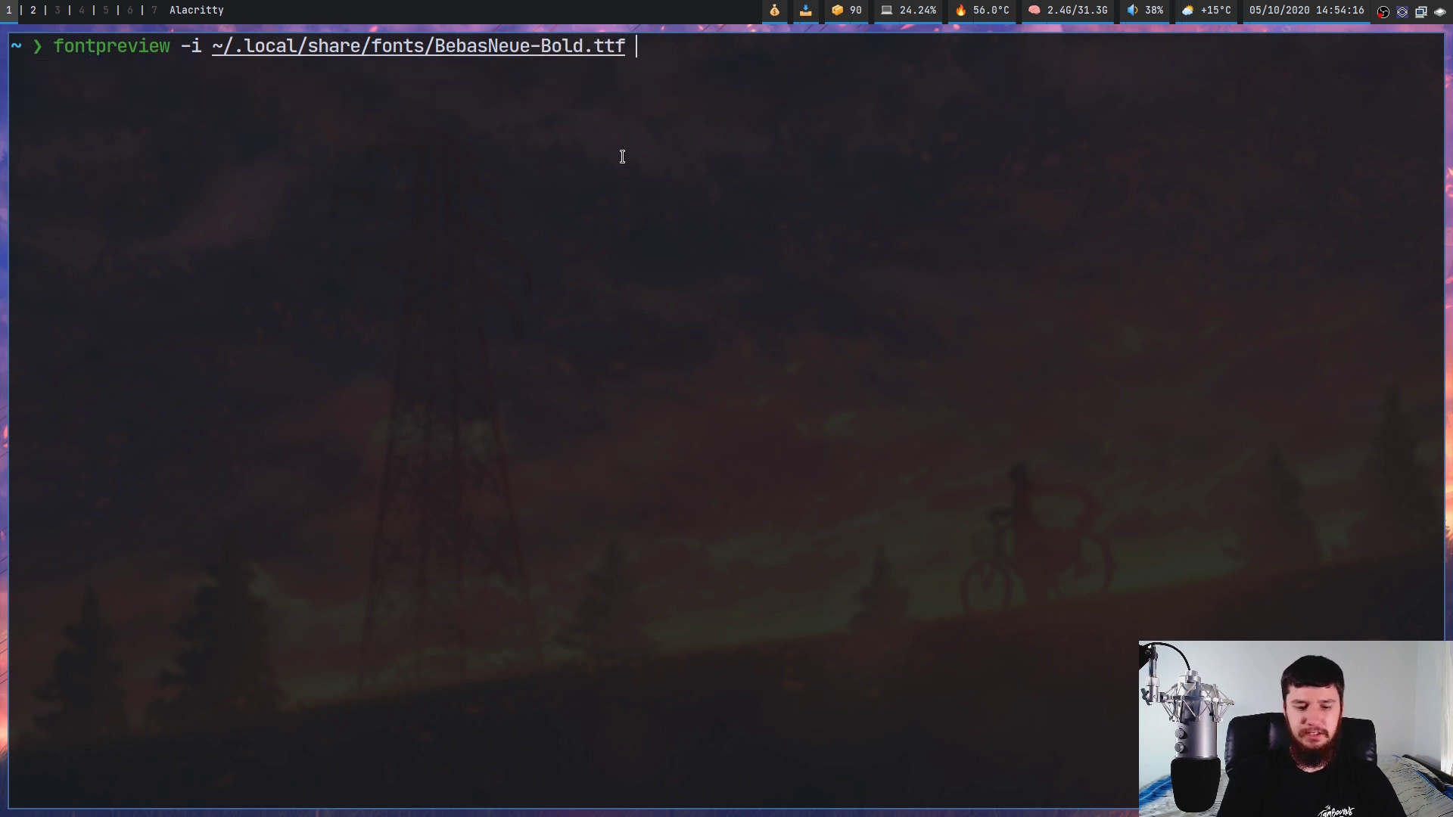
{"action": "type", "text": "-o"}
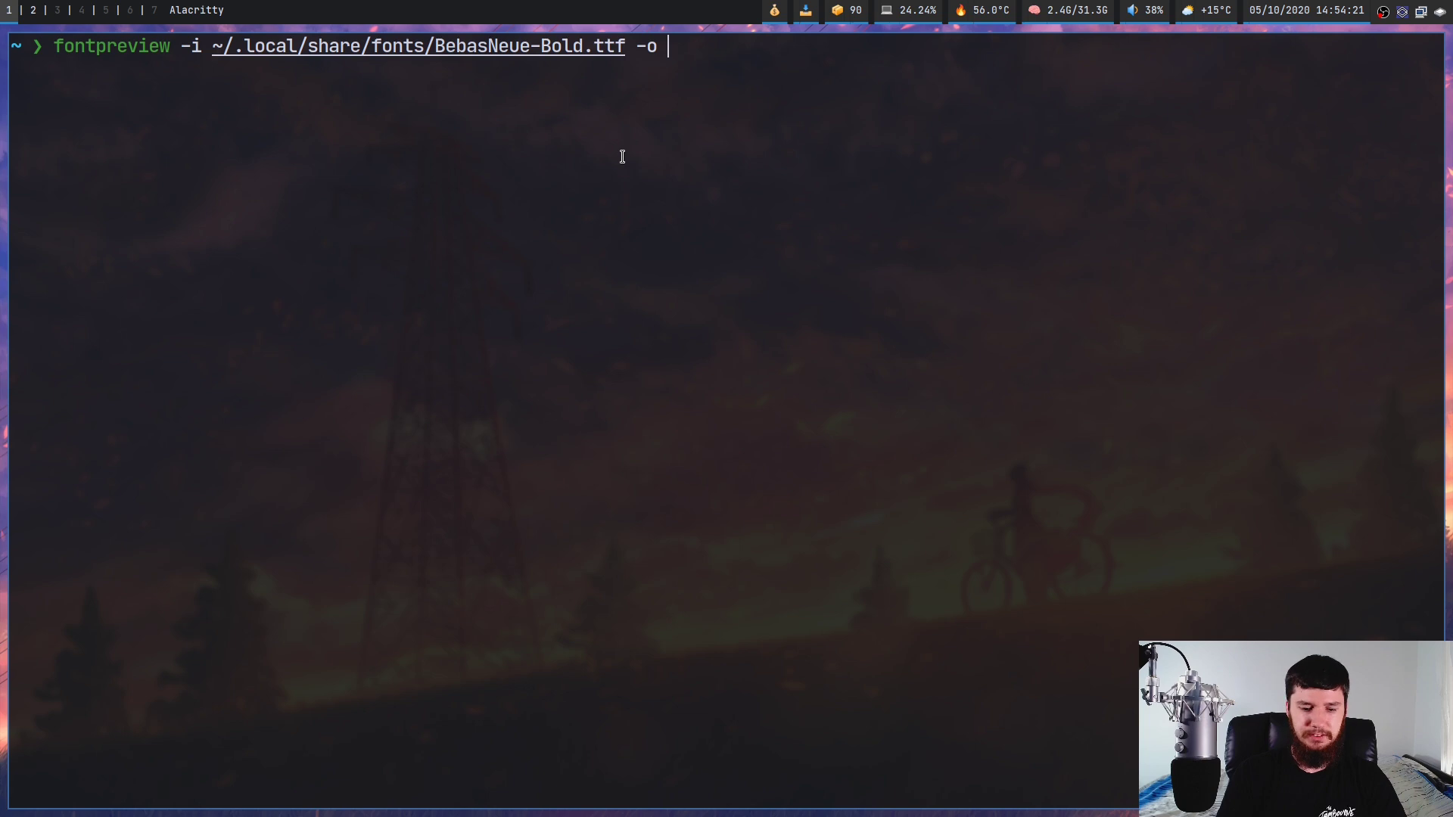
{"action": "type", "text": " text.png"}
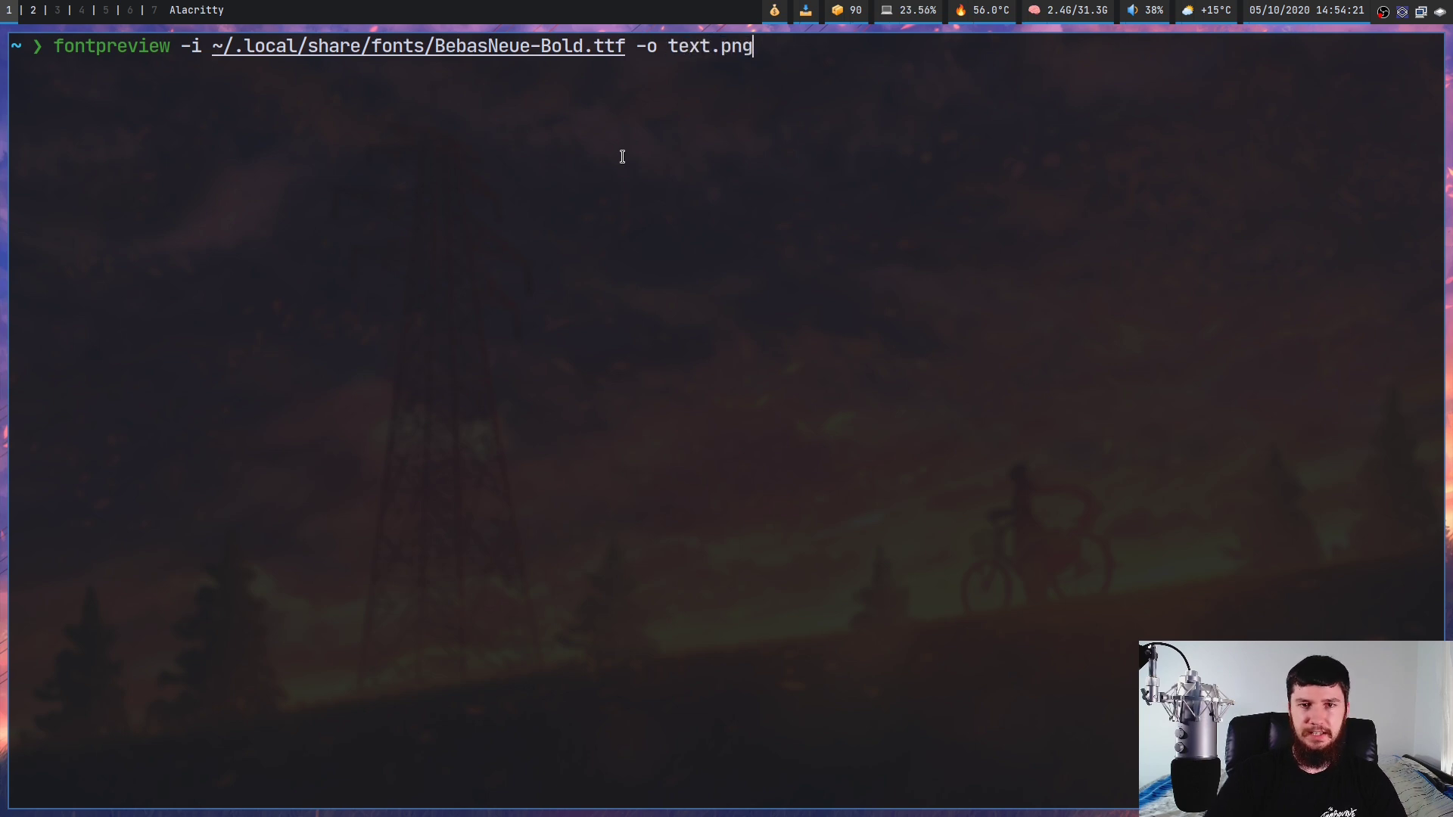
{"action": "key", "text": "Return"}
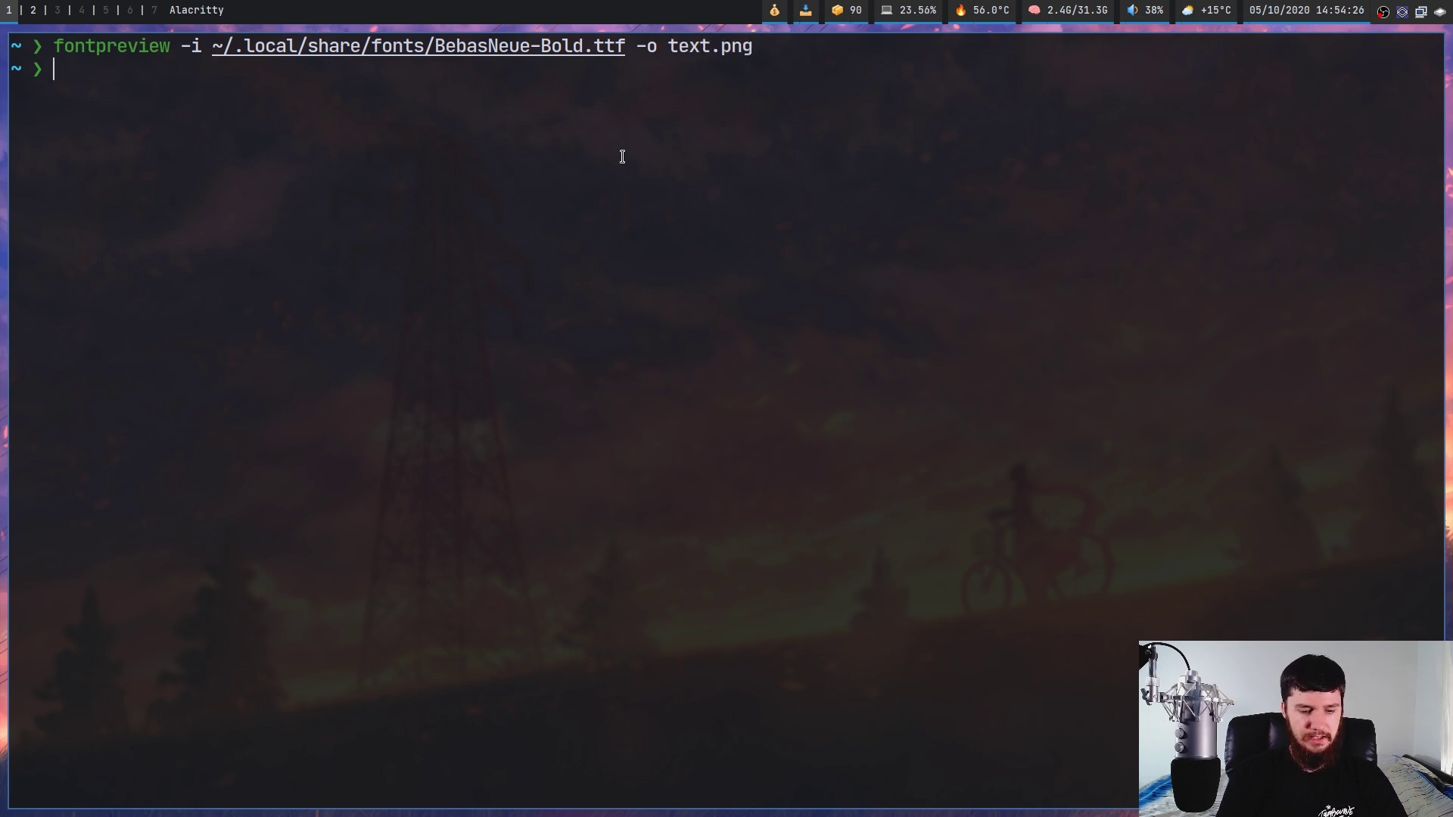
- Open text.png in sxiv with 'sxiv text.png'
{"action": "type", "text": "sxiv im"}
{"action": "key", "text": "BackSpace"}
{"action": "key", "text": "BackSpace"}
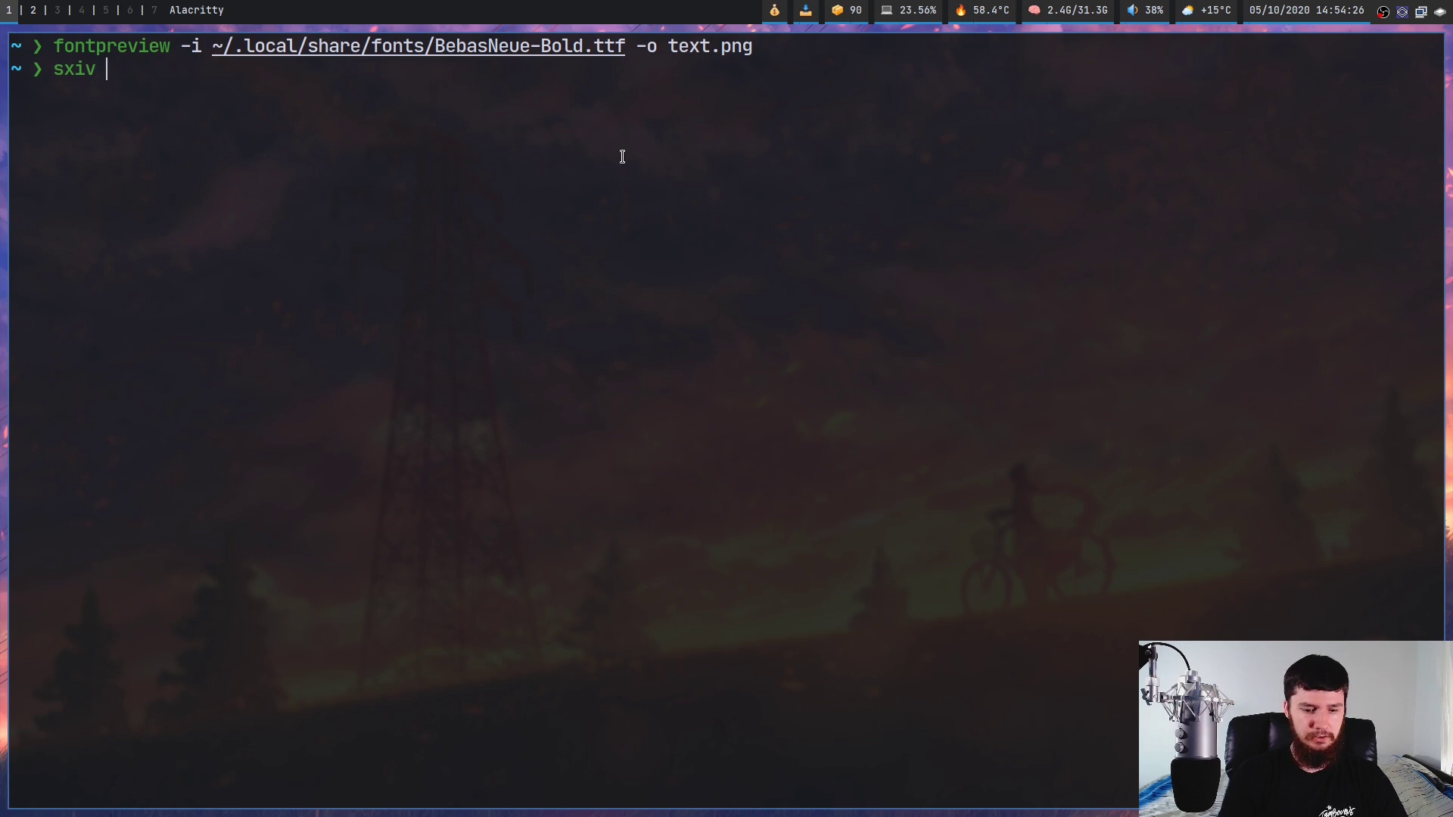
{"action": "type", "text": "te"}
{"action": "key", "text": "Tab"}
{"action": "key", "text": "Return"}
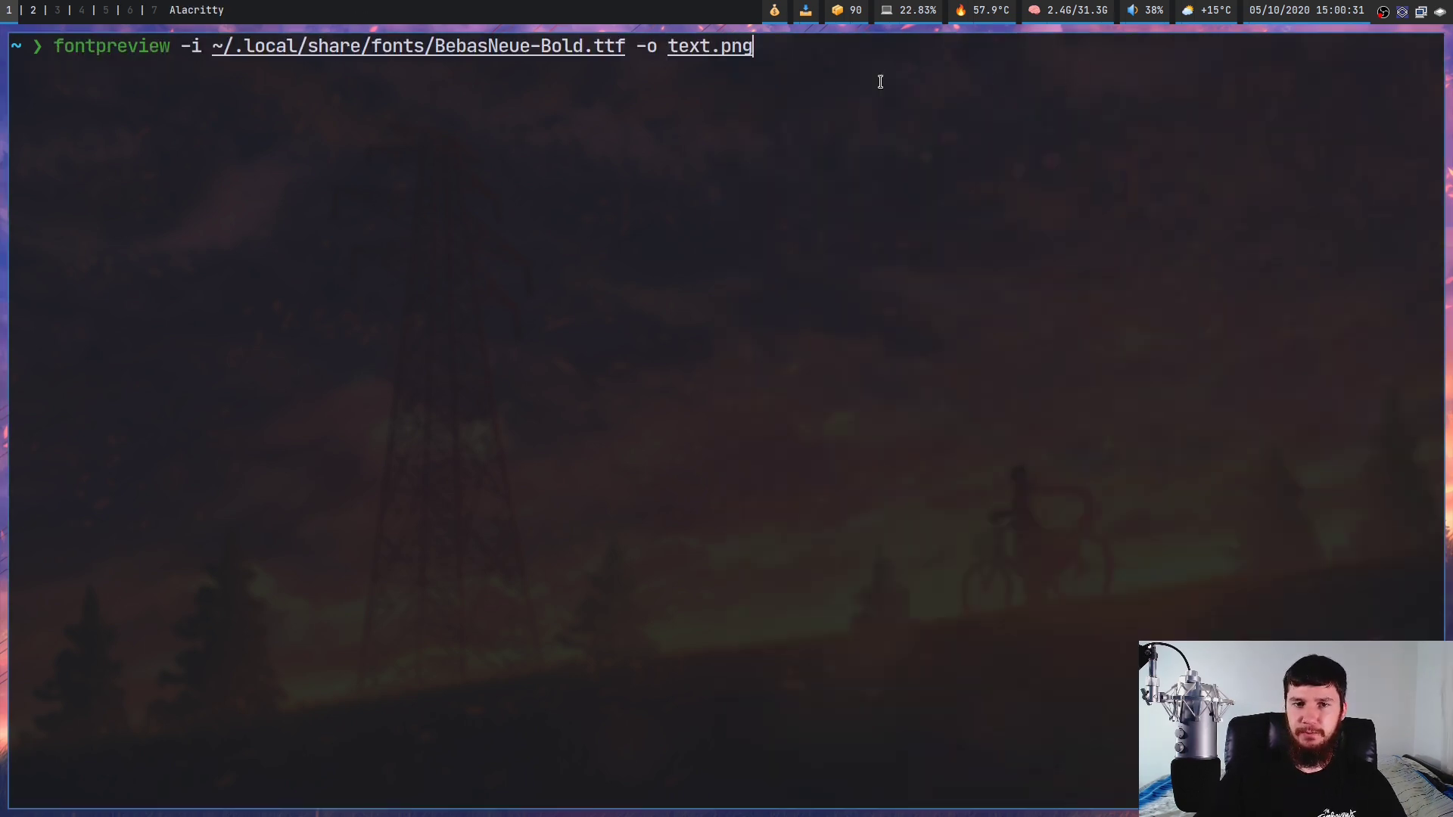
- Rerun fontpreview on BebasNeue-Bold.ttf without -o, then browse home's hidden files to .zshenv in lf
{"action": "key", "text": "BackSpace"}
{"action": "key", "text": "BackSpace"}
{"action": "key", "text": "BackSpace"}
{"action": "key", "text": "BackSpace"}
{"action": "key", "text": "BackSpace"}
{"action": "key", "text": "BackSpace"}
{"action": "key", "text": "BackSpace"}
{"action": "key", "text": "BackSpace"}
{"action": "key", "text": "BackSpace"}
{"action": "key", "text": "BackSpace"}
{"action": "key", "text": "BackSpace"}
{"action": "key", "text": "BackSpace"}
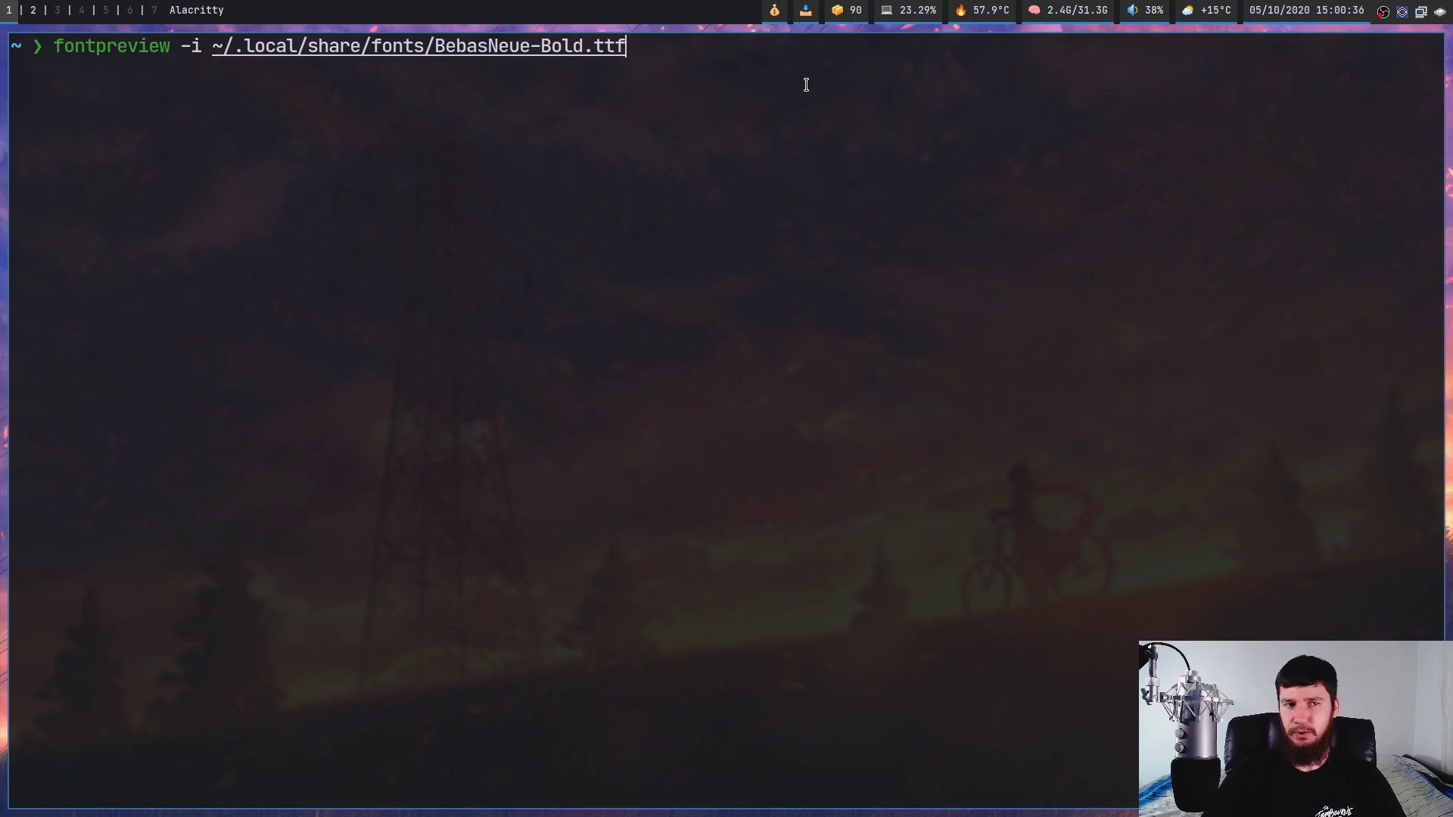
{"action": "key", "text": "Return"}
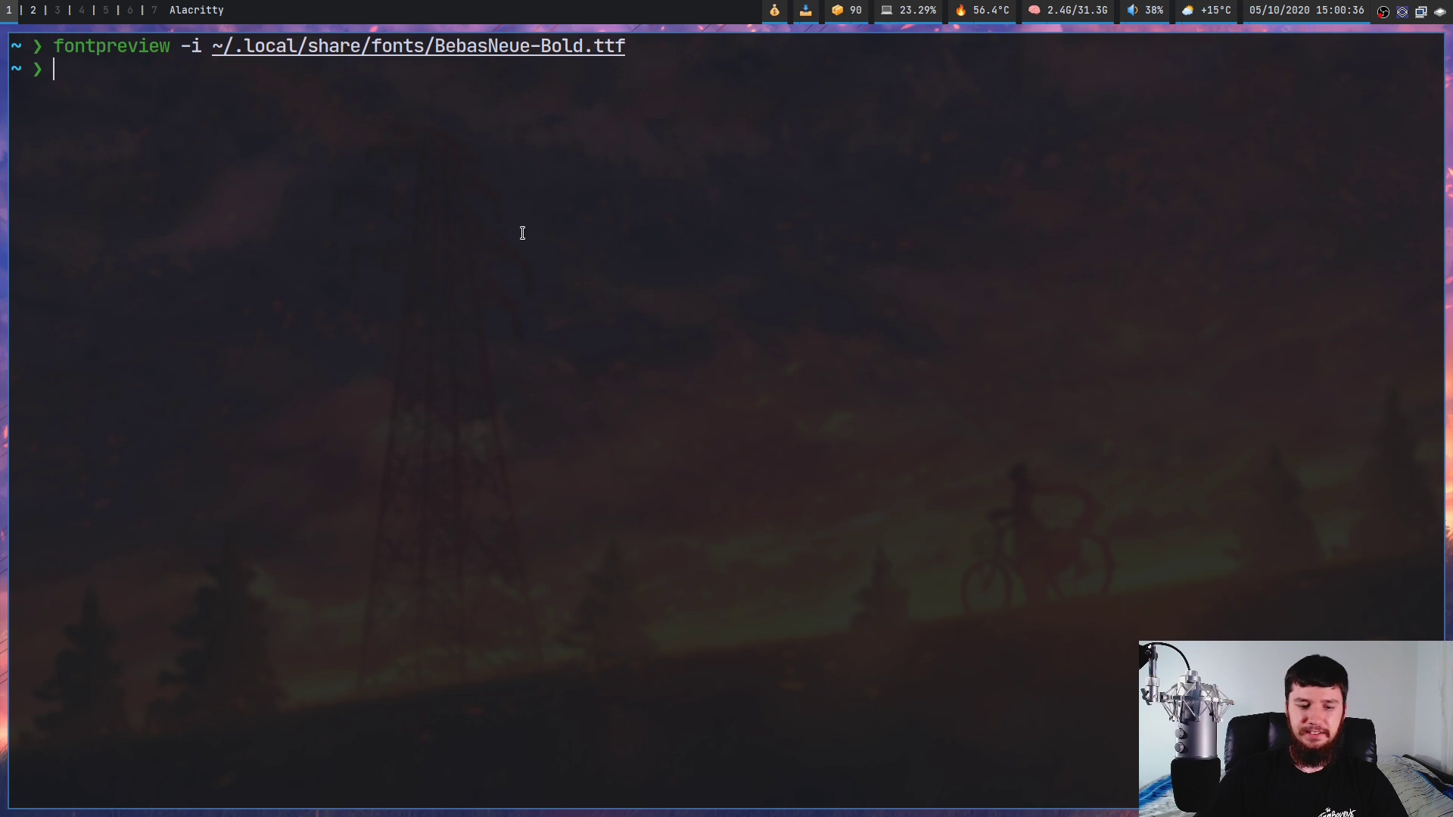
{"action": "type", "text": "lf"}
{"action": "key", "text": "Return"}
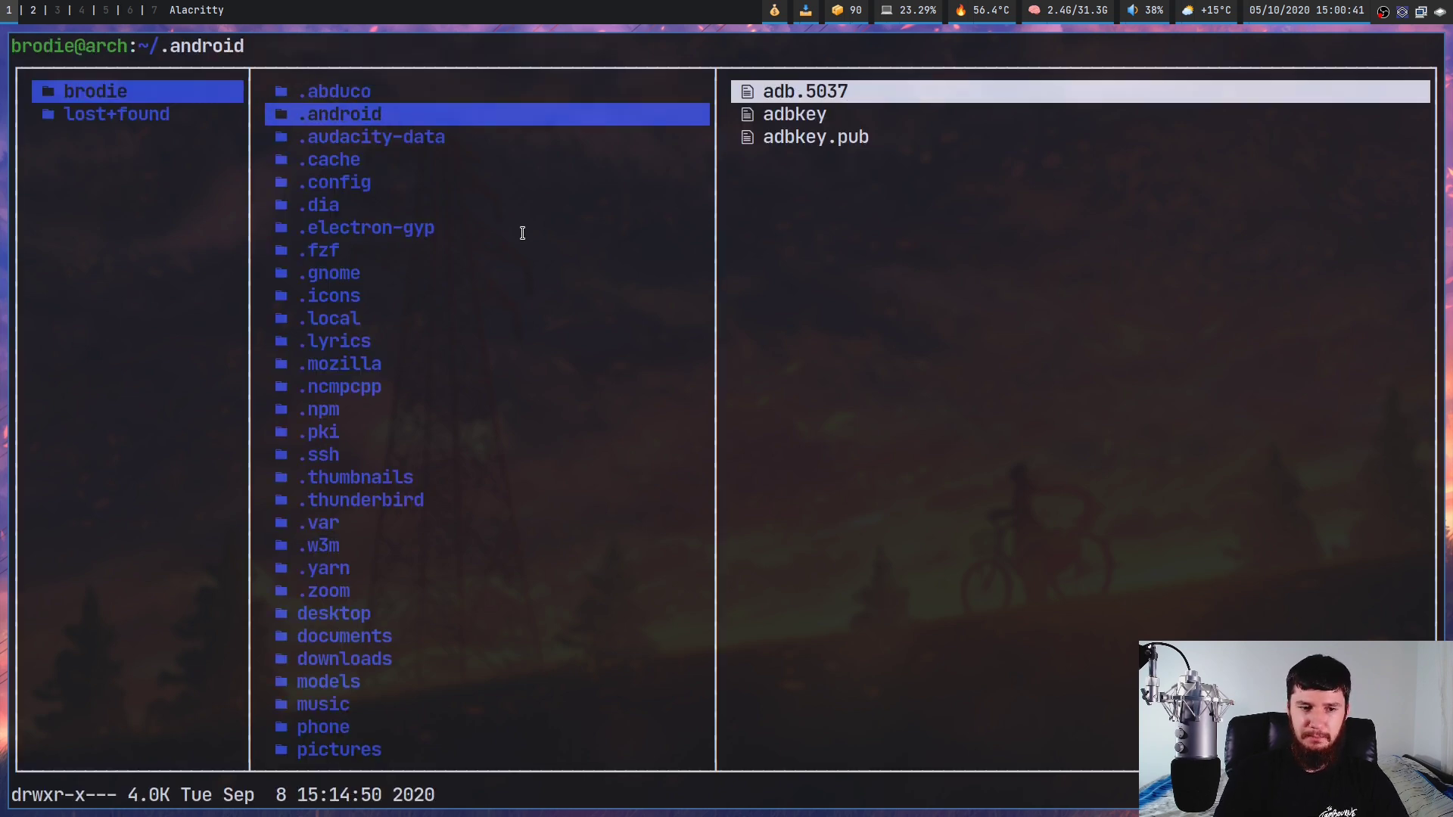
{"action": "key", "text": "slash"}
{"action": "type", "text": "input"}
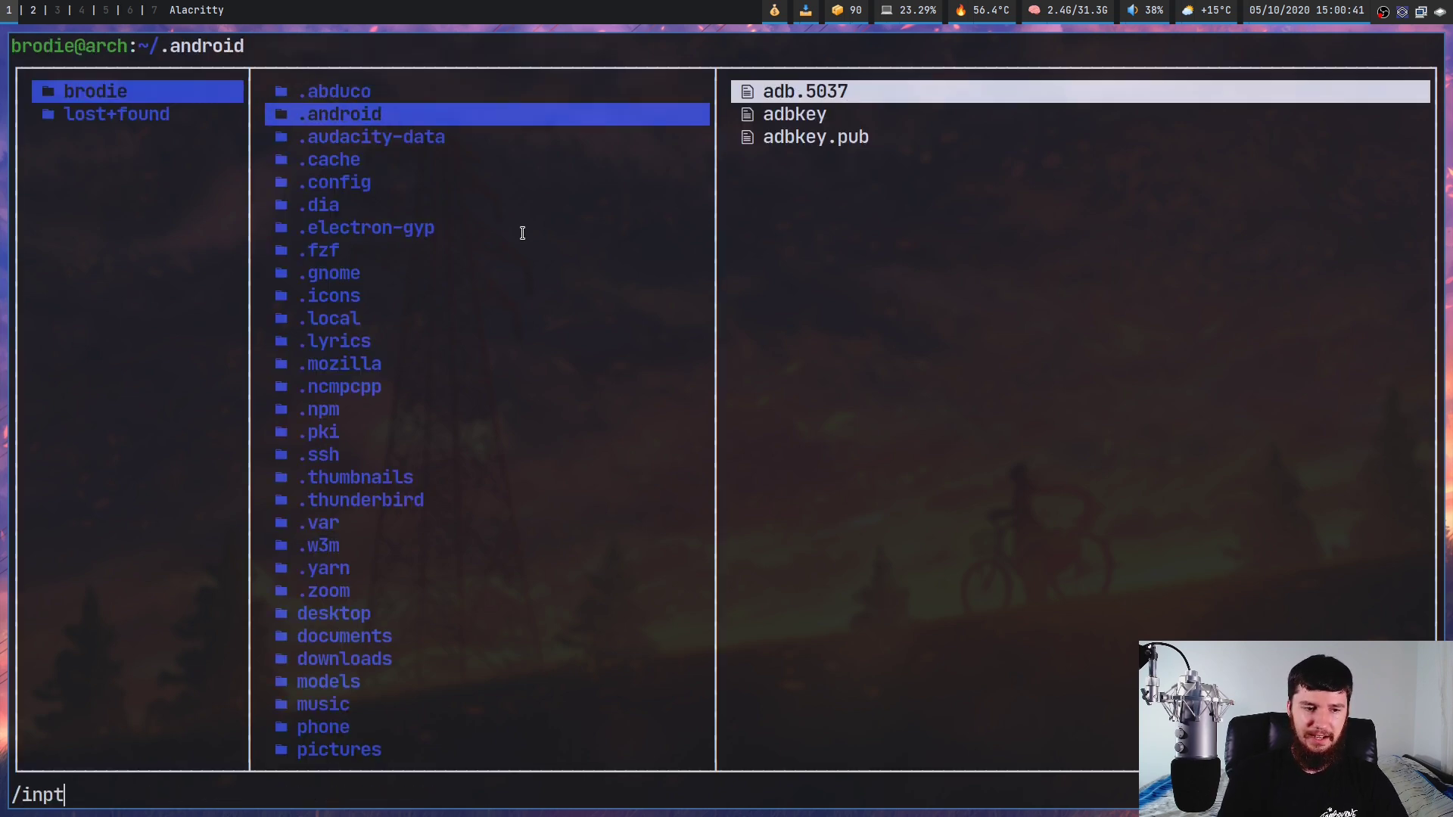
{"action": "key", "text": "Escape"}
{"action": "key", "text": "Down"}
{"action": "key", "text": "Down"}
{"action": "key", "text": "Down"}
{"action": "key", "text": "Down"}
{"action": "key", "text": "Down"}
{"action": "key", "text": "Down"}
{"action": "key", "text": "Down"}
{"action": "key", "text": "Down"}
{"action": "key", "text": "Down"}
{"action": "key", "text": "Down"}
{"action": "key", "text": "Down"}
{"action": "key", "text": "Down"}
{"action": "key", "text": "Down"}
{"action": "key", "text": "Down"}
{"action": "key", "text": "Down"}
{"action": "key", "text": "Down"}
{"action": "key", "text": "Down"}
{"action": "key", "text": "Down"}
{"action": "key", "text": "Down"}
{"action": "key", "text": "Down"}
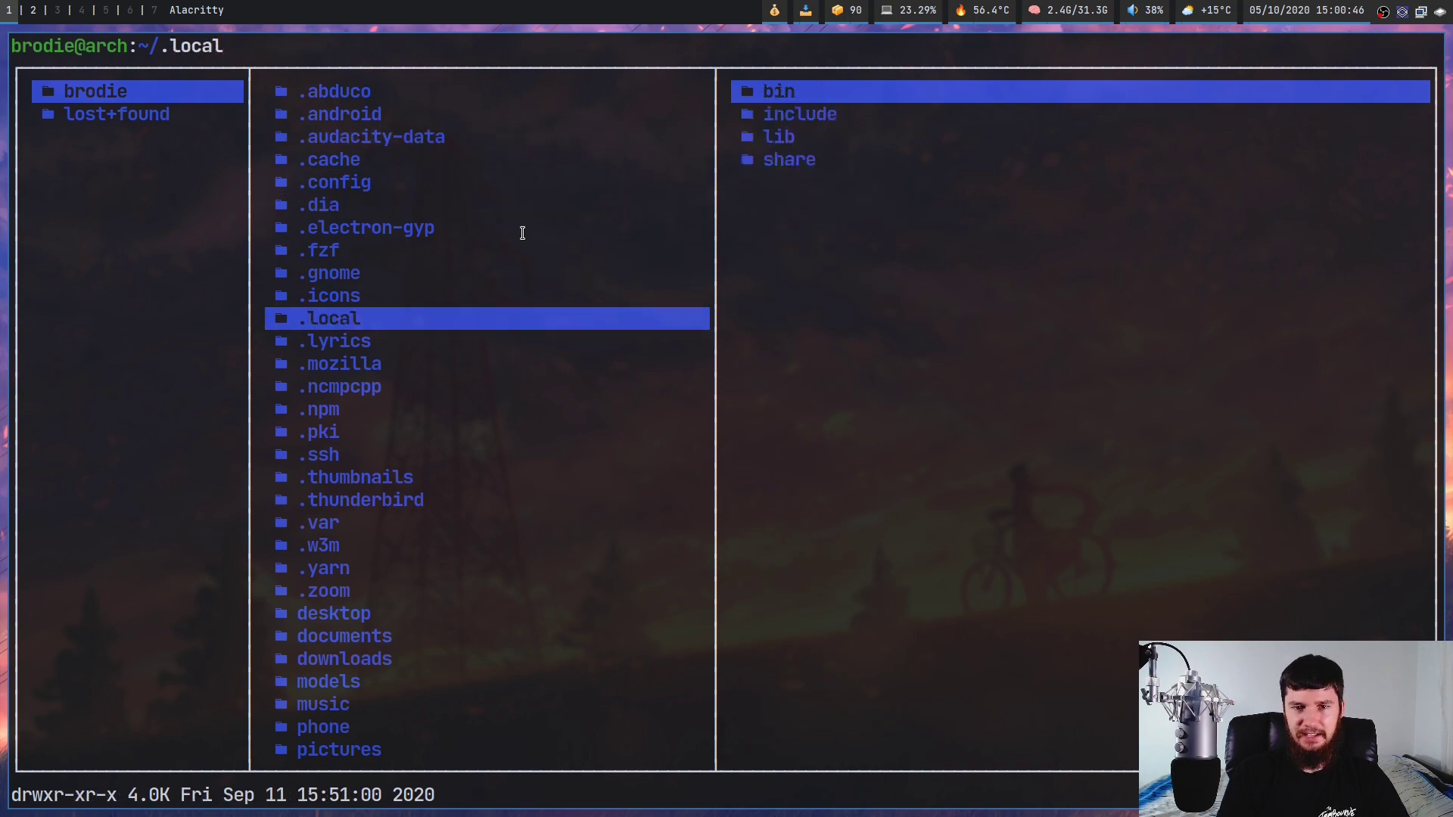
{"action": "key", "text": "Down"}
{"action": "key", "text": "Down"}
{"action": "key", "text": "Down"}
{"action": "key", "text": "Down"}
{"action": "key", "text": "Down"}
{"action": "key", "text": "Down"}
{"action": "key", "text": "Down"}
{"action": "key", "text": "Down"}
{"action": "key", "text": "Down"}
{"action": "key", "text": "Down"}
{"action": "key", "text": "Down"}
{"action": "key", "text": "Down"}
{"action": "key", "text": "Down"}
{"action": "key", "text": "Down"}
{"action": "key", "text": "Down"}
{"action": "key", "text": "Down"}
{"action": "key", "text": "Down"}
{"action": "key", "text": "Up"}
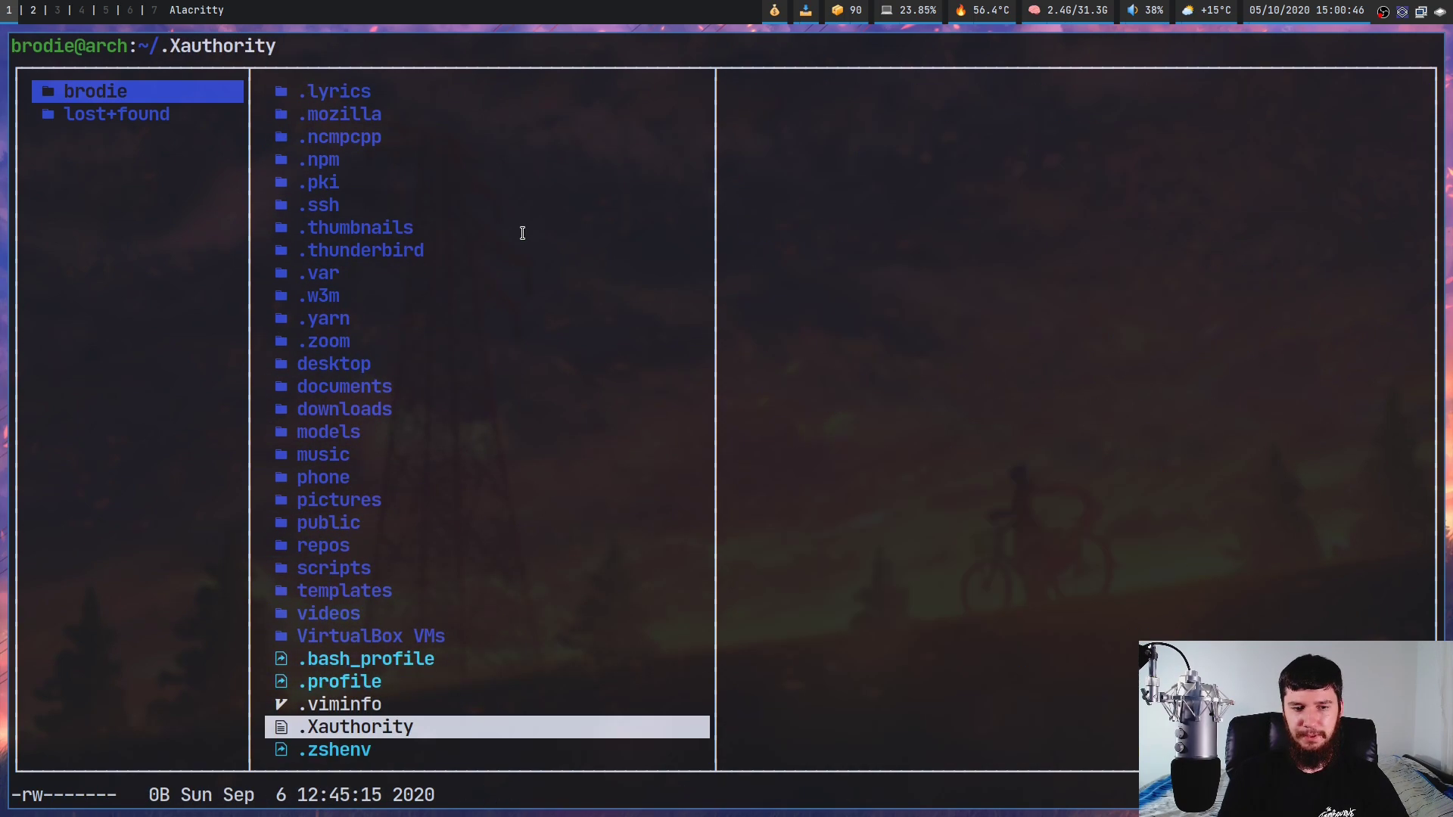
{"action": "key", "text": "Up"}
- Quit lf and rerun fontpreview with '-o text.png; sxiv text.png' appended
{"action": "key", "text": "Up"}
{"action": "key", "text": "Up"}
{"action": "type", "text": "q"}
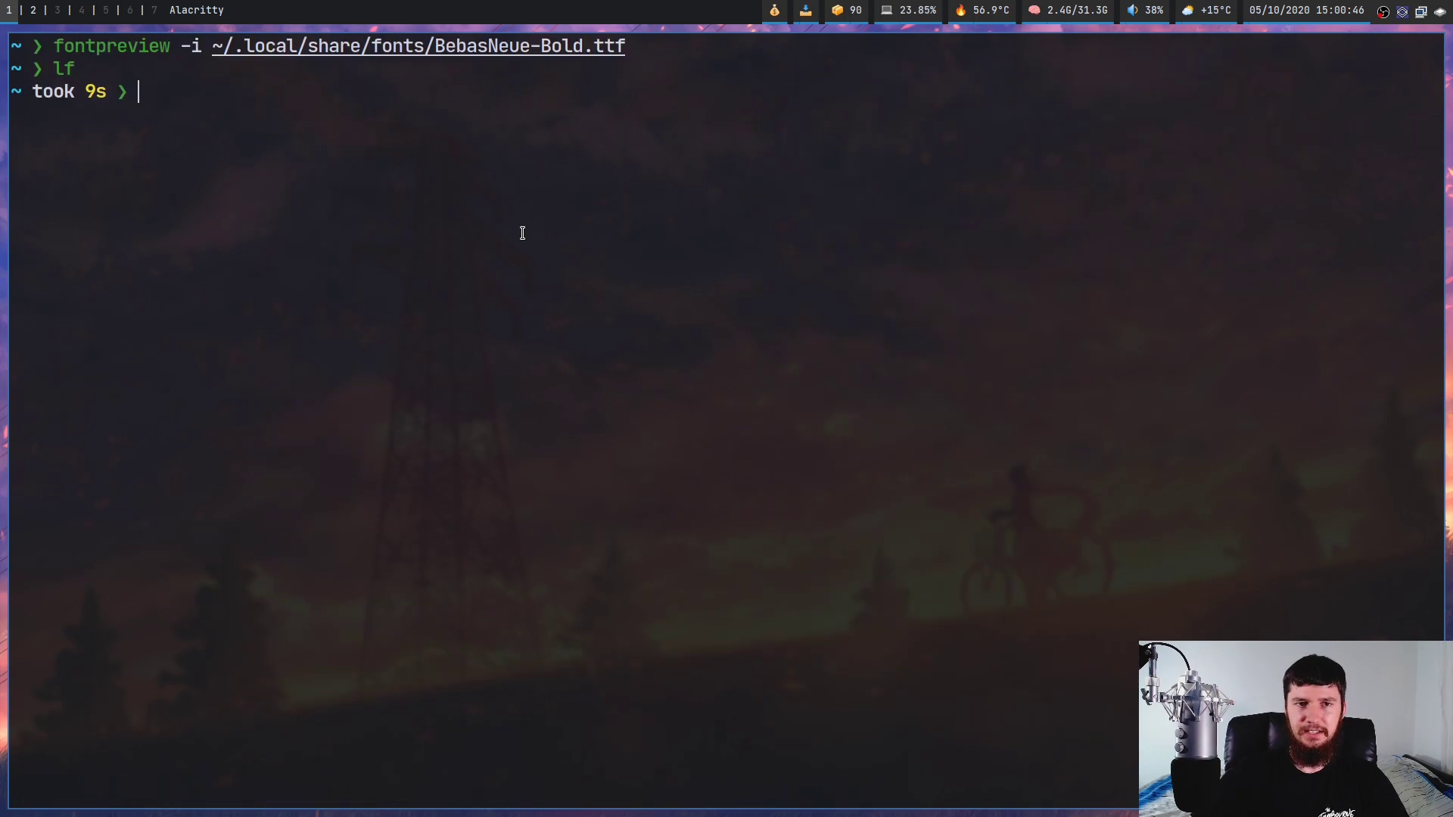
{"action": "type", "text": "lf"}
{"action": "key", "text": "Up"}
{"action": "key", "text": "Up"}
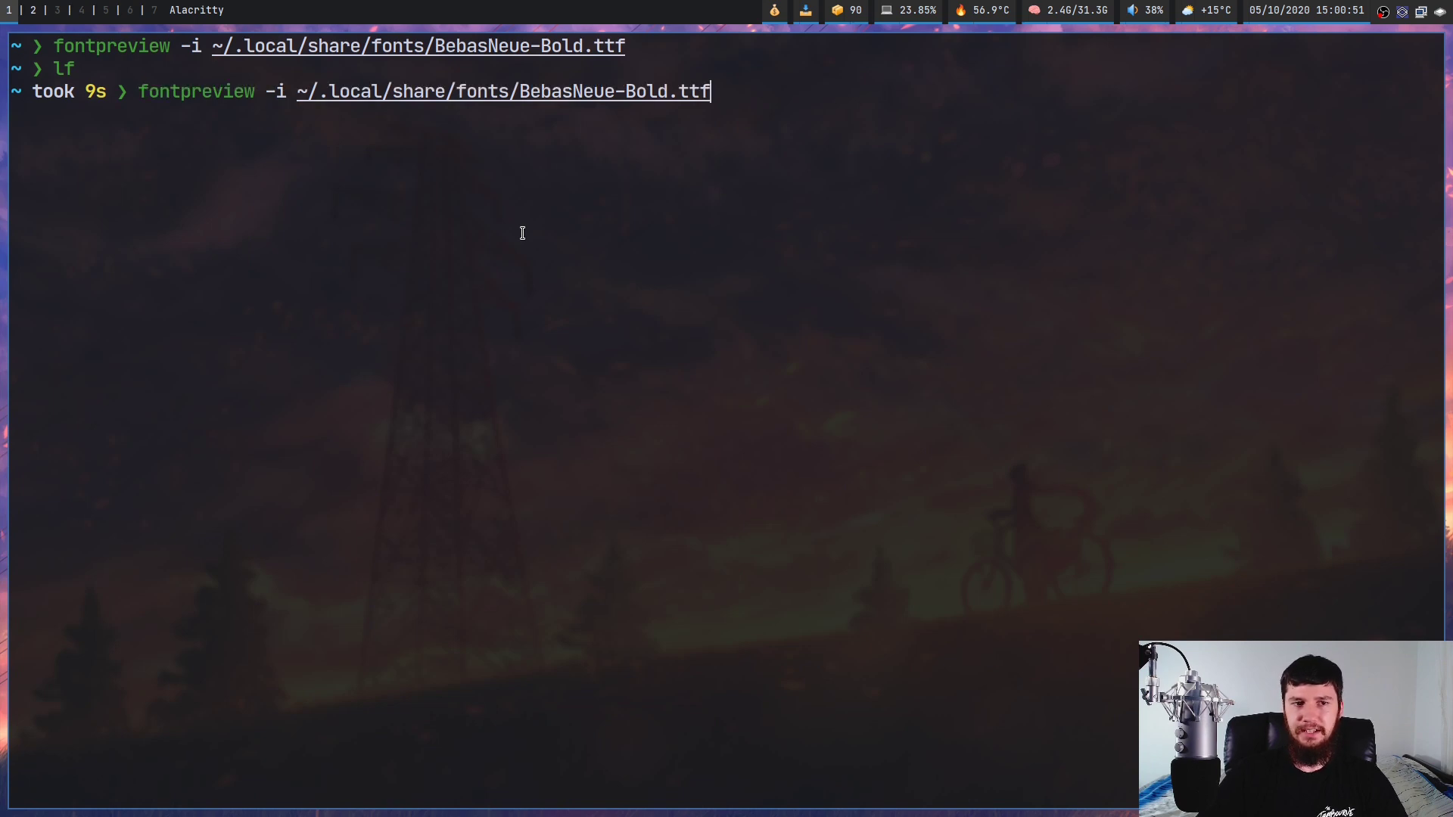
{"action": "key", "text": "Up"}
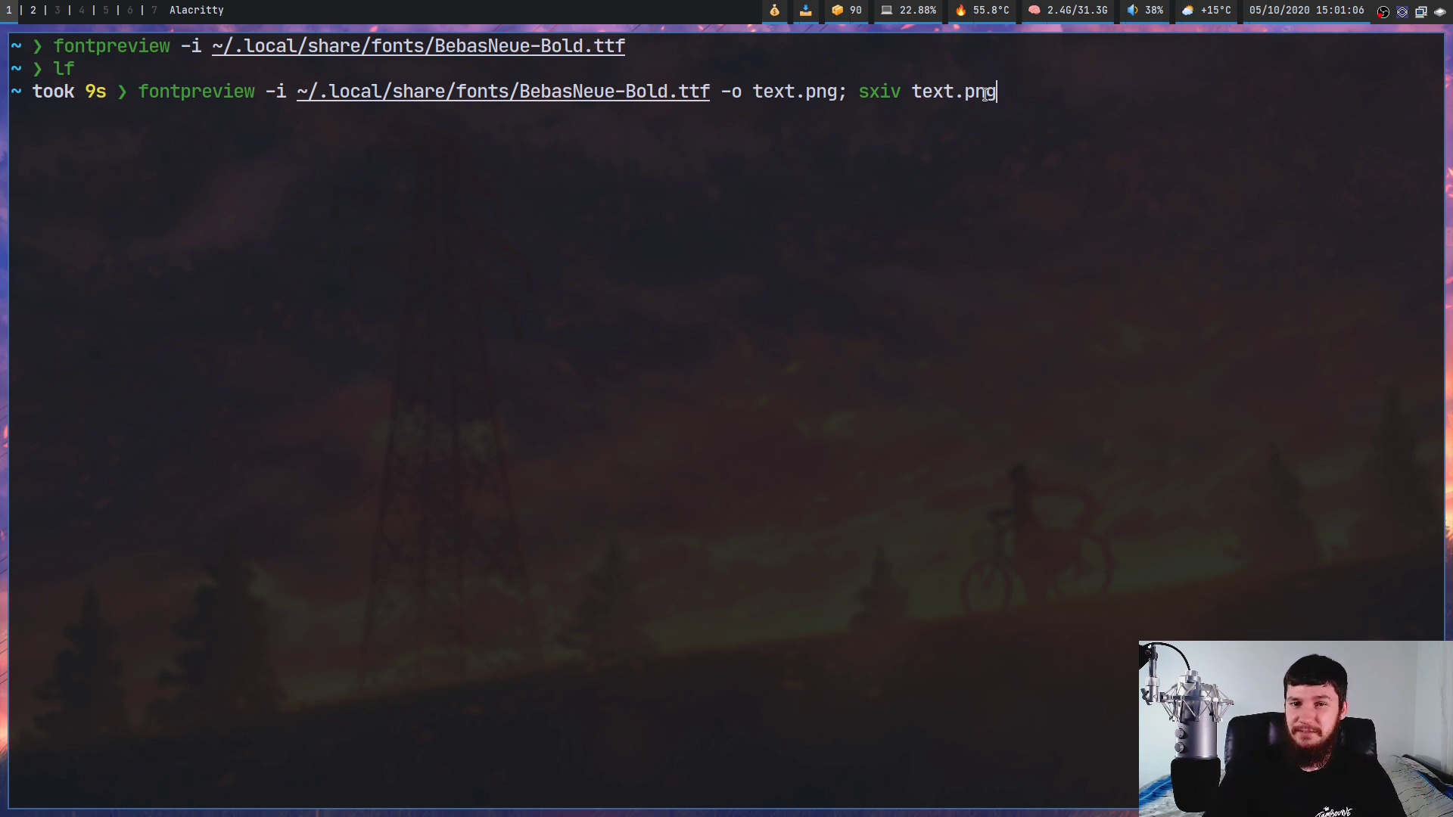
{"action": "key", "text": "Return"}
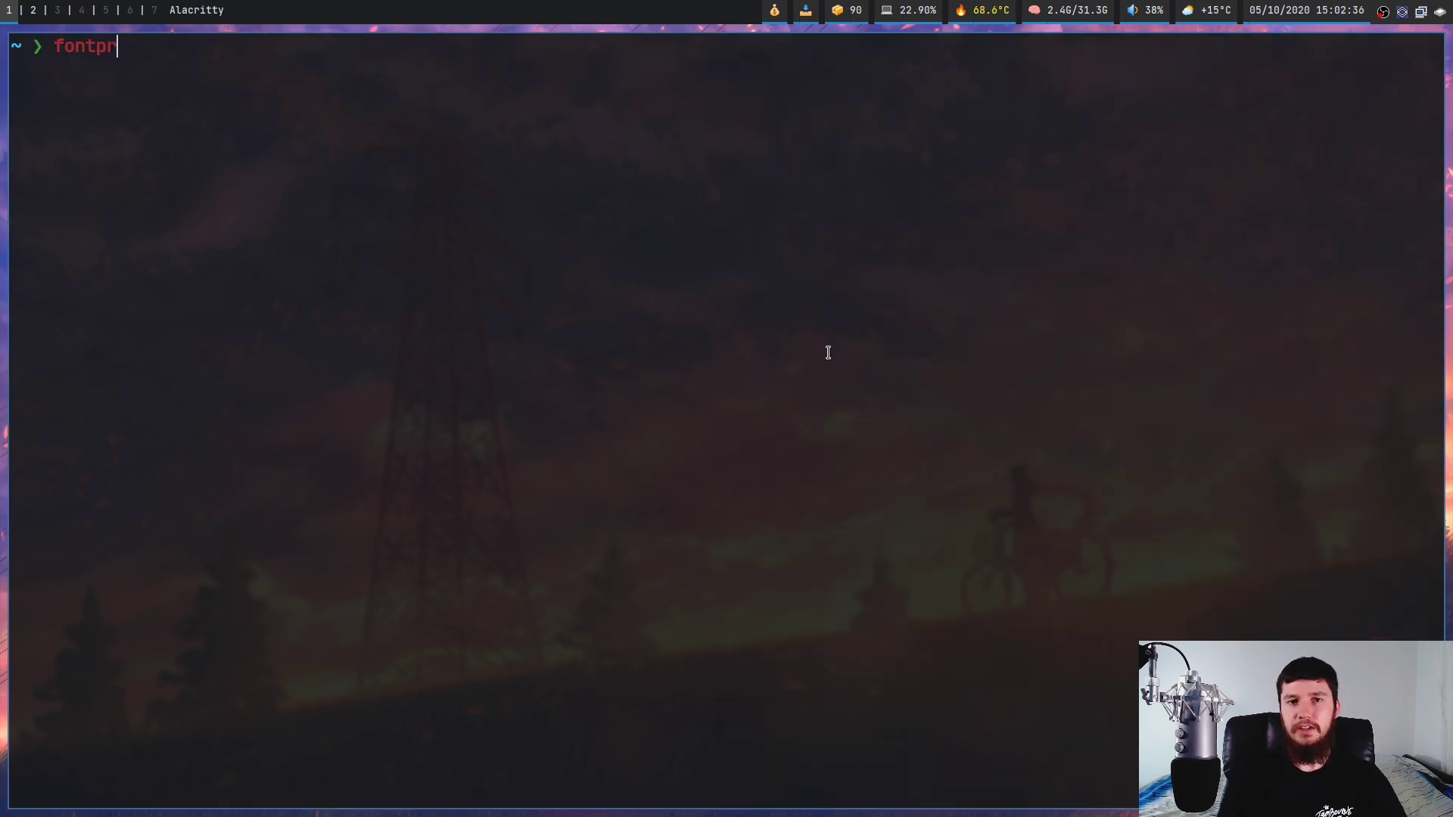
- Run fontpreview --preview-text "Hello World"
{"action": "type", "text": "eview "}
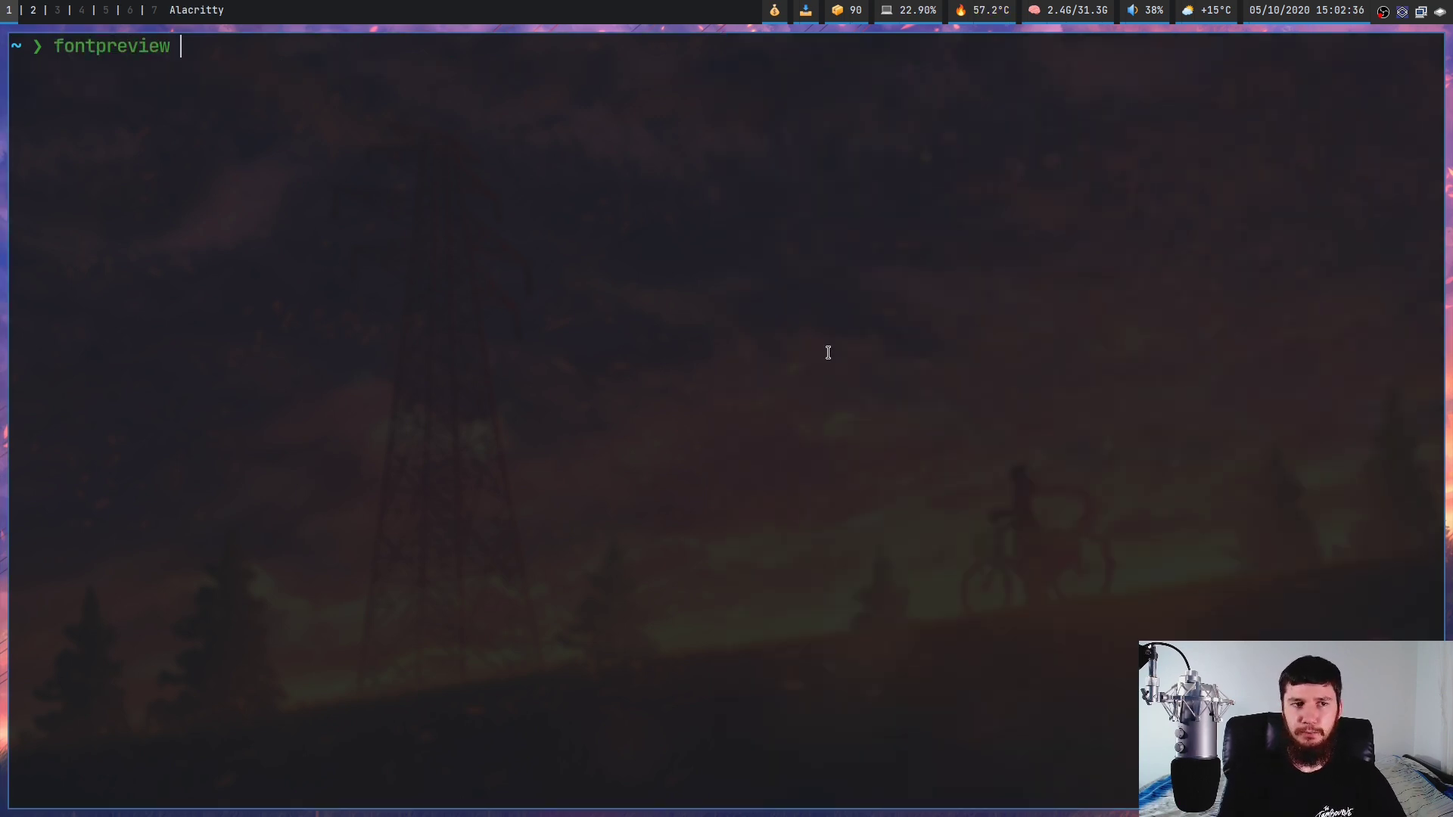
{"action": "type", "text": "--preview"}
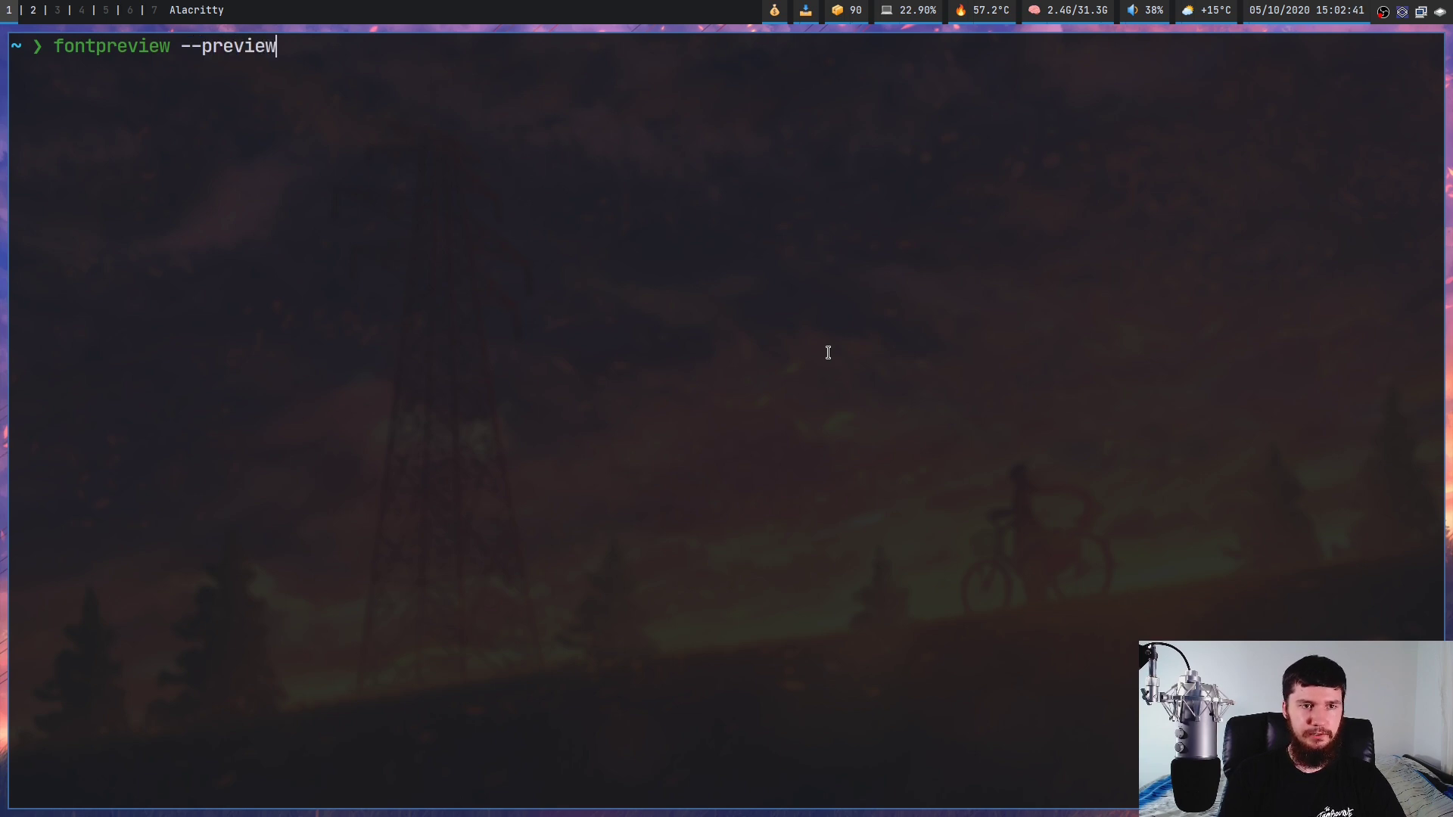
{"action": "type", "text": "-text "}
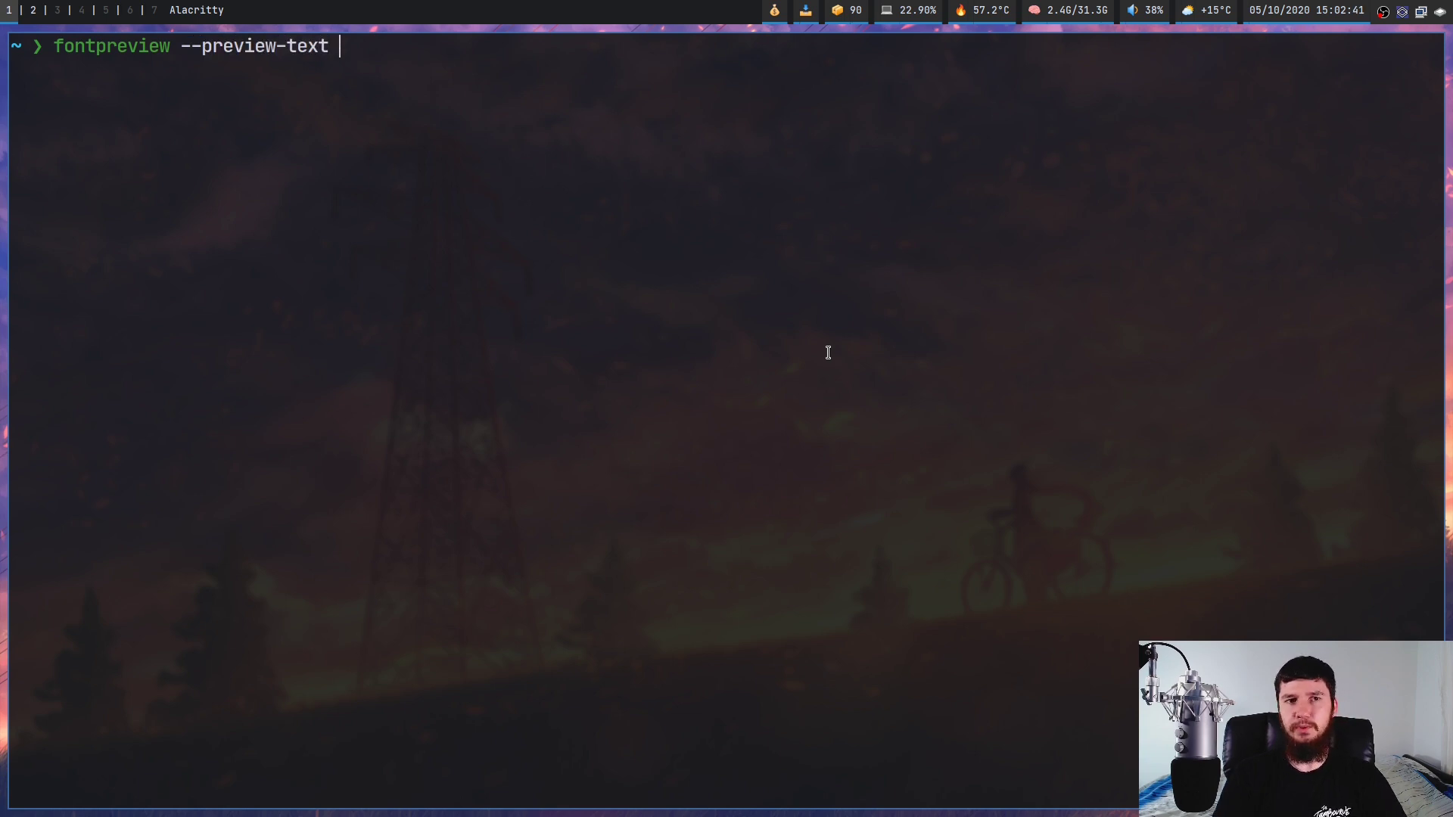
{"action": "type", "text": "\"Hello"}
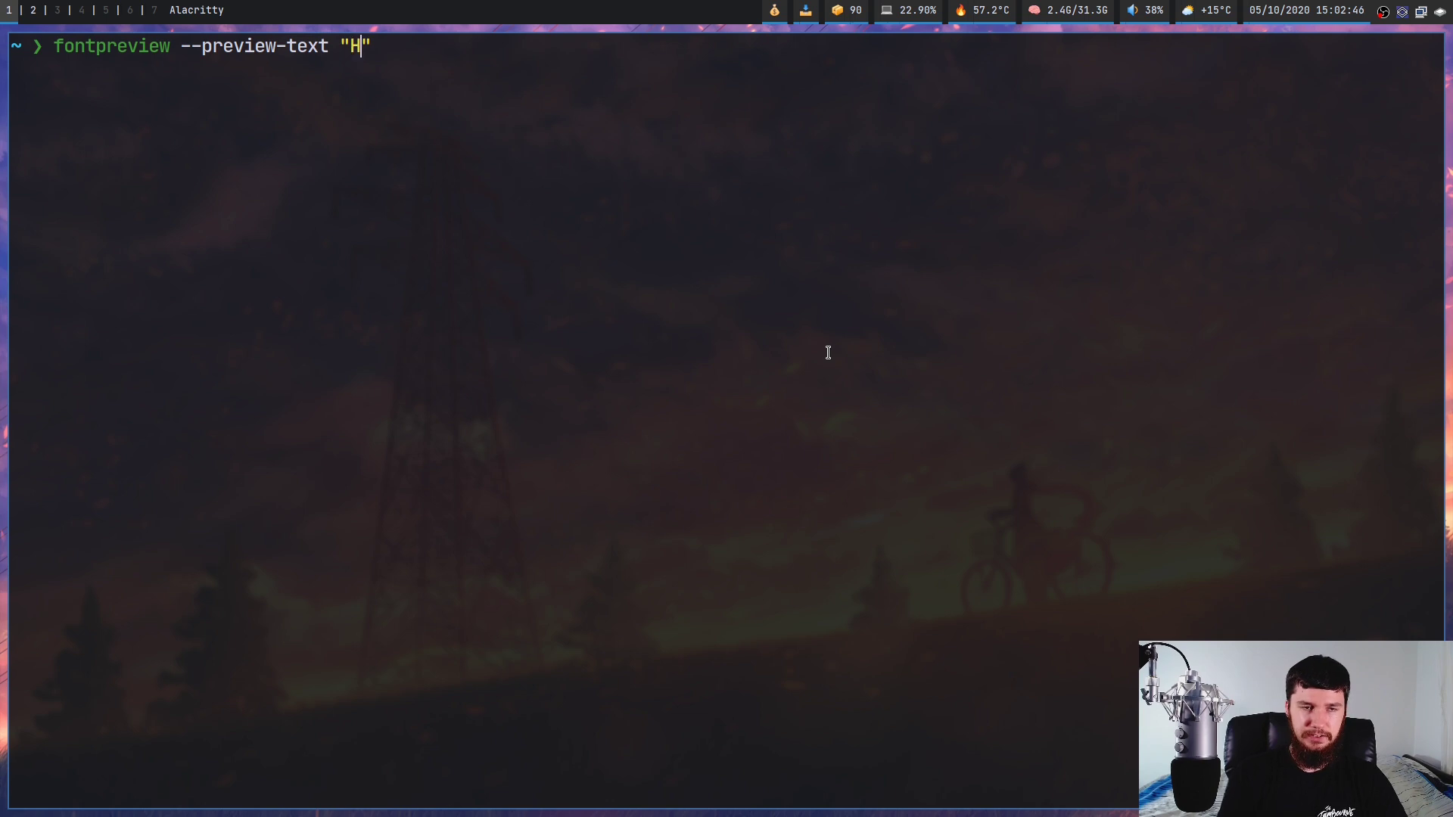
{"action": "type", "text": " w"}
{"action": "key", "text": "BackSpace"}
{"action": "key", "text": "BackSpace"}
{"action": "type", "text": "World"}
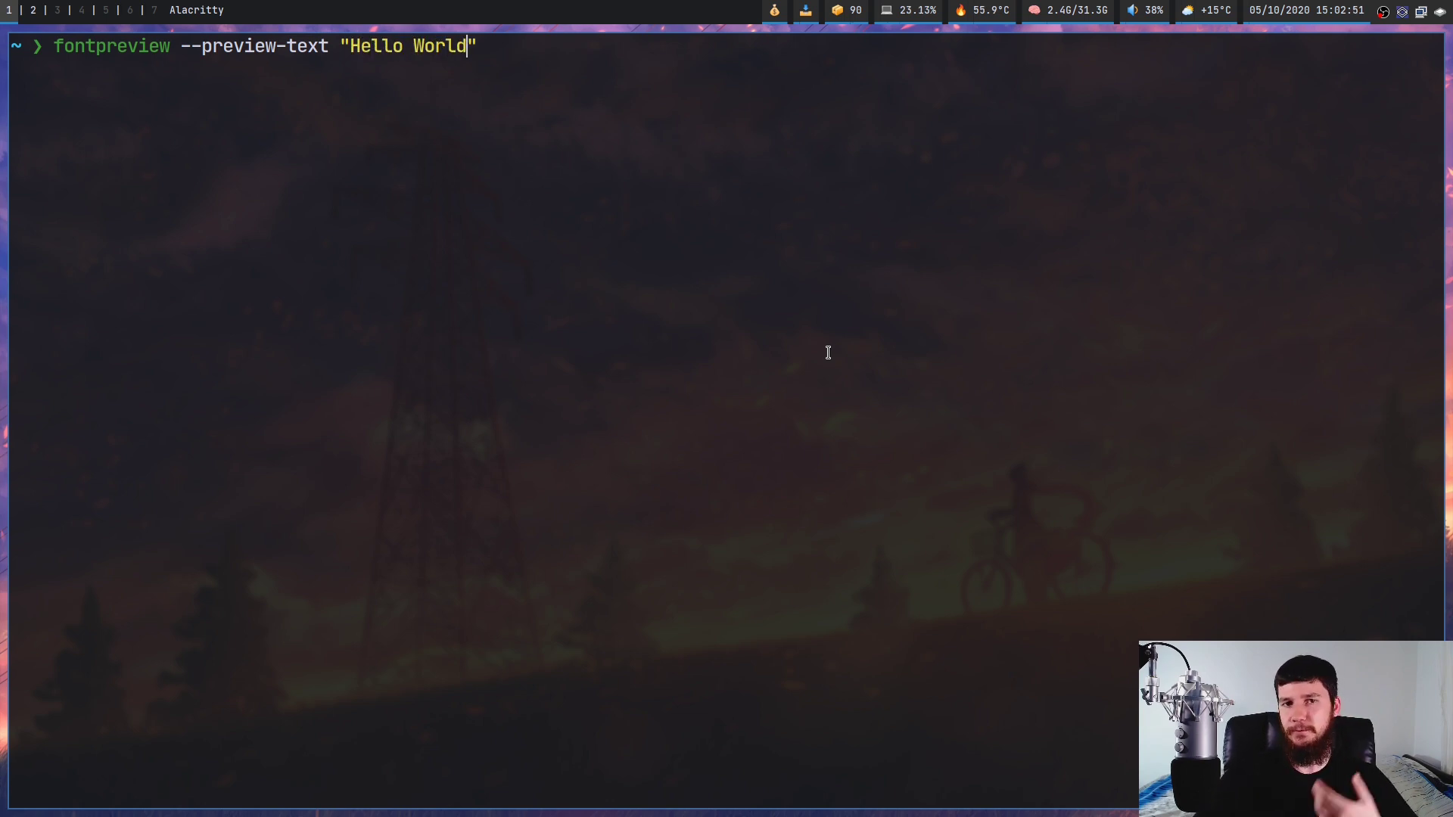
{"action": "key", "text": "Return"}
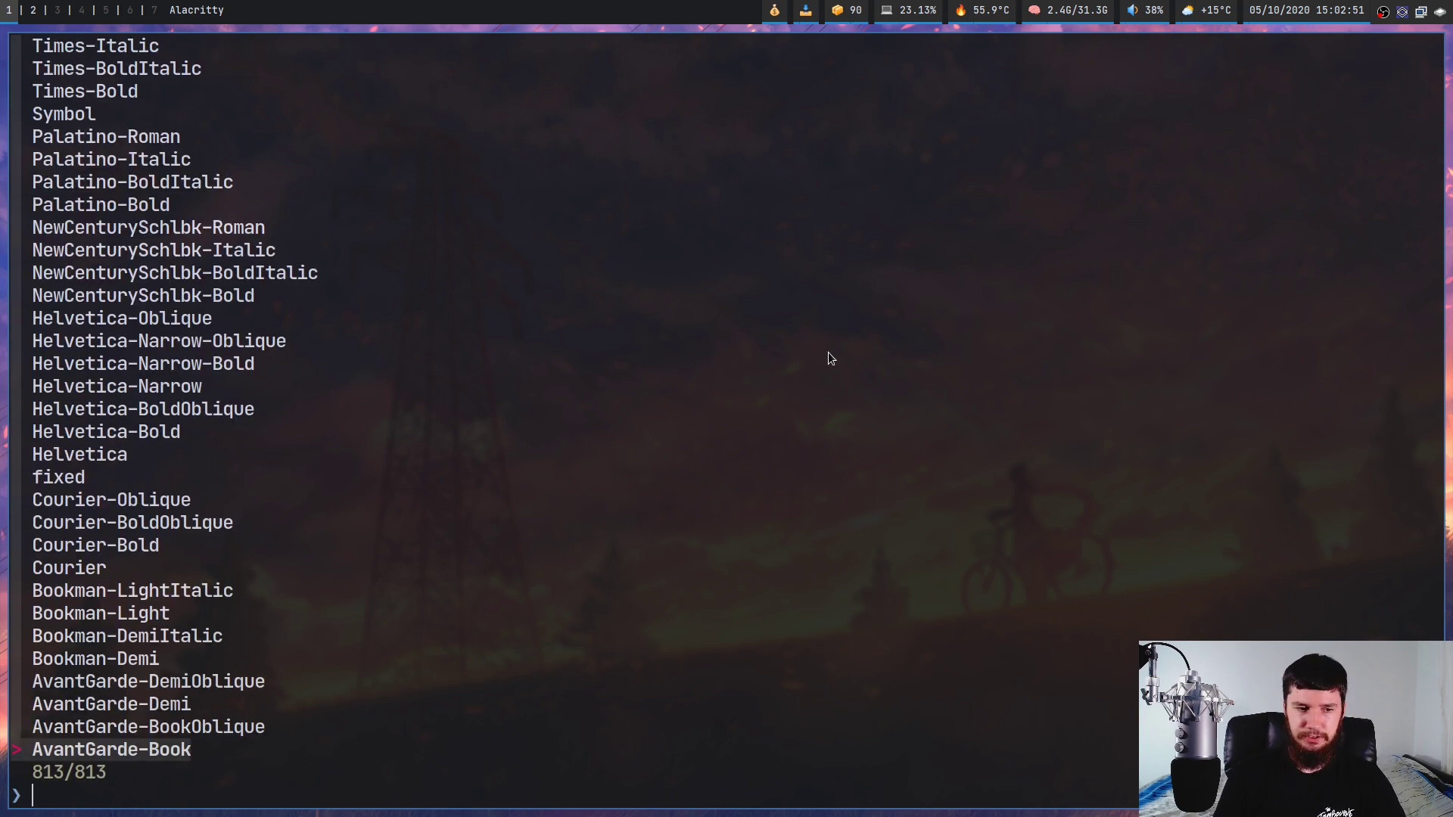
- Filter the font list with 'ip', clear the filter, then close the preview and exit
{"action": "type", "text": "ip"}
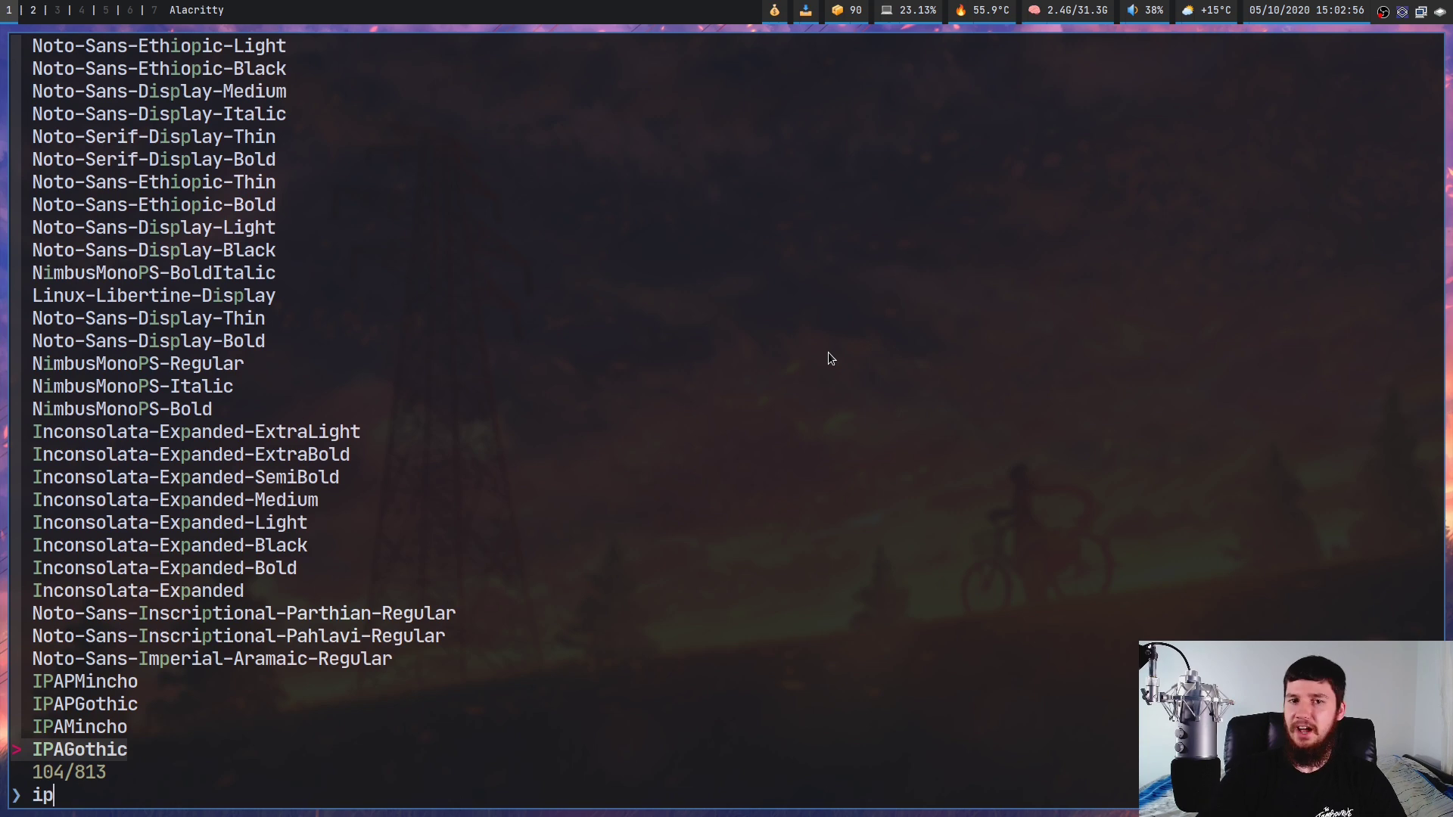
{"action": "key", "text": "BackSpace"}
{"action": "key", "text": "BackSpace"}
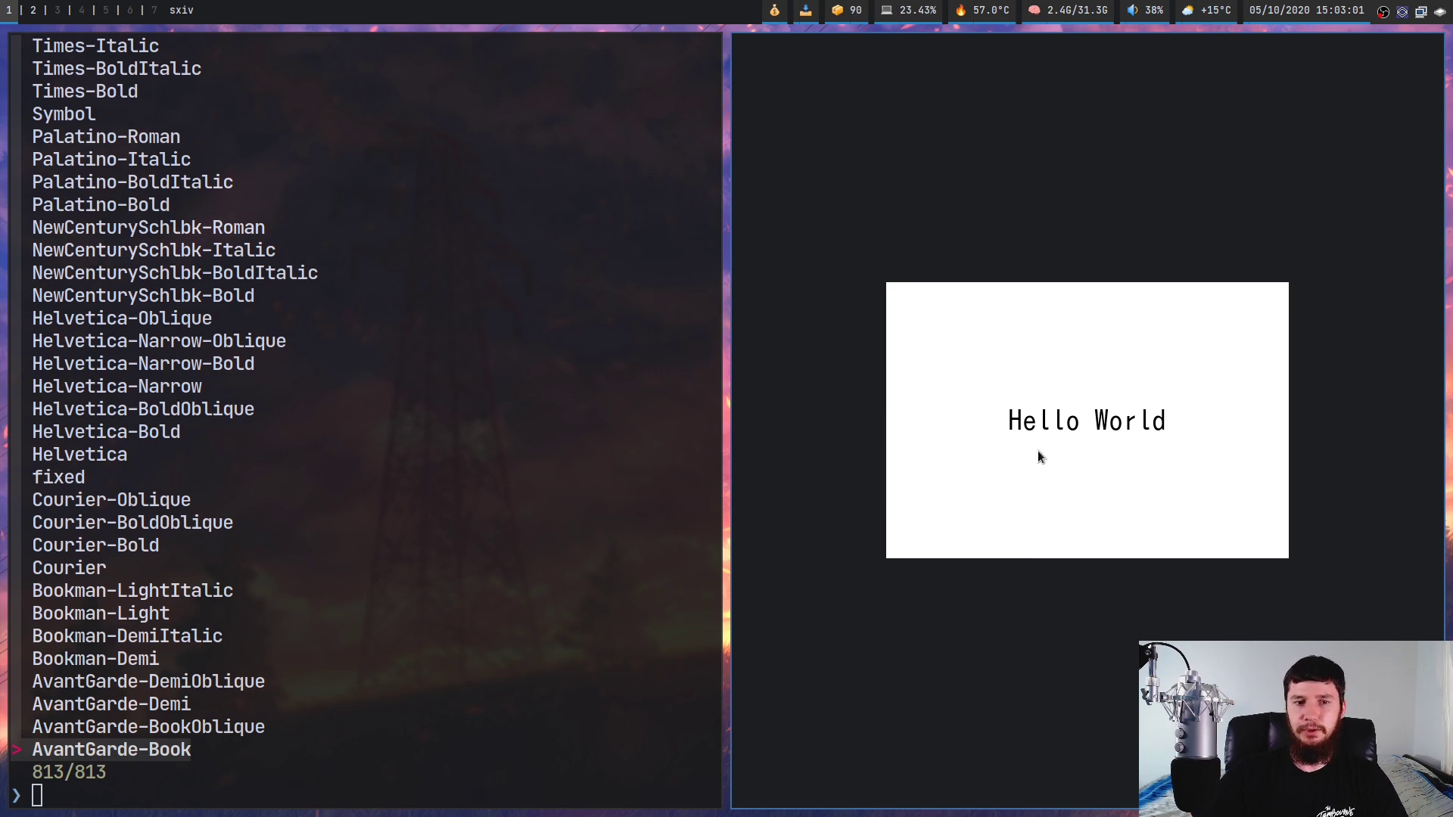
{"action": "key", "text": "q"}
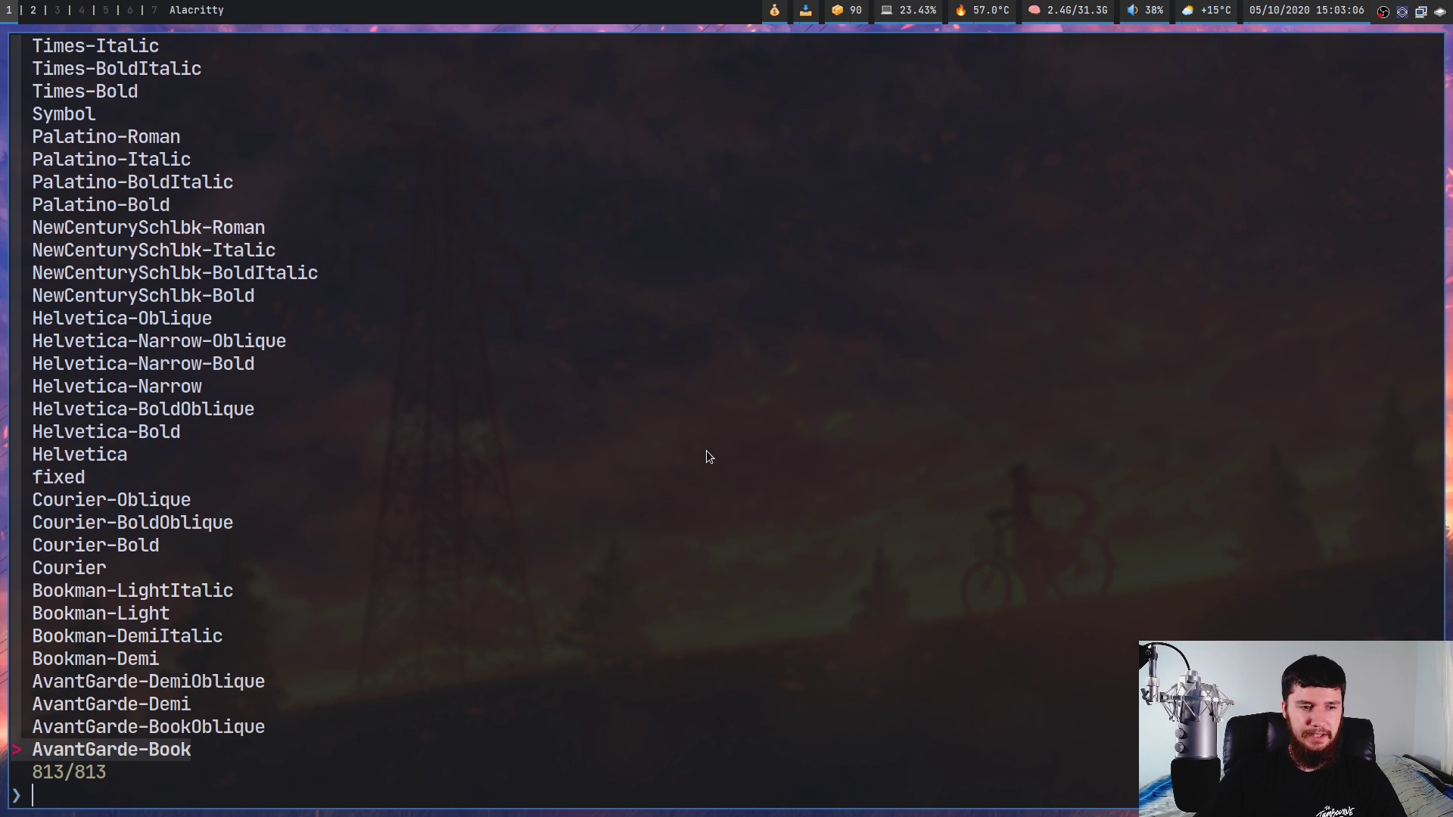
{"action": "key", "text": "Escape"}
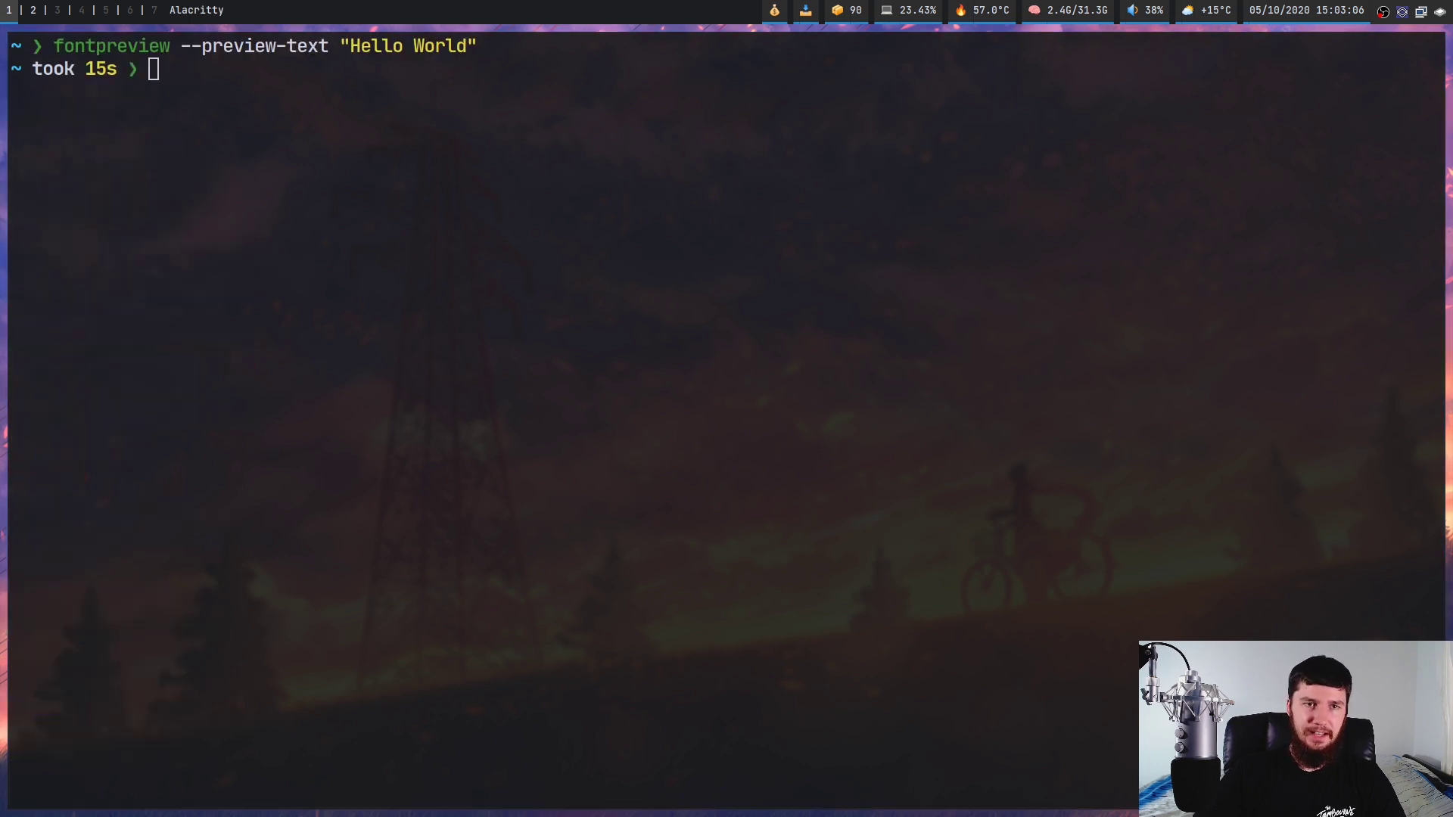
- Rerun fontpreview with the pasted Japanese text 失礼しますが as preview text
{"action": "key", "text": "Up"}
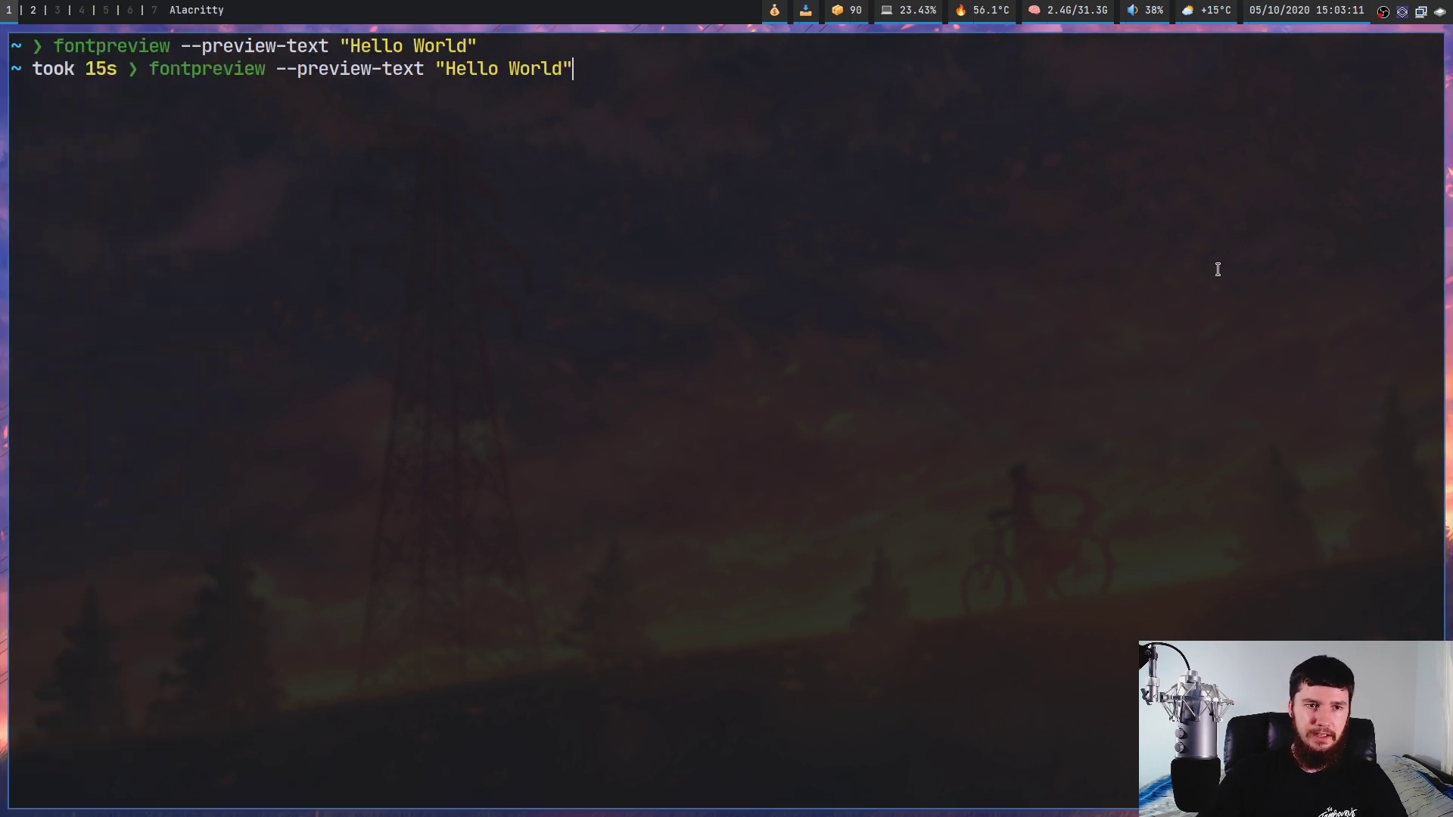
{"action": "key", "text": "Left"}
{"action": "key", "text": "BackSpace"}
{"action": "key", "text": "BackSpace"}
{"action": "key", "text": "BackSpace"}
{"action": "key", "text": "BackSpace"}
{"action": "key", "text": "BackSpace"}
{"action": "key", "text": "BackSpace"}
{"action": "key", "text": "BackSpace"}
{"action": "key", "text": "BackSpace"}
{"action": "key", "text": "BackSpace"}
{"action": "key", "text": "BackSpace"}
{"action": "key", "text": "BackSpace"}
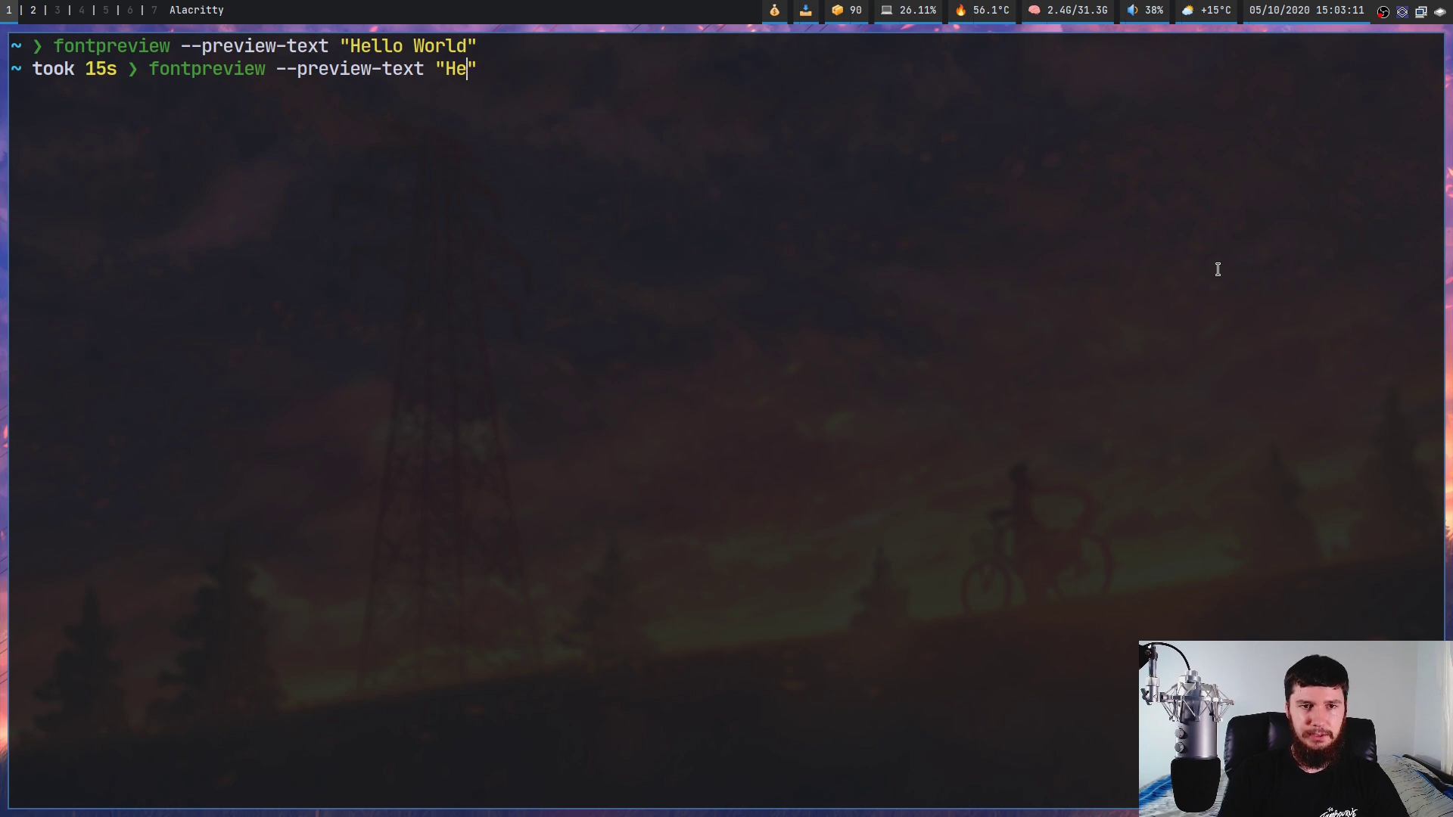
{"action": "type", "text": "失礼しますが"}
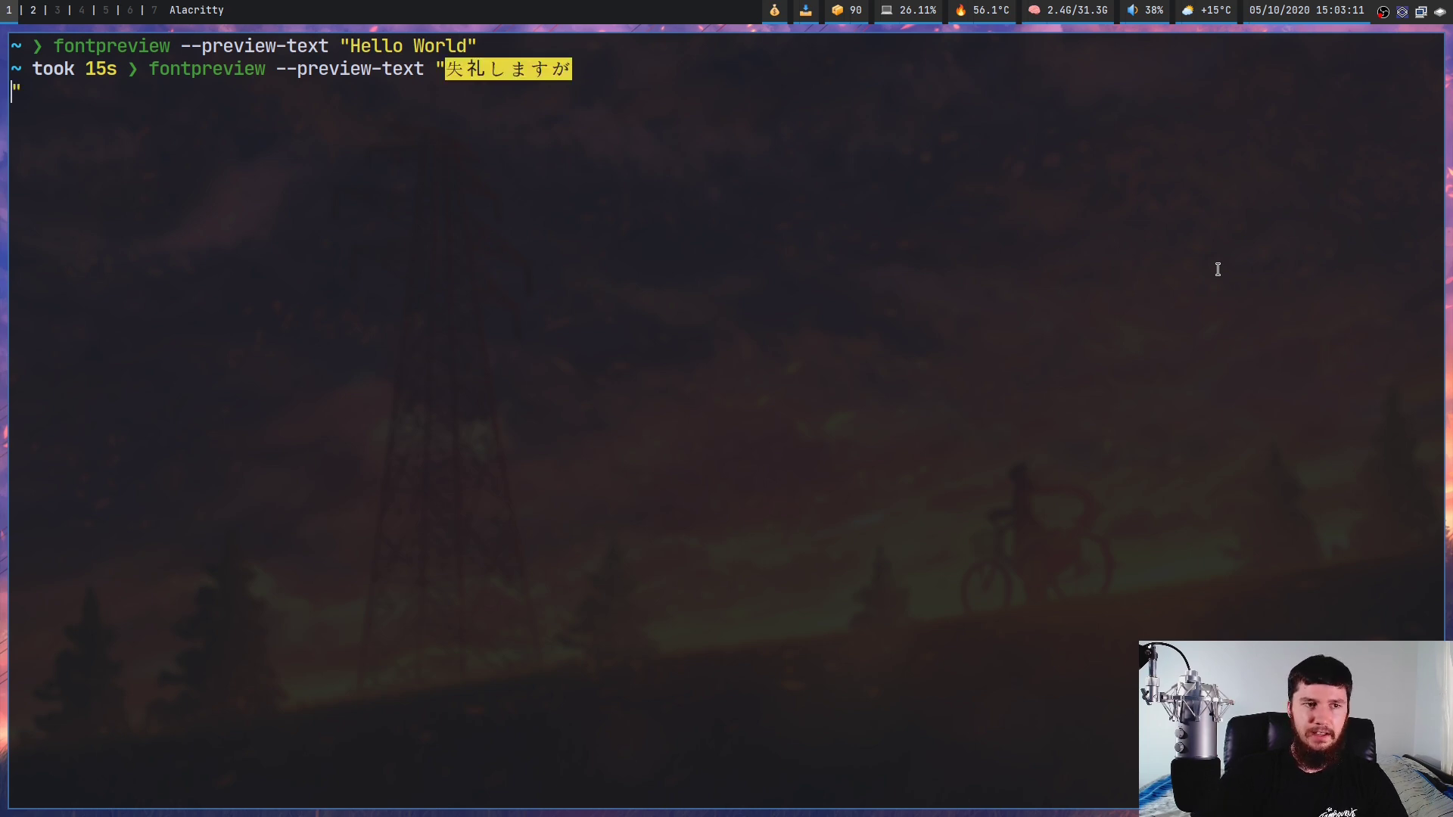
{"action": "key", "text": "Escape"}
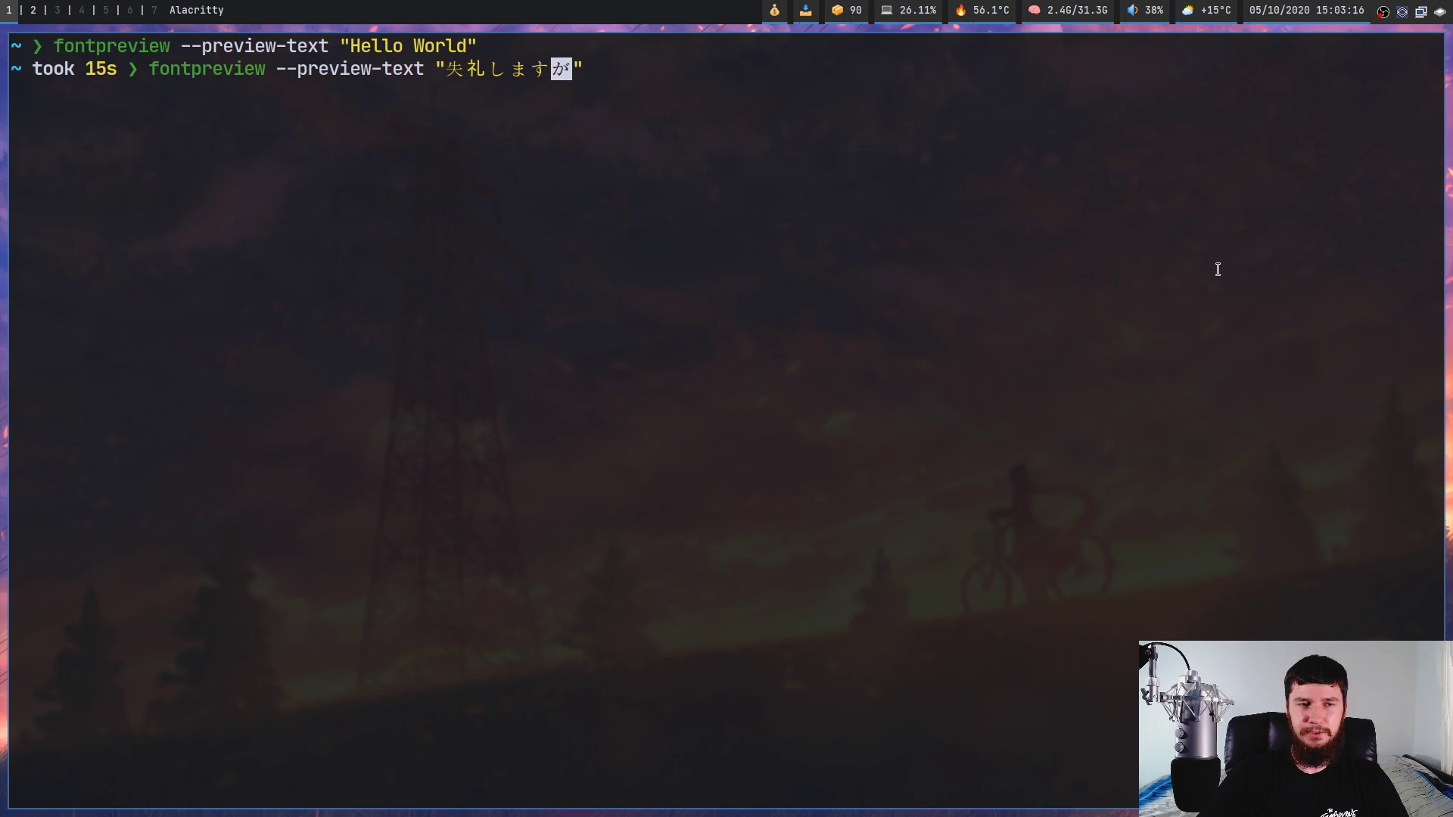
{"action": "key", "text": "Return"}
- Preview AvantGarde-Book, then Courier, and quit fontpreview
{"action": "type", "text": "ip"}
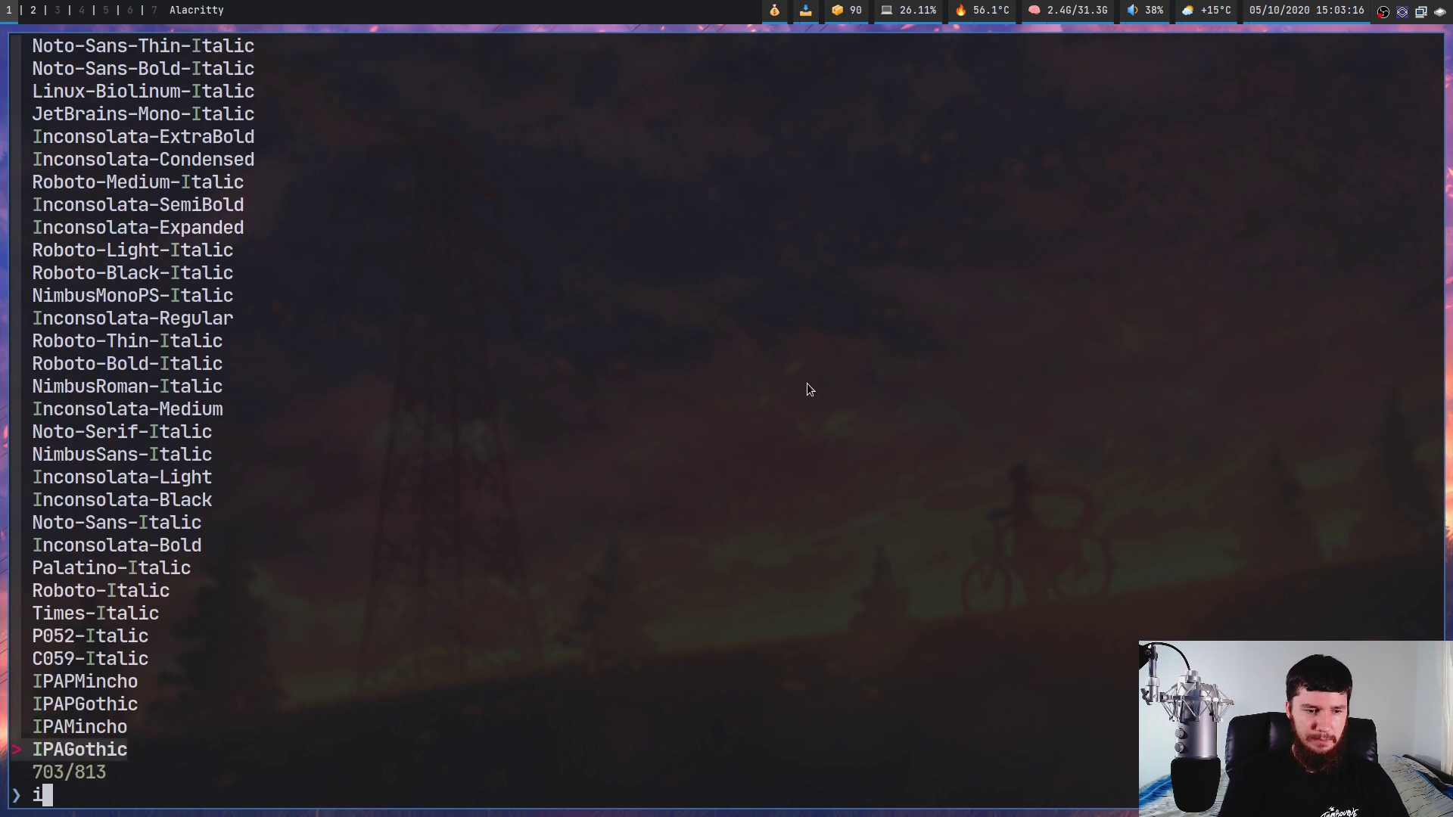
{"action": "key", "text": "BackSpace"}
{"action": "key", "text": "BackSpace"}
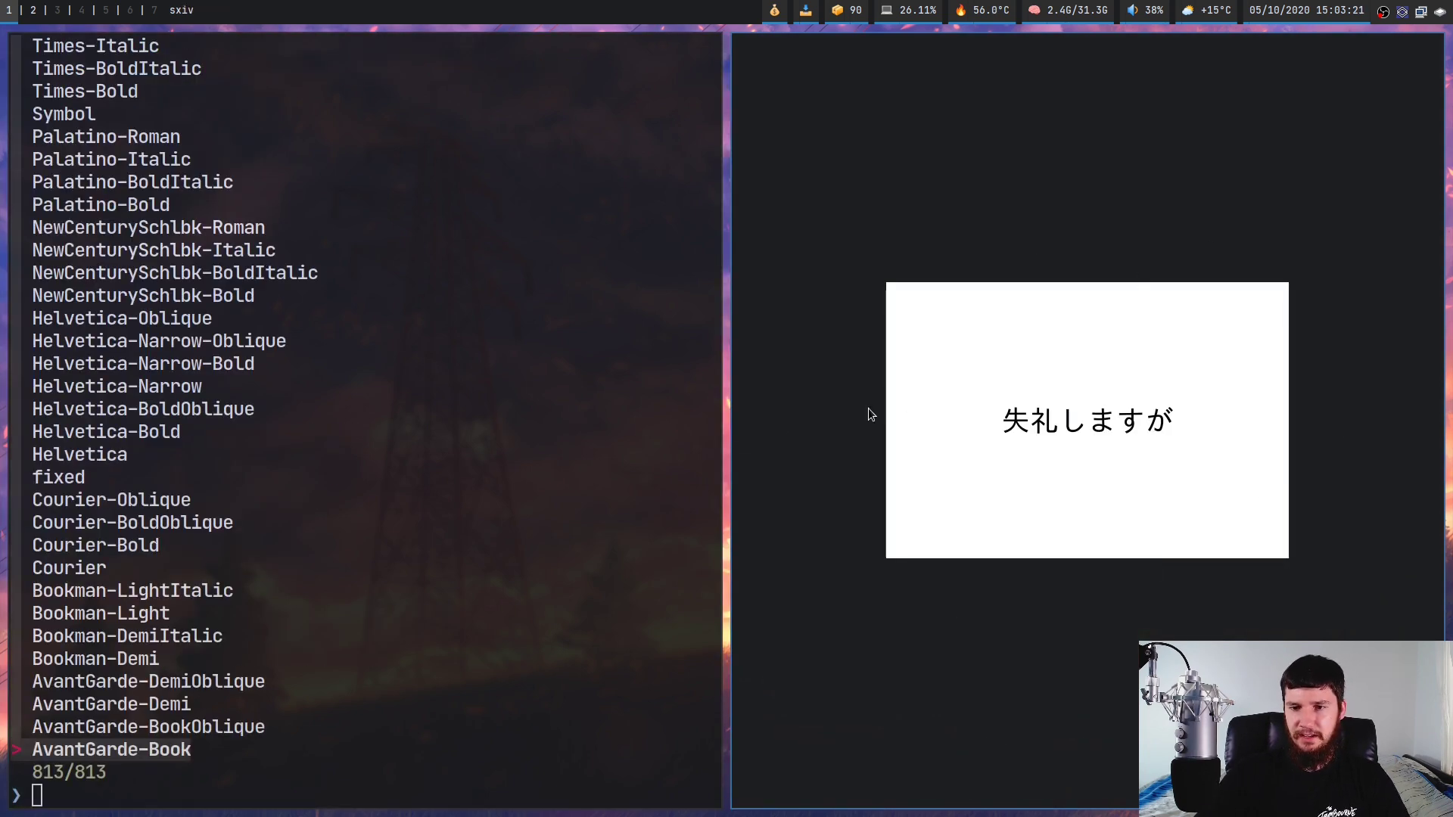
{"action": "key", "text": "q"}
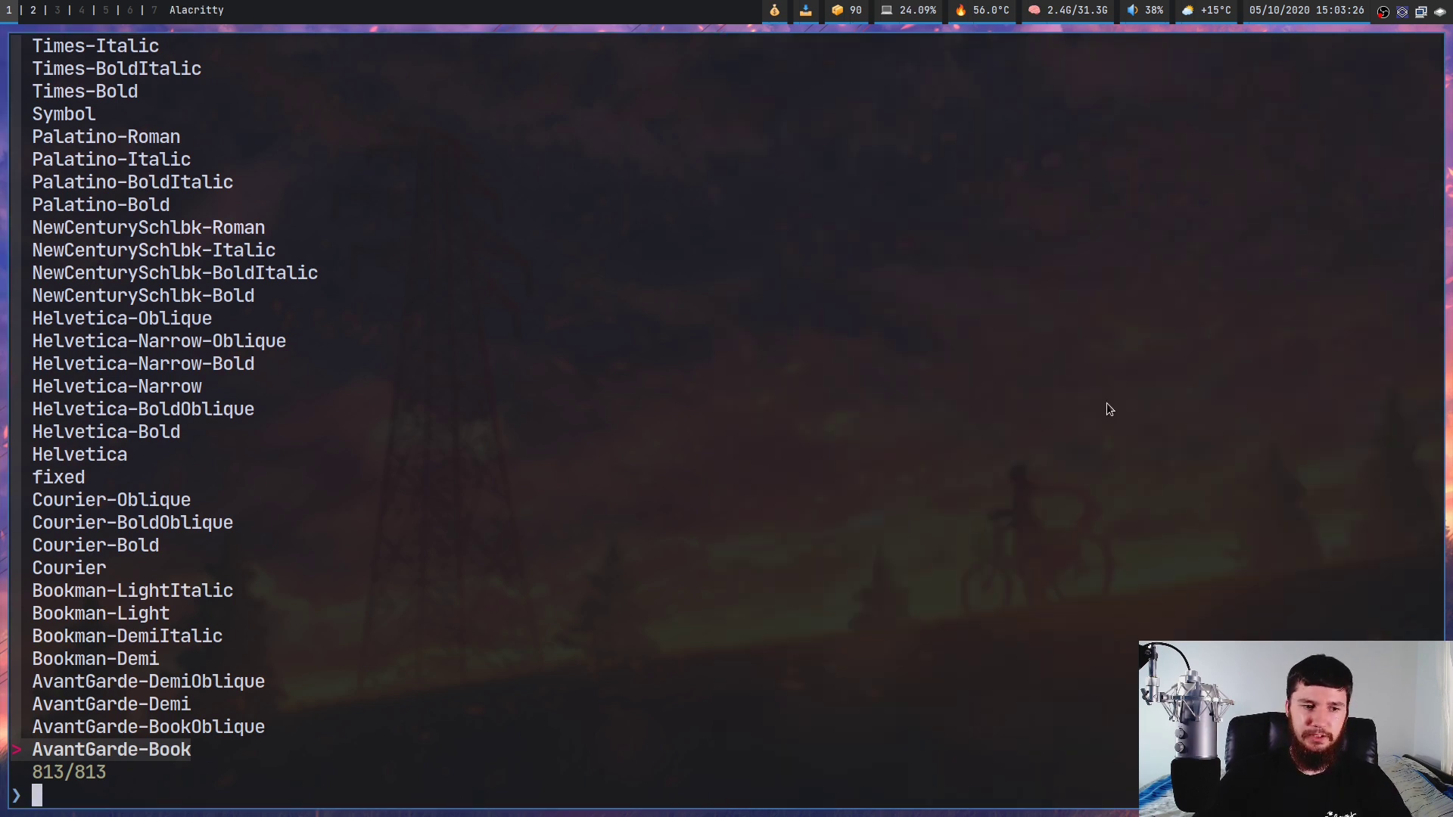
{"action": "key", "text": "Up"}
{"action": "key", "text": "Up"}
{"action": "key", "text": "Up"}
{"action": "key", "text": "Up"}
{"action": "key", "text": "Up"}
{"action": "key", "text": "Up"}
{"action": "key", "text": "Up"}
{"action": "key", "text": "Up"}
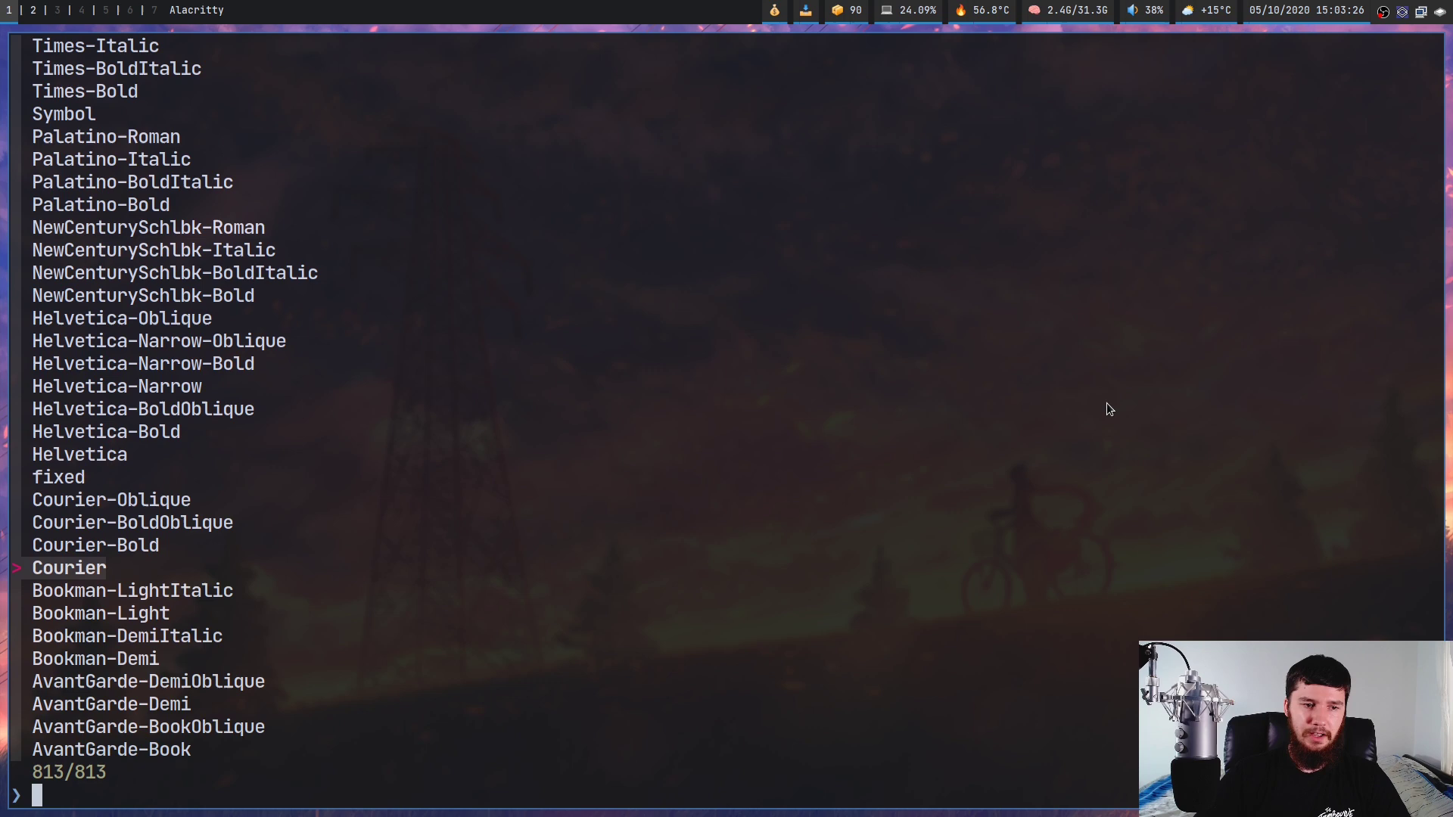
{"action": "key", "text": "Return"}
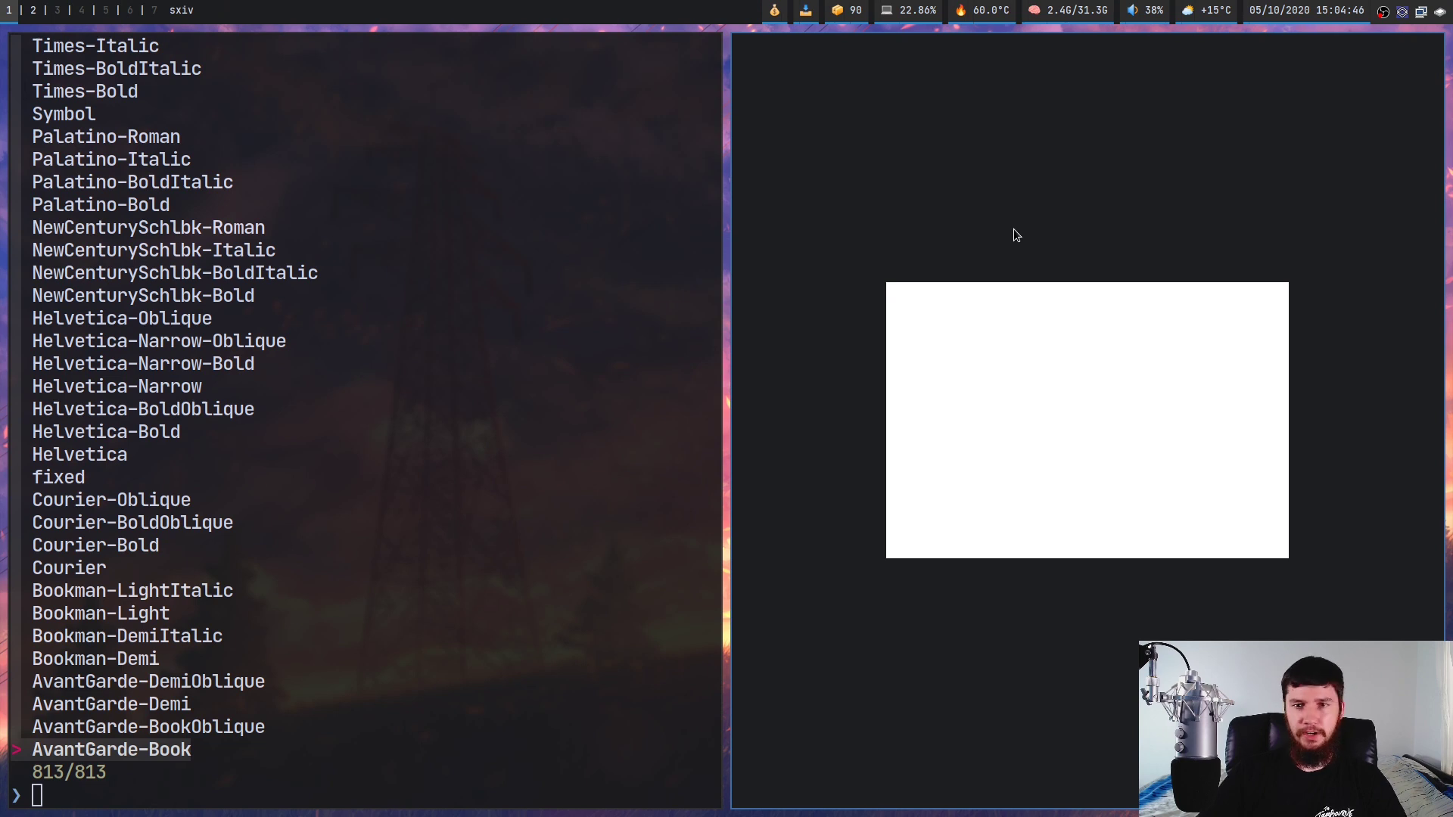
{"action": "key", "text": "q"}
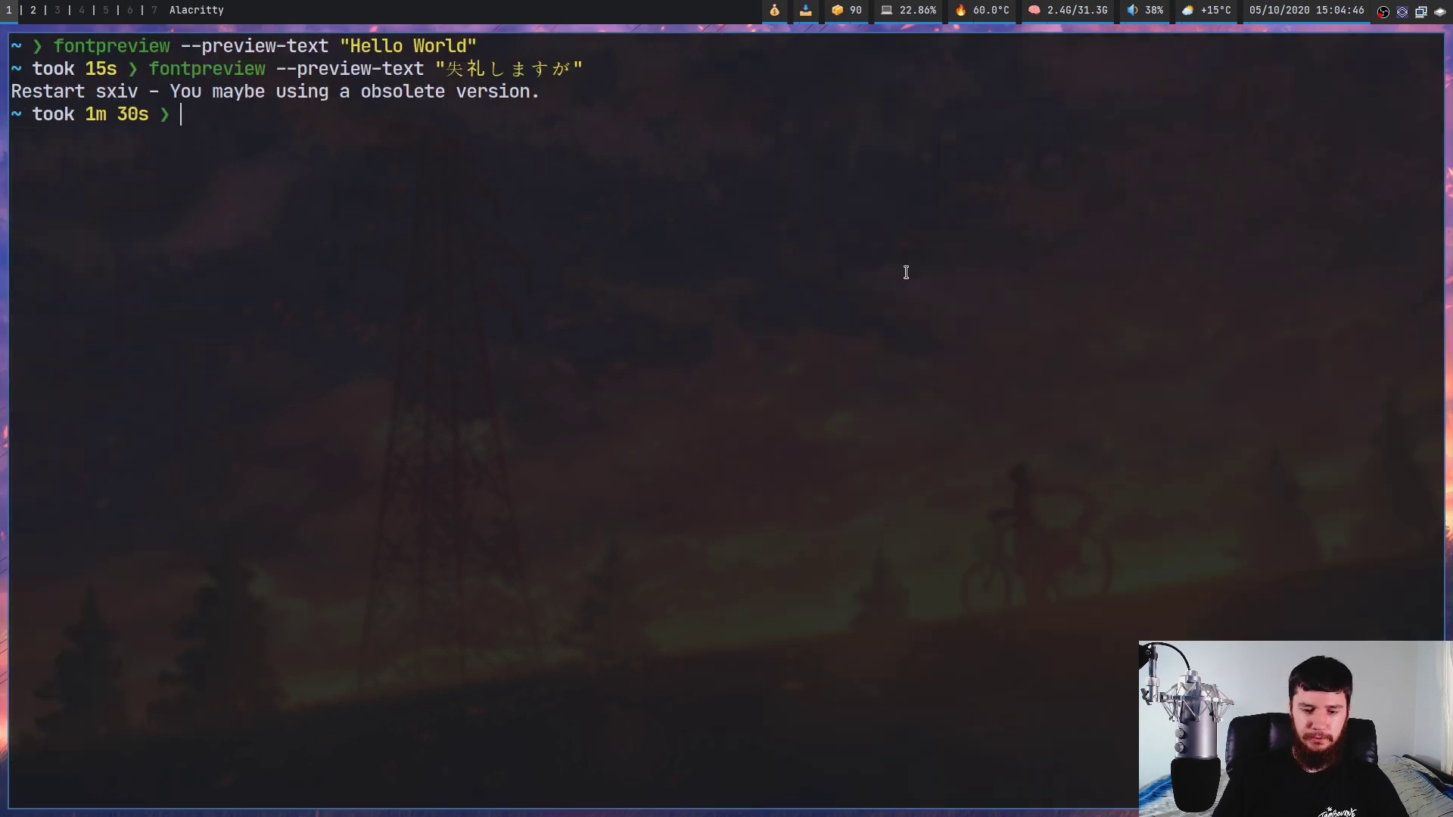
- Rerun the last fontpreview command with an emoji replacing the Japanese preview text
{"action": "key", "text": "Up"}
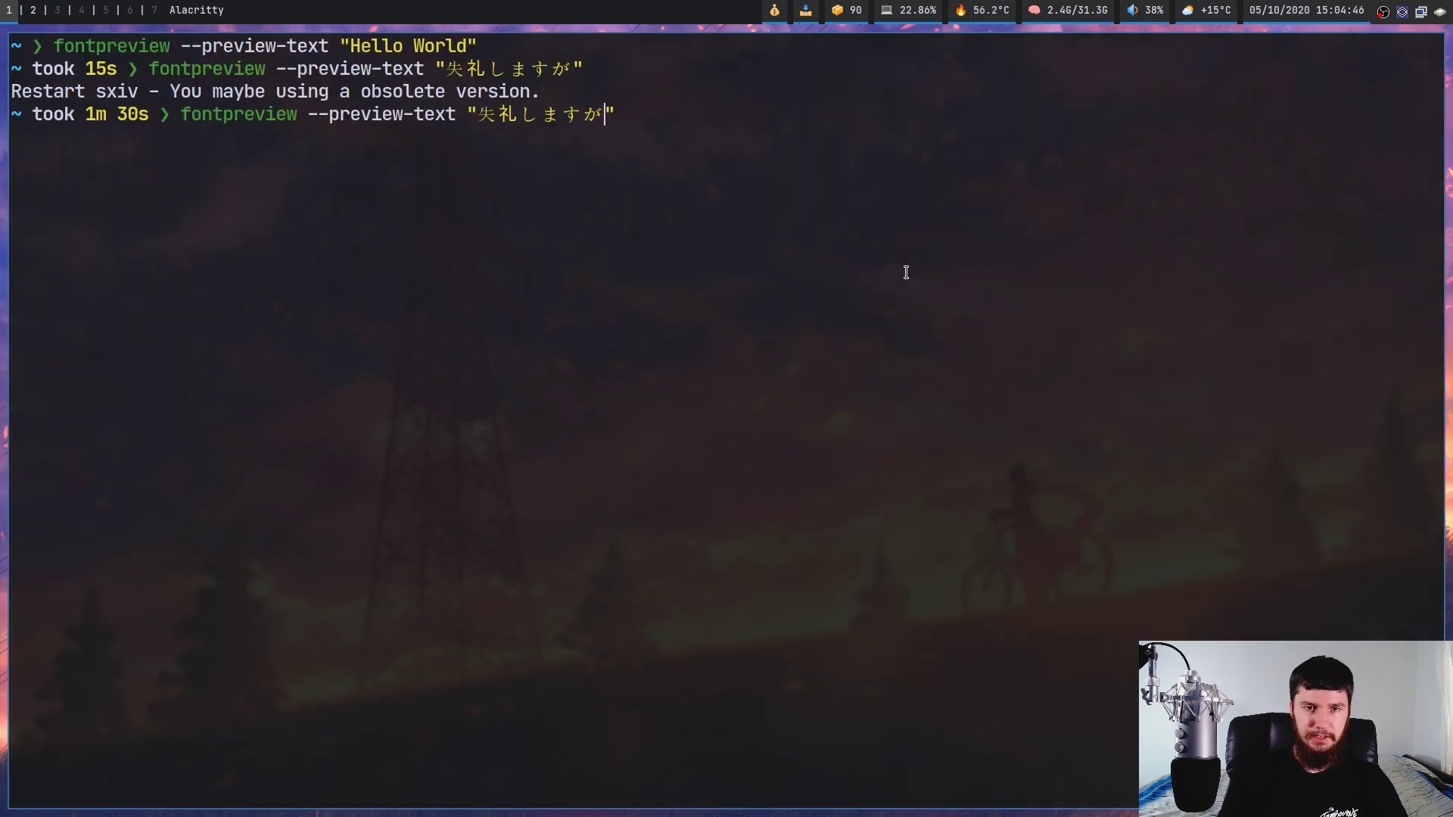
{"action": "key", "text": "BackSpace"}
{"action": "key", "text": "BackSpace"}
{"action": "key", "text": "BackSpace"}
{"action": "key", "text": "BackSpace"}
{"action": "key", "text": "BackSpace"}
{"action": "key", "text": "BackSpace"}
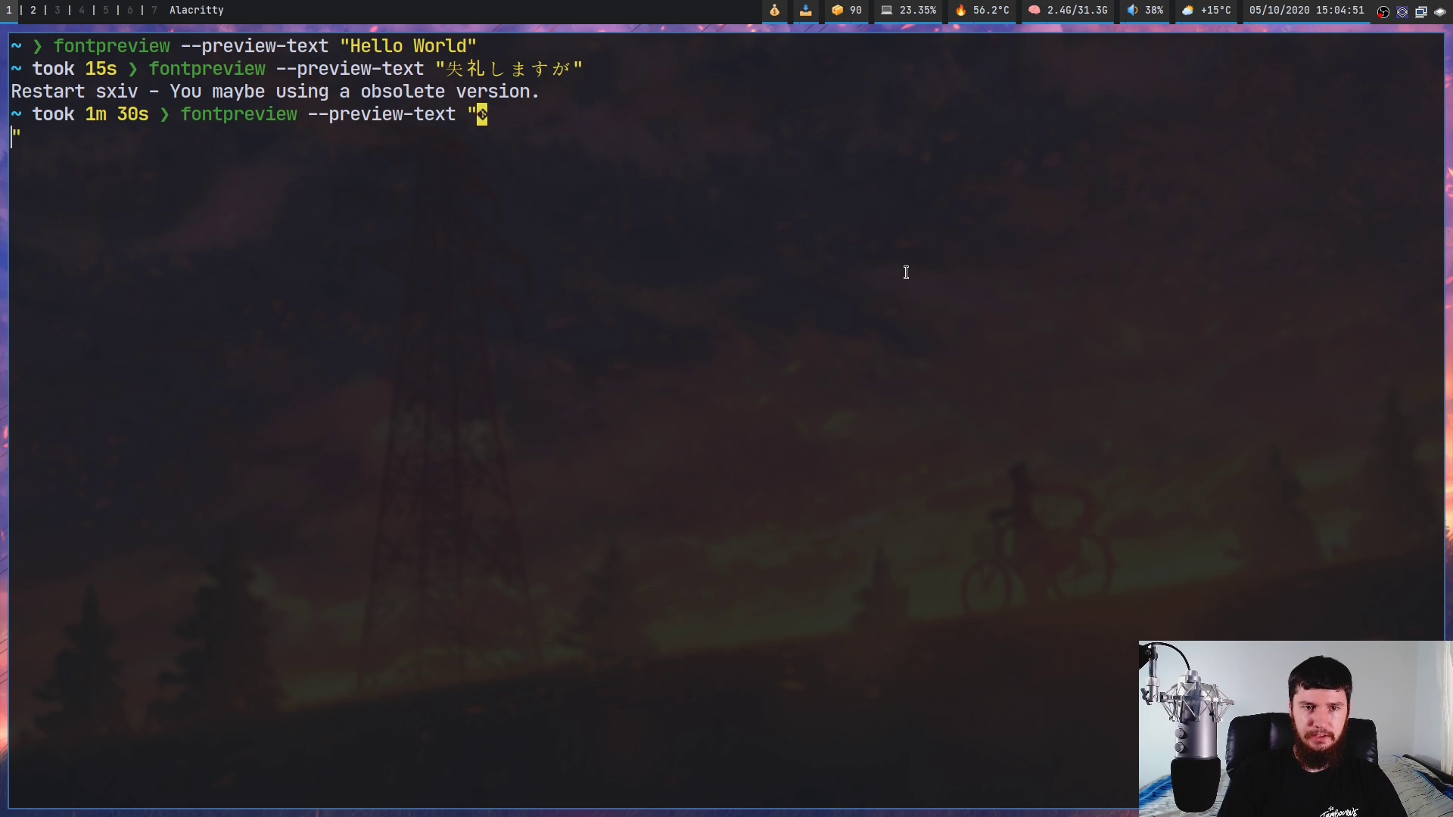
{"action": "type", "text": "�"}
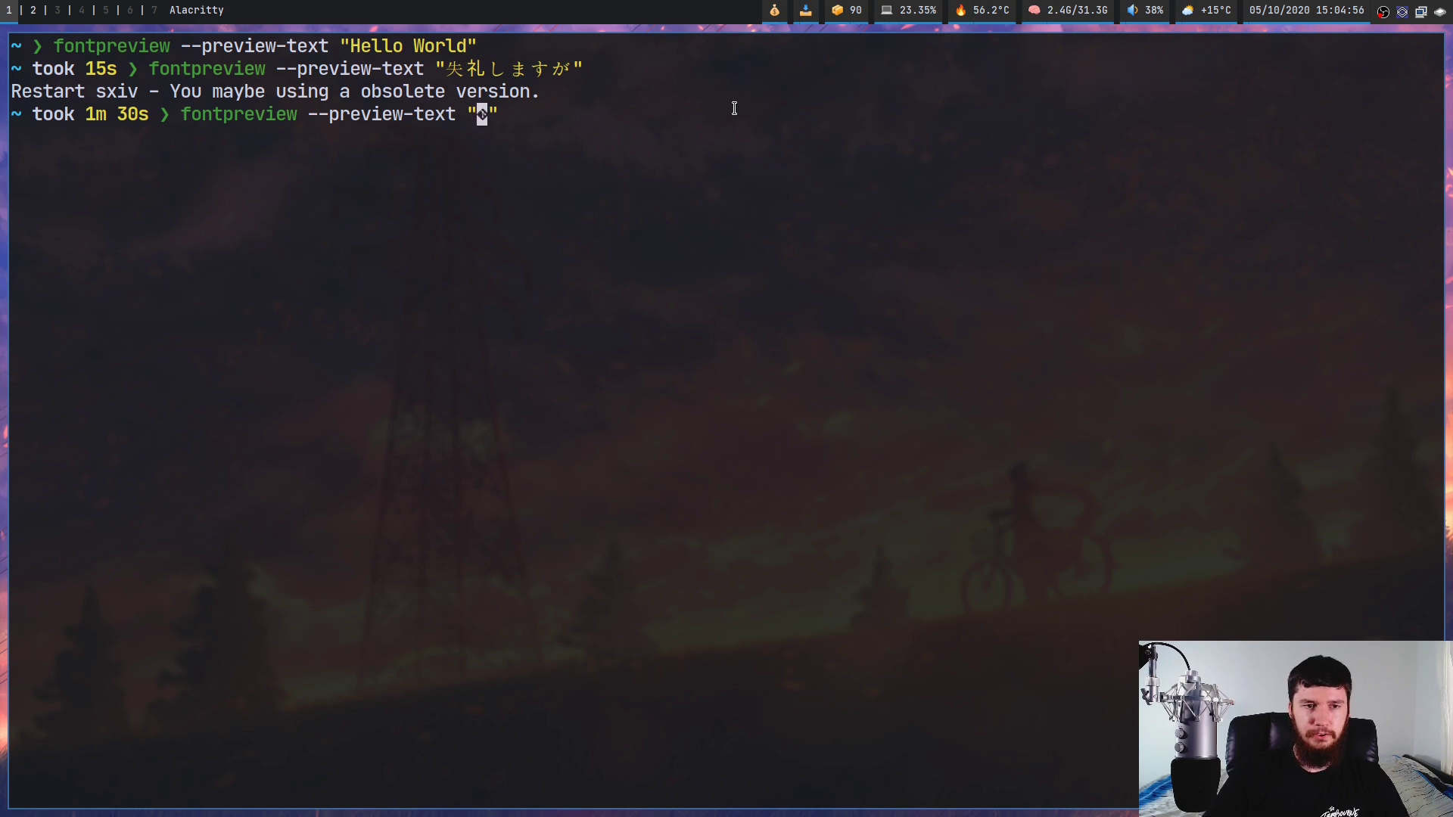
{"action": "key", "text": "Return"}
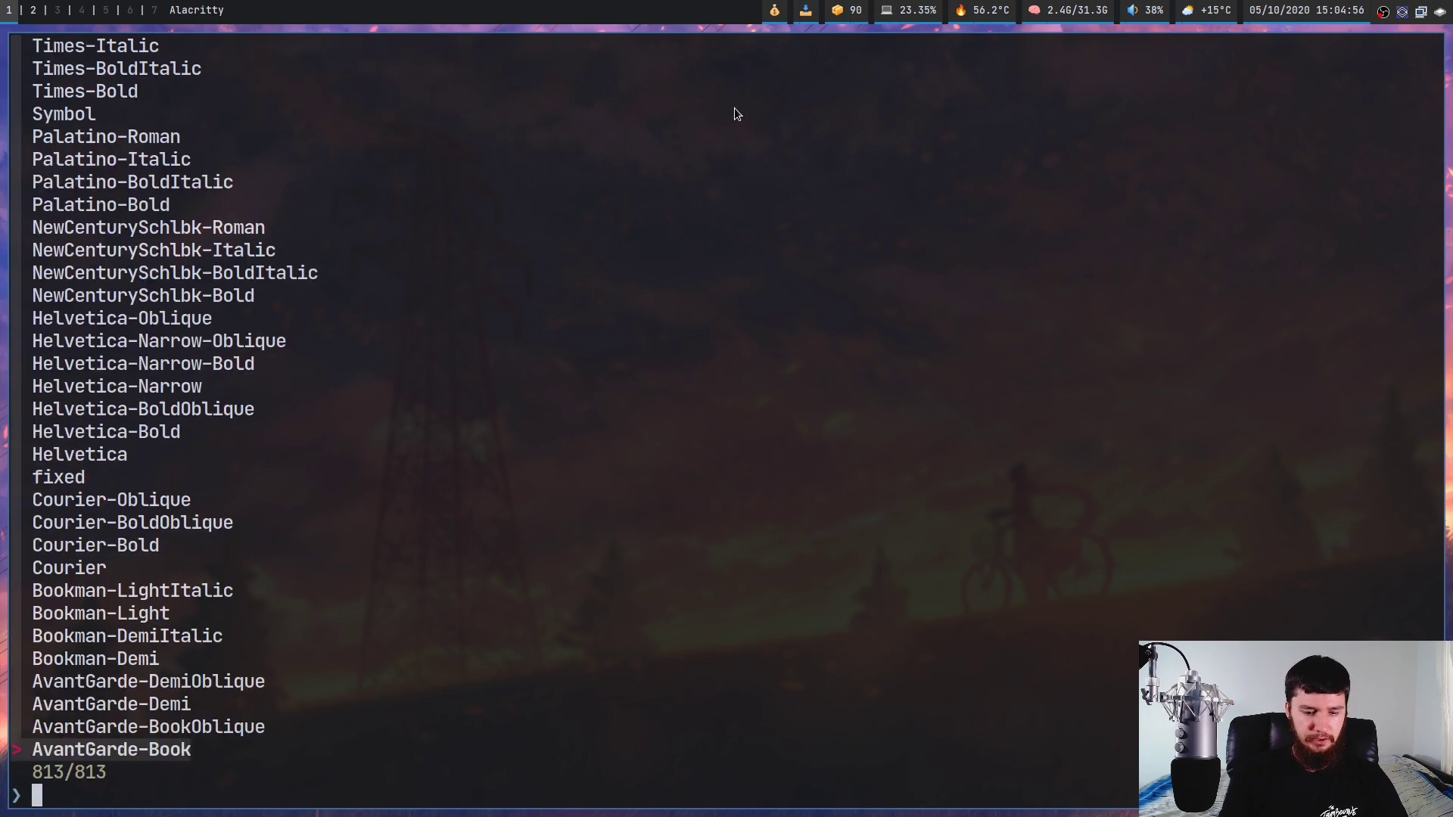
- Filter the font list for 'fira' and preview Fira-Code-Bold-Nerd-Font-Complete, which comes out blank
{"action": "type", "text": "cou"}
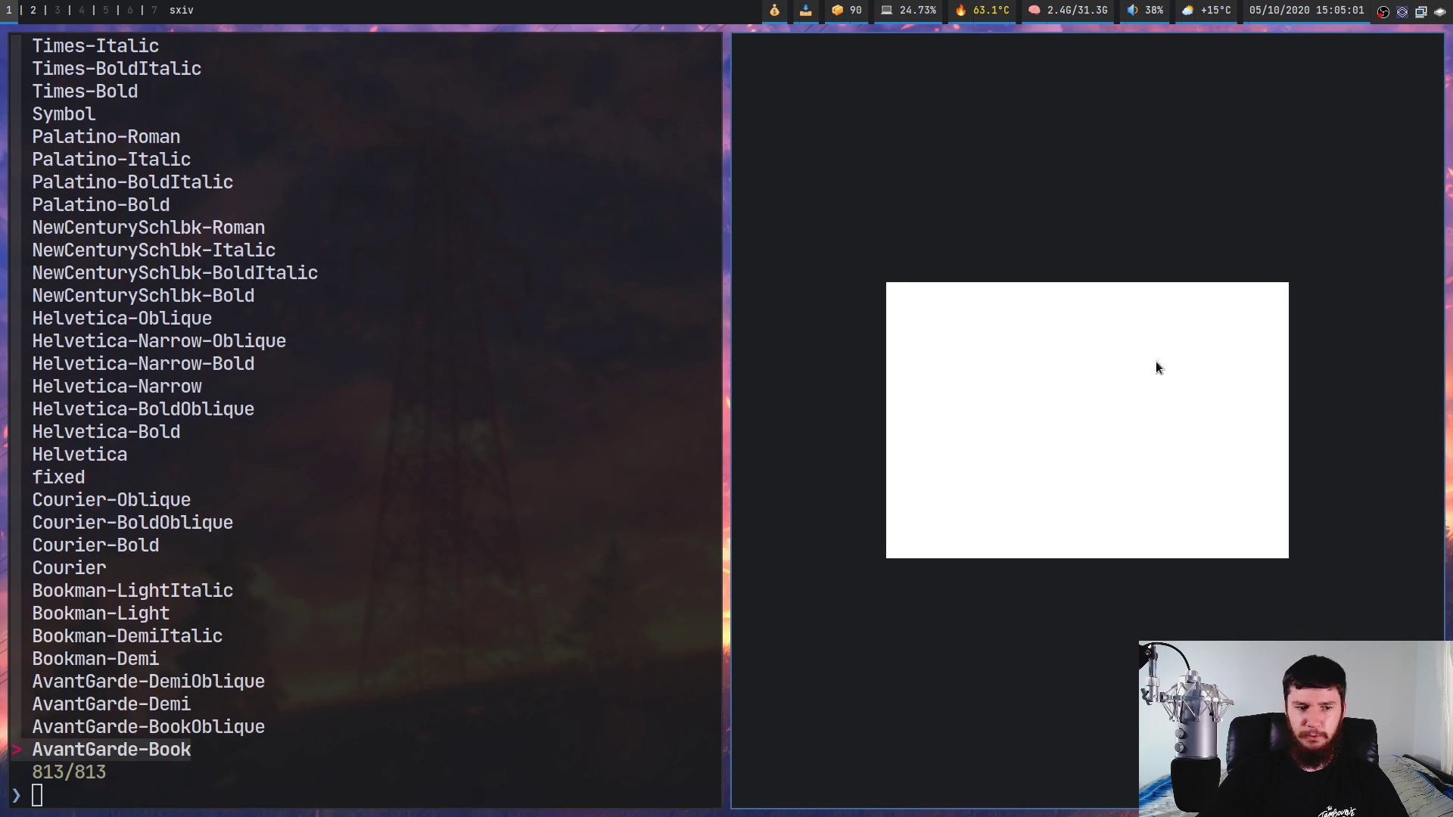
{"action": "type", "text": "qfira"}
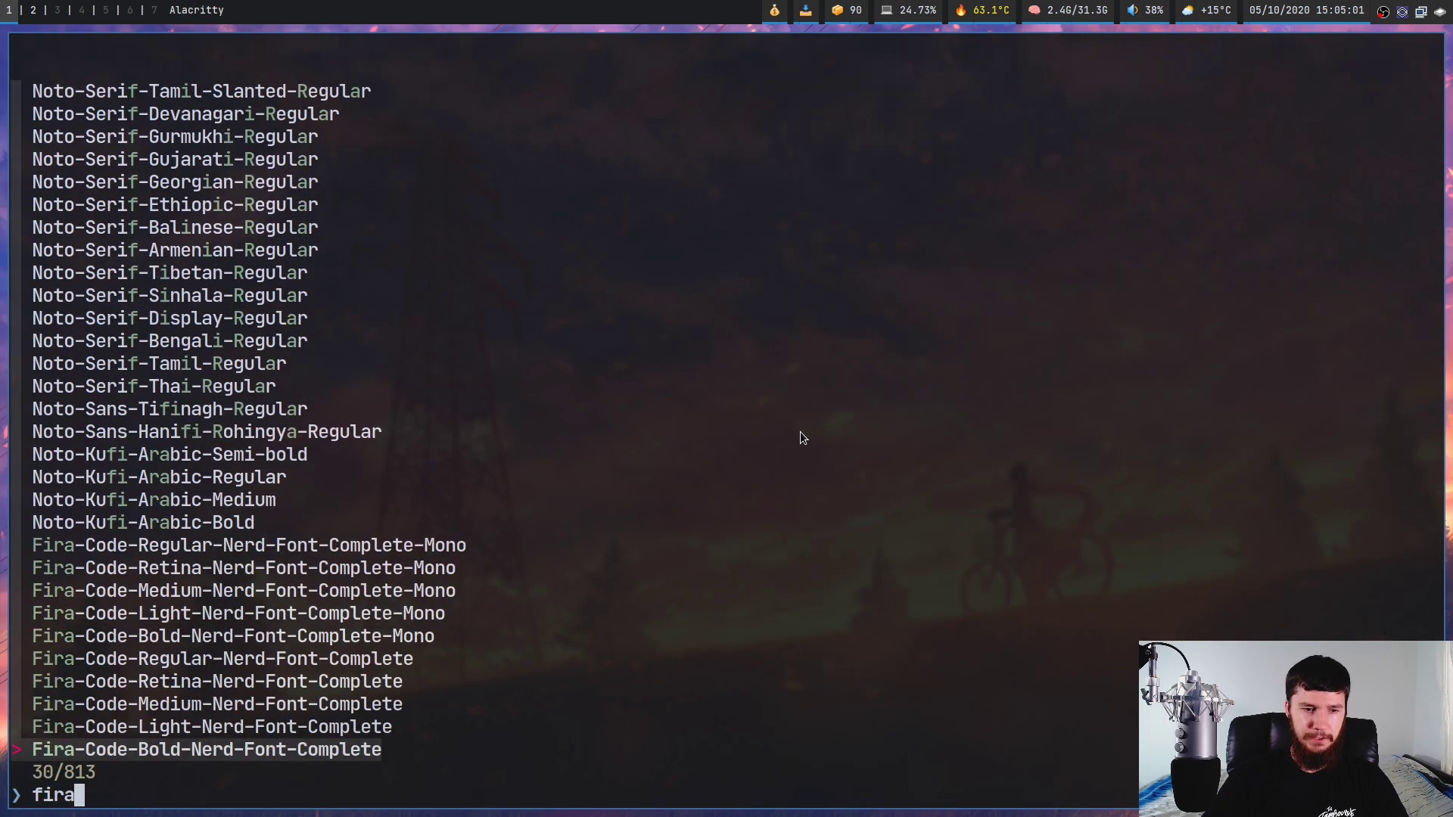
{"action": "key", "text": "Return"}
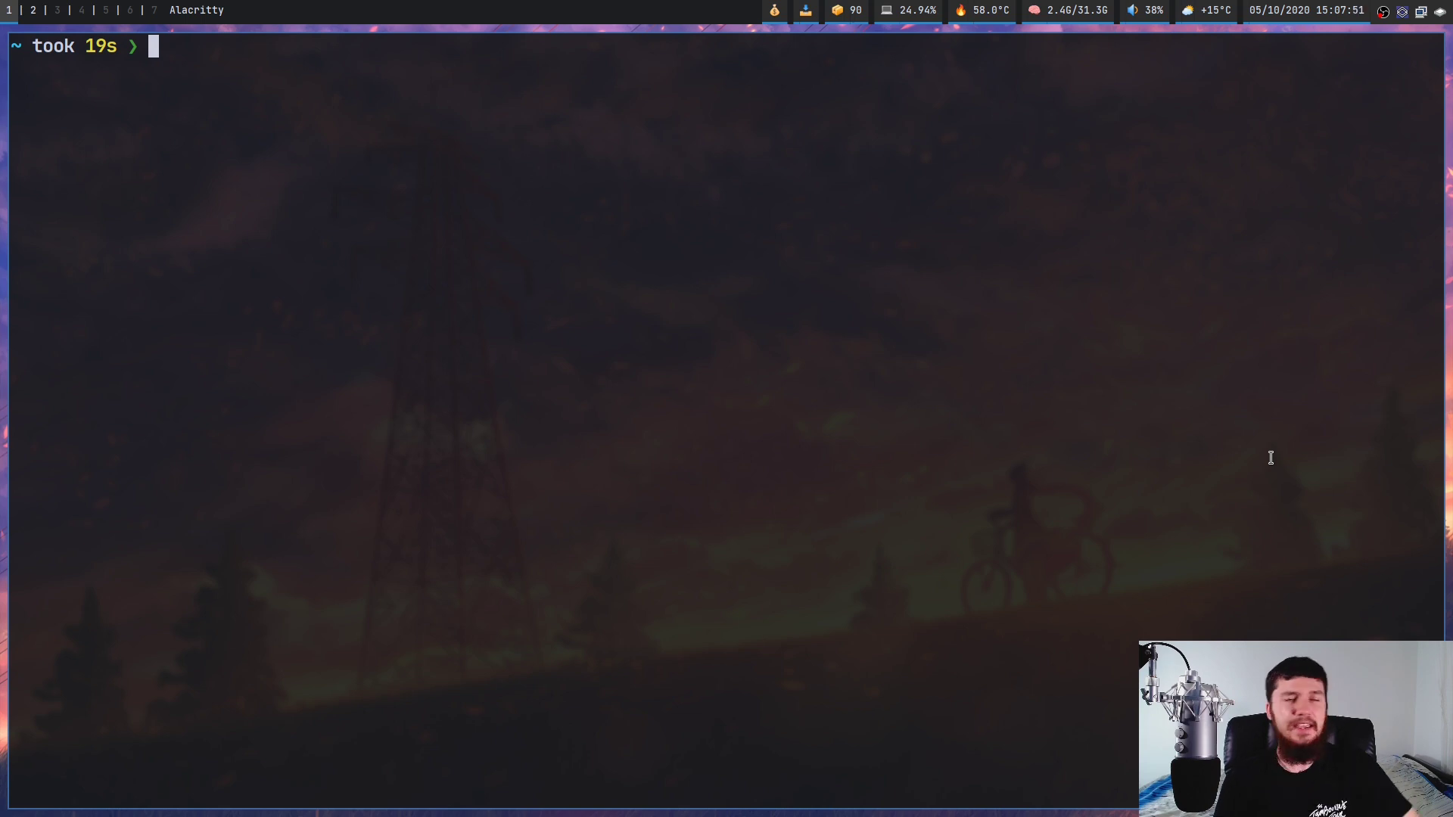
- Rerun fontpreview with 'The Best Shop' as preview text, view AvantGarde-Book, then quit
{"action": "key", "text": "Up"}
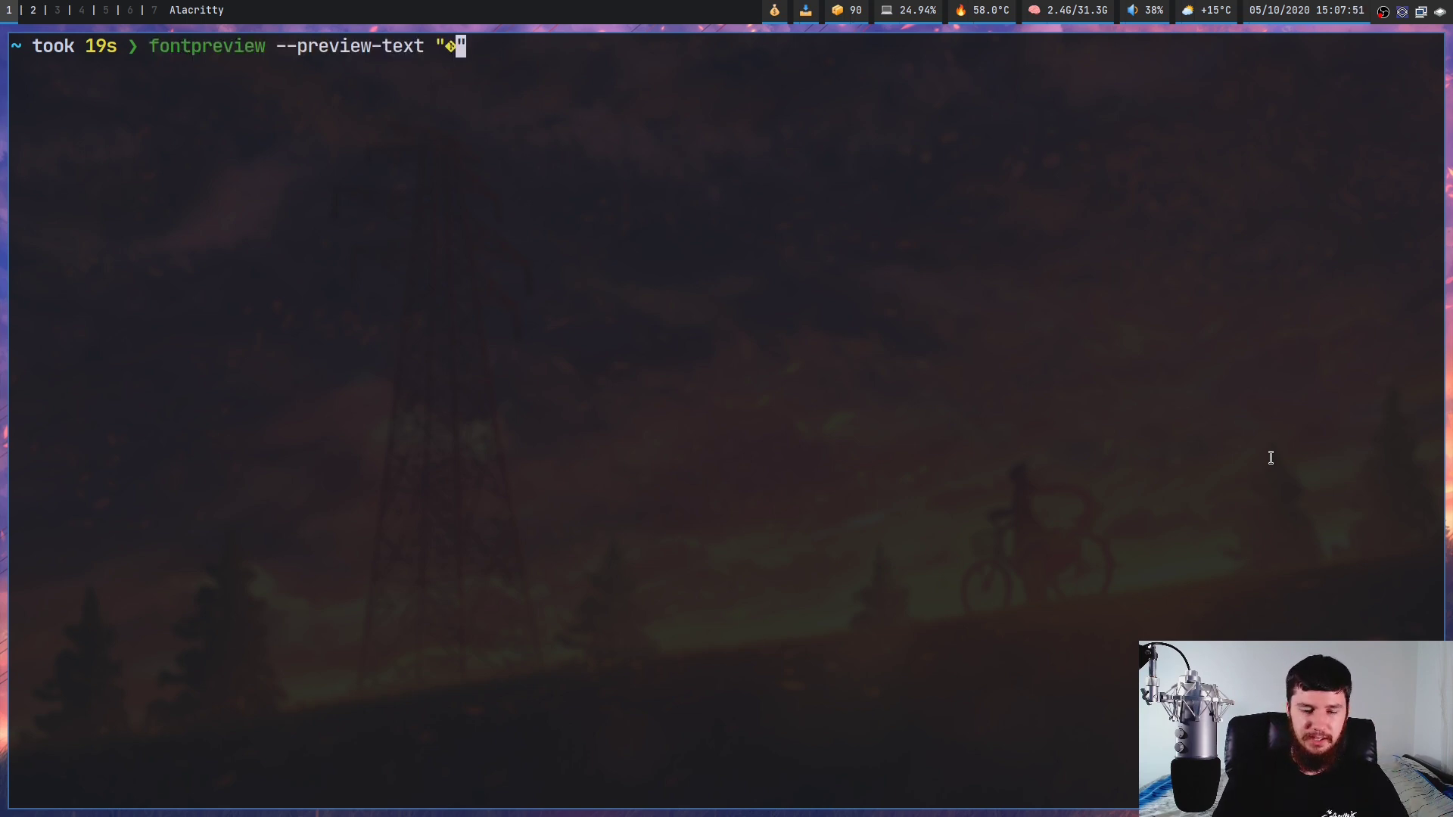
{"action": "key", "text": "BackSpace"}
{"action": "type", "text": "The Be"}
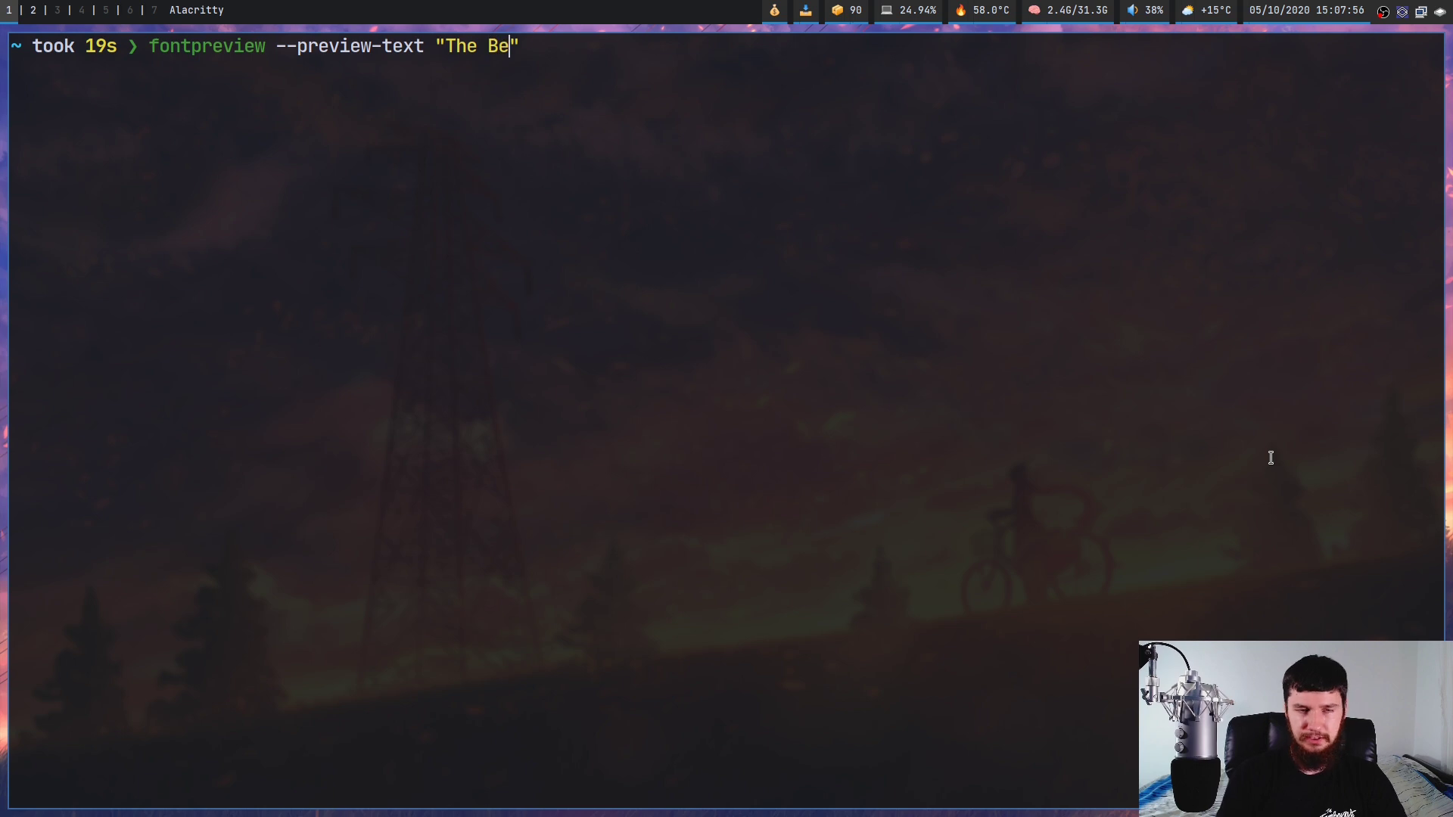
{"action": "type", "text": "st S"}
{"action": "key", "text": "BackSpace"}
{"action": "key", "text": "BackSpace"}
{"action": "type", "text": "Sh"}
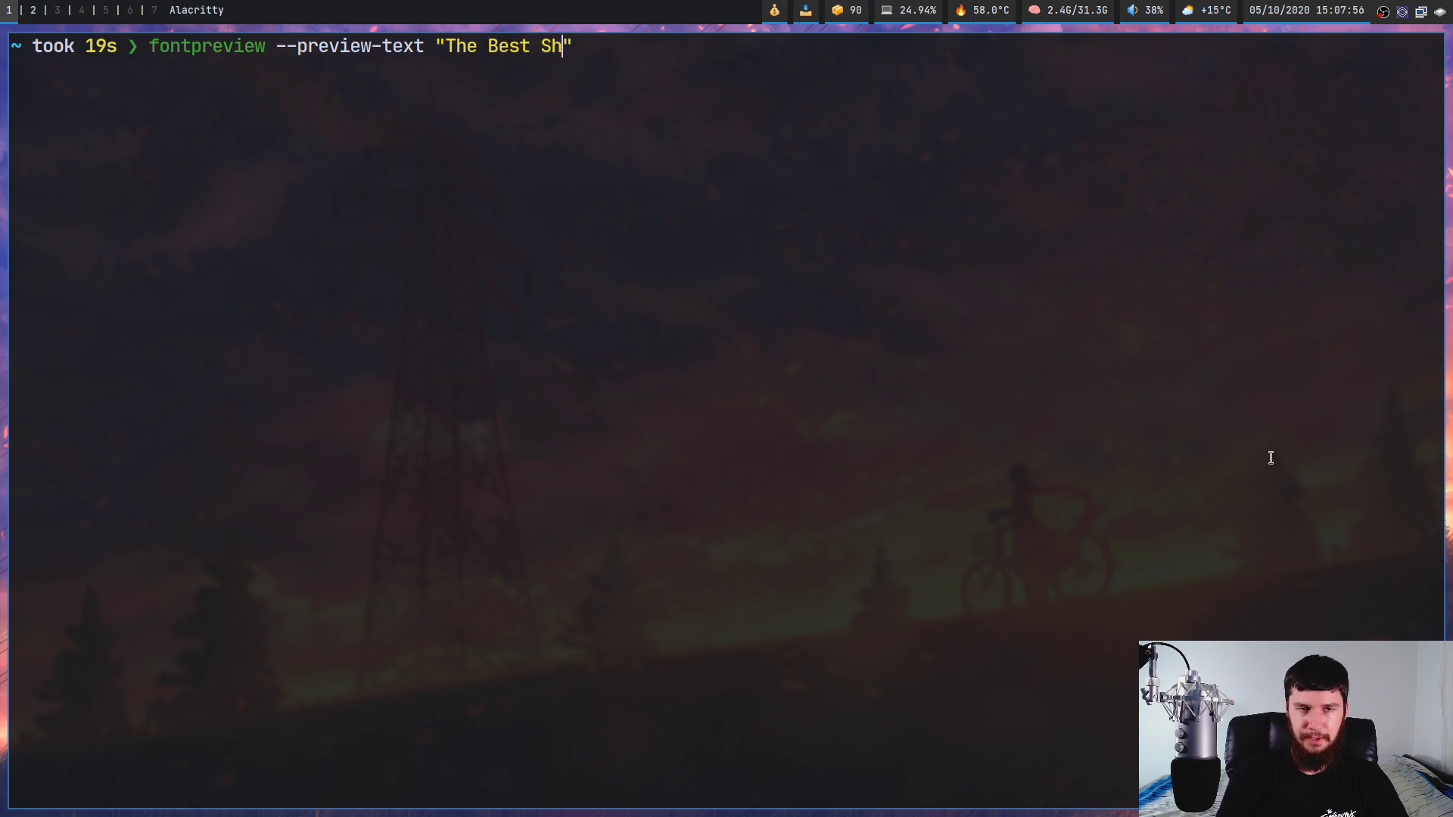
{"action": "type", "text": "op"}
{"action": "key", "text": "Return"}
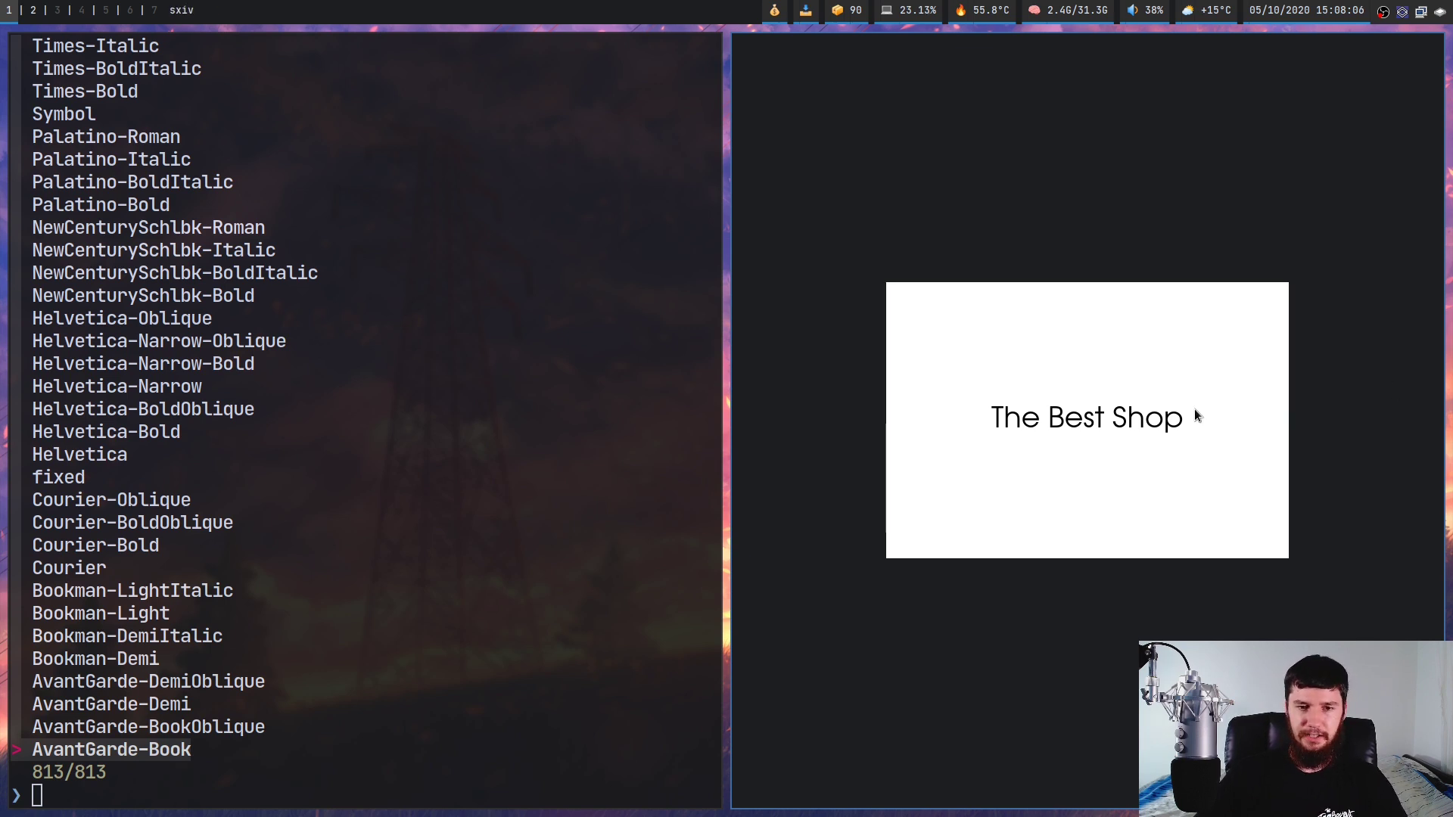
{"action": "key", "text": "Escape"}
- Append --bg-color and try red, a hex value and gray(255) as the background colour
{"action": "type", "text": "--"}
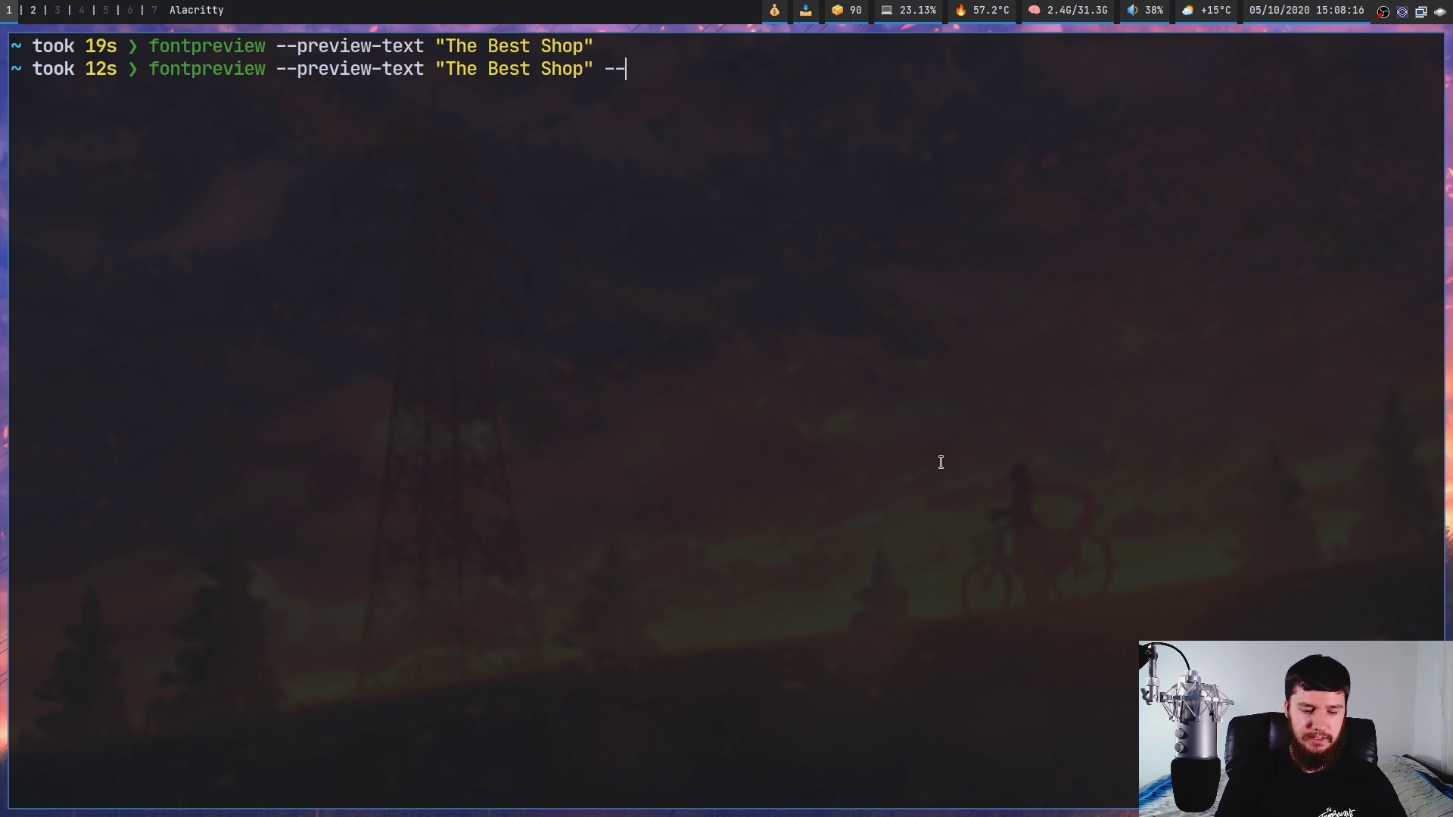
{"action": "type", "text": "bg-color"}
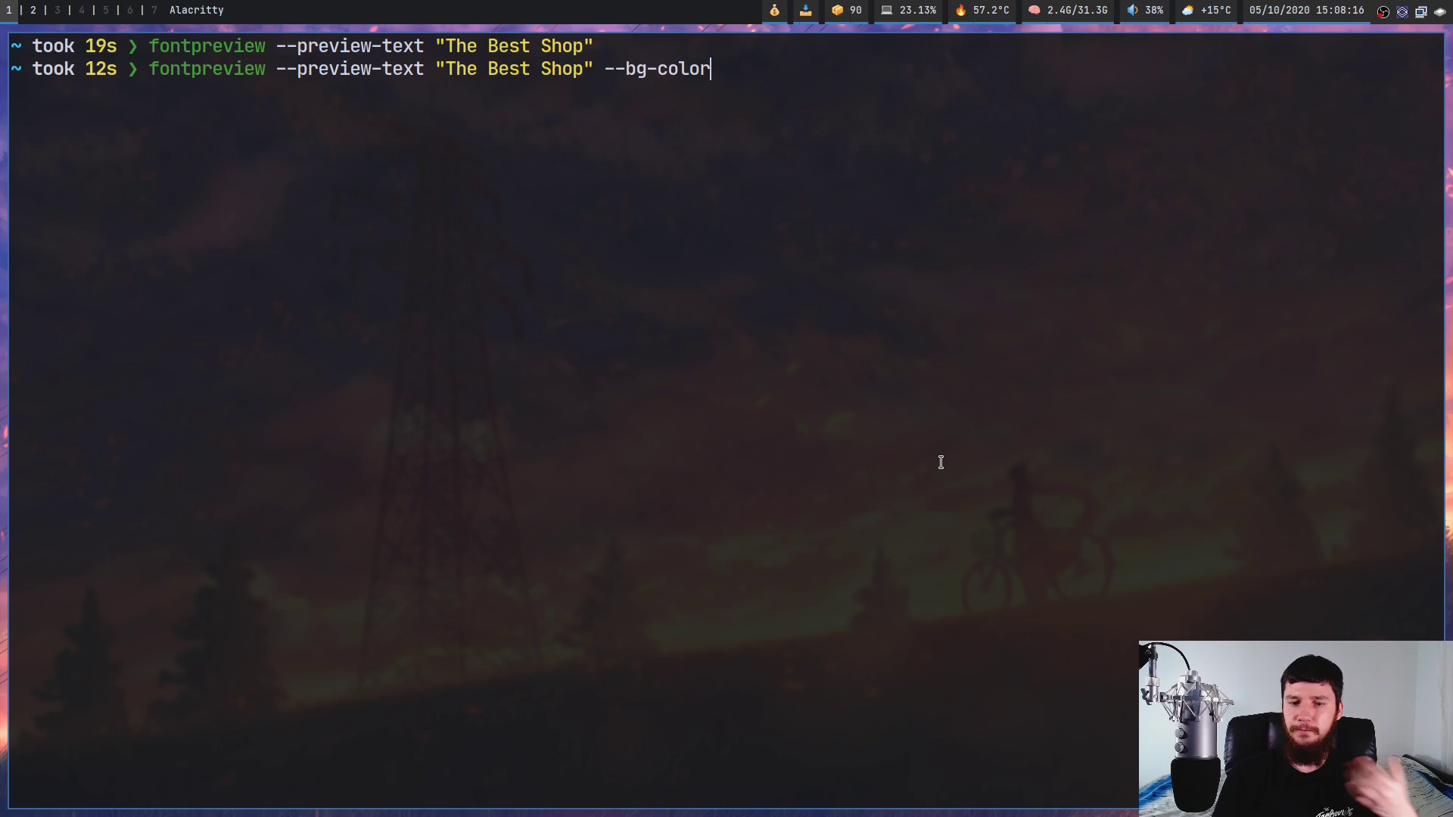
{"action": "type", "text": " \""}
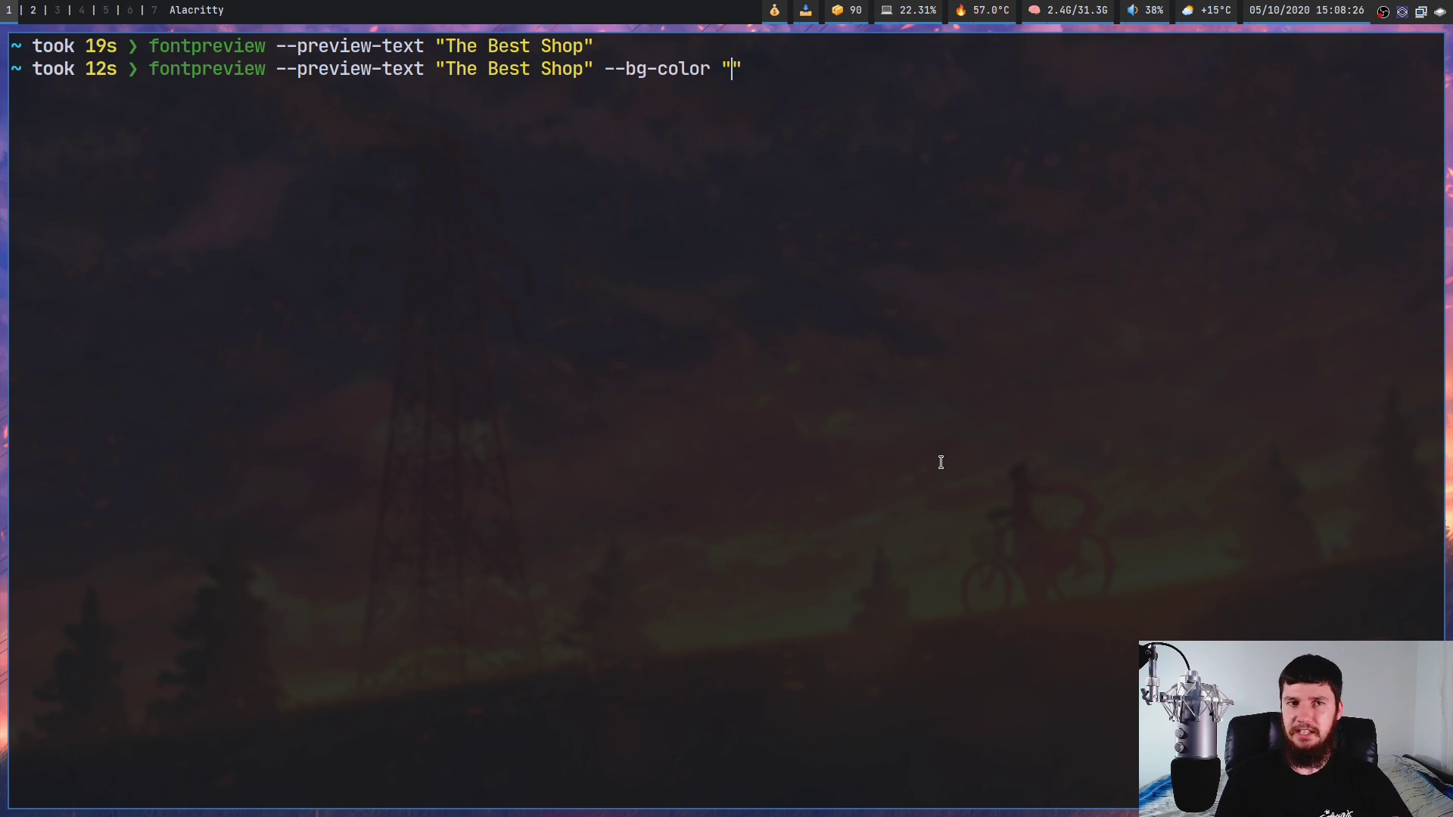
{"action": "type", "text": "red"}
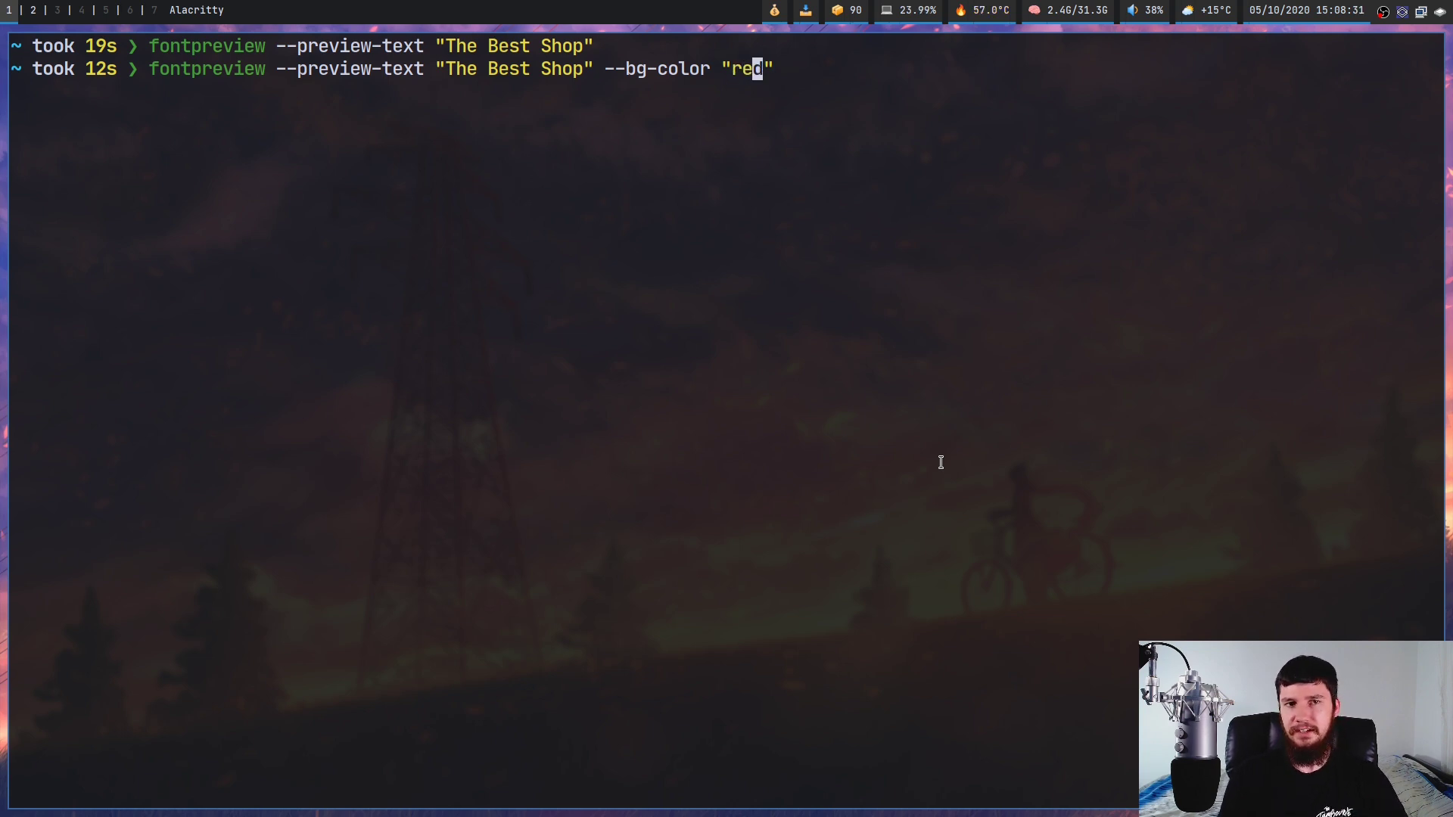
{"action": "key", "text": "BackSpace"}
{"action": "key", "text": "BackSpace"}
{"action": "key", "text": "BackSpace"}
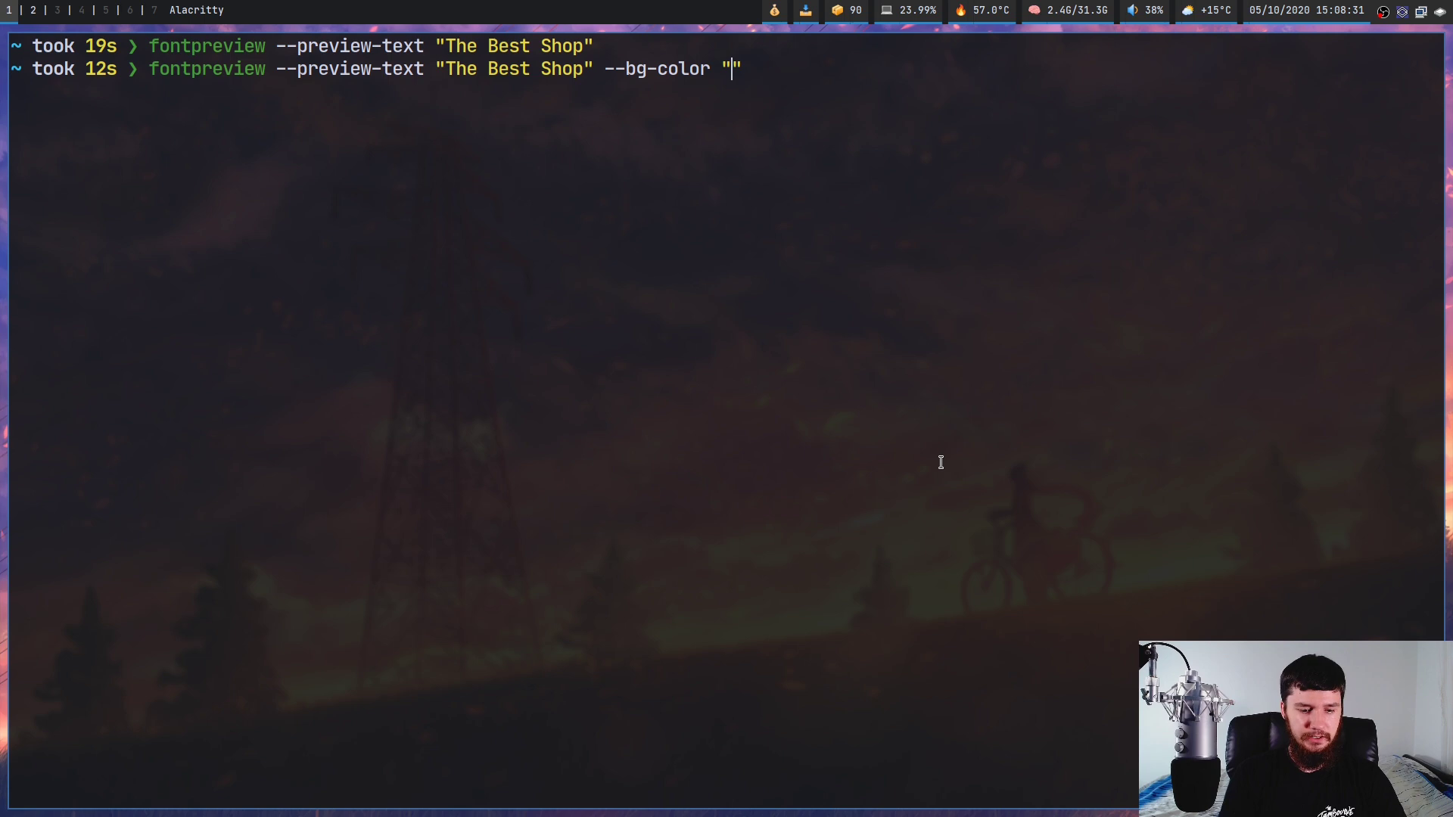
{"action": "type", "text": "#ff00"}
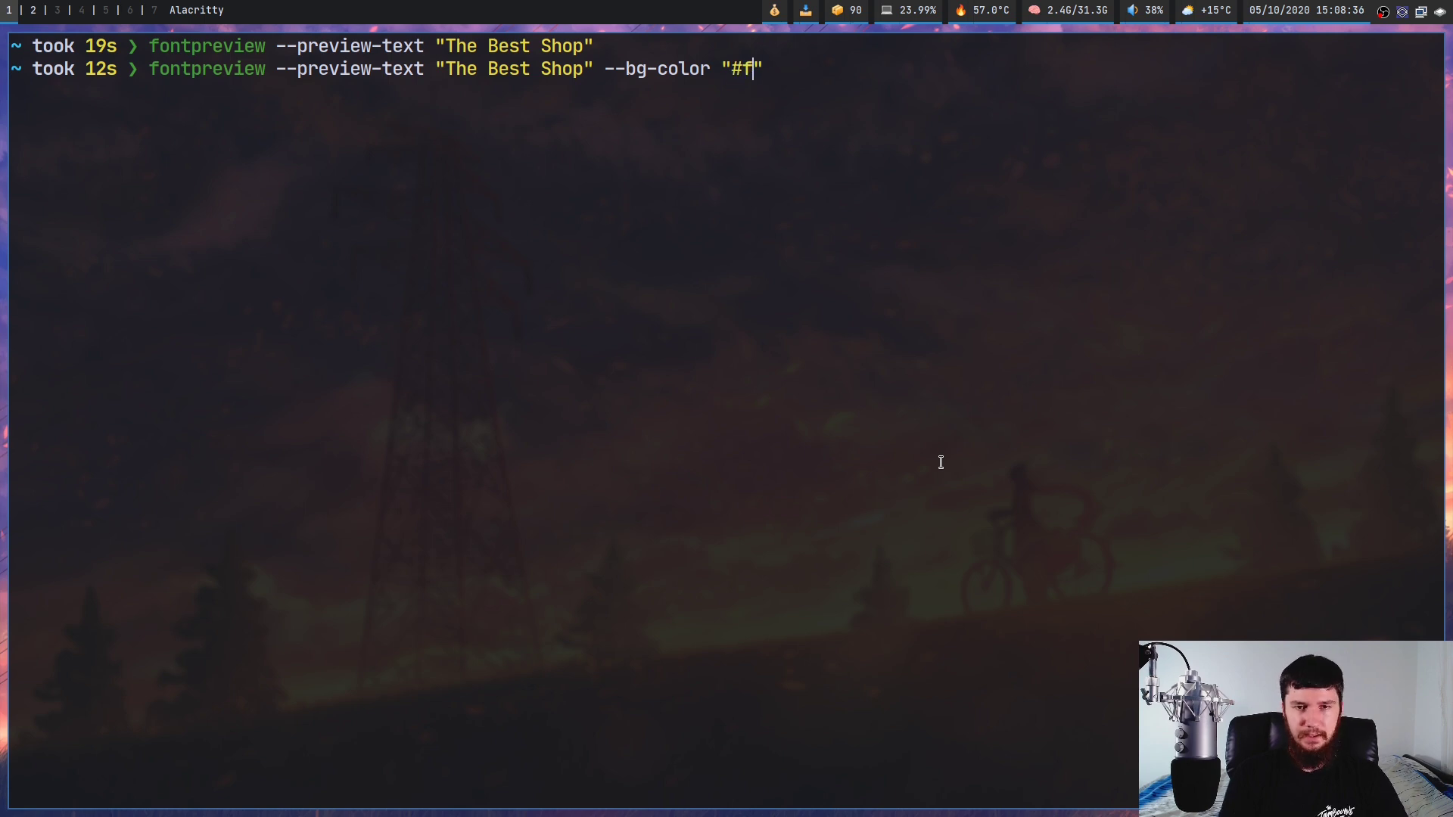
{"action": "type", "text": "f"}
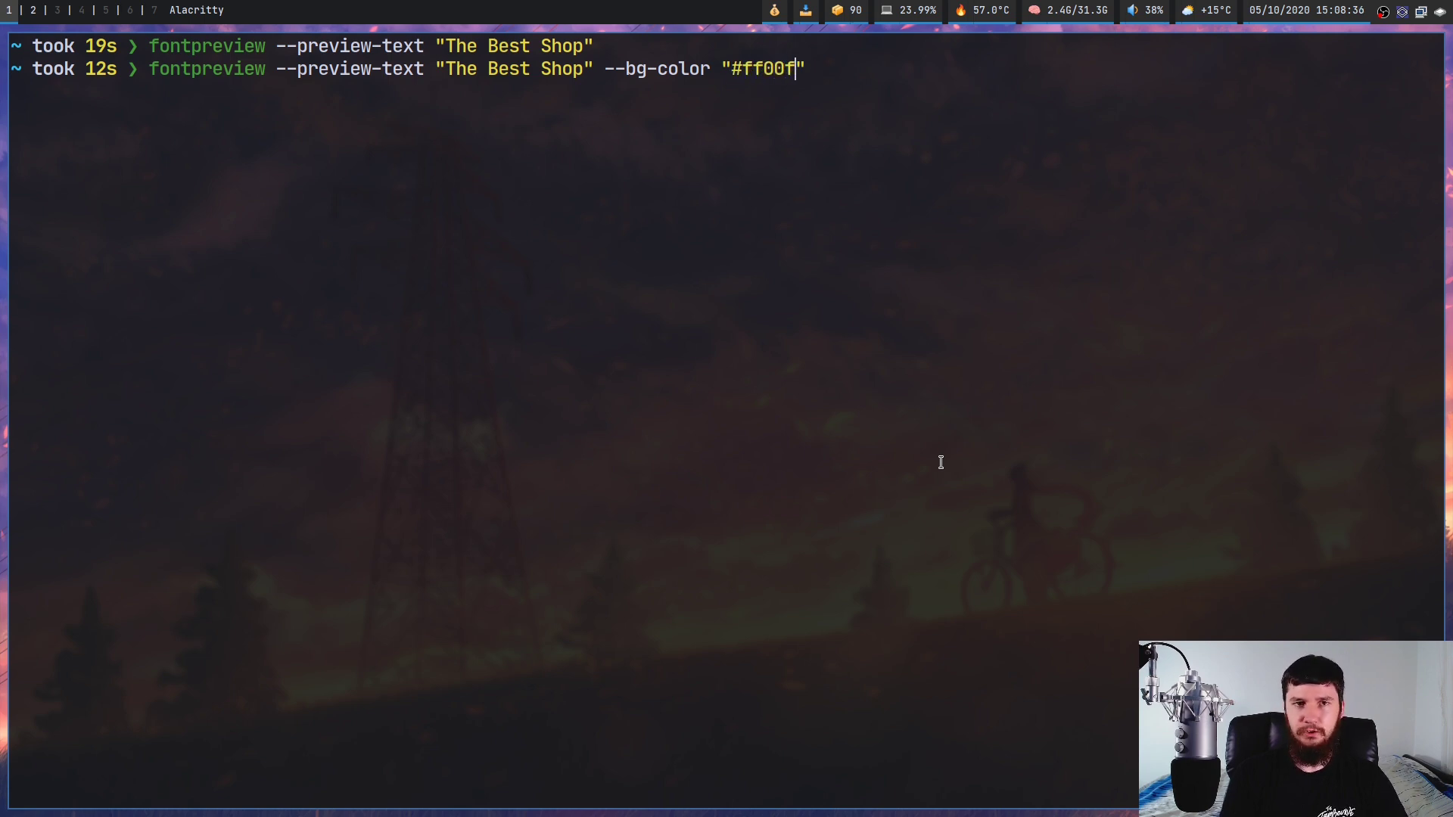
{"action": "key", "text": "BackSpace"}
{"action": "key", "text": "BackSpace"}
{"action": "key", "text": "BackSpace"}
{"action": "key", "text": "BackSpace"}
{"action": "key", "text": "BackSpace"}
{"action": "key", "text": "BackSpace"}
{"action": "type", "text": "gray("}
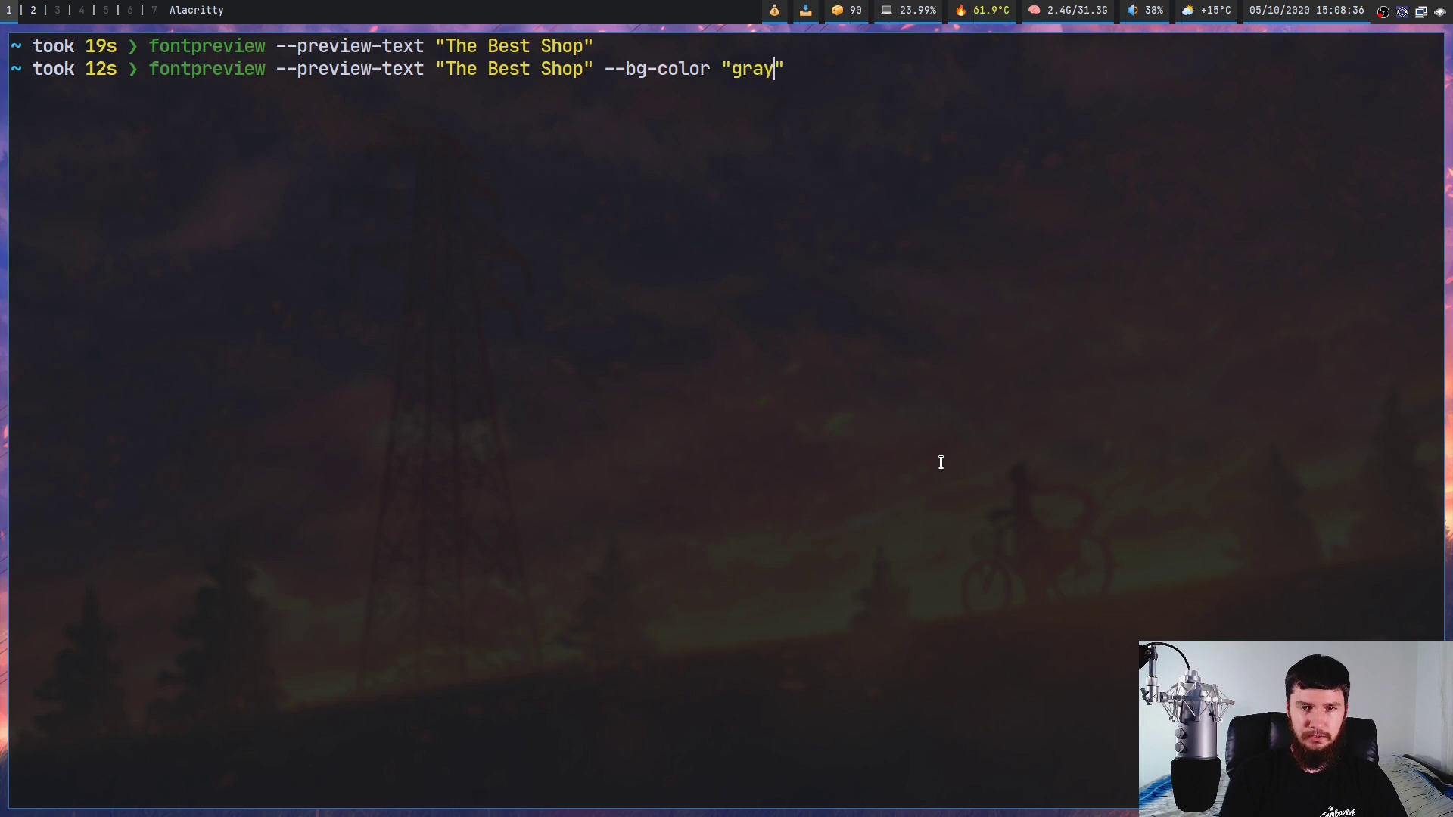
{"action": "type", "text": "0"}
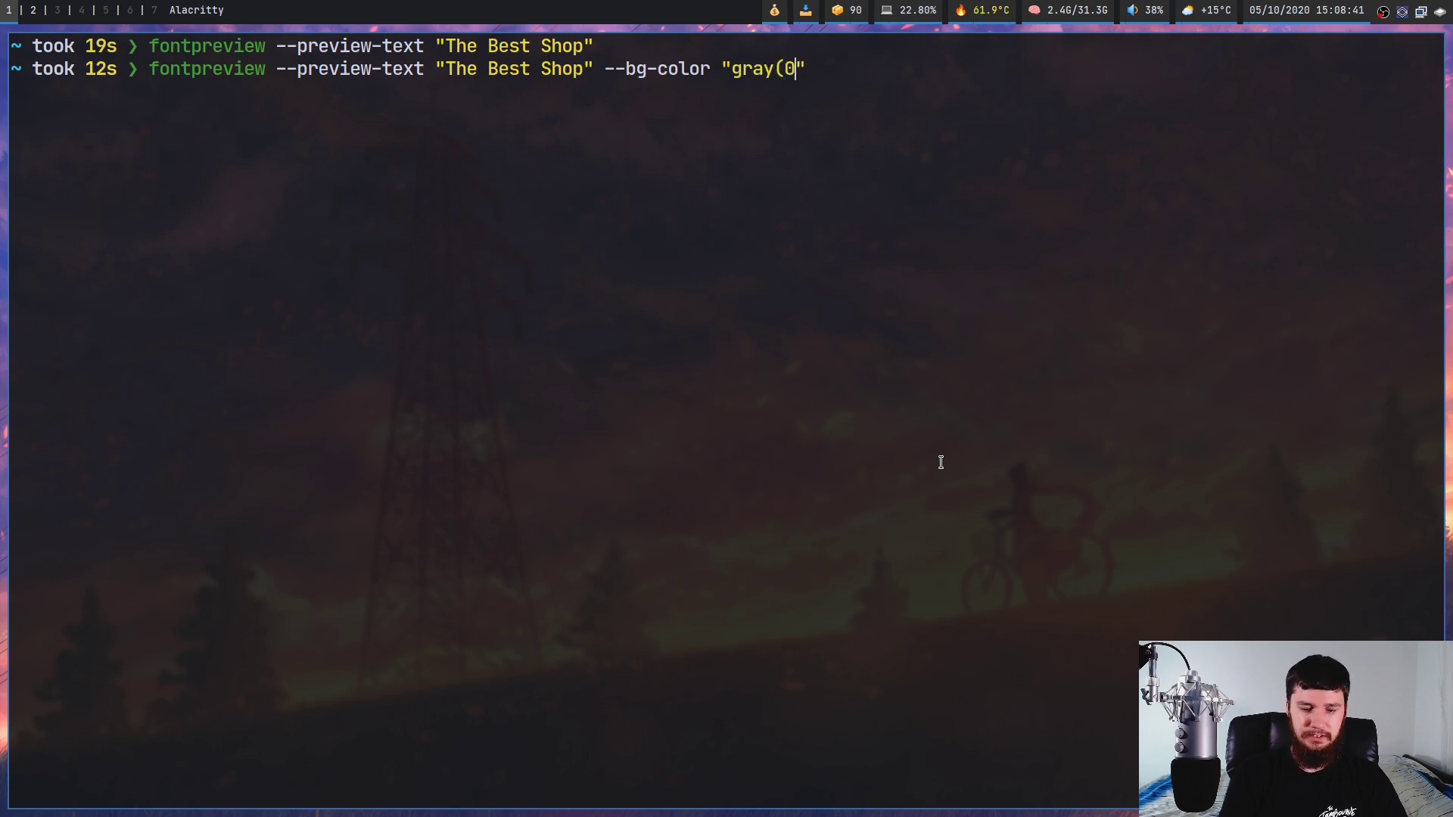
{"action": "key", "text": "BackSpace"}
{"action": "type", "text": "255)"}
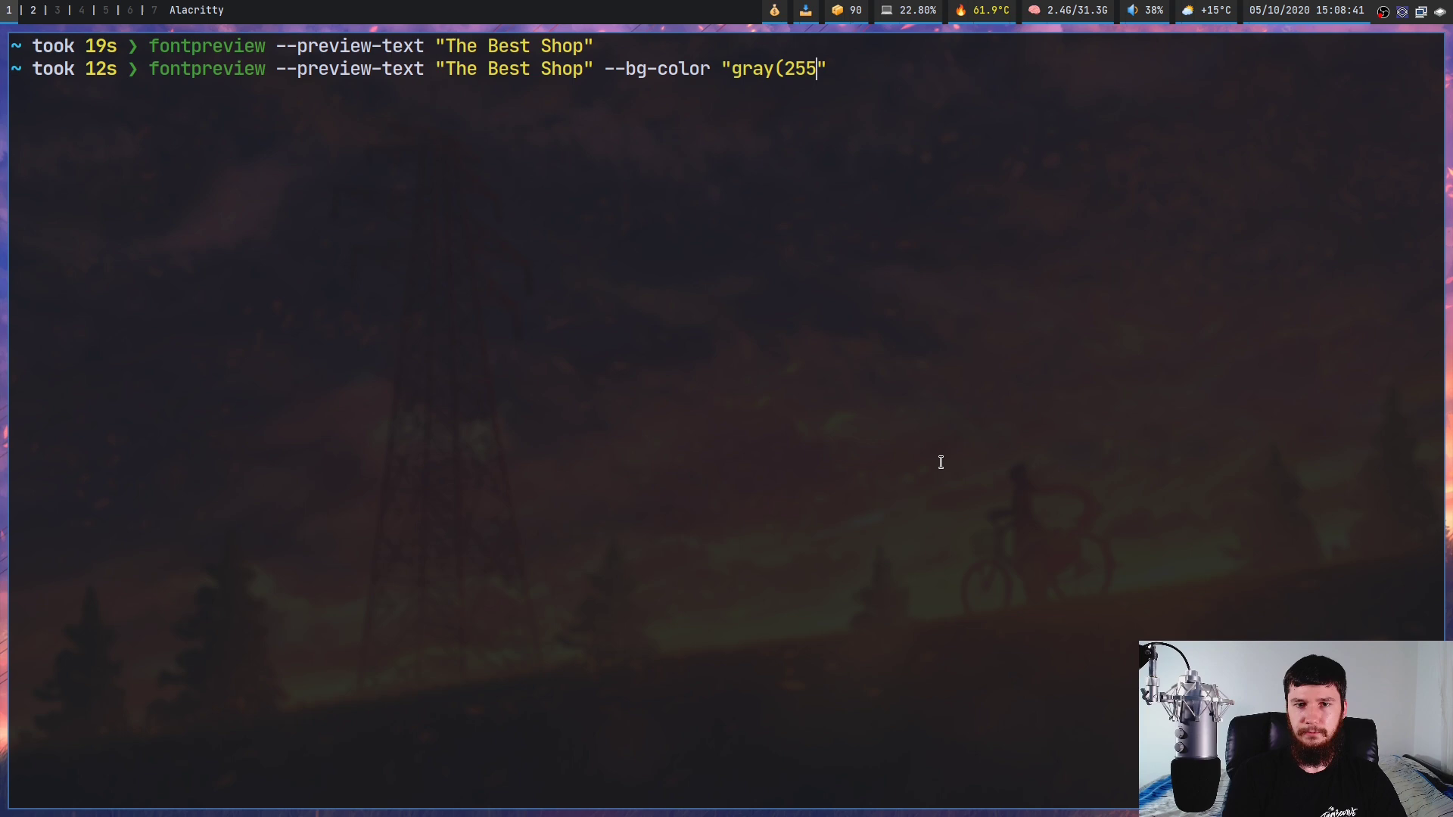
{"action": "key", "text": "Right"}
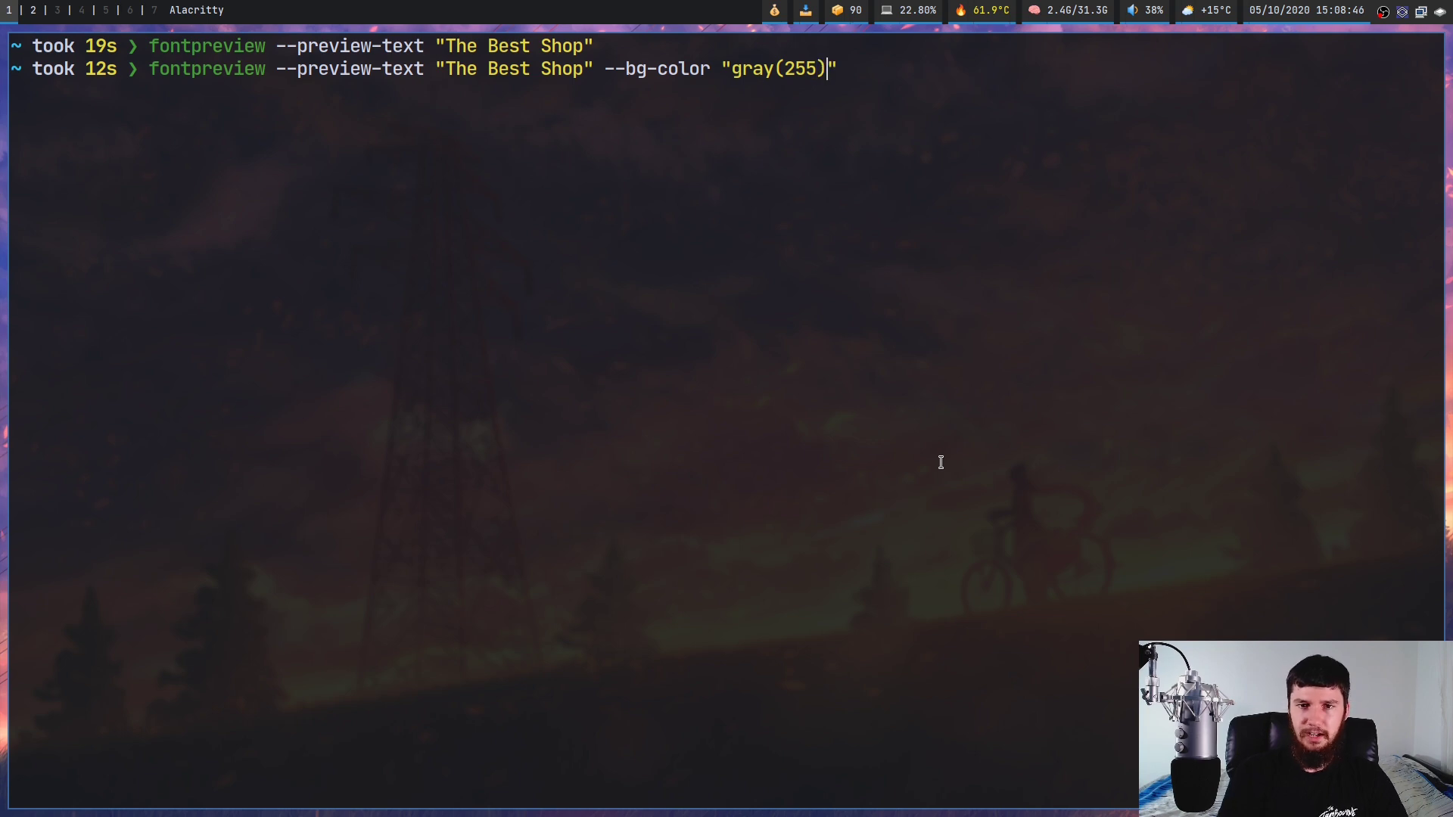
{"action": "key", "text": "BackSpace"}
{"action": "key", "text": "BackSpace"}
{"action": "key", "text": "BackSpace"}
{"action": "key", "text": "BackSpace"}
{"action": "key", "text": "BackSpace"}
{"action": "key", "text": "BackSpace"}
{"action": "key", "text": "BackSpace"}
{"action": "key", "text": "BackSpace"}
{"action": "key", "text": "BackSpace"}
- Try rgb(1, 2, 3) and hsb(120, 100%, 100%) background values, then erase the colour value
{"action": "type", "text": "rgb(1 "}
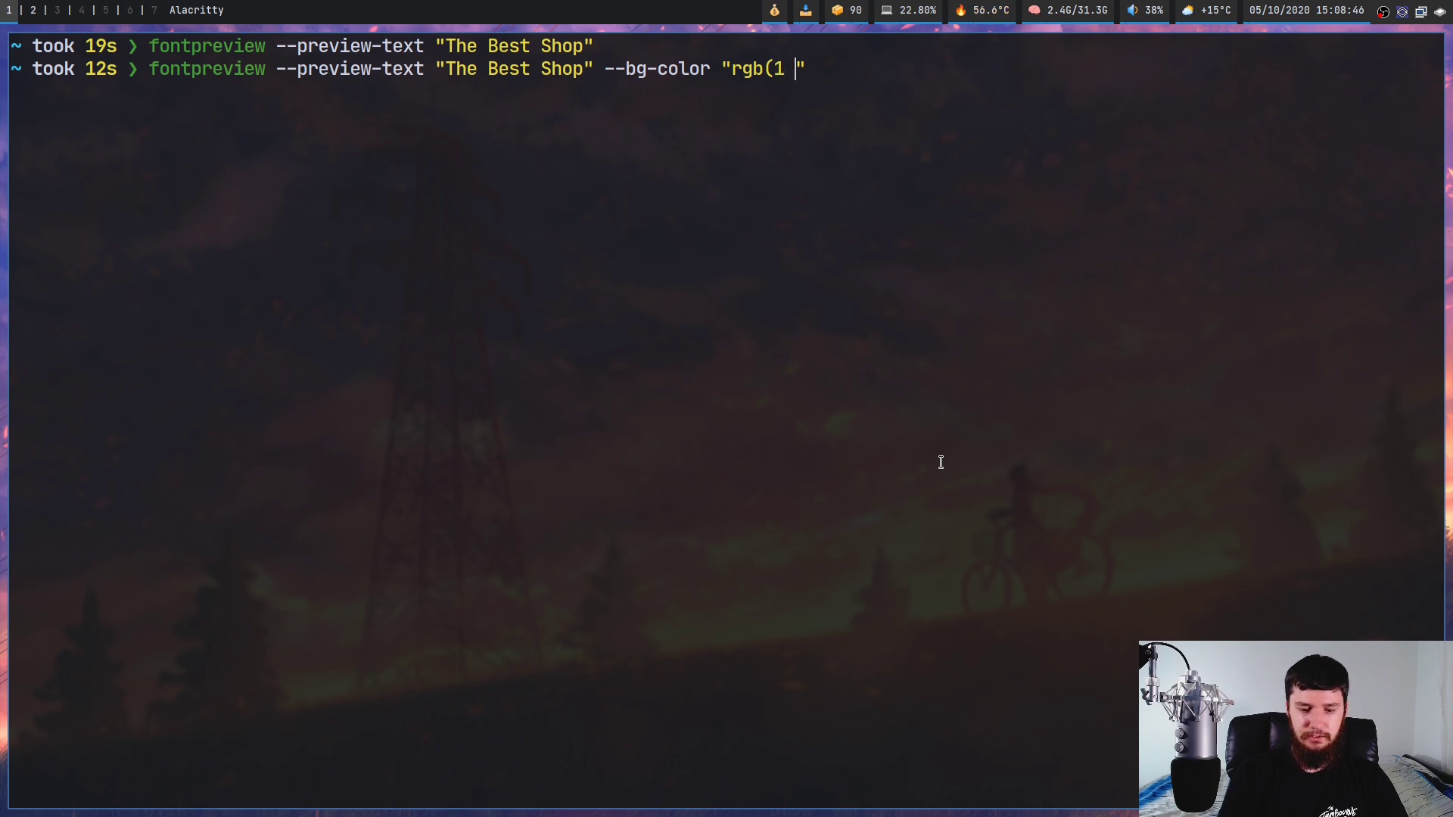
{"action": "type", "text": ", 2, 3"}
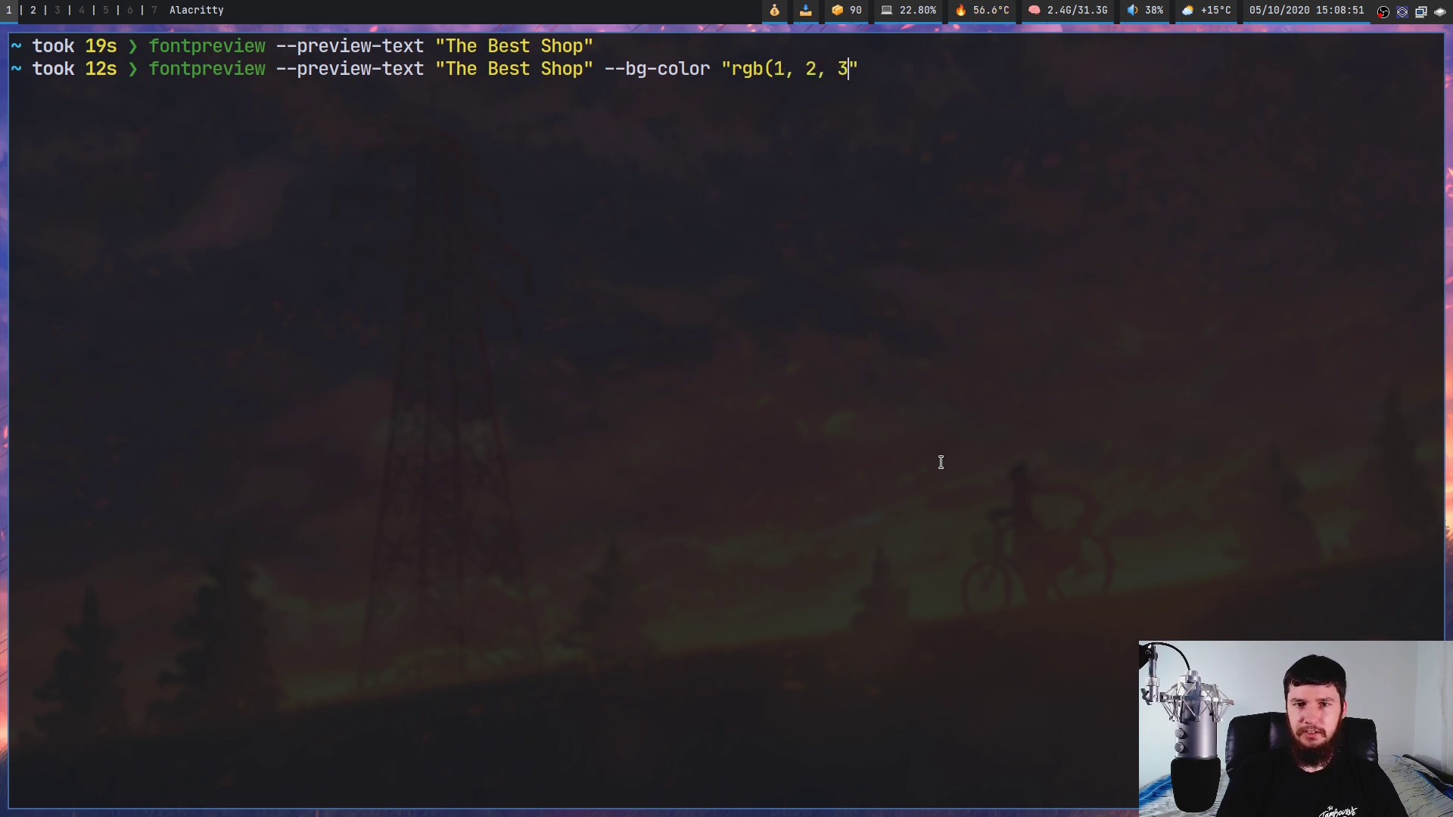
{"action": "key", "text": "BackSpace"}
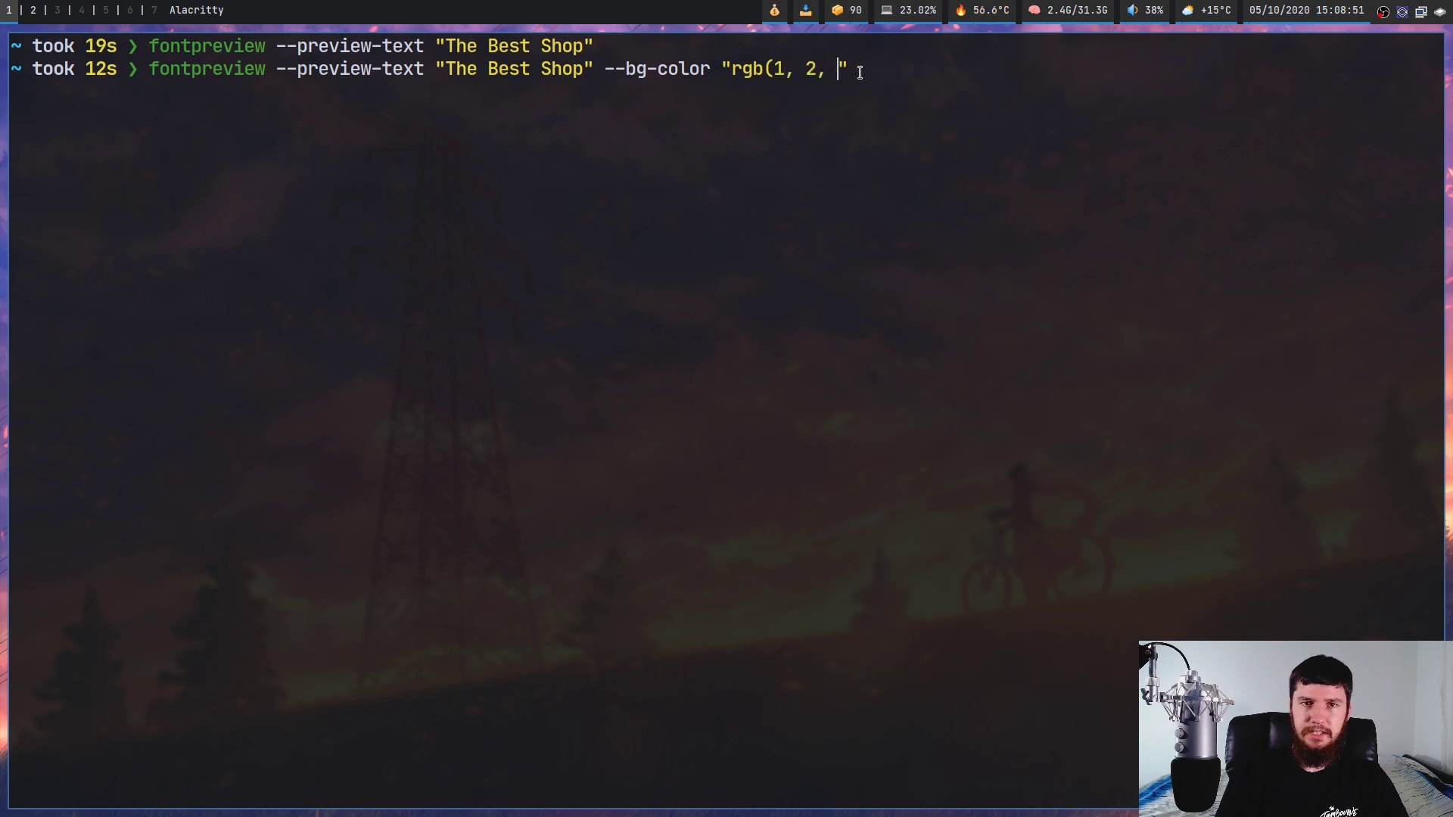
{"action": "key", "text": "BackSpace"}
{"action": "key", "text": "BackSpace"}
{"action": "key", "text": "BackSpace"}
{"action": "key", "text": "BackSpace"}
{"action": "key", "text": "BackSpace"}
{"action": "key", "text": "BackSpace"}
{"action": "key", "text": "BackSpace"}
{"action": "key", "text": "BackSpace"}
{"action": "key", "text": "BackSpace"}
{"action": "key", "text": "BackSpace"}
{"action": "type", "text": "h"}
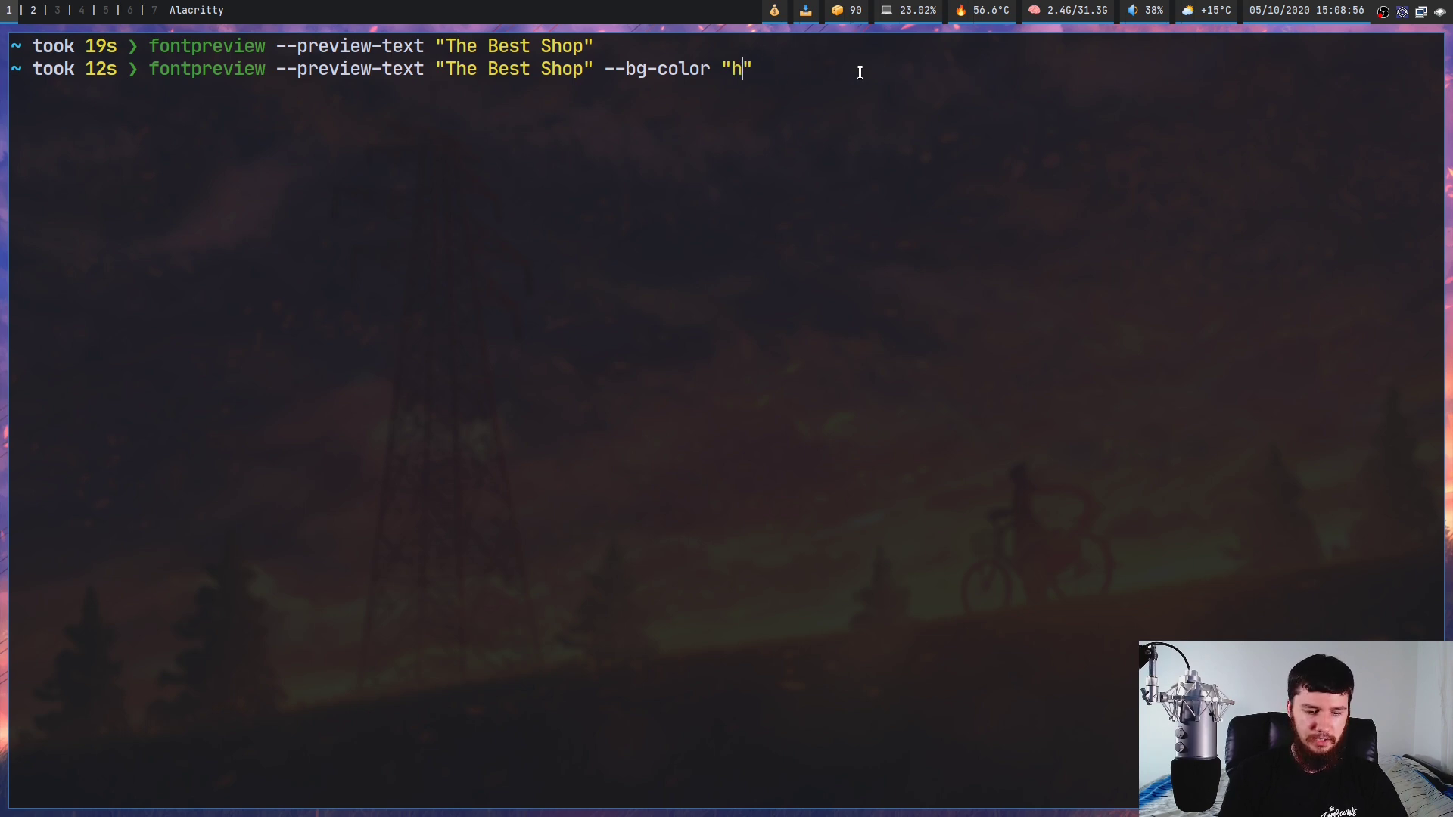
{"action": "type", "text": "sb("}
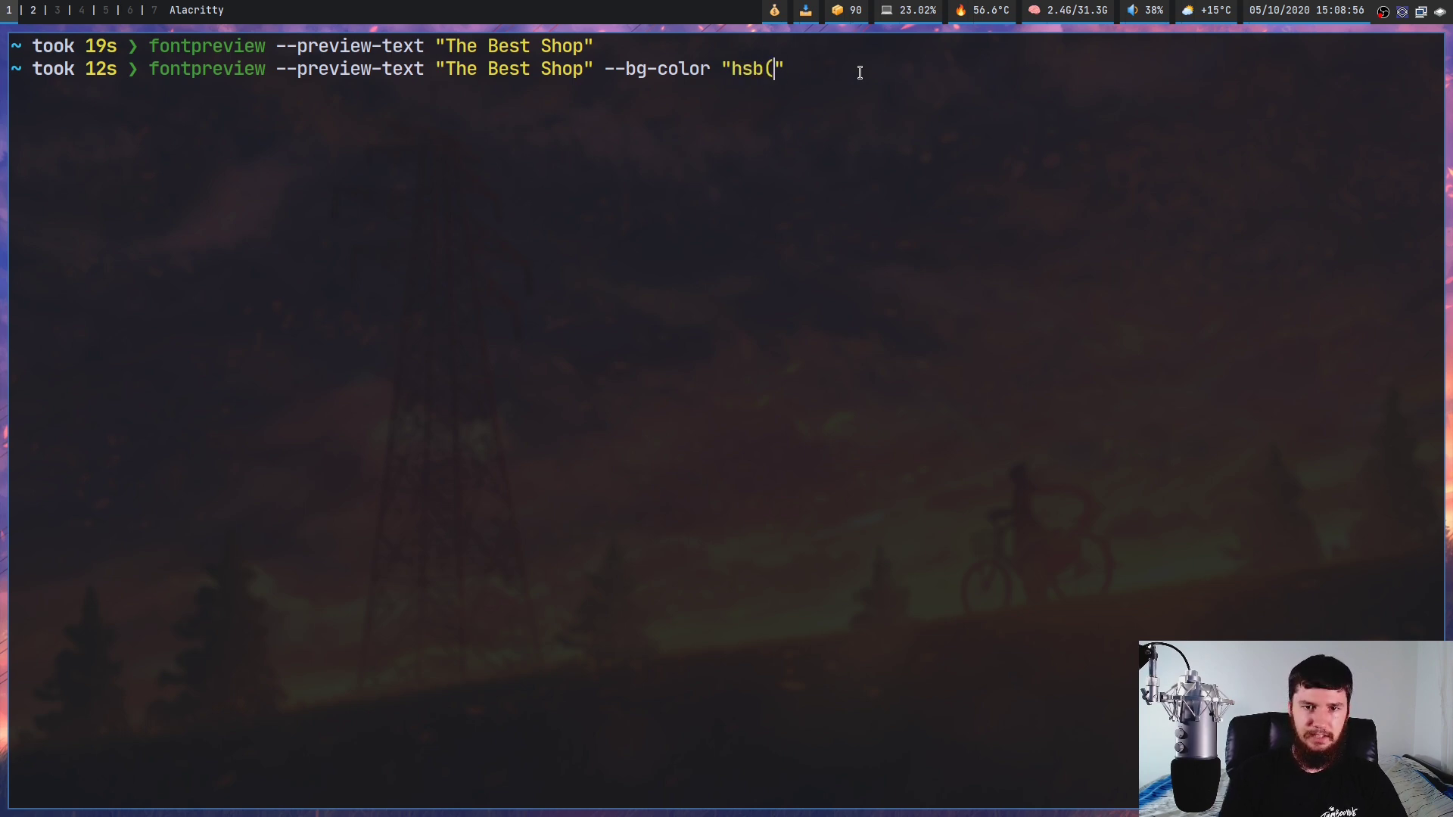
{"action": "type", "text": "120, "}
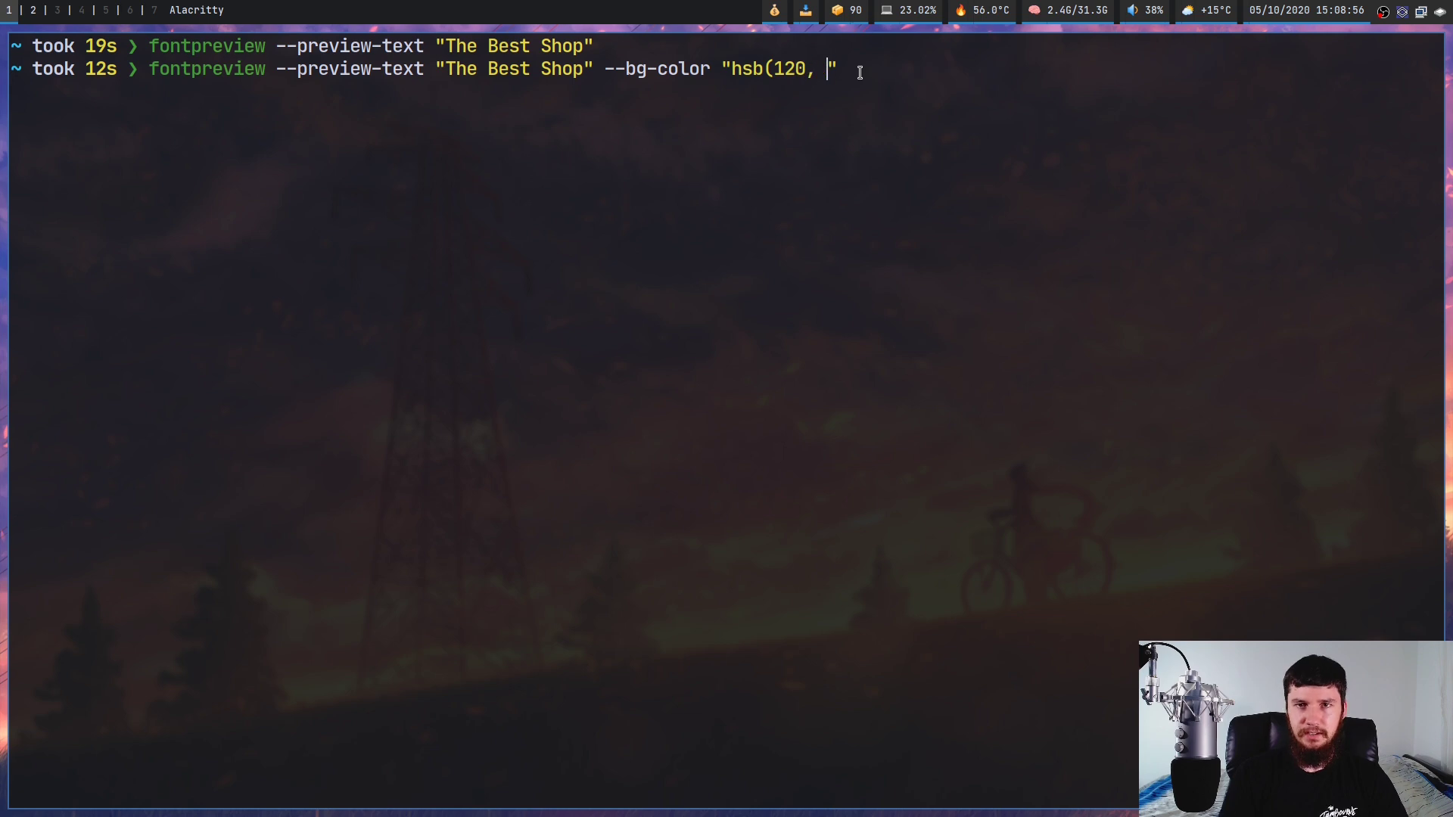
{"action": "type", "text": "100%"}
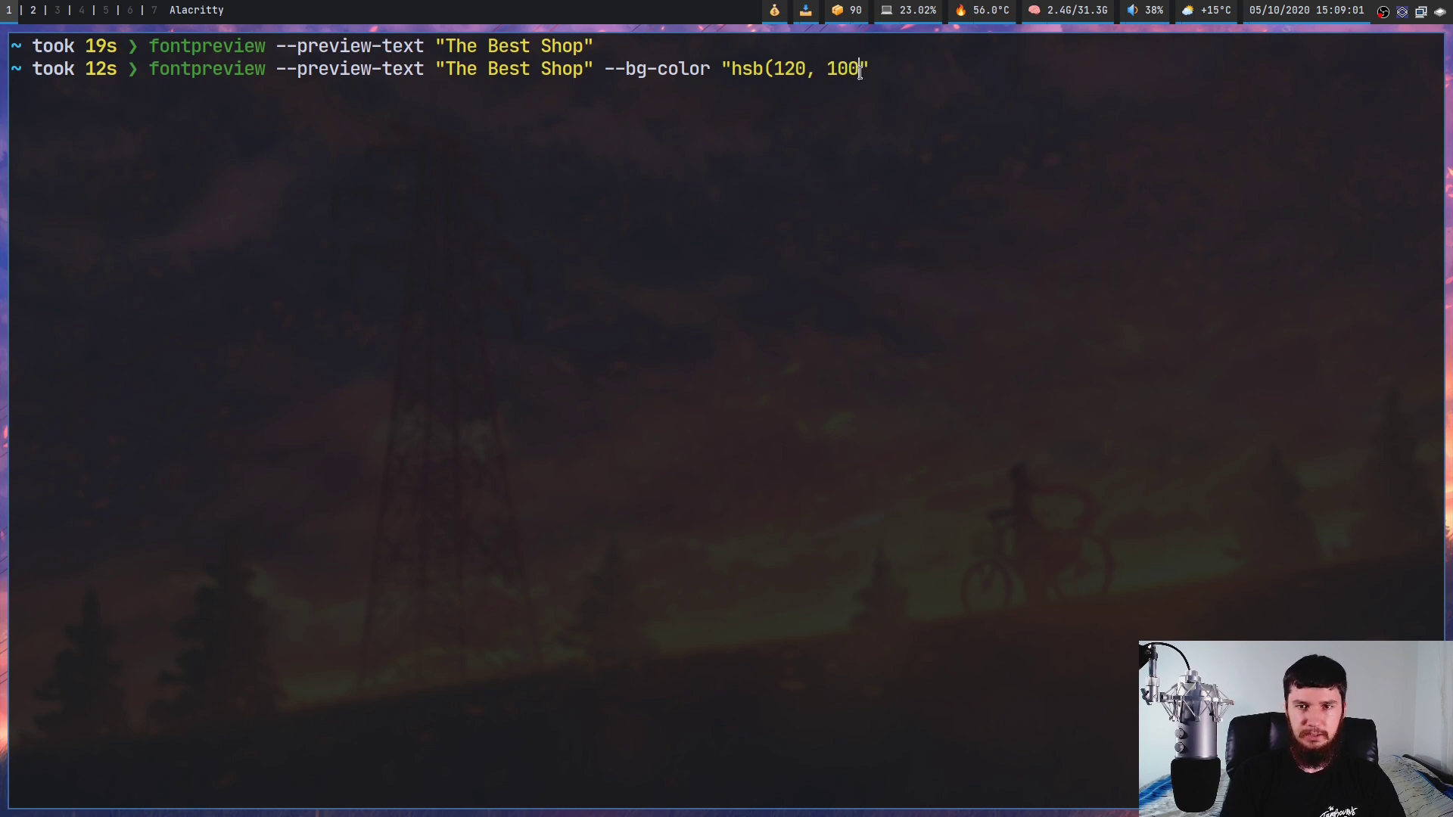
{"action": "type", "text": ", 100"}
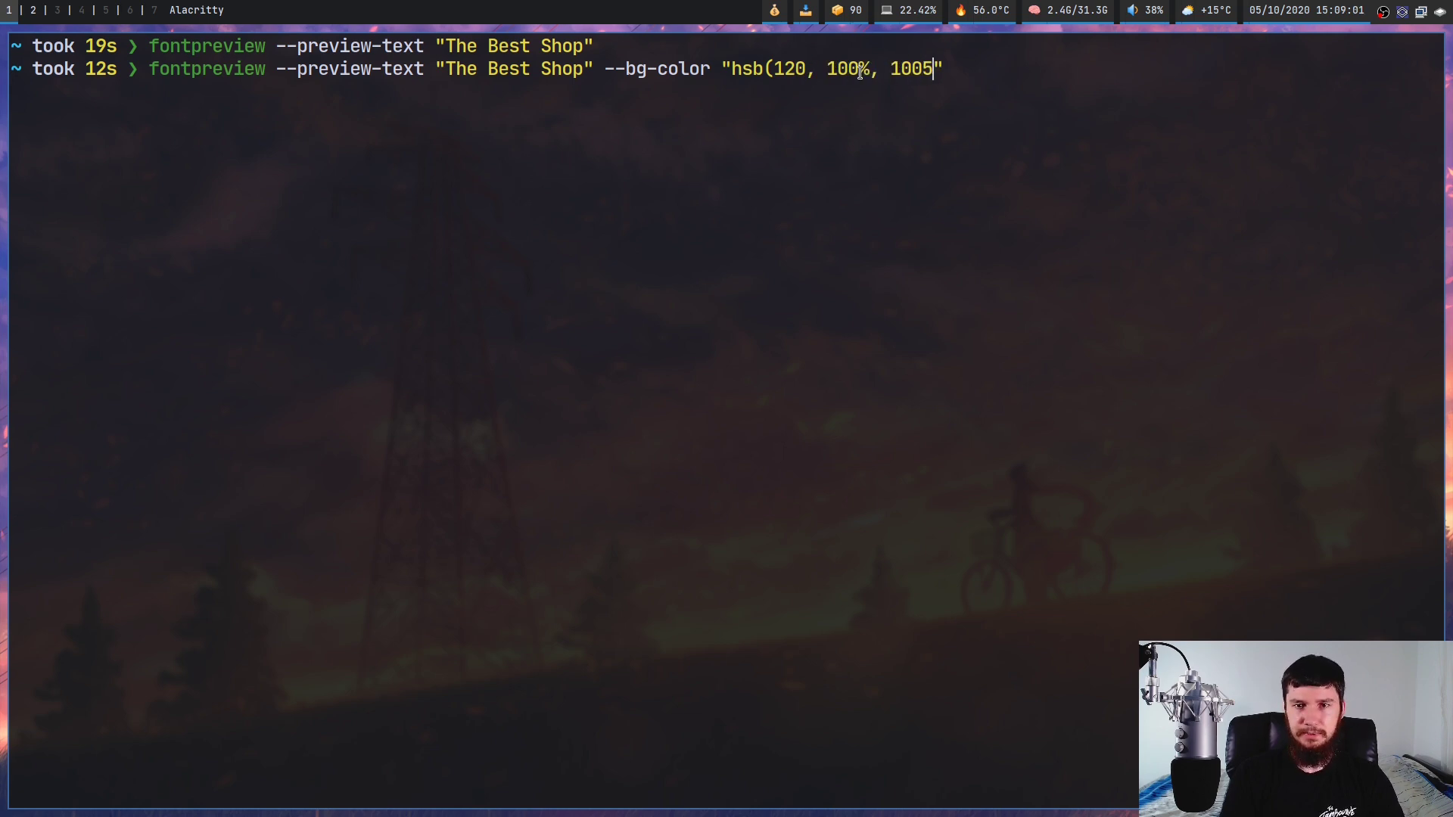
{"action": "type", "text": "%"}
{"action": "key", "text": "BackSpace"}
{"action": "key", "text": "BackSpace"}
{"action": "key", "text": "BackSpace"}
{"action": "key", "text": "BackSpace"}
{"action": "key", "text": "BackSpace"}
{"action": "key", "text": "BackSpace"}
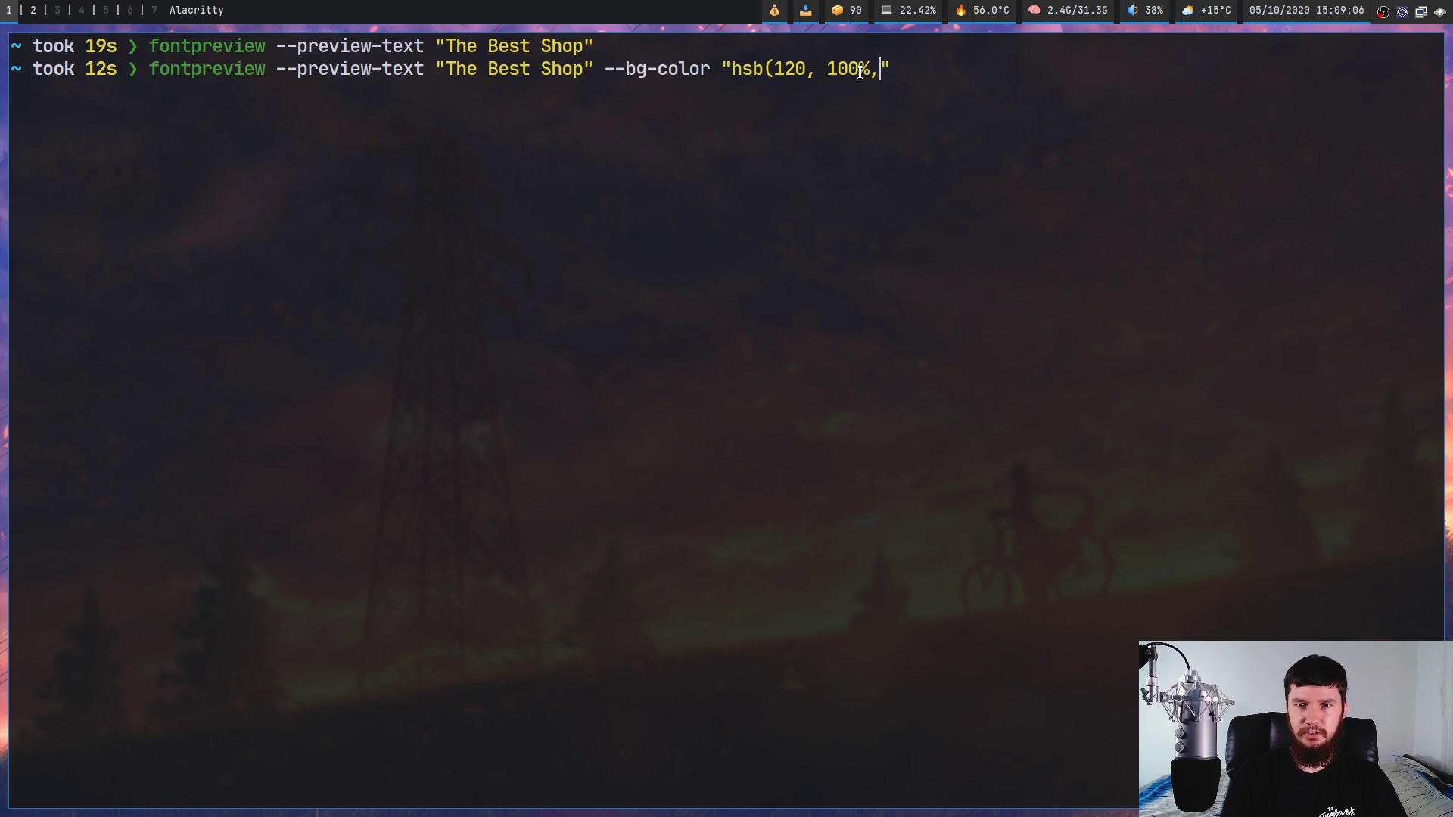
{"action": "key", "text": "BackSpace"}
{"action": "key", "text": "BackSpace"}
{"action": "key", "text": "BackSpace"}
{"action": "key", "text": "BackSpace"}
{"action": "key", "text": "BackSpace"}
{"action": "key", "text": "BackSpace"}
{"action": "key", "text": "BackSpace"}
{"action": "key", "text": "BackSpace"}
{"action": "key", "text": "BackSpace"}
{"action": "key", "text": "BackSpace"}
{"action": "key", "text": "BackSpace"}
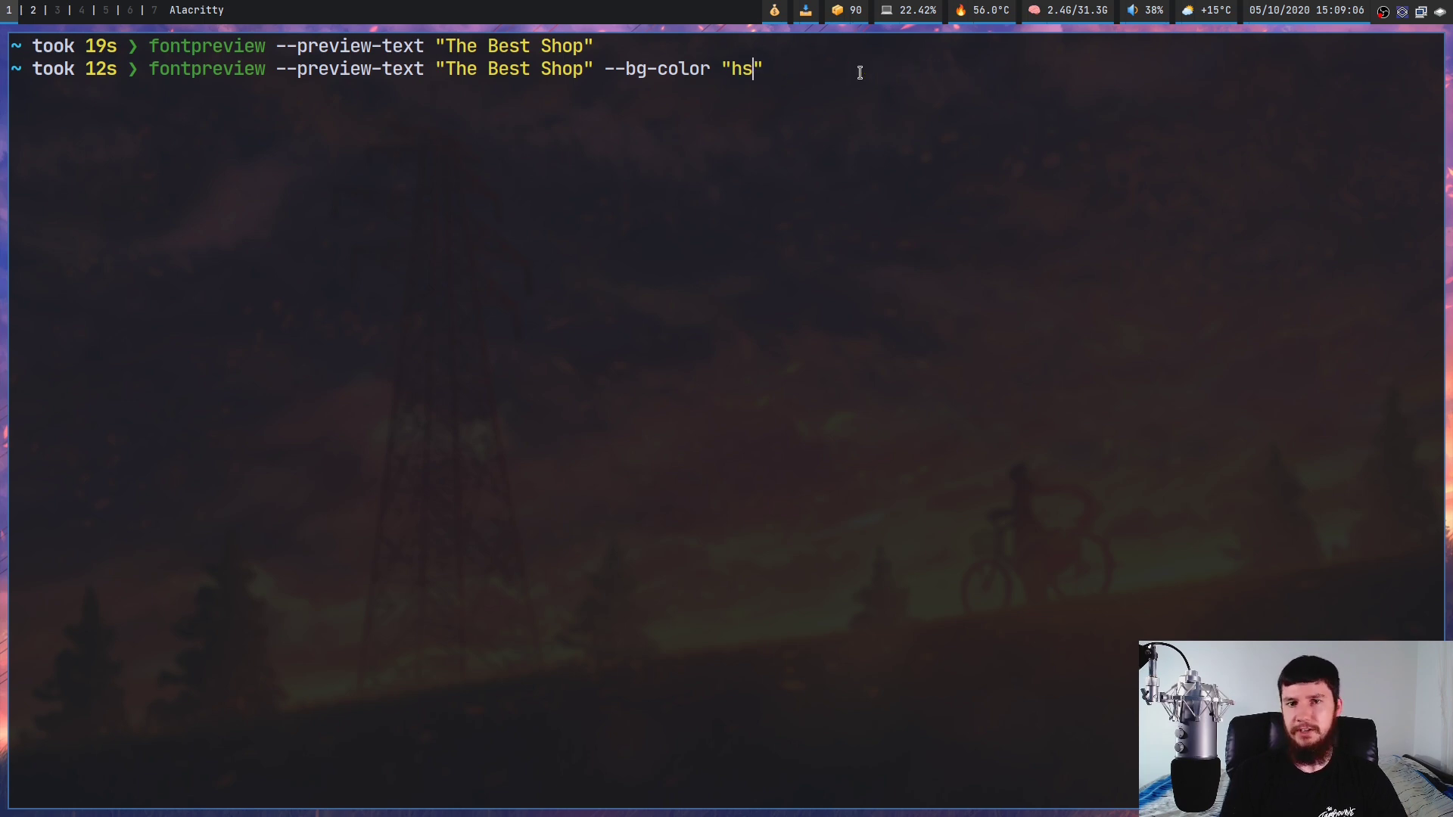
{"action": "key", "text": "BackSpace"}
{"action": "key", "text": "BackSpace"}
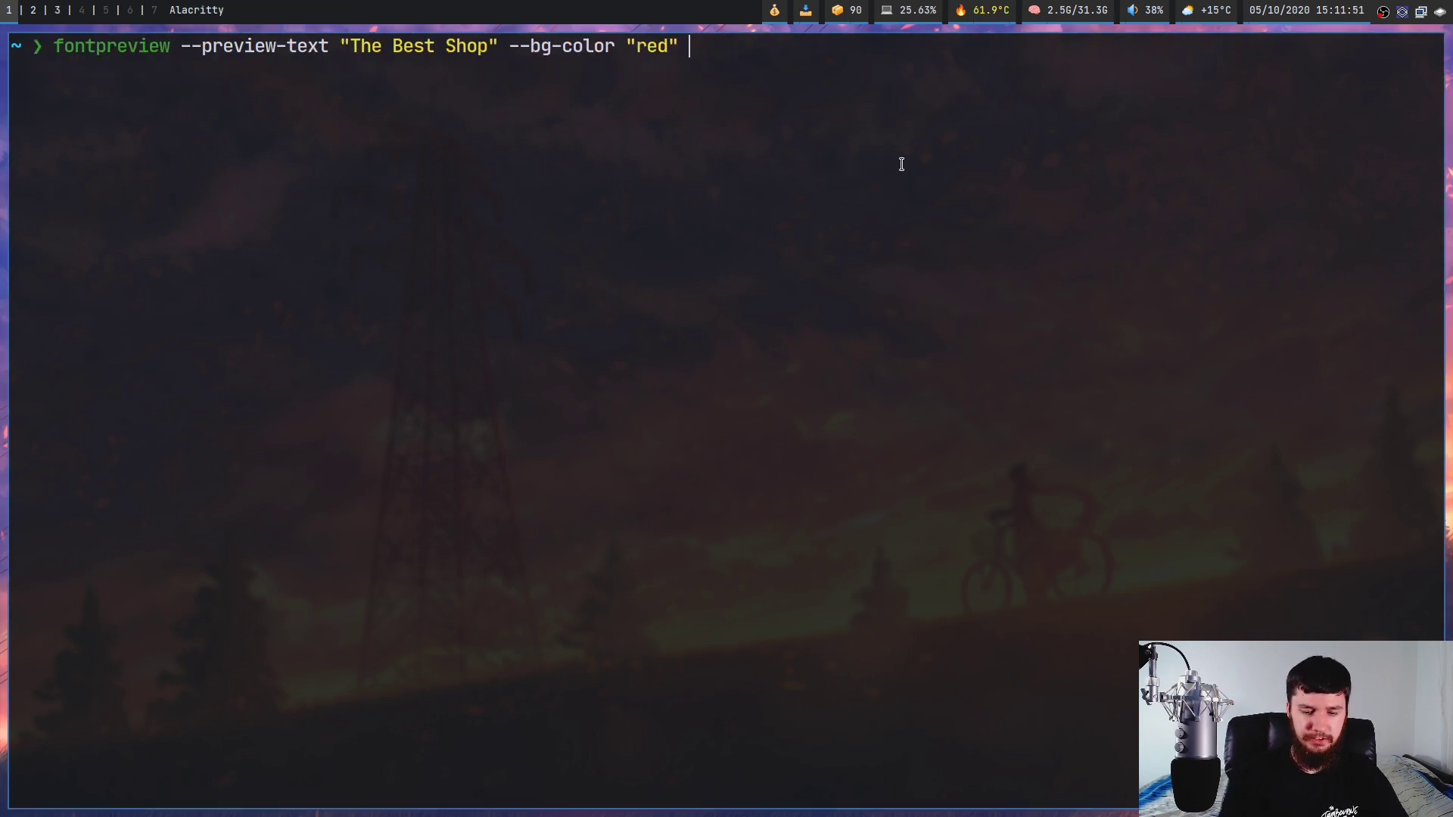
- Append --font-size "75", run fontpreview, and preview AvantGarde-DemiOblique
{"action": "type", "text": "--font-siz"}
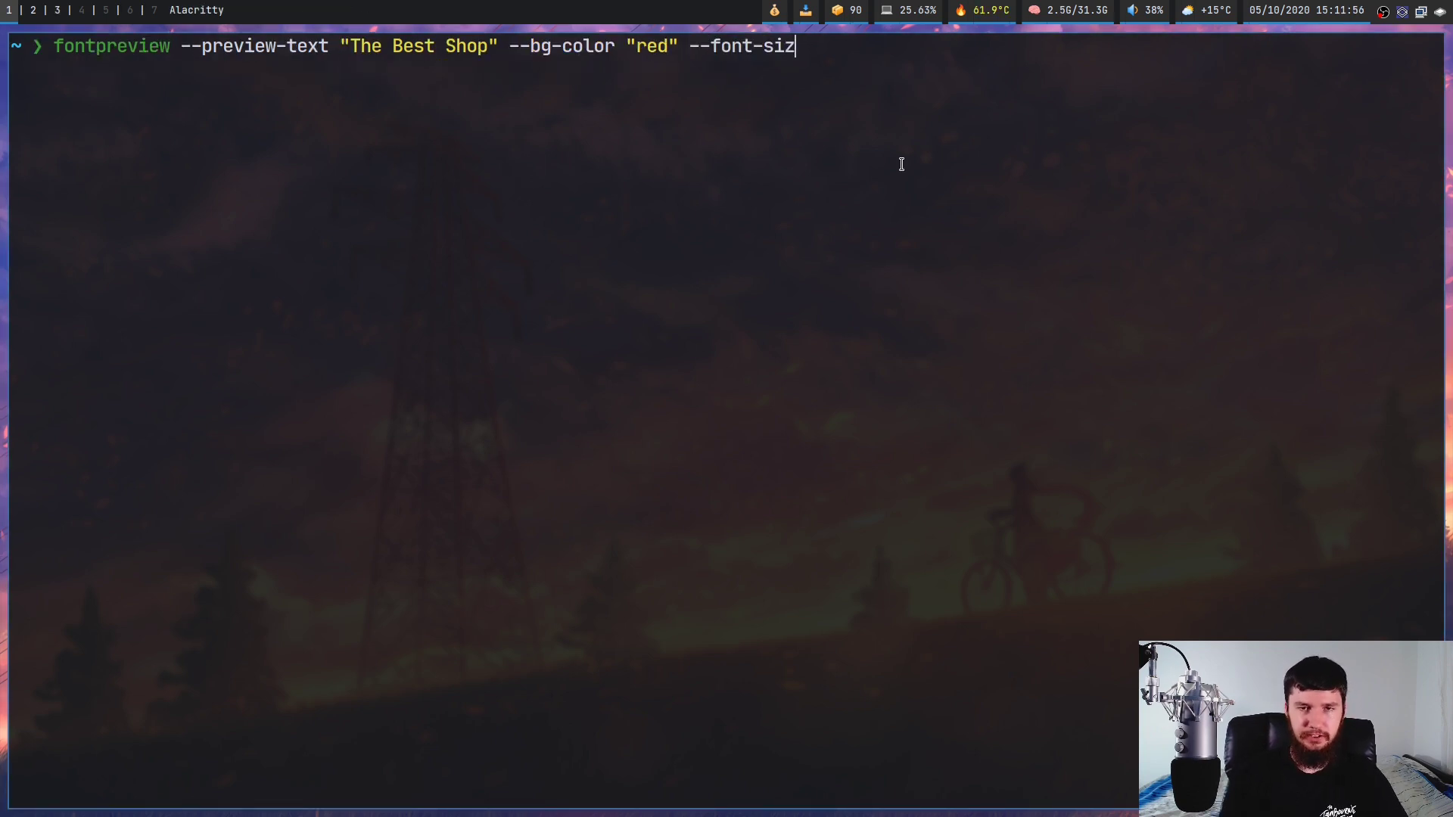
{"action": "type", "text": "e \""}
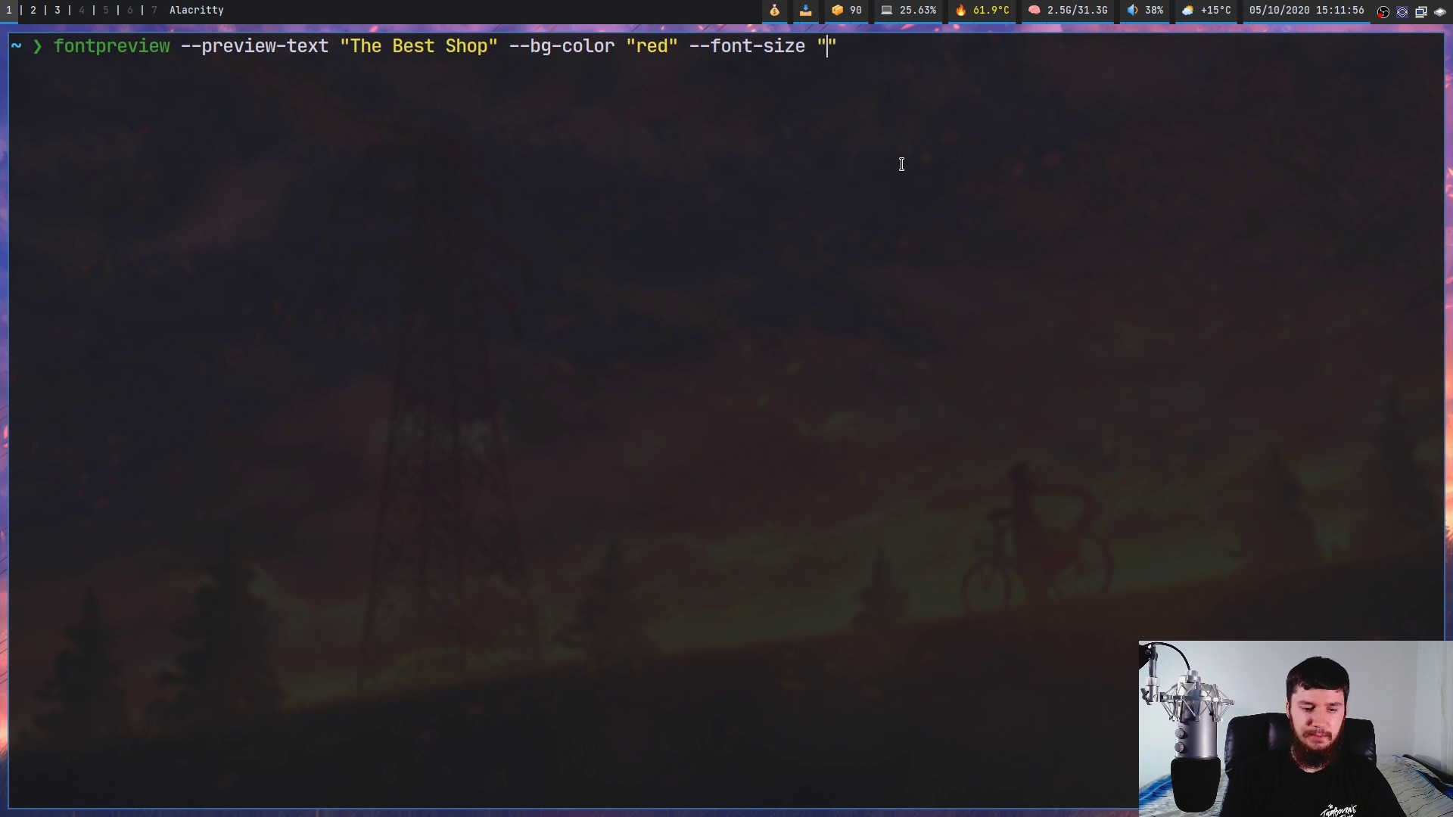
{"action": "type", "text": "75"}
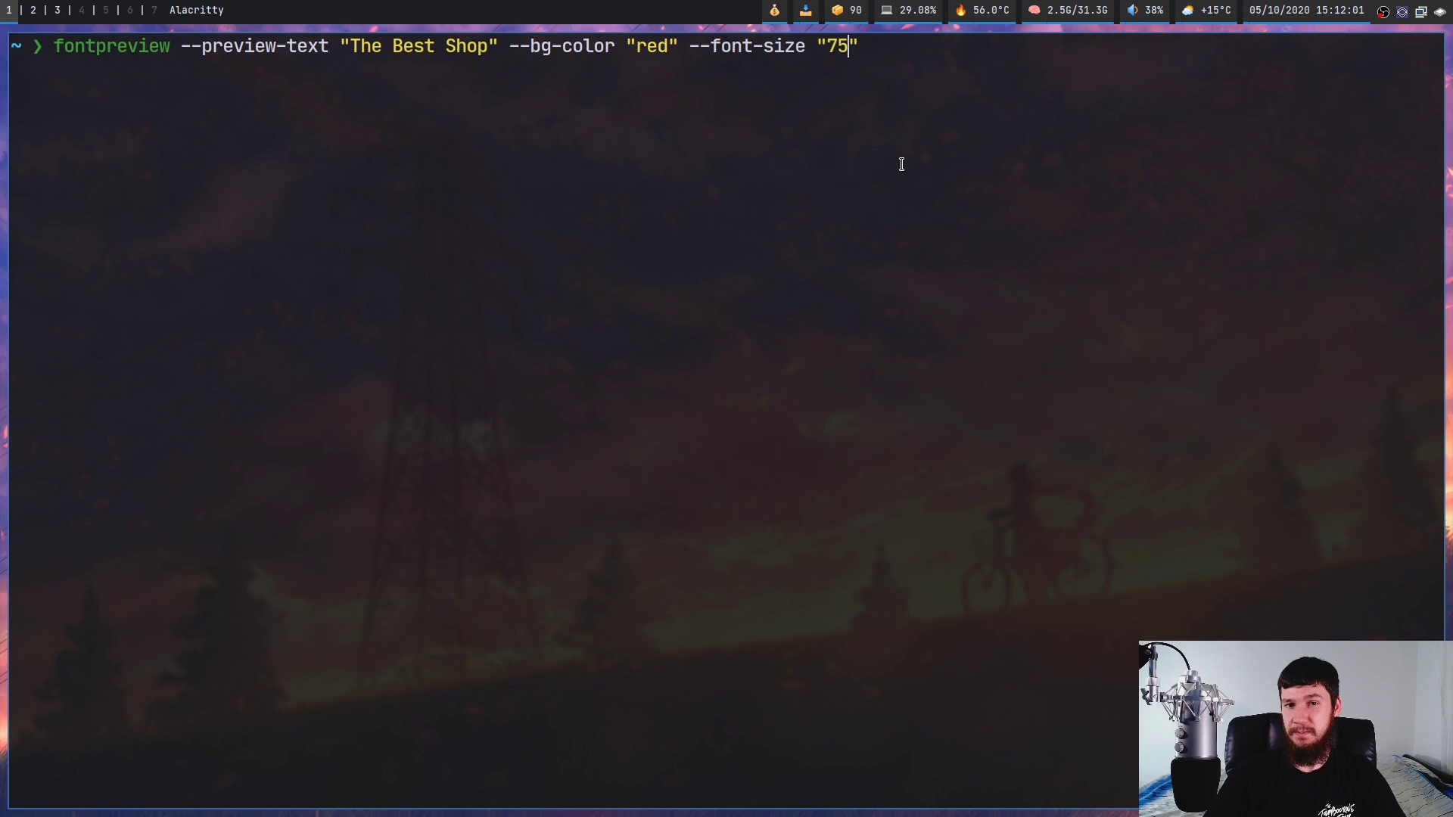
{"action": "key", "text": "Return"}
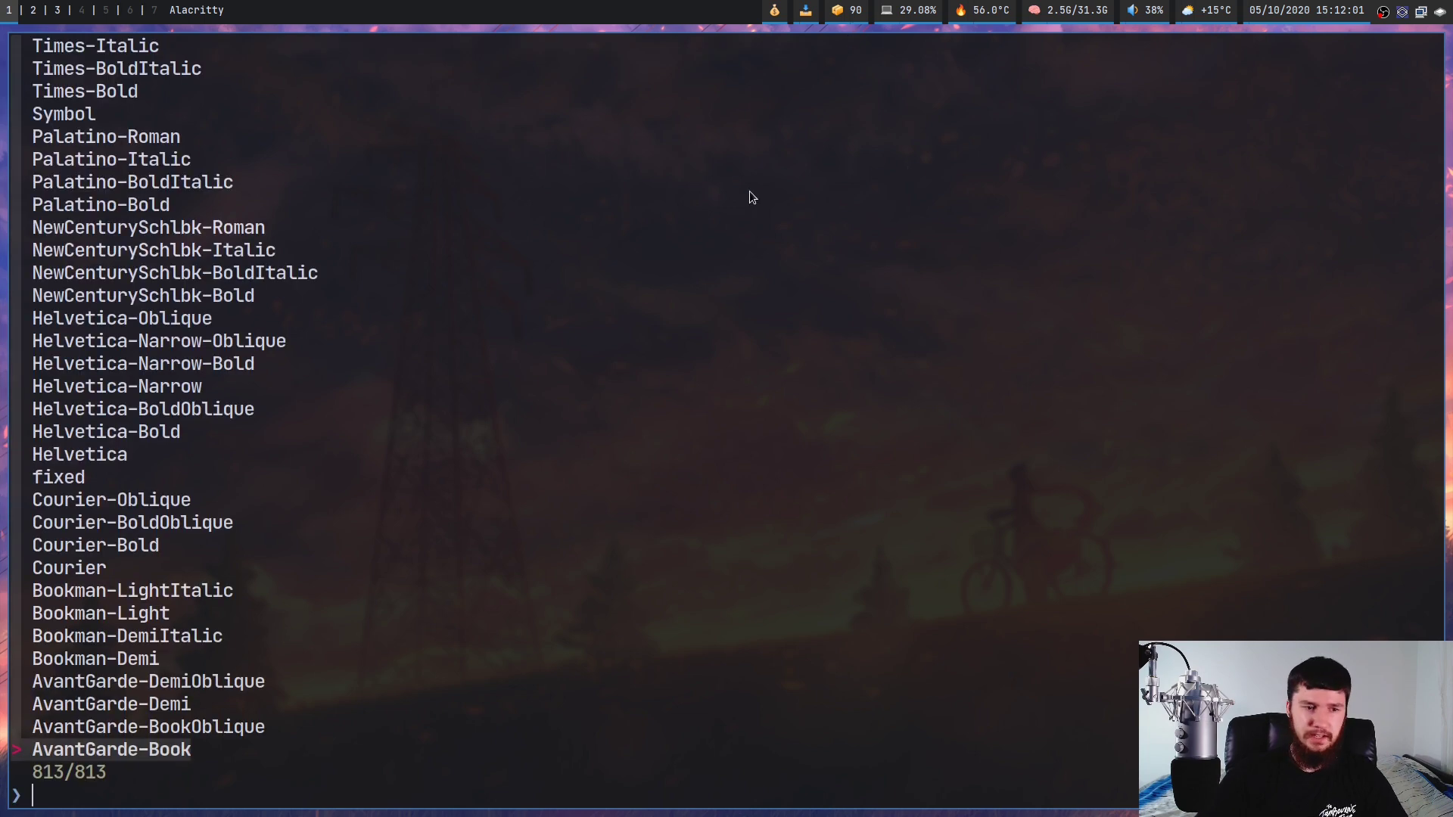
{"action": "key", "text": "Up"}
{"action": "key", "text": "Up"}
{"action": "key", "text": "Up"}
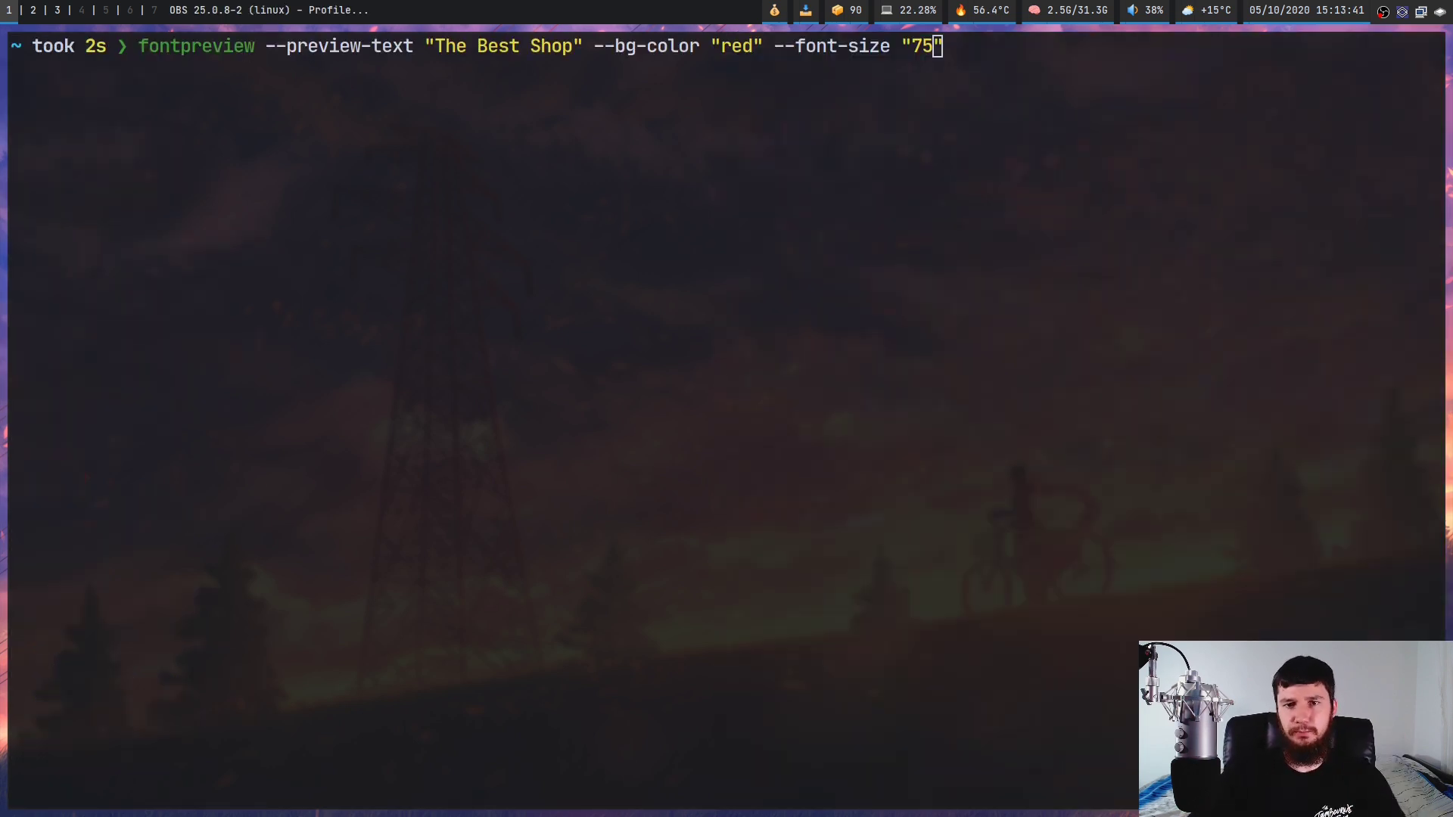
- Add --size "500x500", run fontpreview and pick a font; it fails with an invalid size error
{"action": "type", "text": "\" --size"}
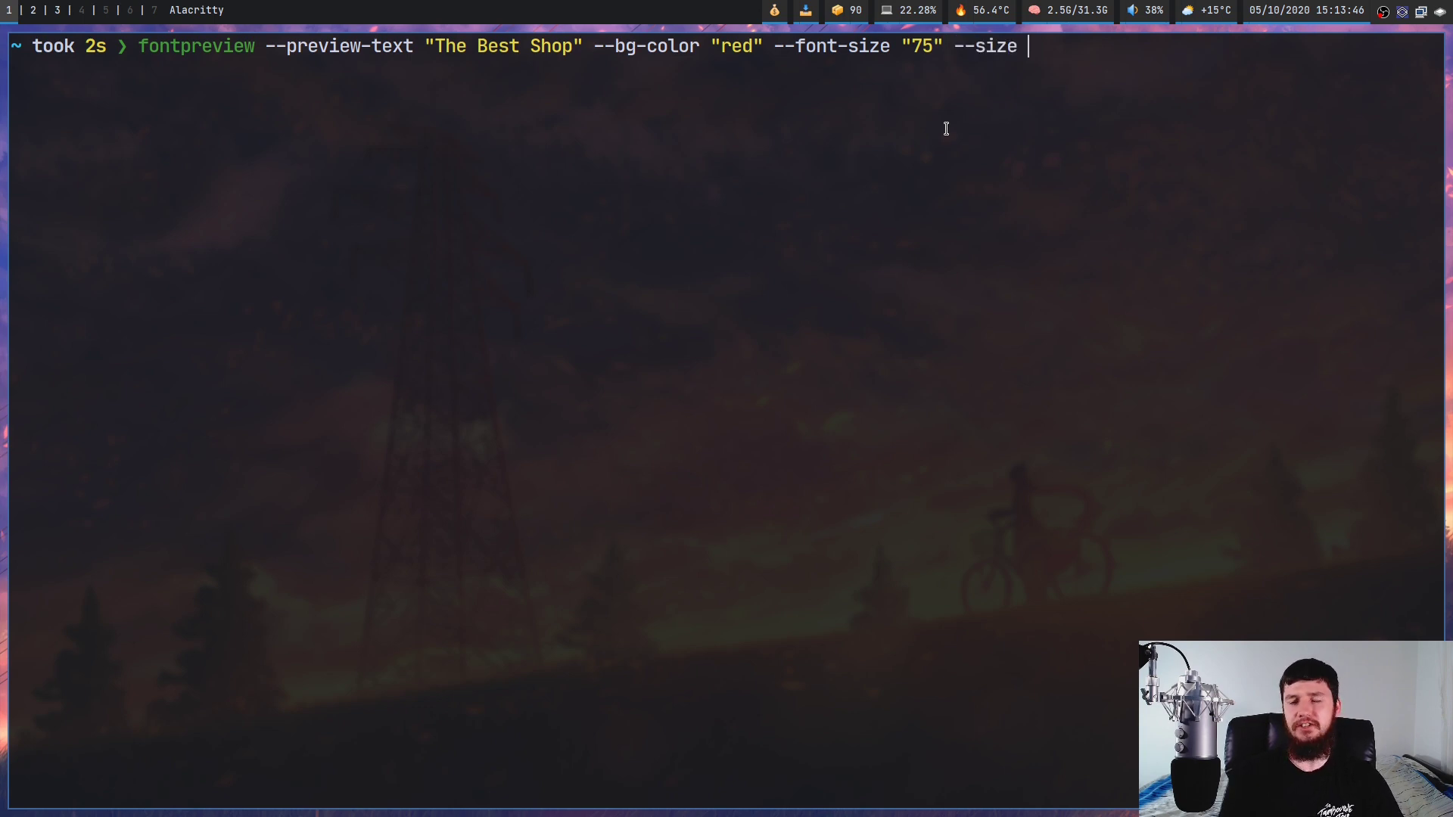
{"action": "type", "text": " \"5"}
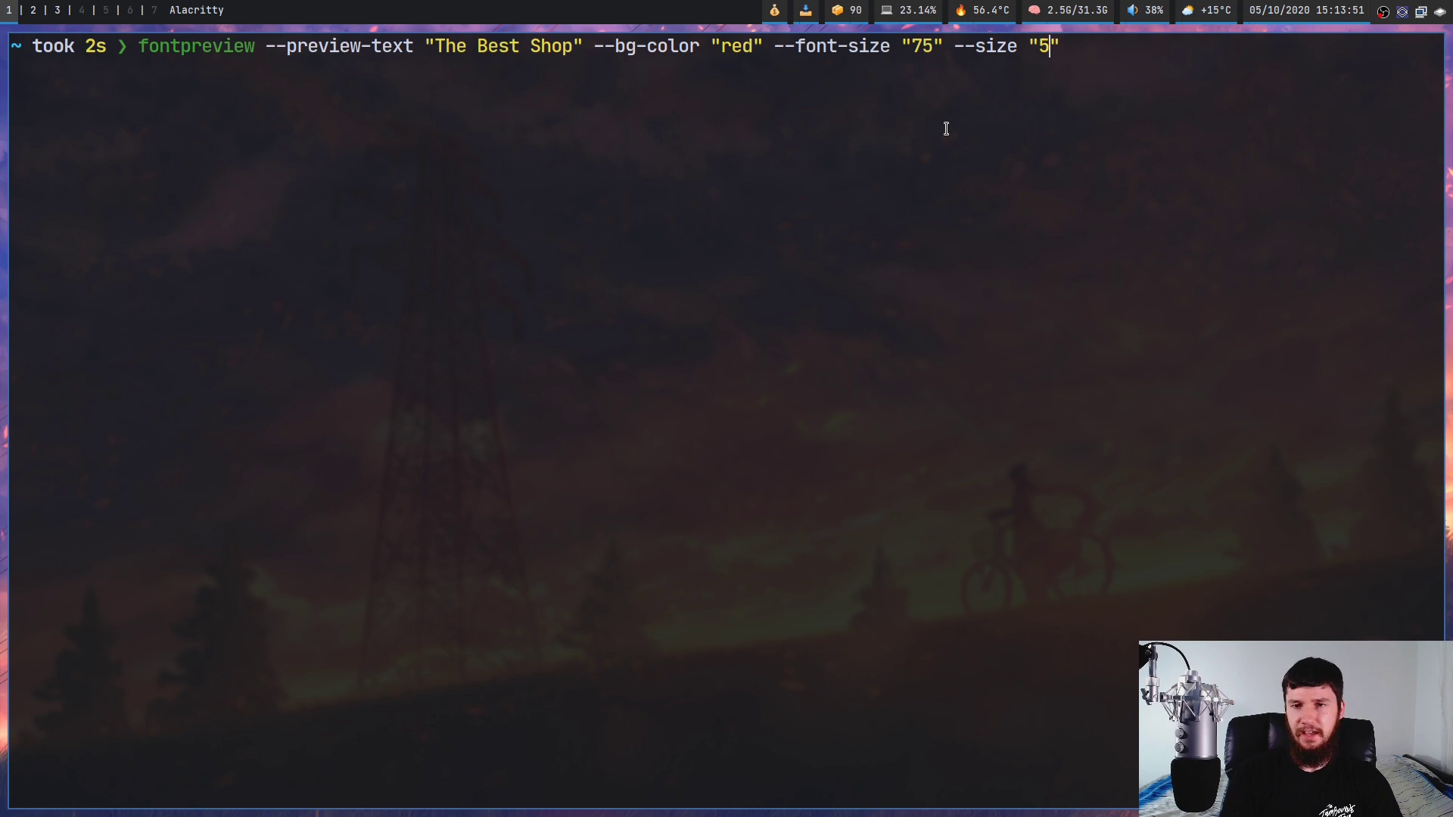
{"action": "type", "text": "00x500"}
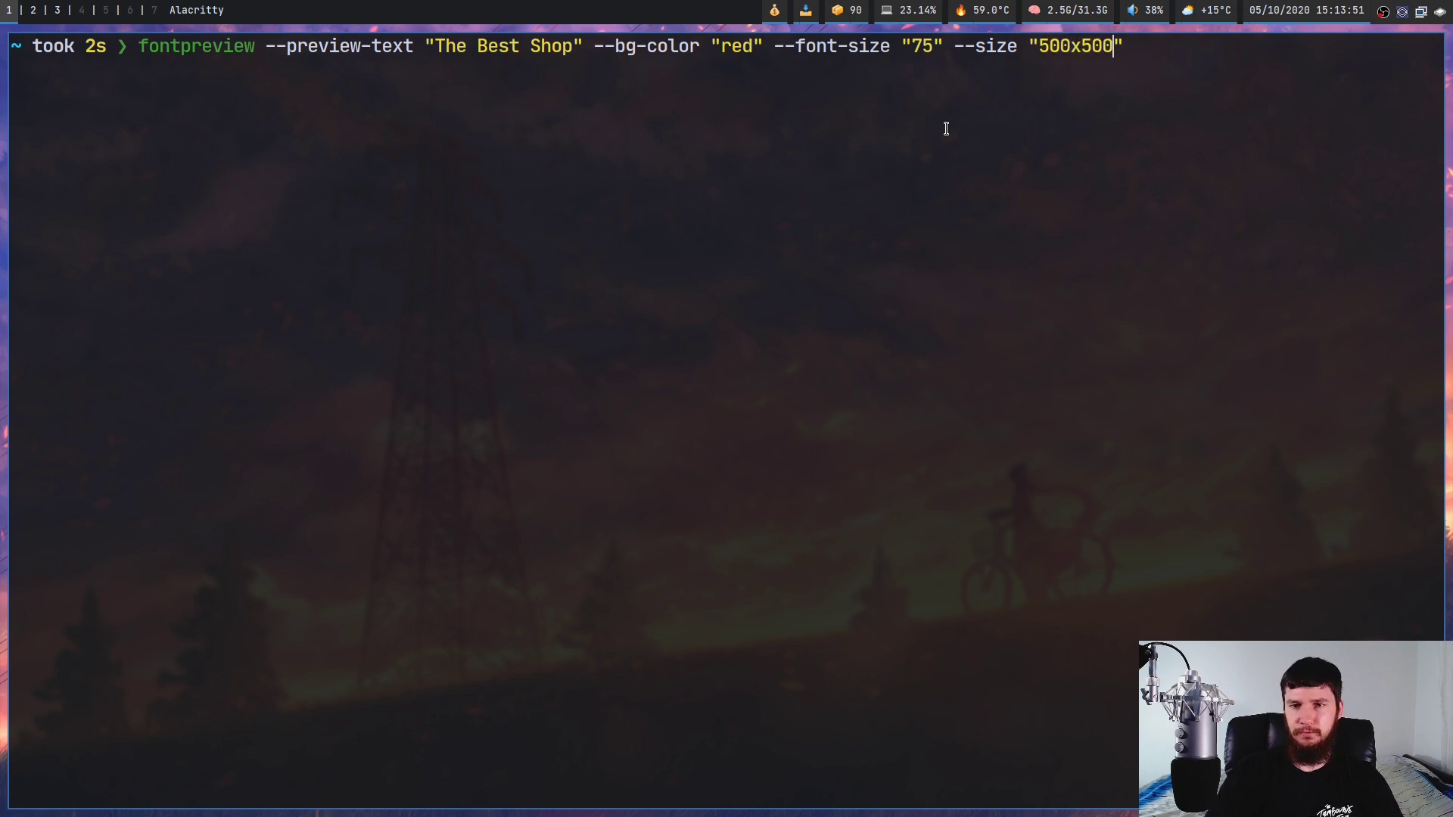
{"action": "key", "text": "Return"}
{"action": "type", "text": "q"}
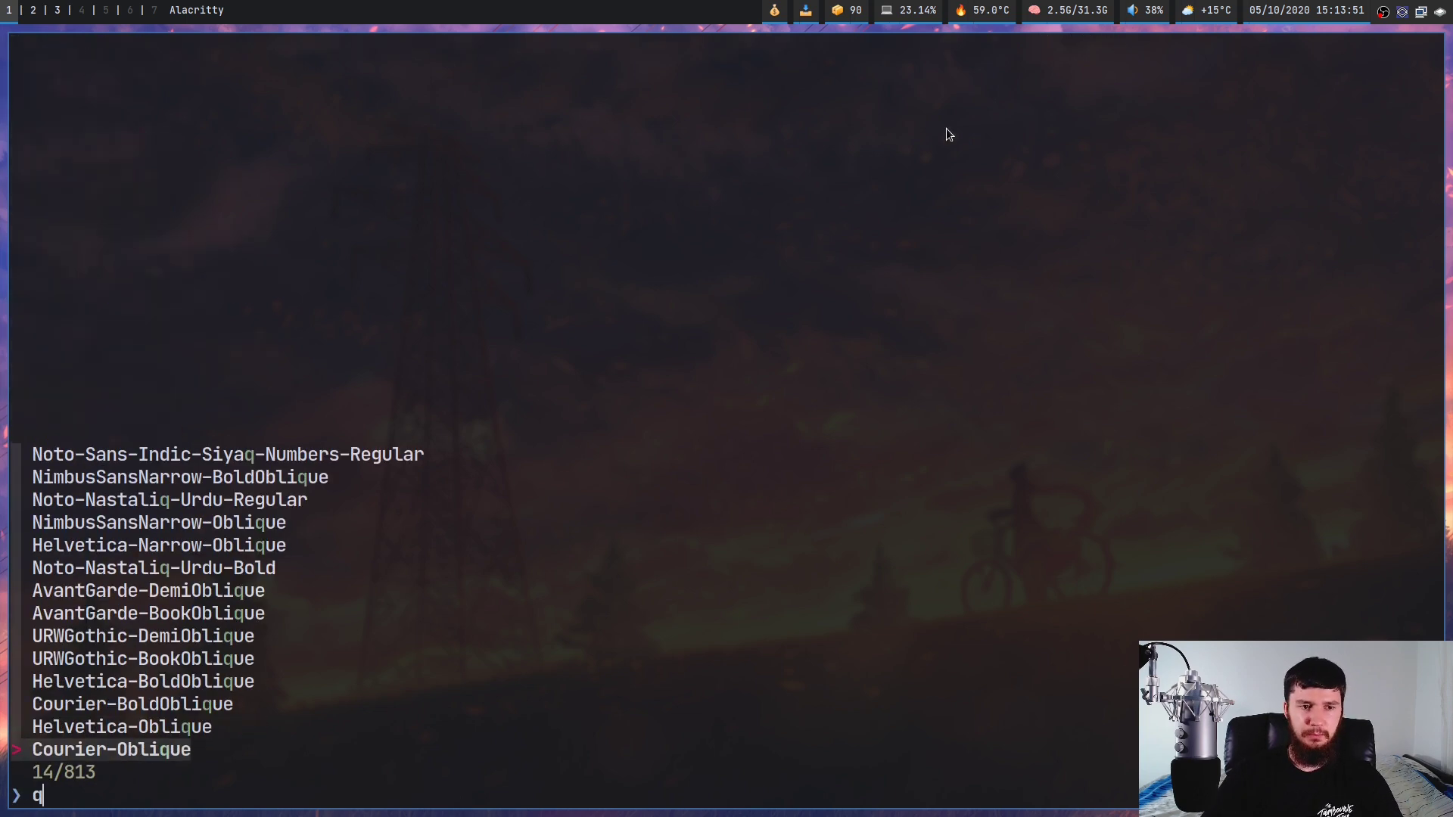
{"action": "key", "text": "Return"}
- Retry the preview with the size changed to 500:500 and pick a font again
{"action": "key", "text": "Up"}
{"action": "key", "text": "Left"}
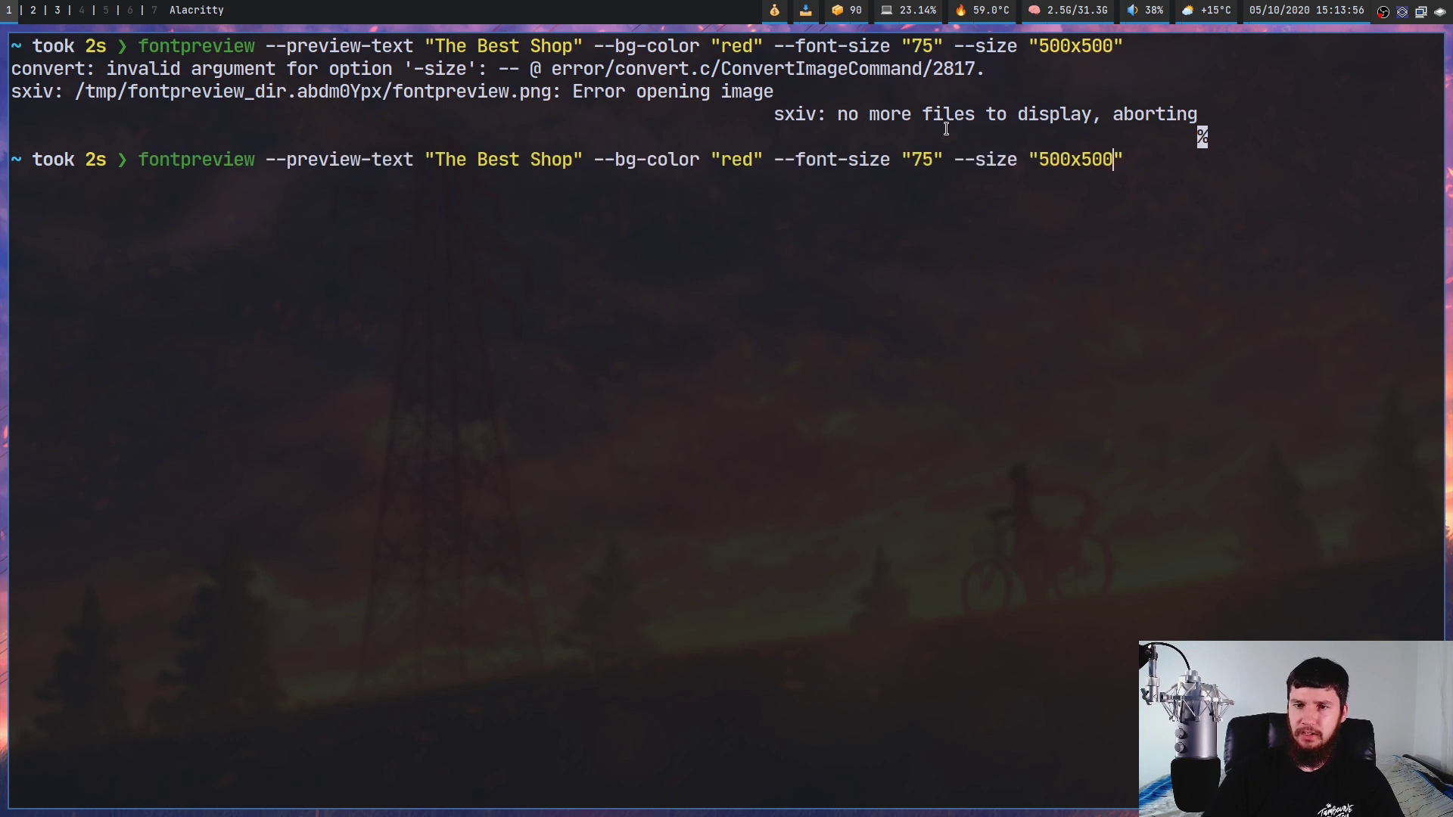
{"action": "key", "text": "BackSpace"}
{"action": "key", "text": "BackSpace"}
{"action": "key", "text": "BackSpace"}
{"action": "key", "text": "BackSpace"}
{"action": "type", "text": ":"}
{"action": "type", "text": "500"}
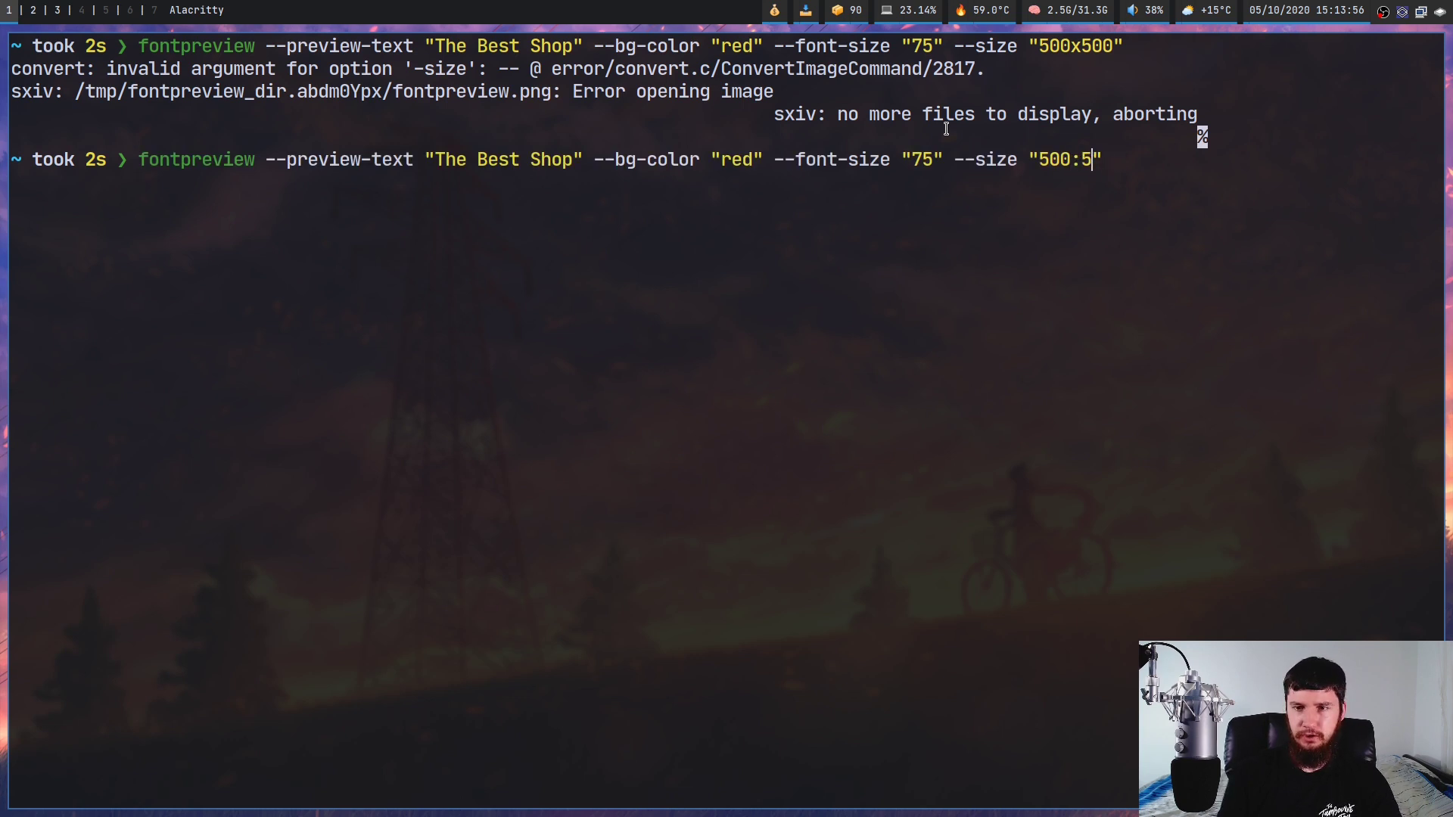
{"action": "key", "text": "Return"}
{"action": "type", "text": "q"}
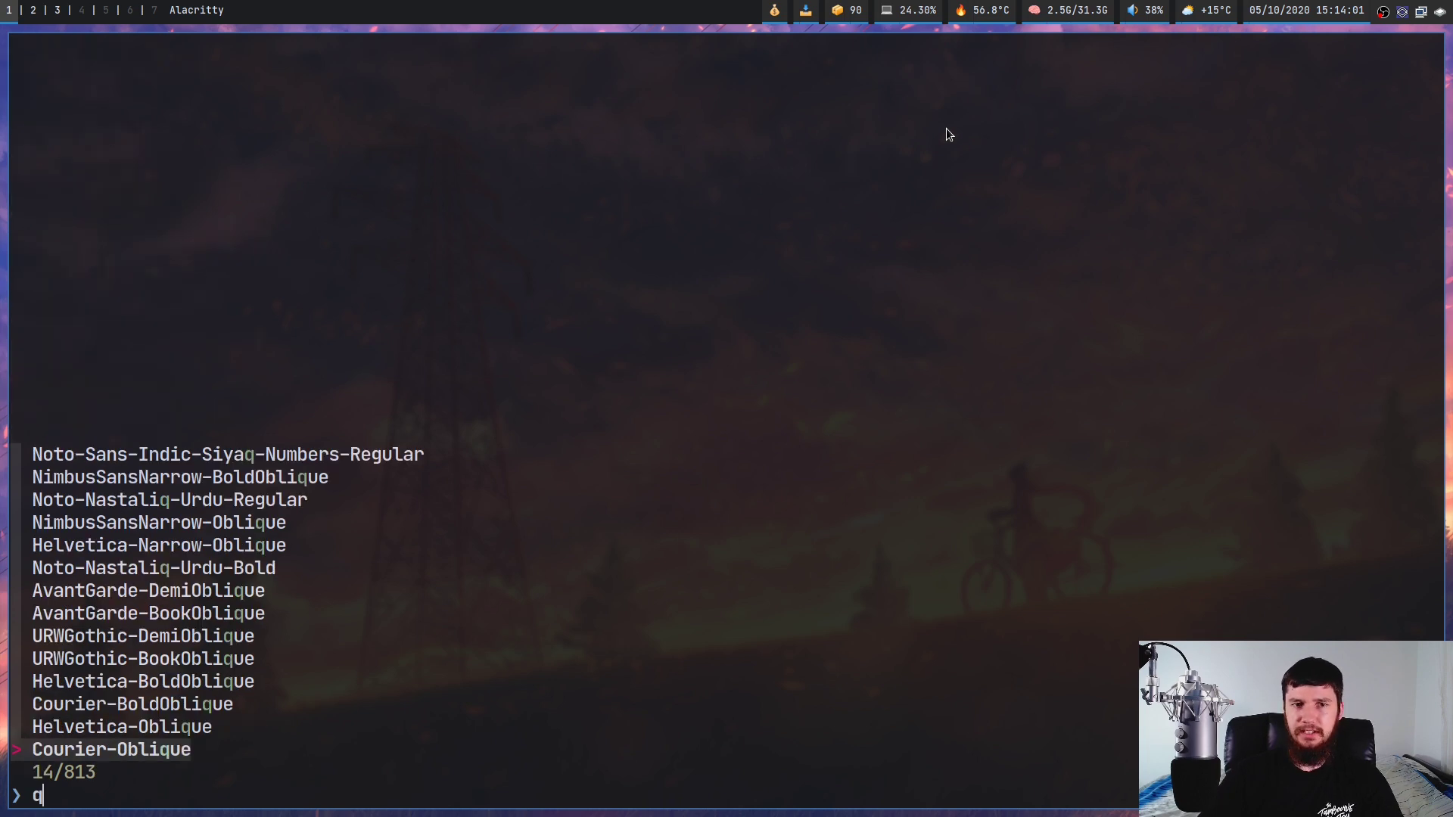
{"action": "key", "text": "Return"}
- Retry with size 500x500y and pick Bookman-Demi to preview
{"action": "key", "text": "Up"}
{"action": "key", "text": "Left"}
{"action": "key", "text": "BackSpace"}
{"action": "key", "text": "BackSpace"}
{"action": "key", "text": "BackSpace"}
{"action": "key", "text": "BackSpace"}
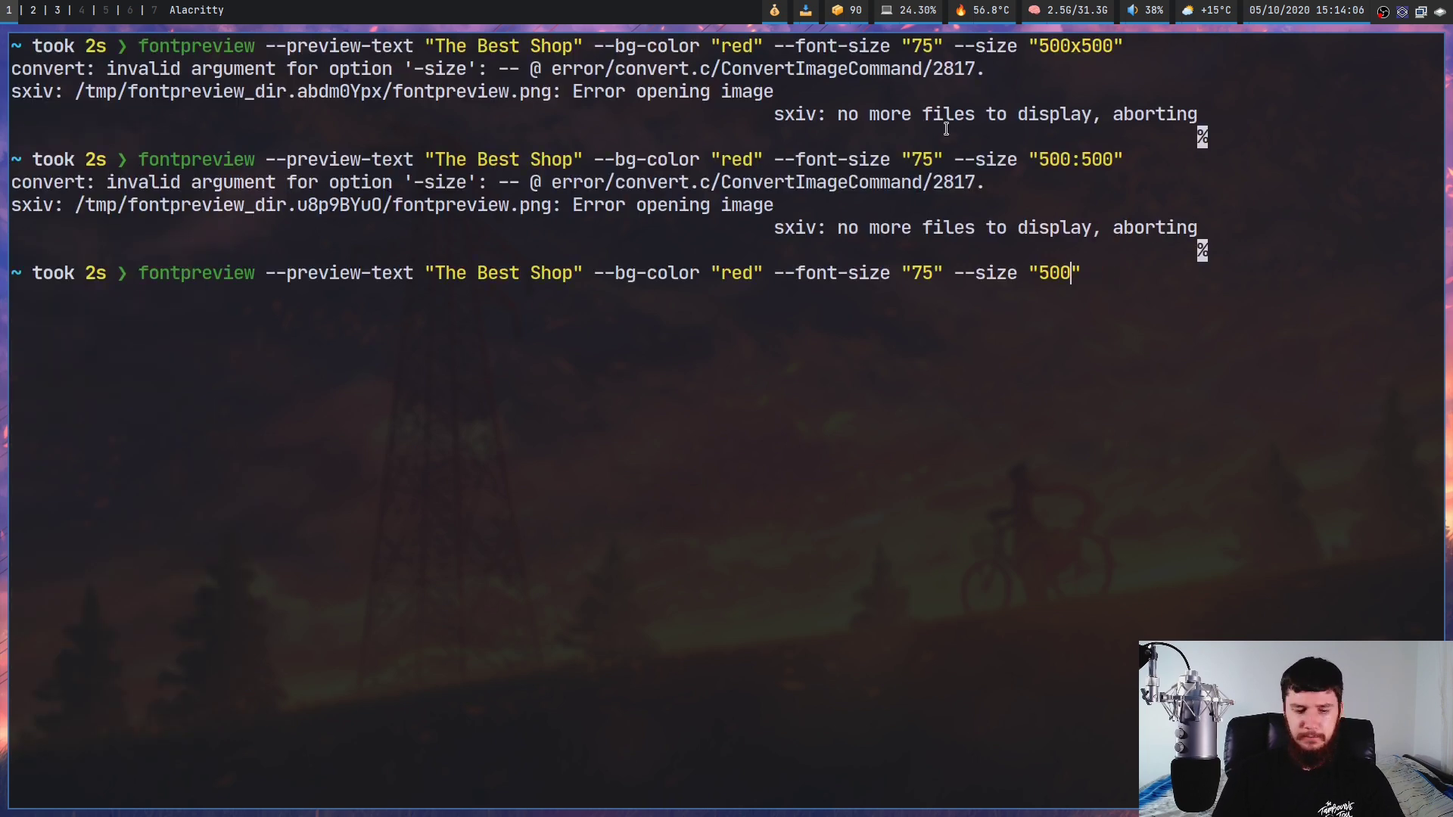
{"action": "type", "text": "x500y"}
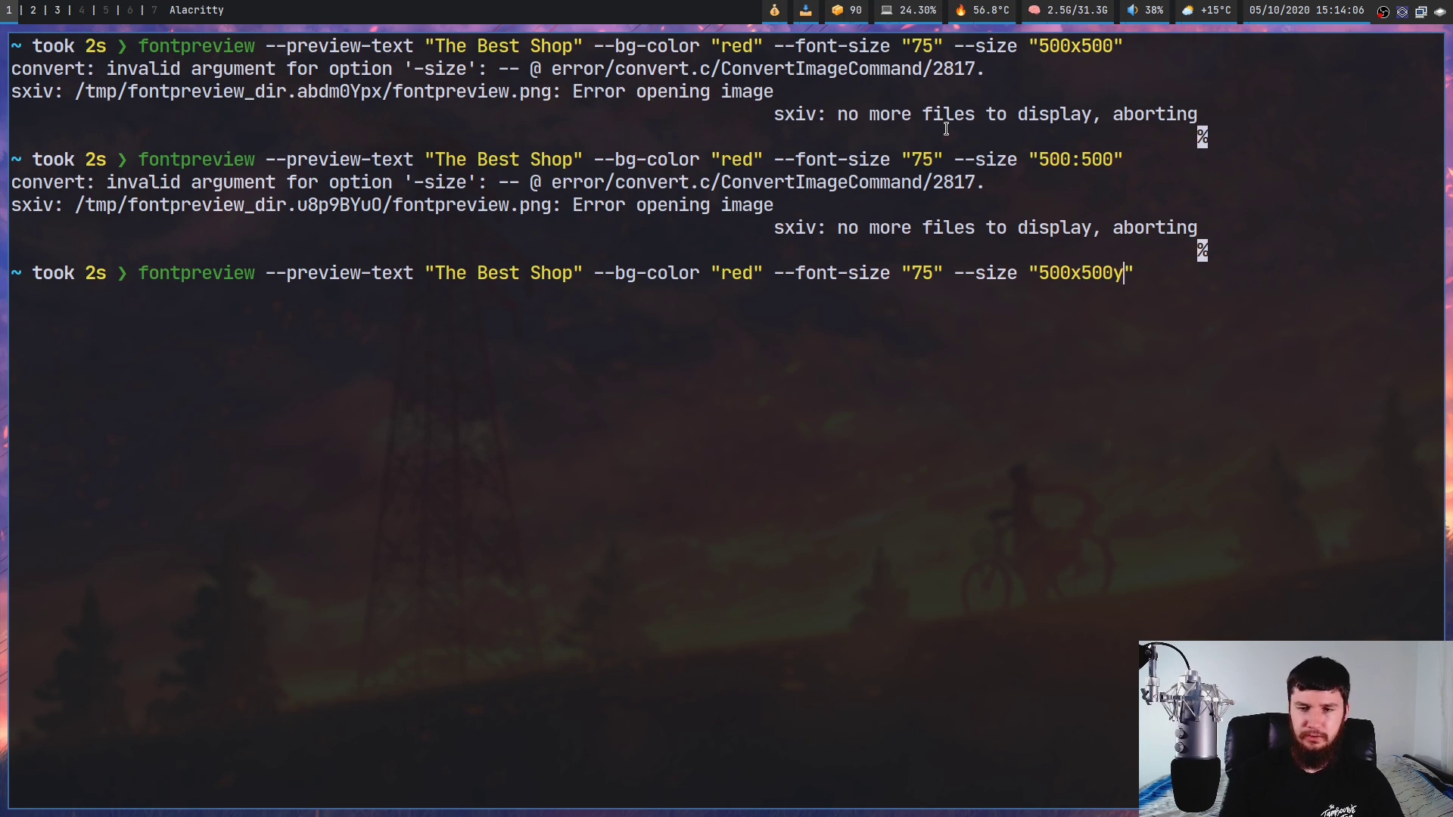
{"action": "key", "text": "Return"}
{"action": "key", "text": "Up"}
{"action": "key", "text": "Up"}
{"action": "key", "text": "Up"}
{"action": "key", "text": "Up"}
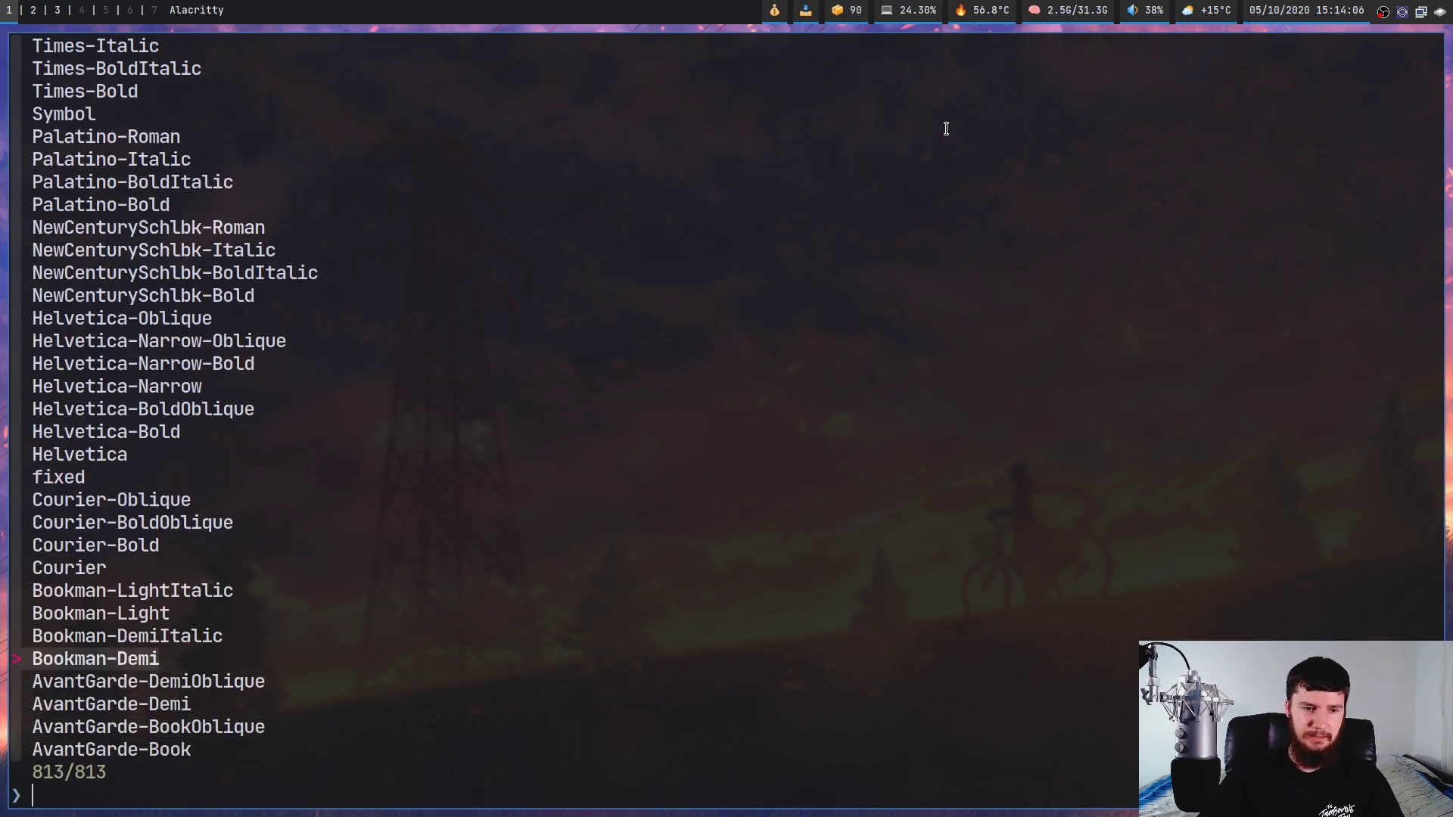
{"action": "key", "text": "Return"}
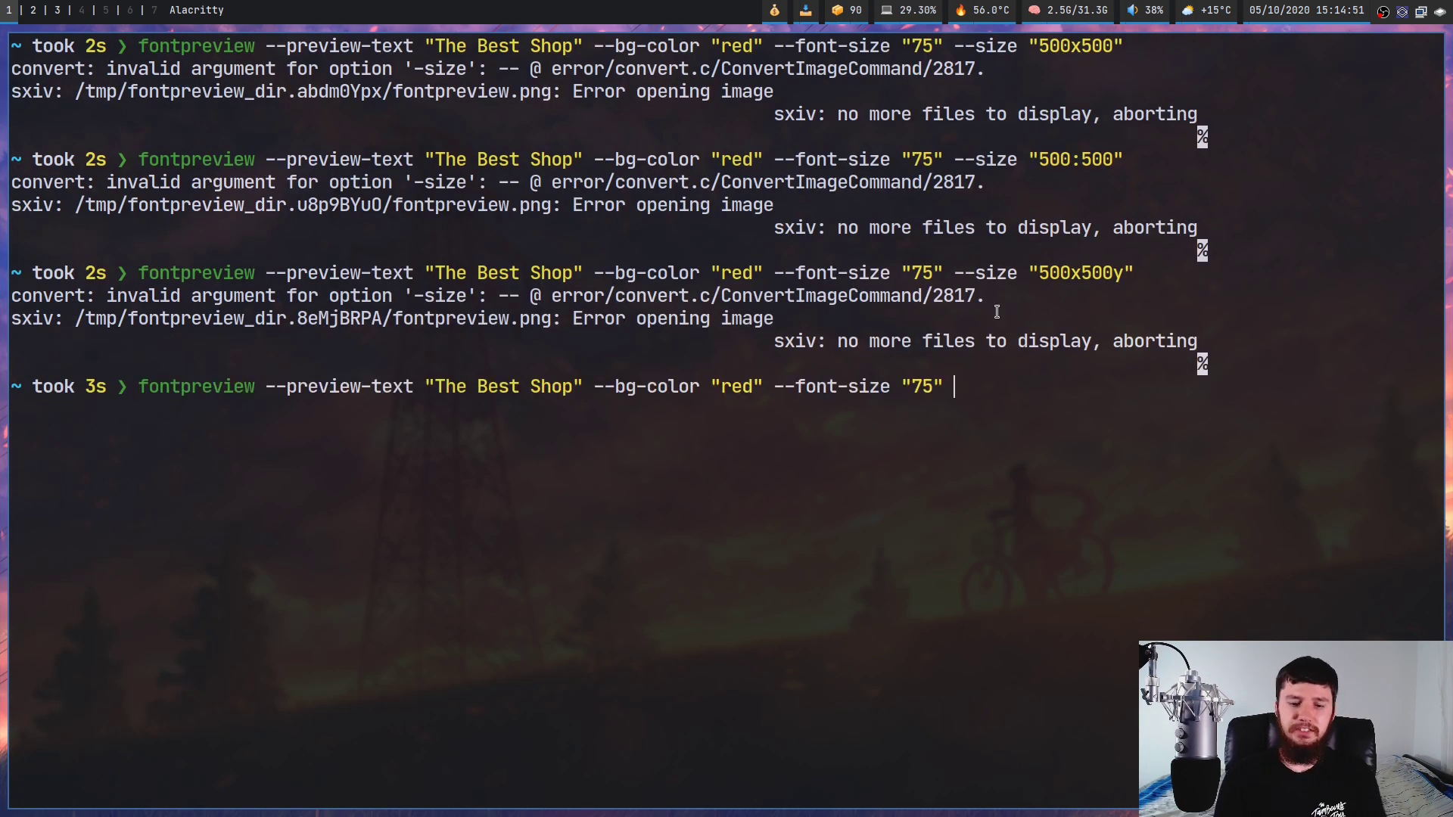
- Run fontpreview with --position "+50+200", preview AvantGarde-Book, and float the preview window
{"action": "type", "text": "--positio"}
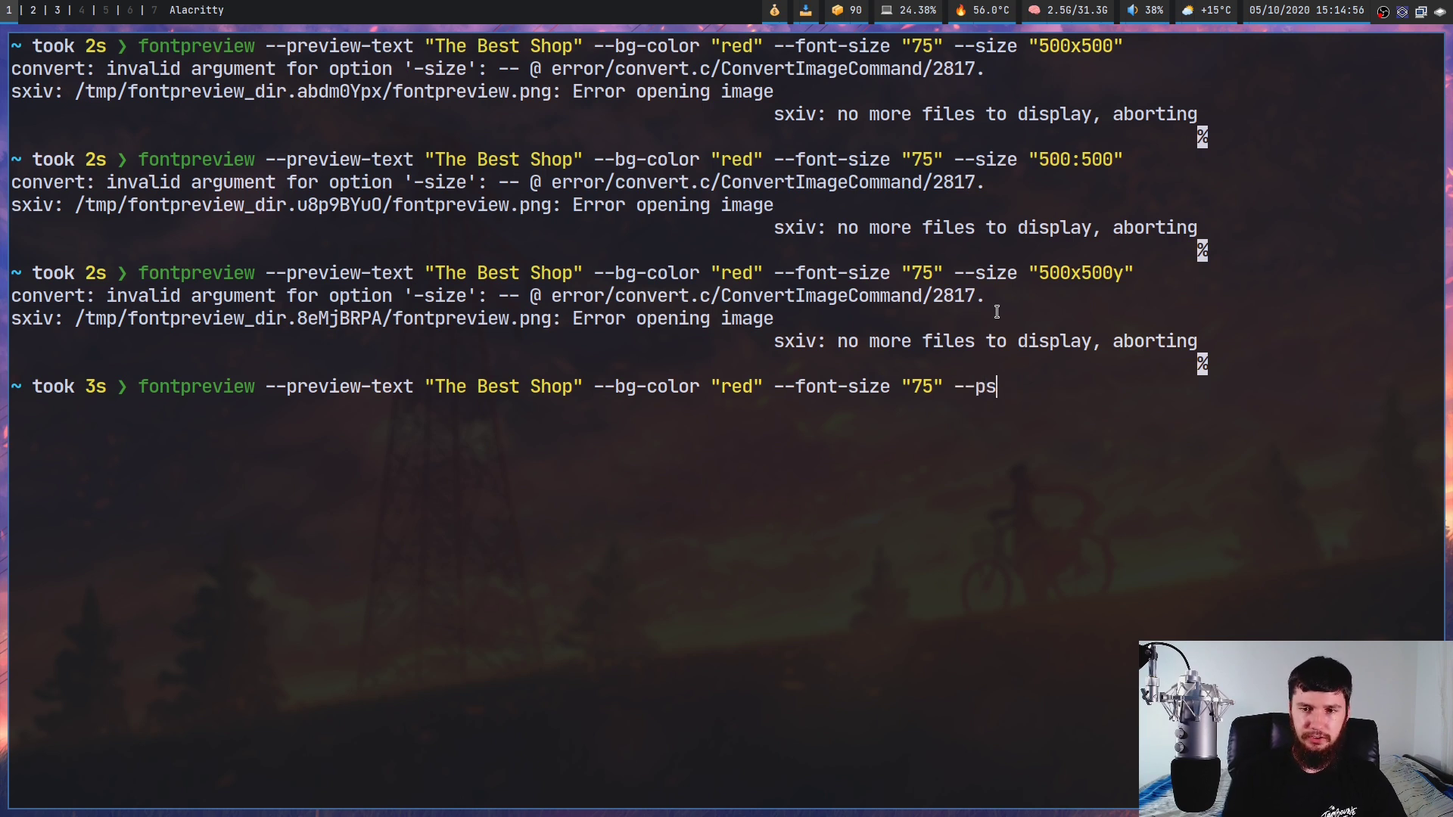
{"action": "type", "text": "n"}
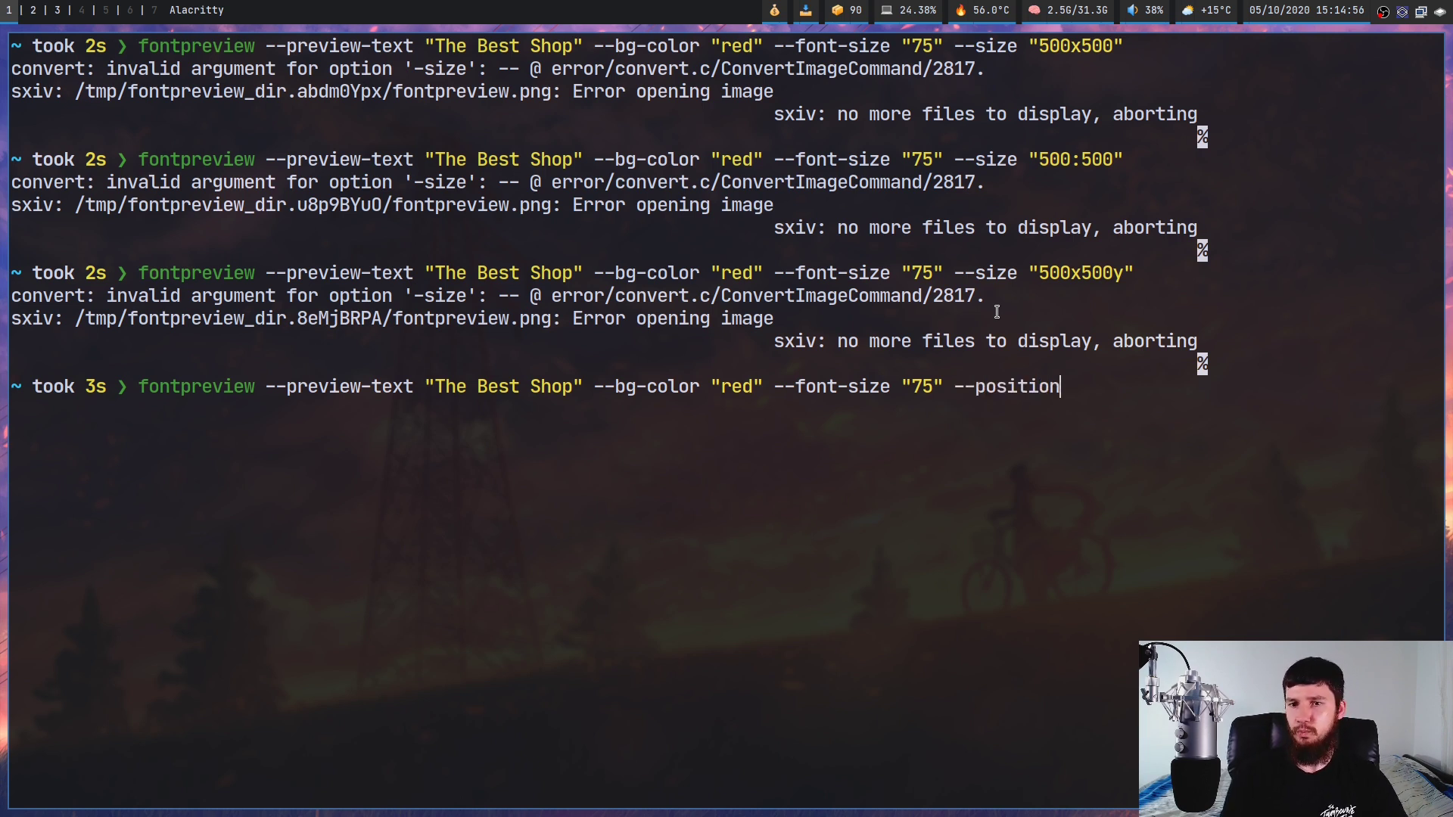
{"action": "type", "text": "\"\""}
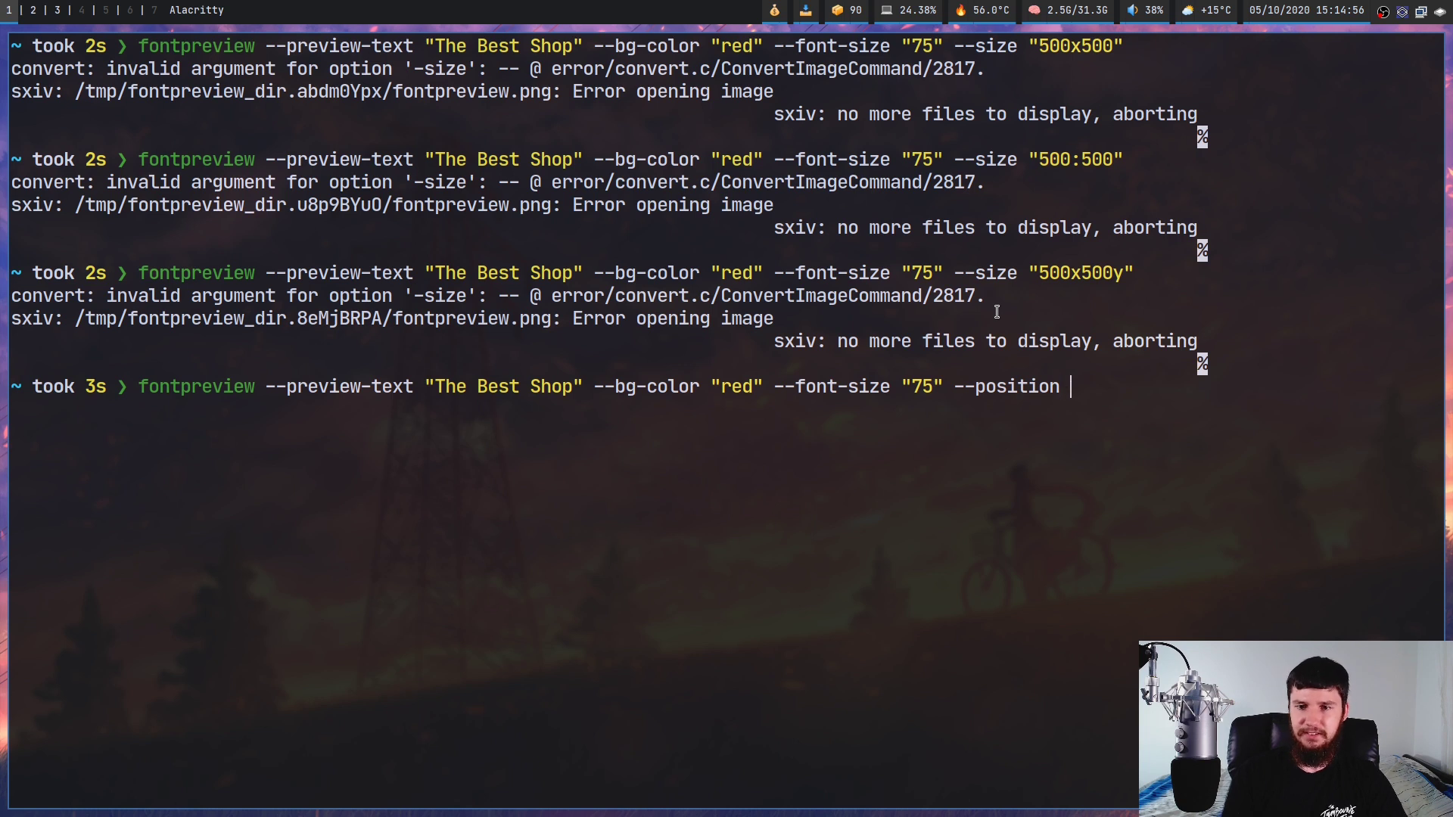
{"action": "key", "text": "Left"}
{"action": "type", "text": "+"}
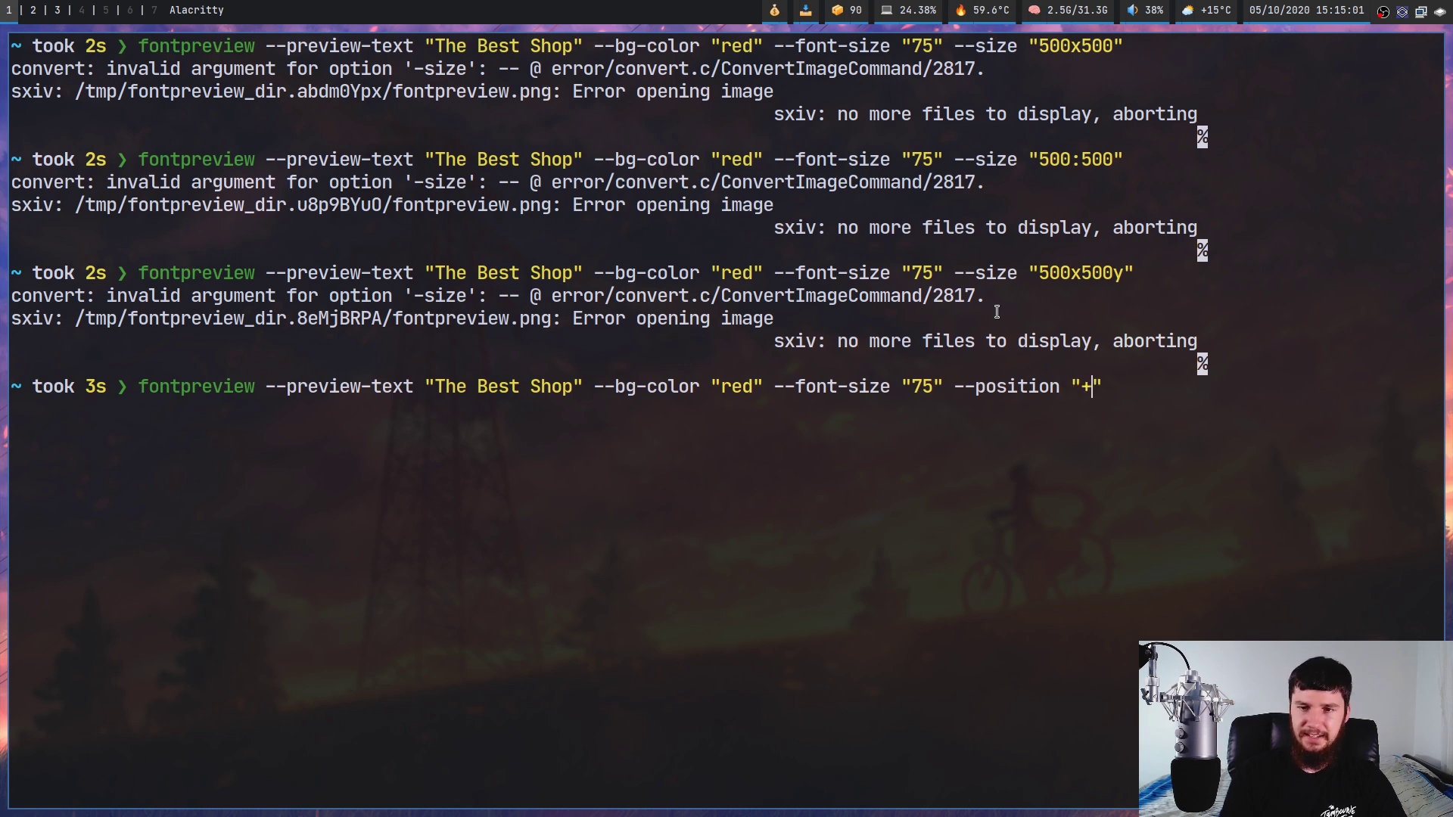
{"action": "type", "text": "5-"}
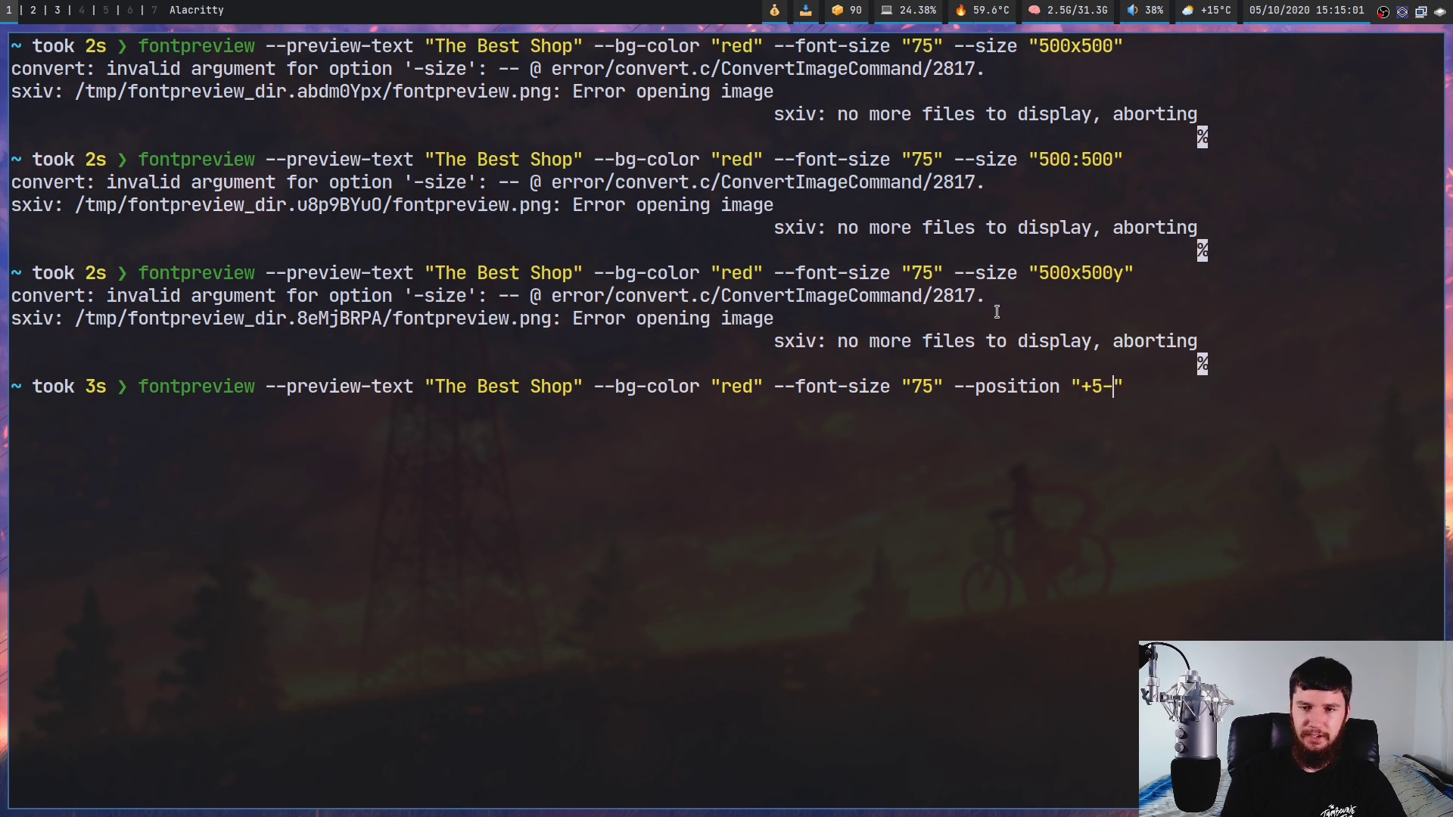
{"action": "key", "text": "BackSpace"}
{"action": "type", "text": "0"}
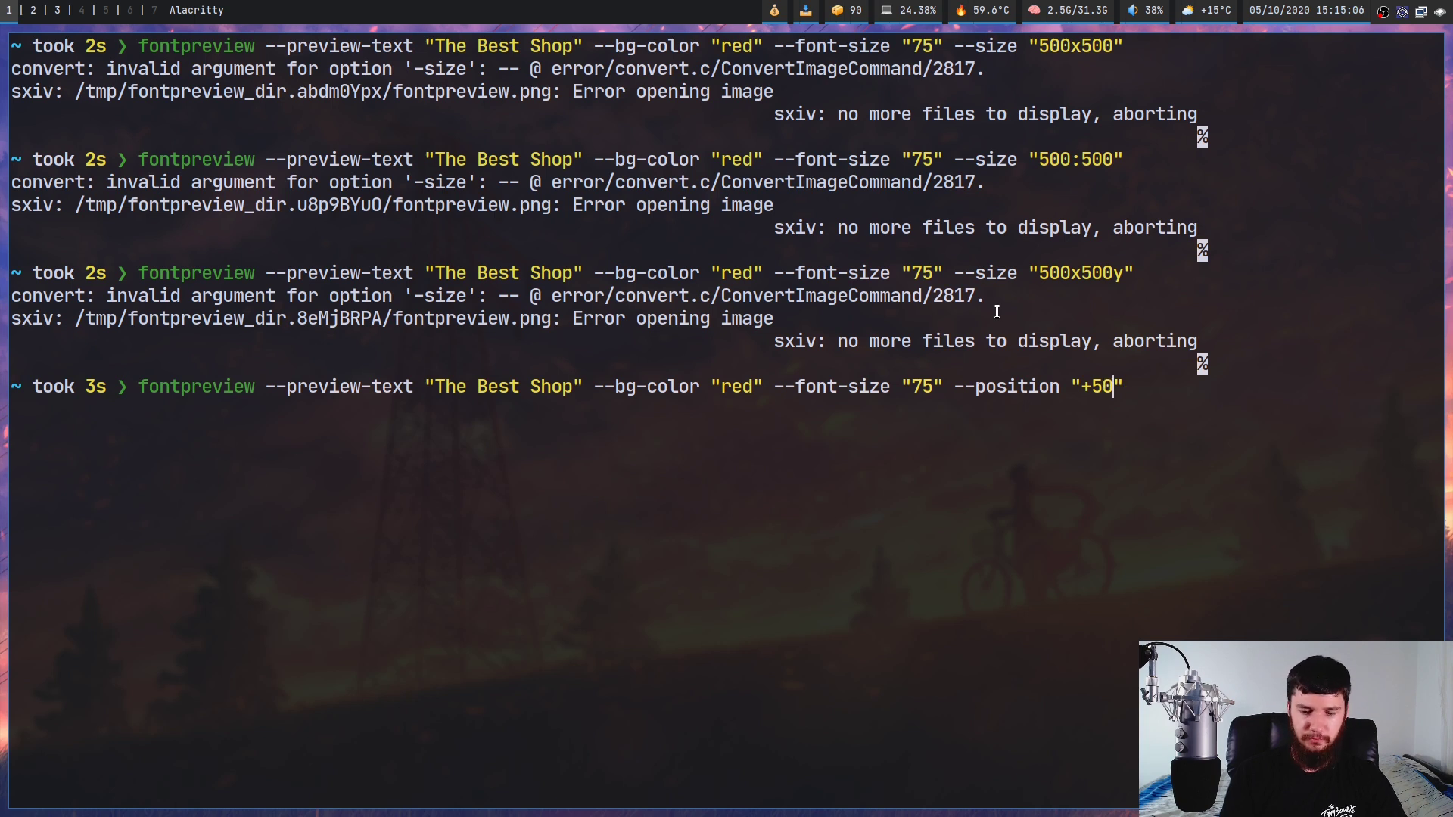
{"action": "type", "text": "+"}
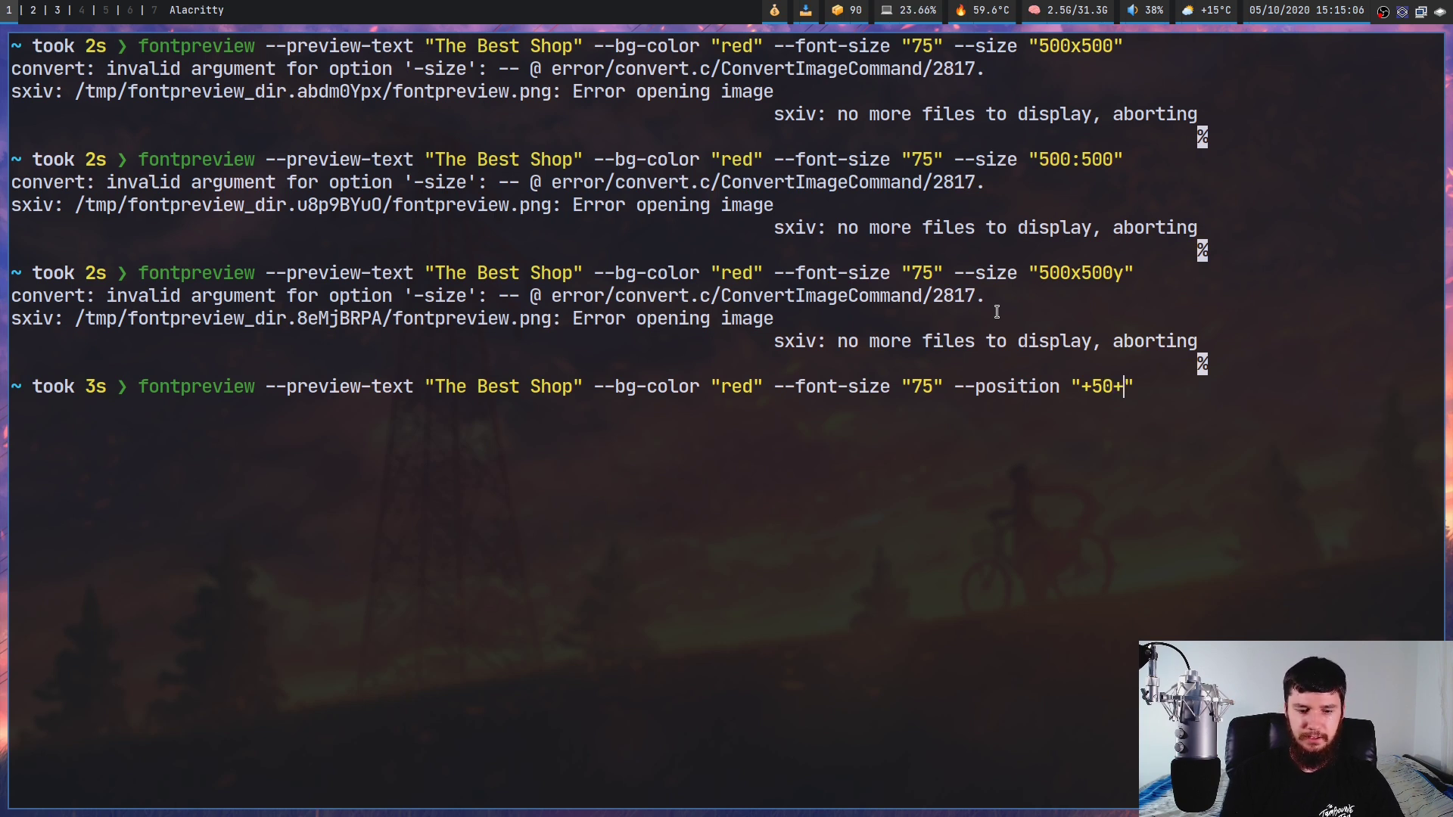
{"action": "type", "text": "200"}
{"action": "key", "text": "Return"}
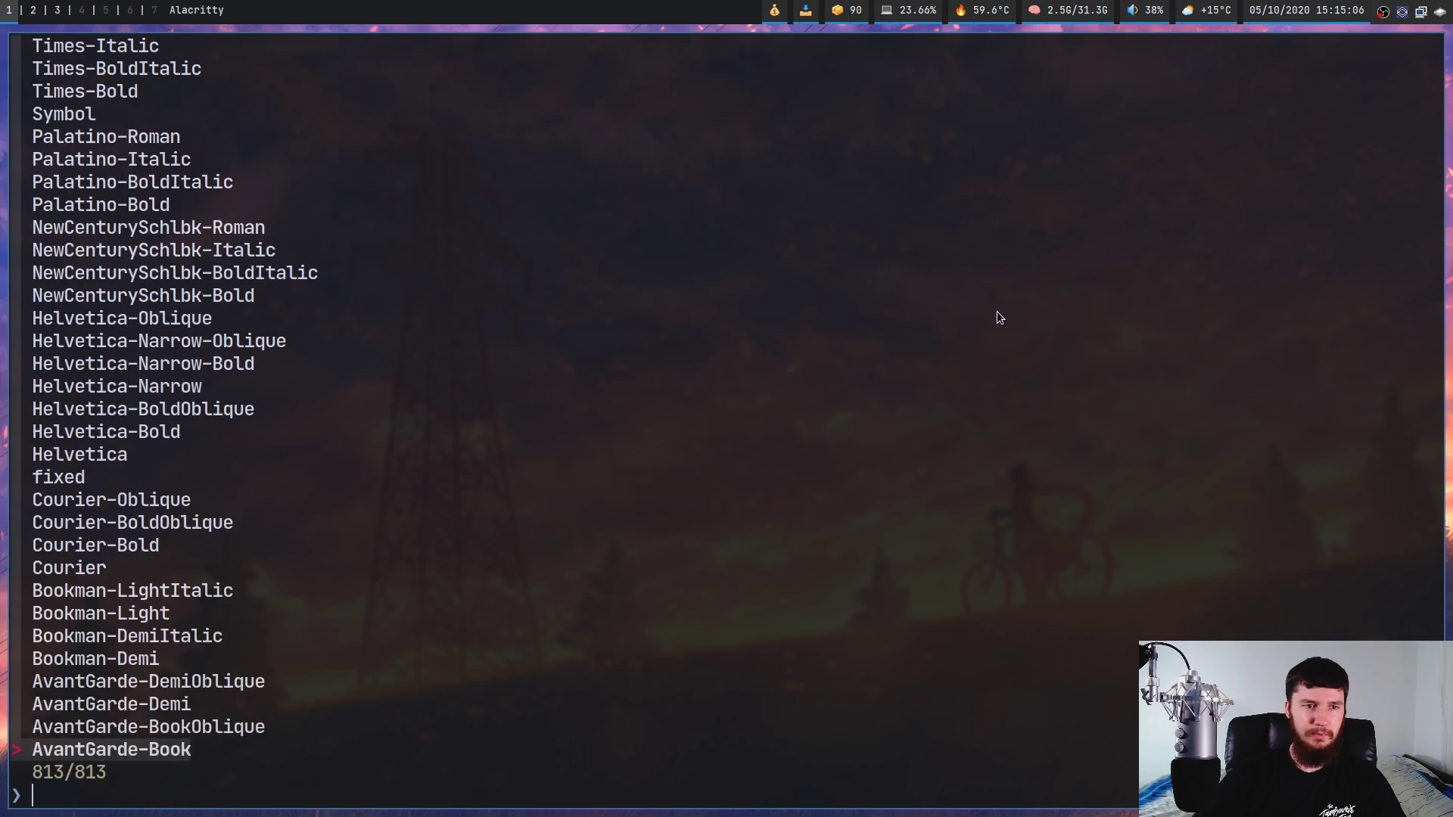
{"action": "key", "text": "Up"}
{"action": "key", "text": "Up"}
{"action": "key", "text": "Down"}
{"action": "key", "text": "Down"}
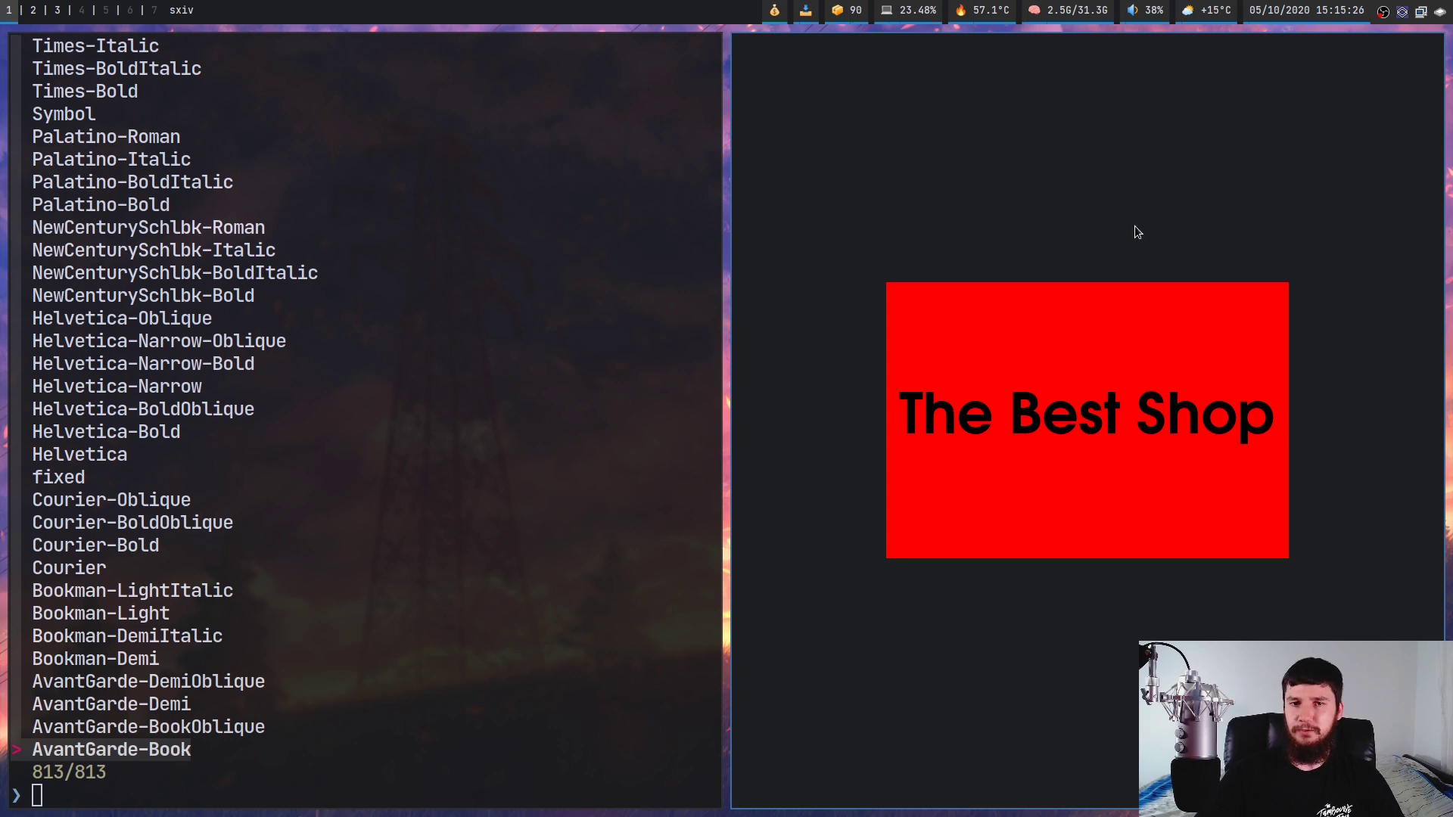
{"action": "key", "text": "super+shift+space"}
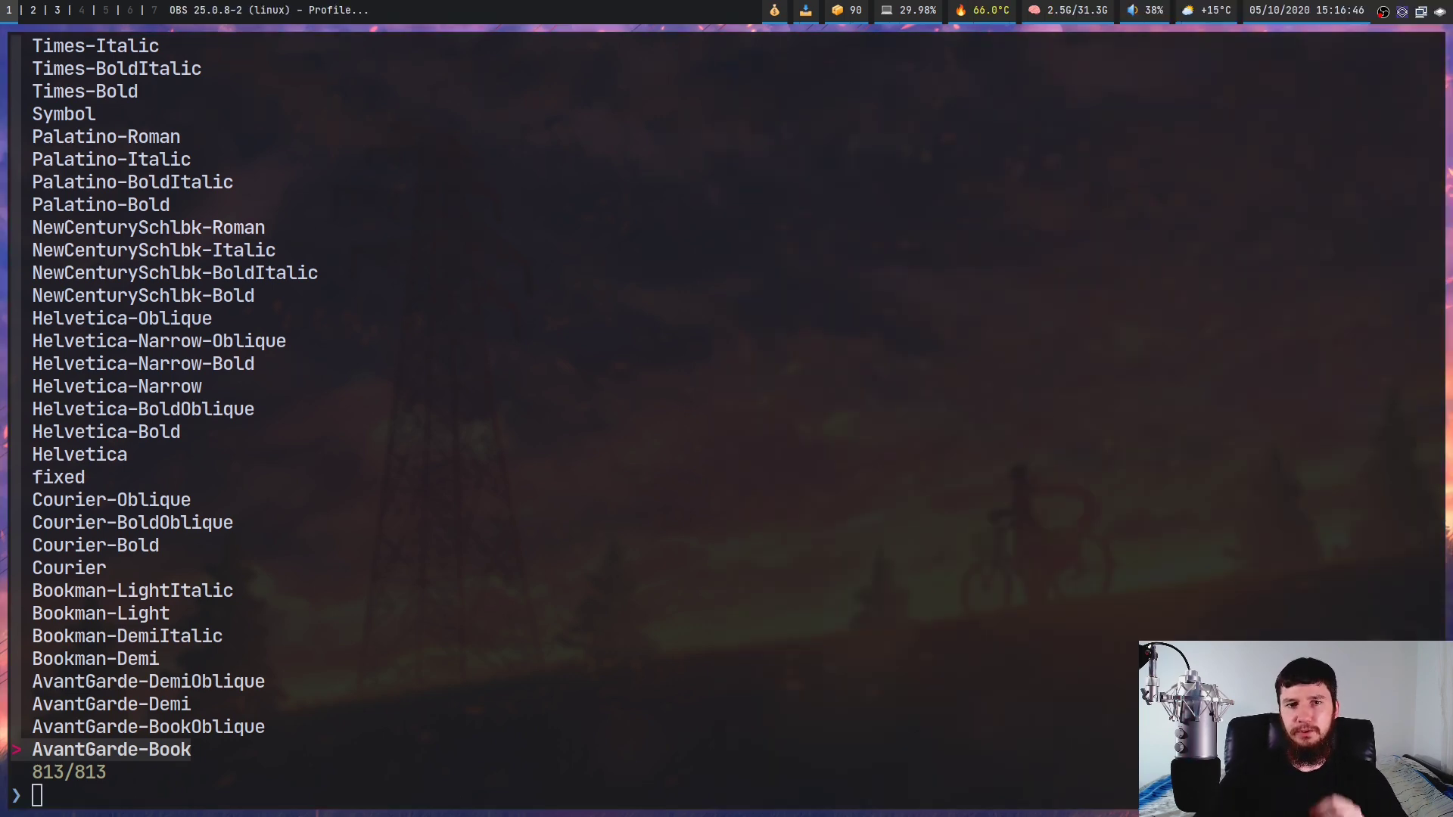
- Quit fontpreview and open .zshenv in Neovim with v
{"action": "key", "text": "Escape"}
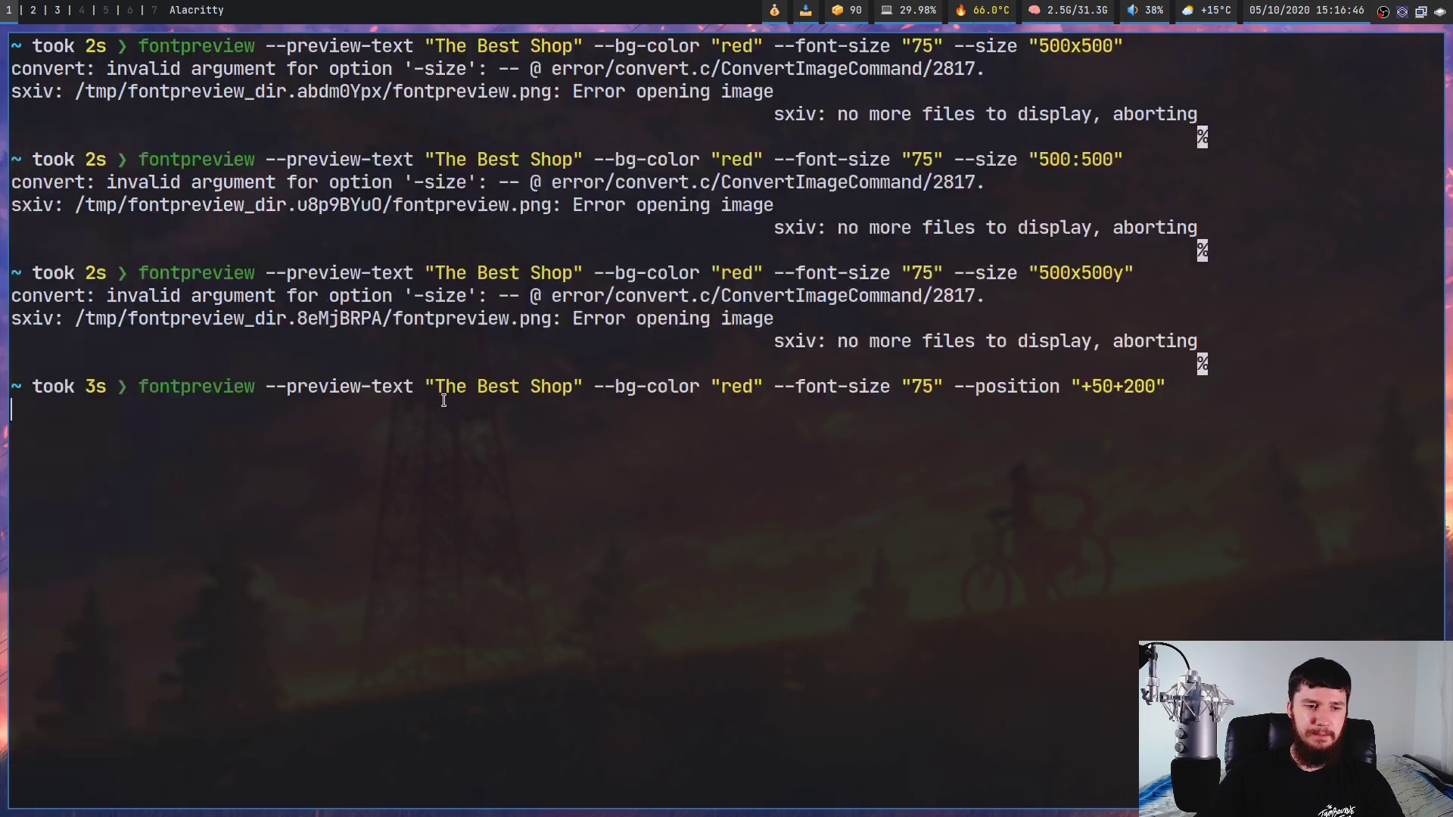
{"action": "type", "text": "v"}
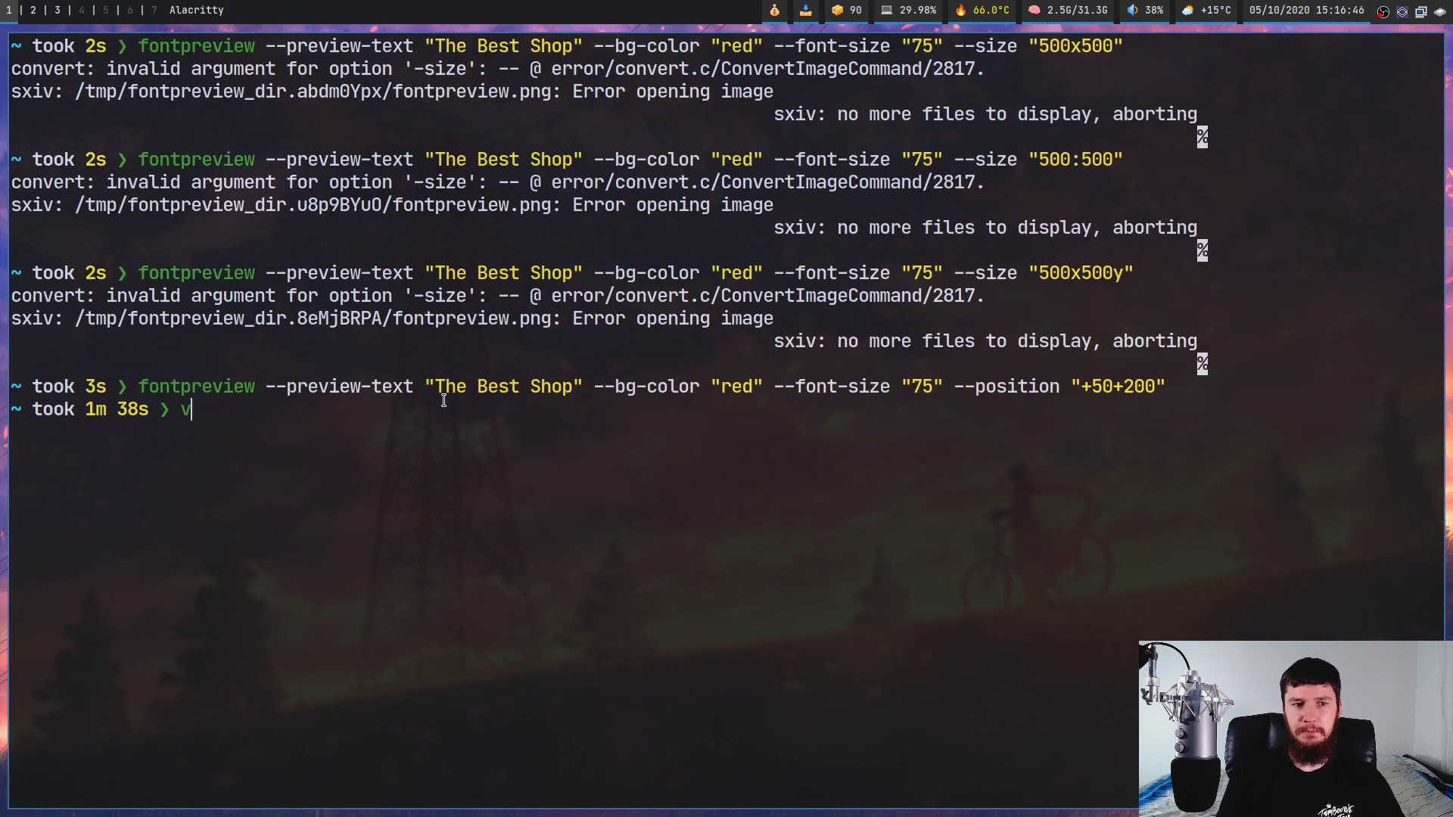
{"action": "type", "text": " .zs"}
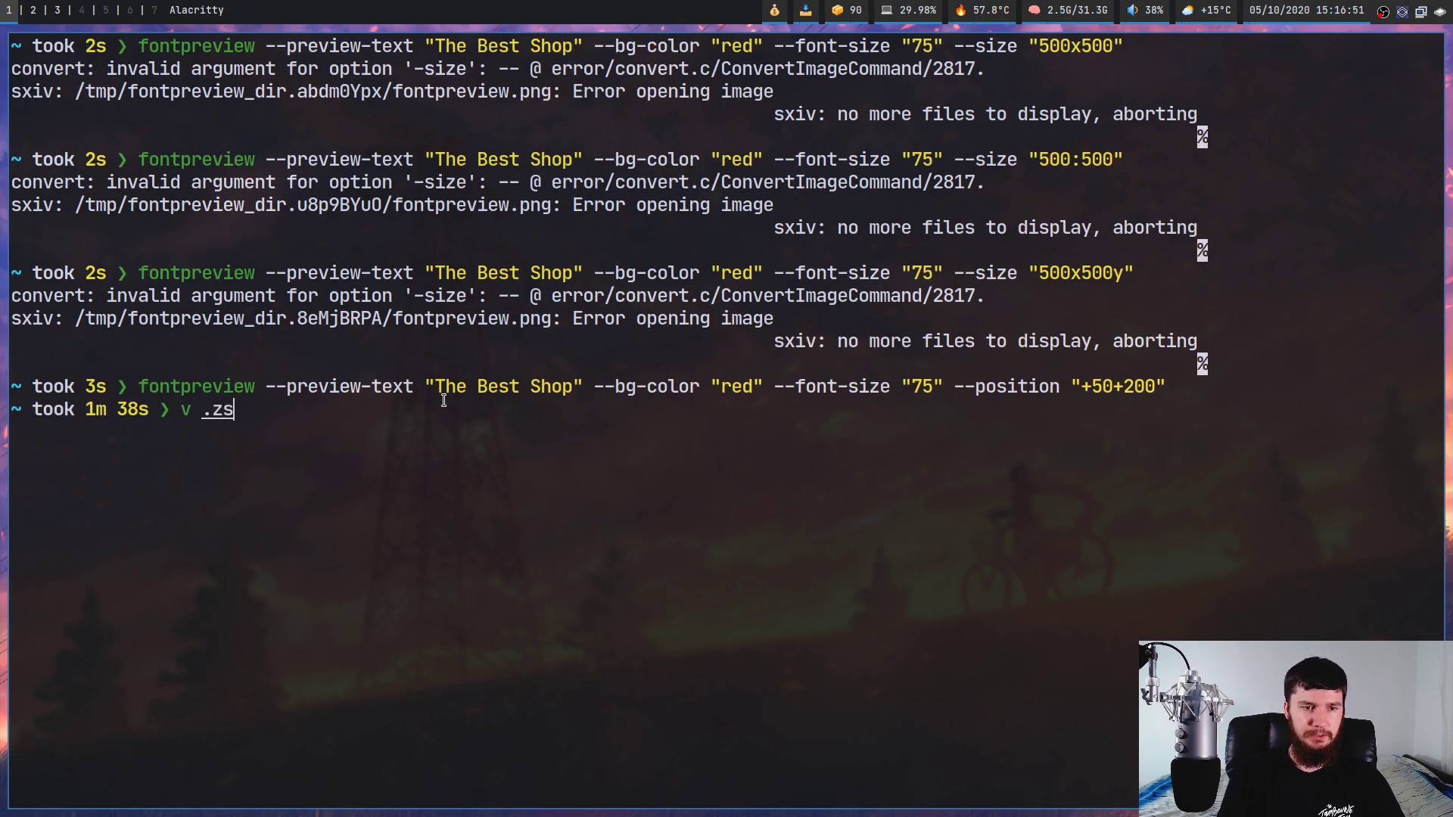
{"action": "type", "text": "eh"}
{"action": "key", "text": "BackSpace"}
{"action": "key", "text": "BackSpace"}
{"action": "type", "text": "henv"}
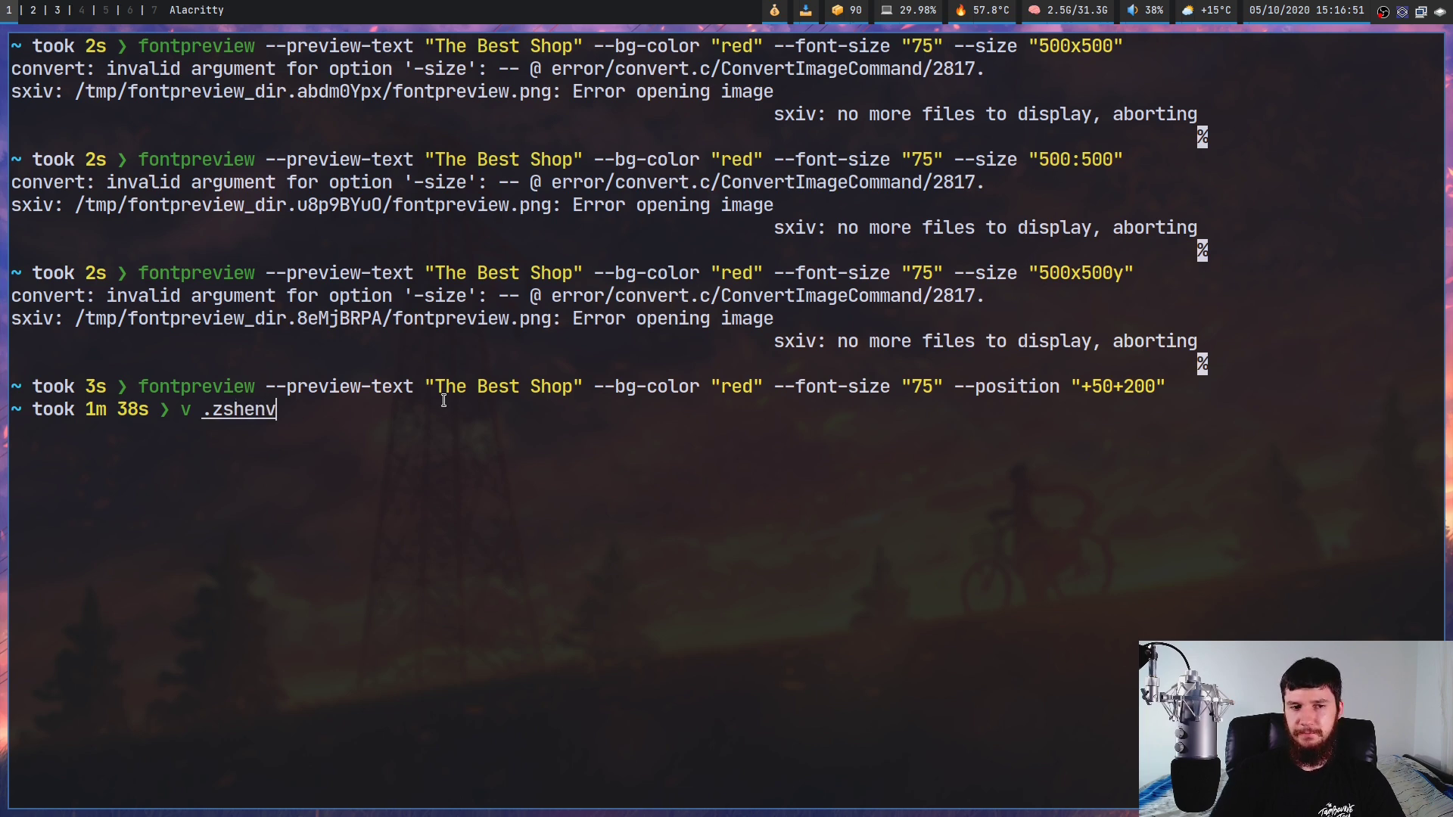
{"action": "key", "text": "Return"}
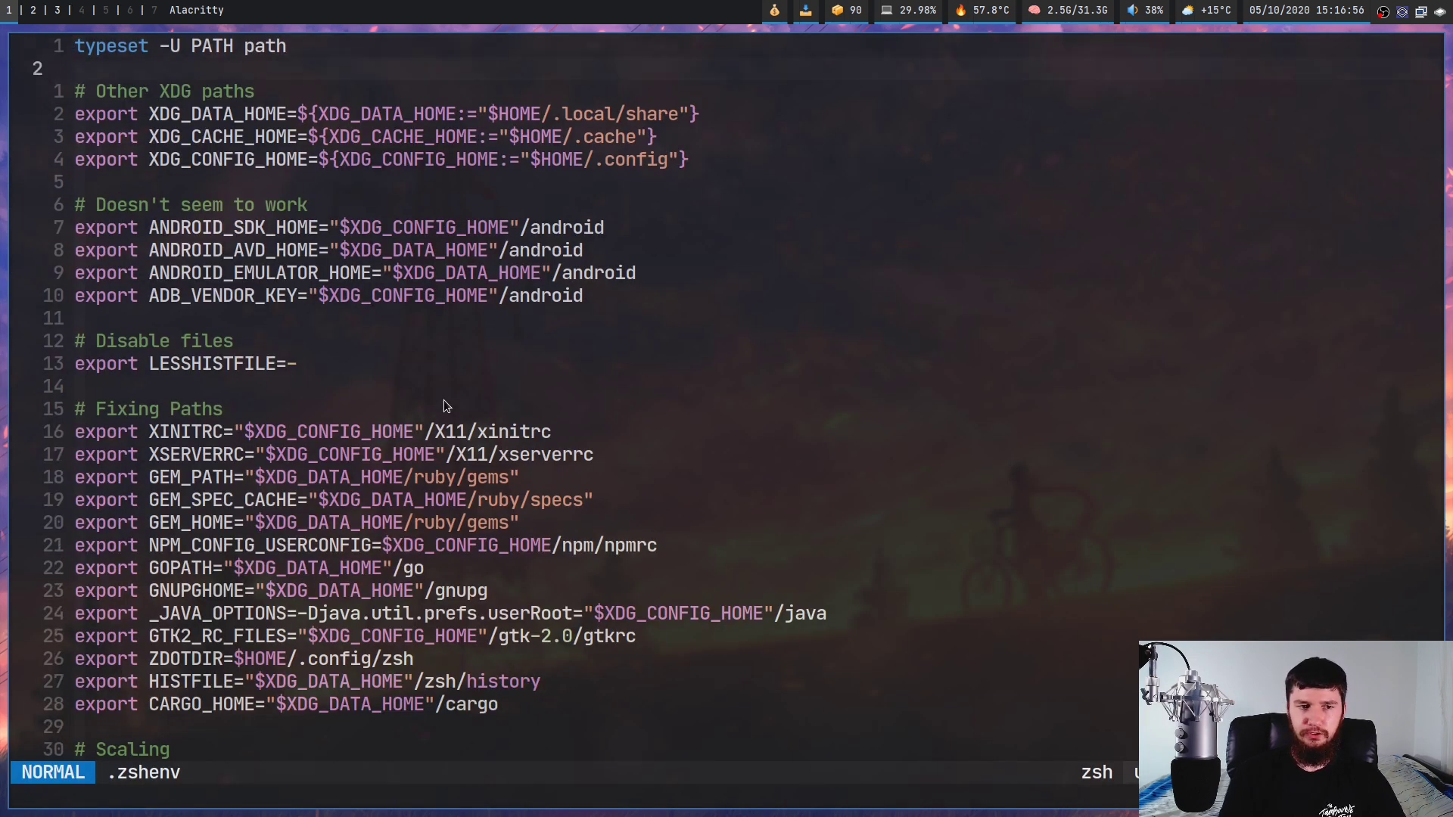
- Paste the FONTPREVIEW_SIZE=532x365 export below the LESSHISTFILE line
{"action": "key", "text": "4"}
{"action": "key", "text": "j"}
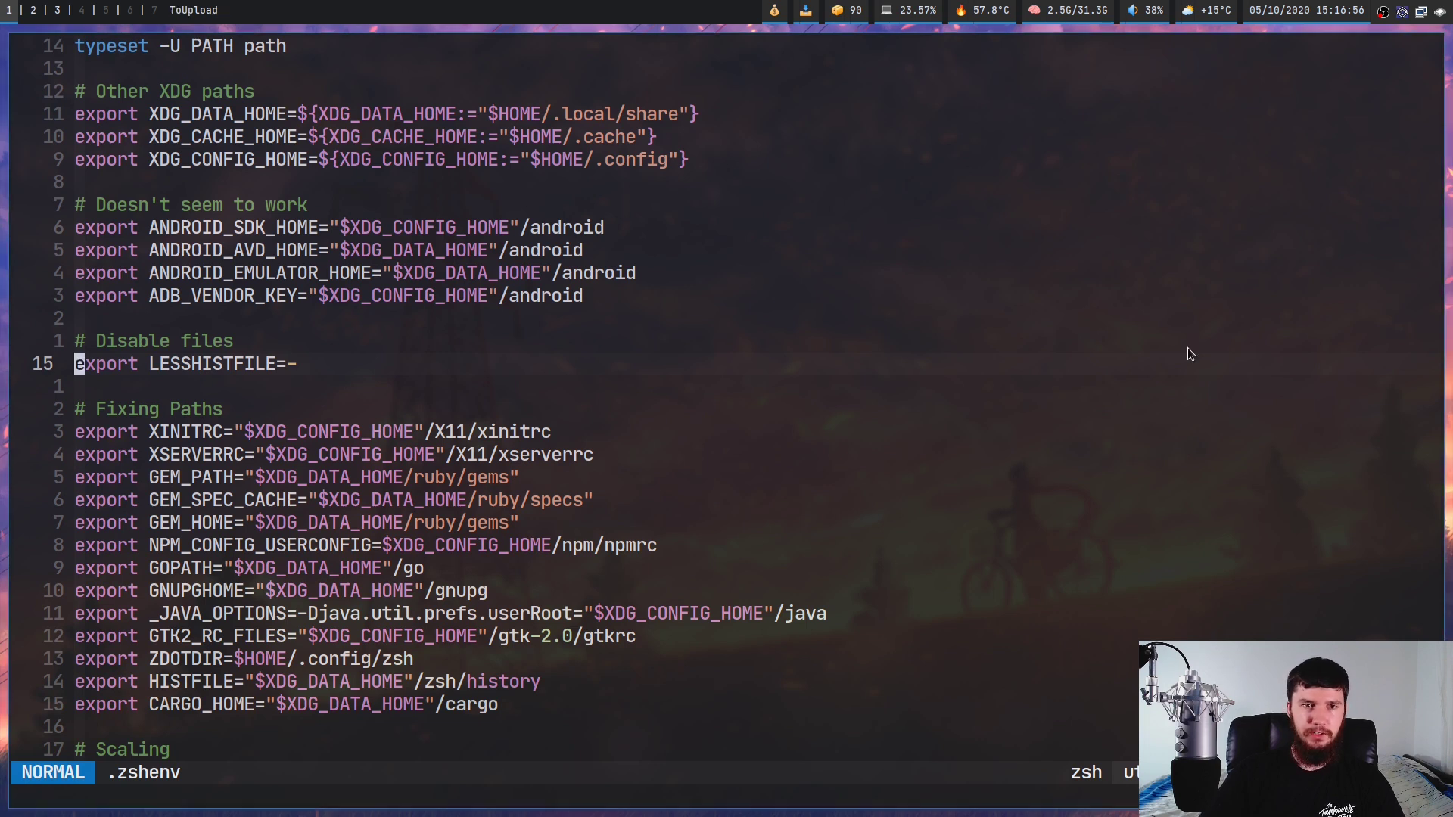
{"action": "key", "text": "p"}
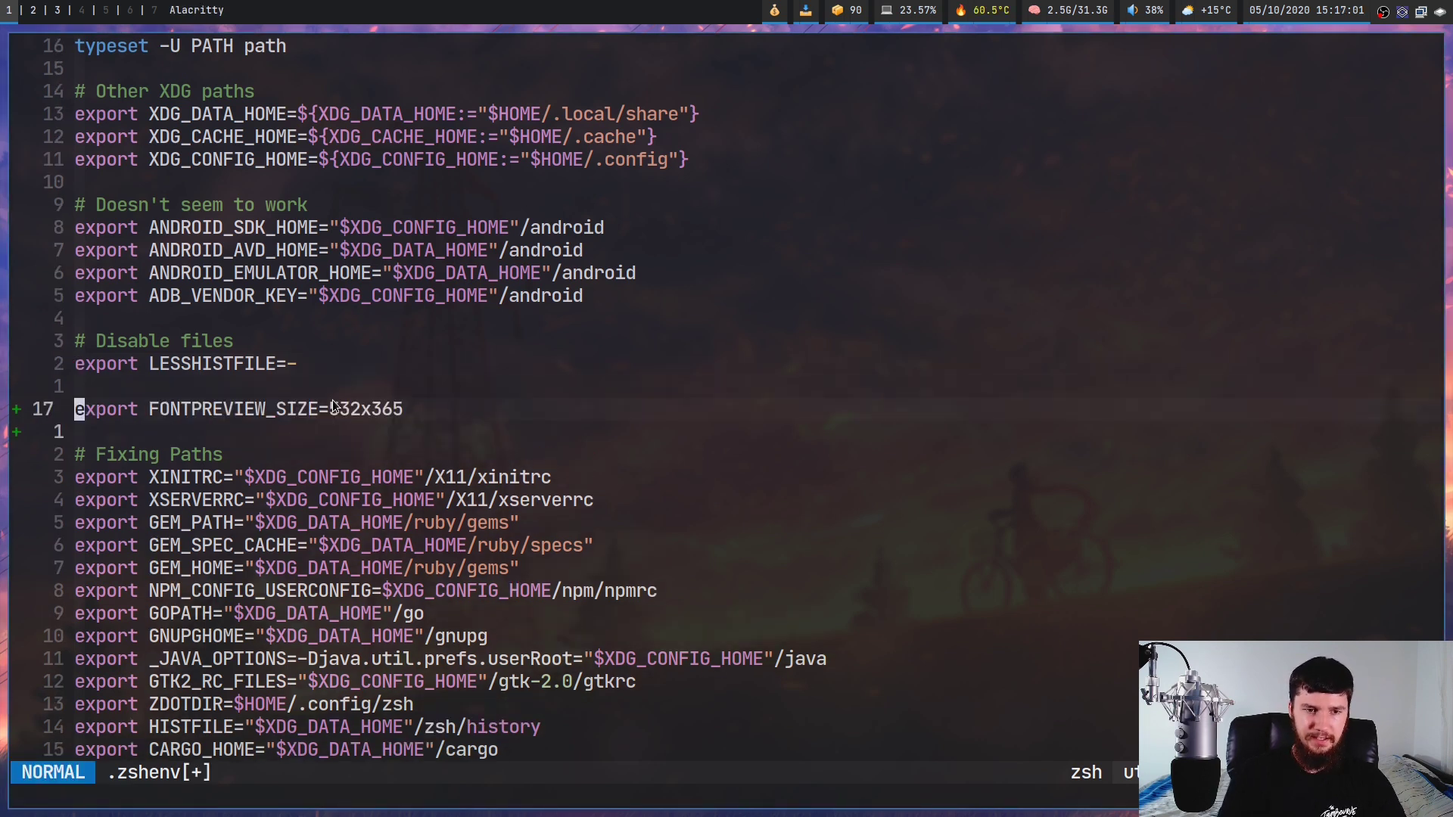
{"action": "key", "text": "l"}
{"action": "key", "text": "l"}
{"action": "key", "text": "l"}
{"action": "key", "text": "l"}
{"action": "key", "text": "l"}
{"action": "key", "text": "l"}
{"action": "key", "text": "l"}
{"action": "key", "text": "l"}
{"action": "key", "text": "l"}
{"action": "key", "text": "l"}
{"action": "key", "text": "l"}
{"action": "key", "text": "l"}
{"action": "key", "text": "l"}
{"action": "key", "text": "l"}
{"action": "key", "text": "l"}
{"action": "key", "text": "l"}
{"action": "key", "text": "l"}
{"action": "key", "text": "l"}
{"action": "key", "text": "l"}
{"action": "key", "text": "l"}
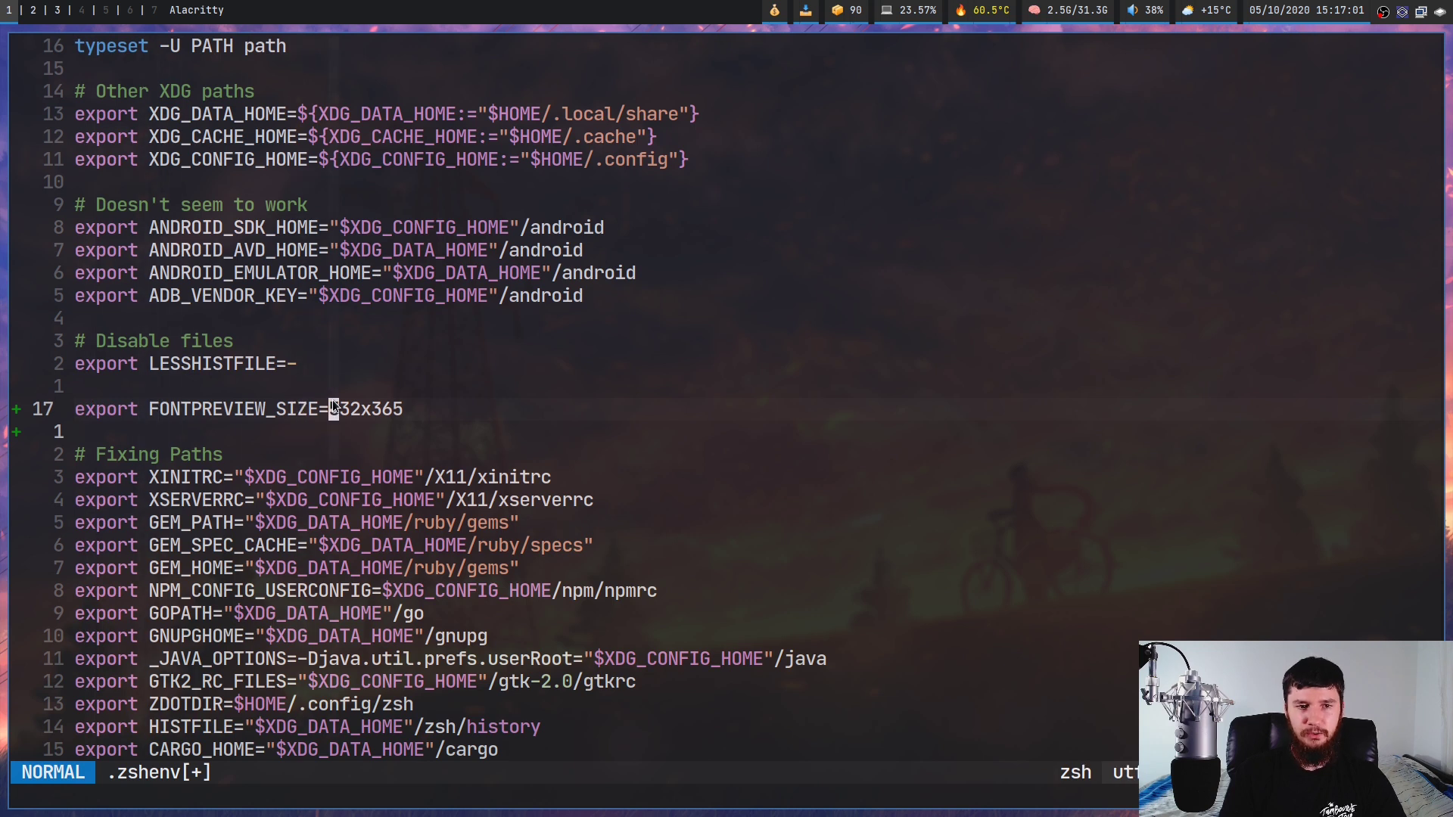
{"action": "key", "text": "l"}
{"action": "key", "text": "l"}
{"action": "key", "text": "l"}
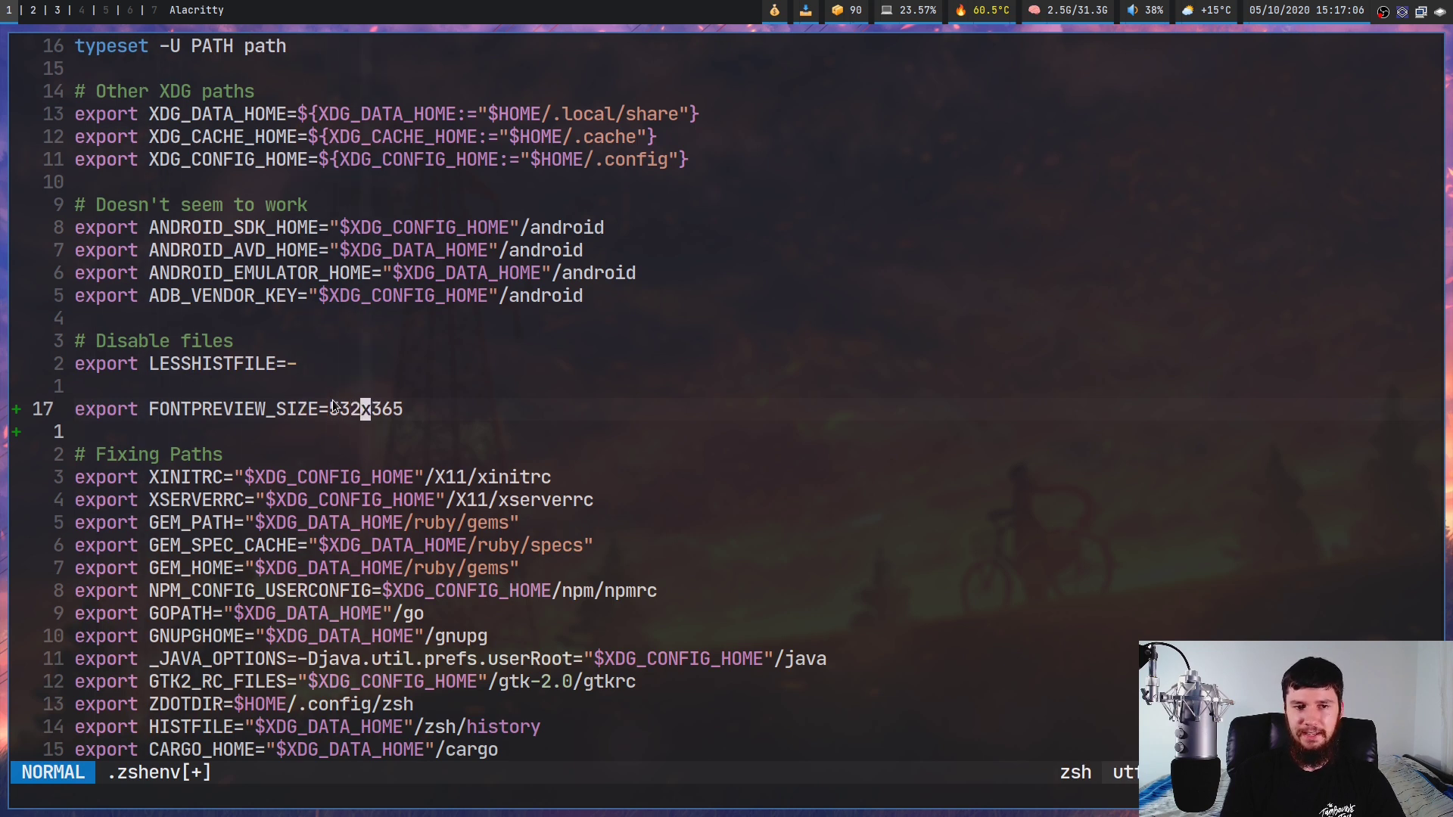
{"action": "key", "text": "l"}
{"action": "key", "text": "h"}
{"action": "key", "text": "h"}
{"action": "key", "text": "h"}
{"action": "key", "text": "h"}
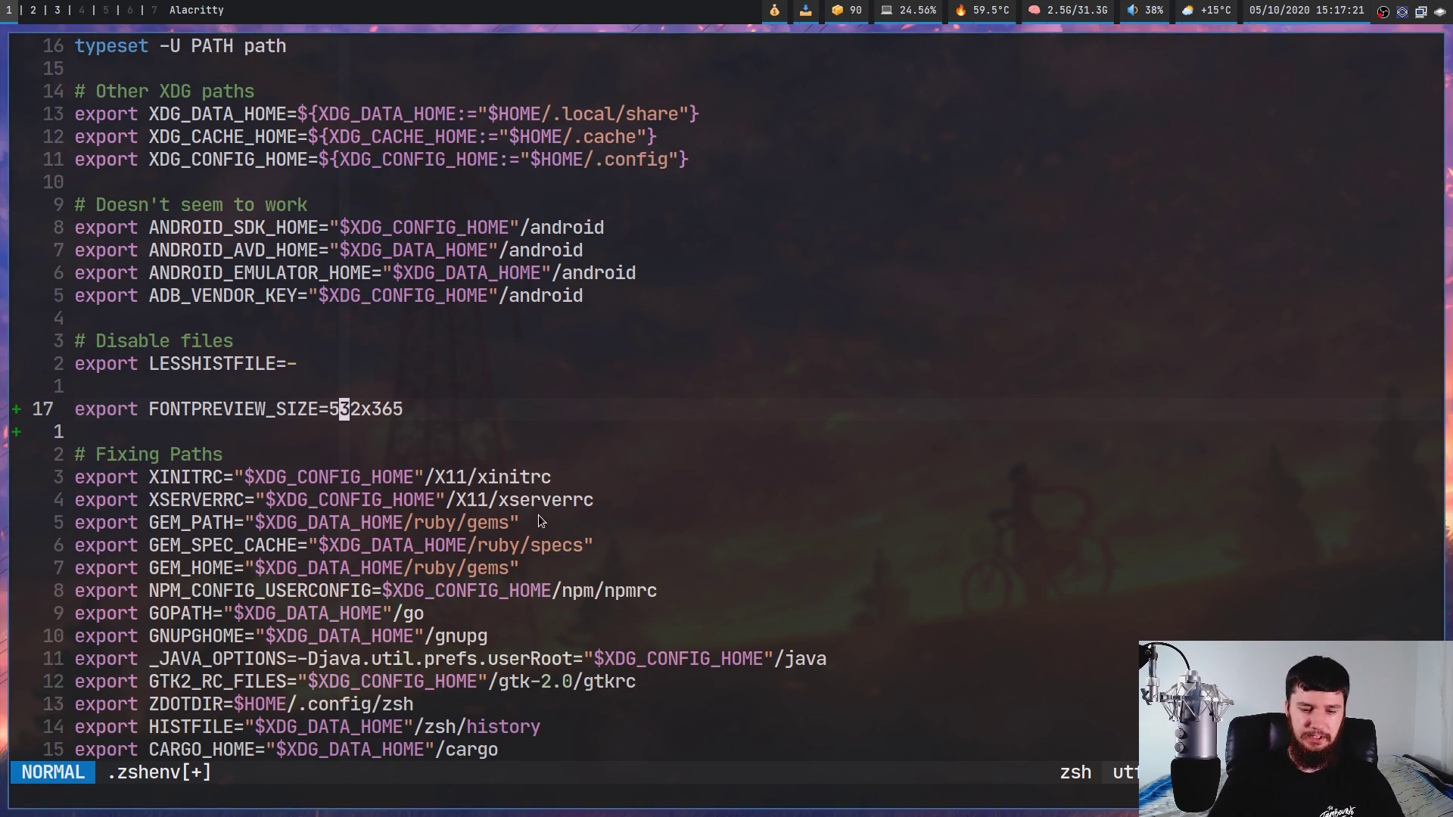
- Paste the FONTPREVIEW_POSITION export and set its horizontal offset to +200
{"action": "key", "text": "o"}
{"action": "key", "text": "Escape"}
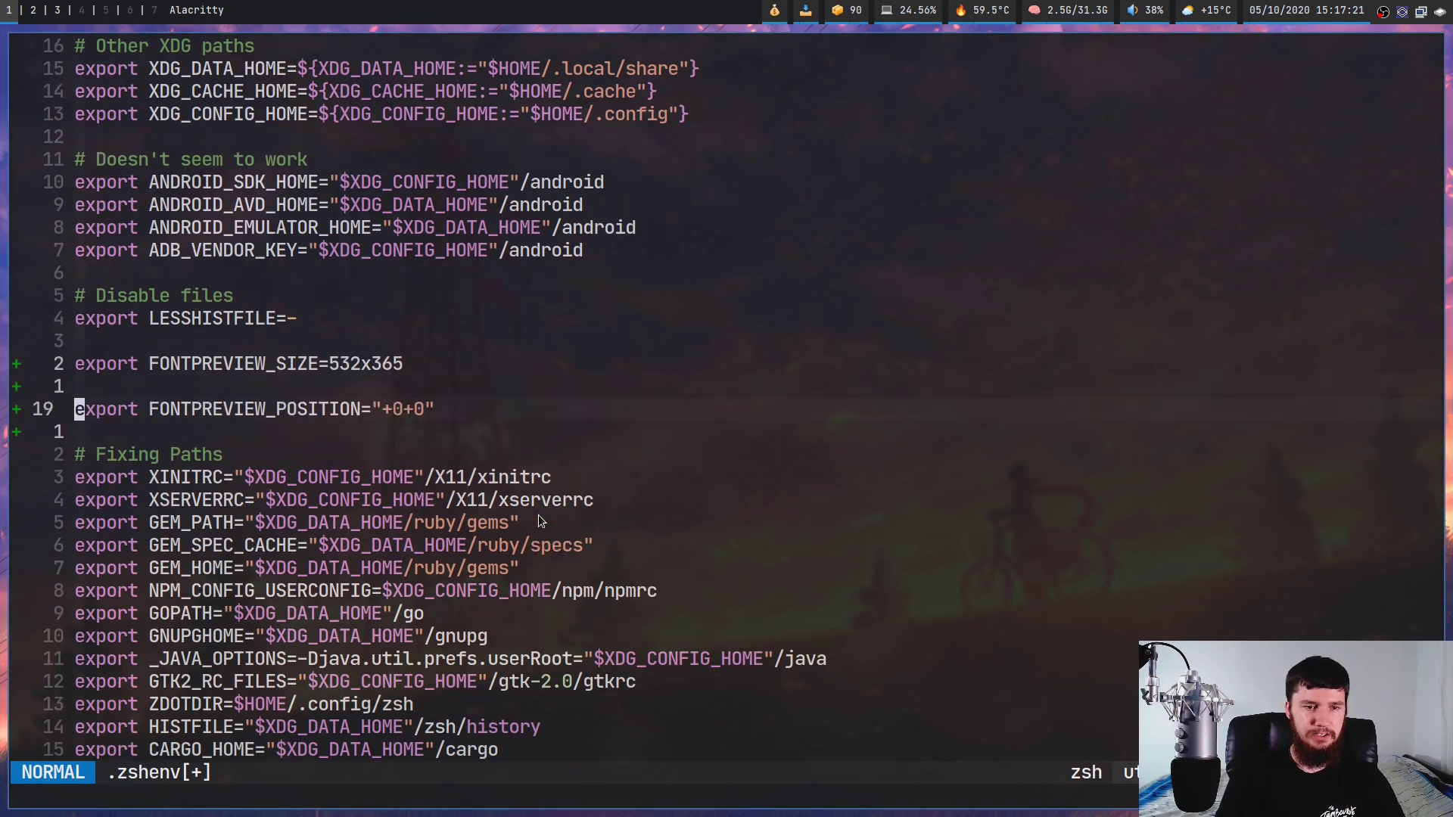
{"action": "key", "text": "l"}
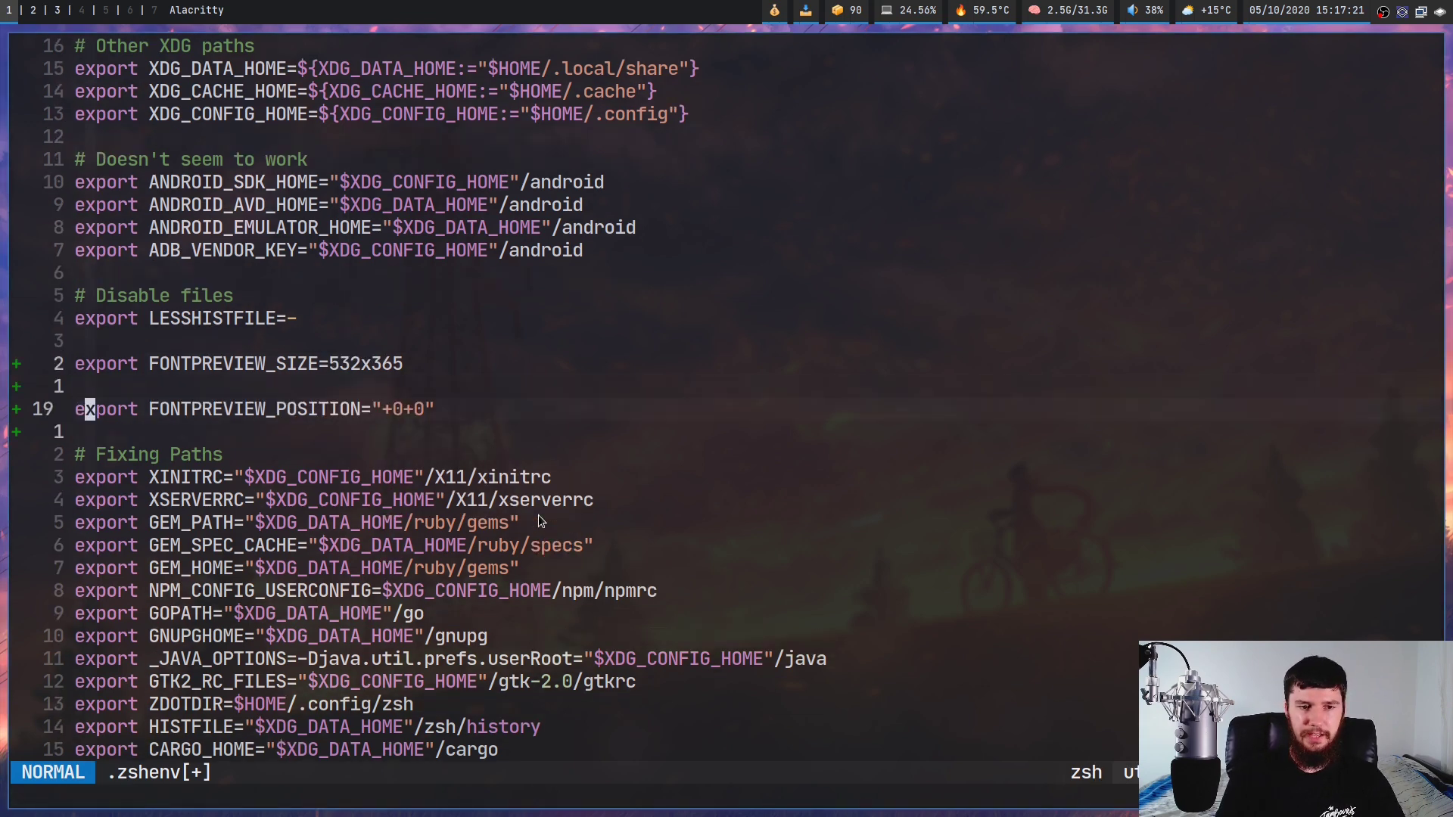
{"action": "key", "text": "e"}
{"action": "key", "text": "l"}
{"action": "key", "text": "l"}
{"action": "key", "text": "l"}
{"action": "key", "text": "l"}
{"action": "key", "text": "l"}
{"action": "key", "text": "l"}
{"action": "key", "text": "l"}
{"action": "key", "text": "l"}
{"action": "key", "text": "l"}
{"action": "key", "text": "l"}
{"action": "key", "text": "l"}
{"action": "key", "text": "l"}
{"action": "key", "text": "l"}
{"action": "key", "text": "l"}
{"action": "key", "text": "l"}
{"action": "key", "text": "l"}
{"action": "key", "text": "l"}
{"action": "key", "text": "l"}
{"action": "key", "text": "l"}
{"action": "key", "text": "l"}
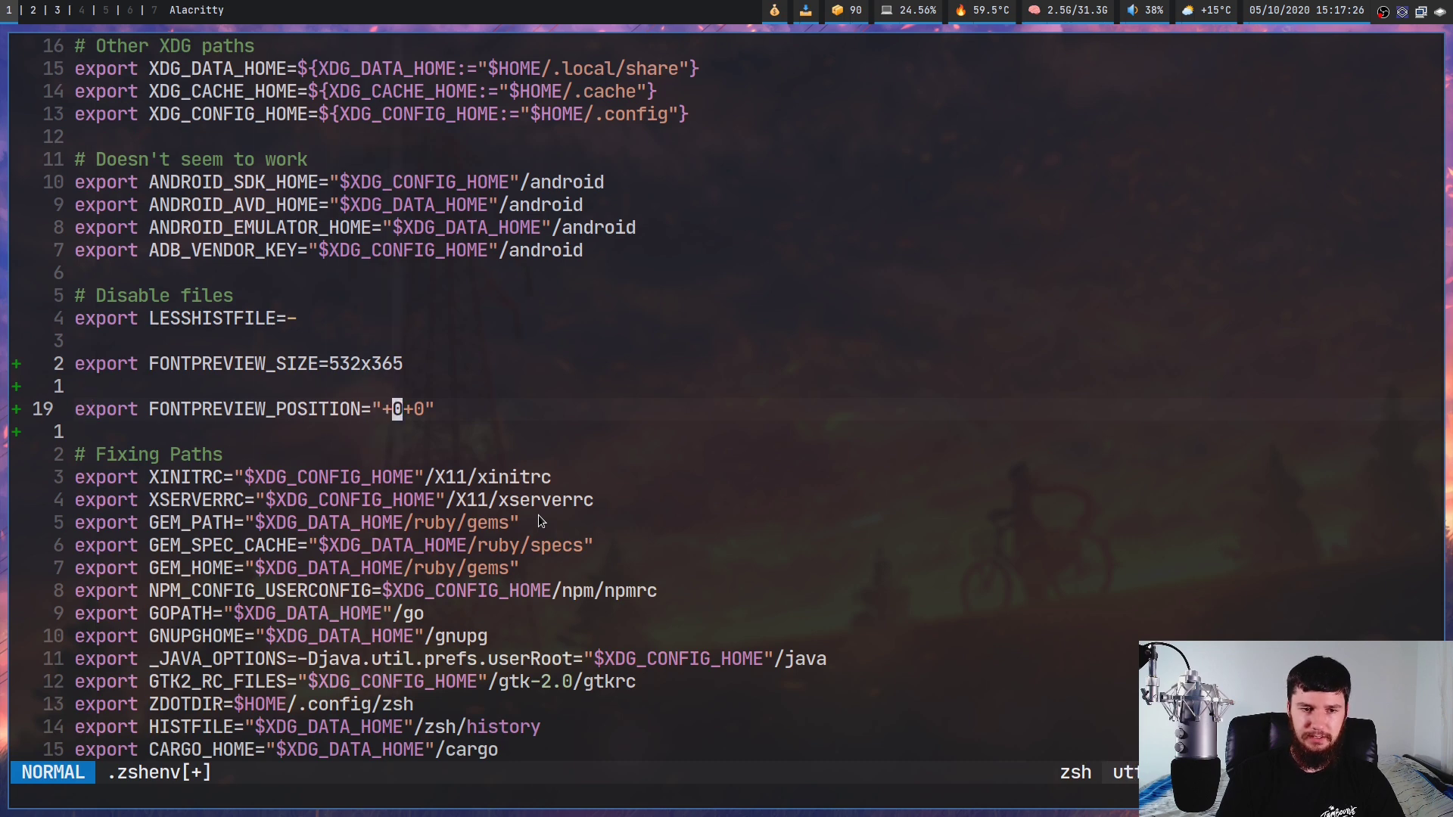
{"action": "key", "text": "a"}
{"action": "key", "text": "BackSpace"}
{"action": "type", "text": "200"}
{"action": "key", "text": "Escape"}
{"action": "key", "text": "u"}
{"action": "key", "text": "ctrl+r"}
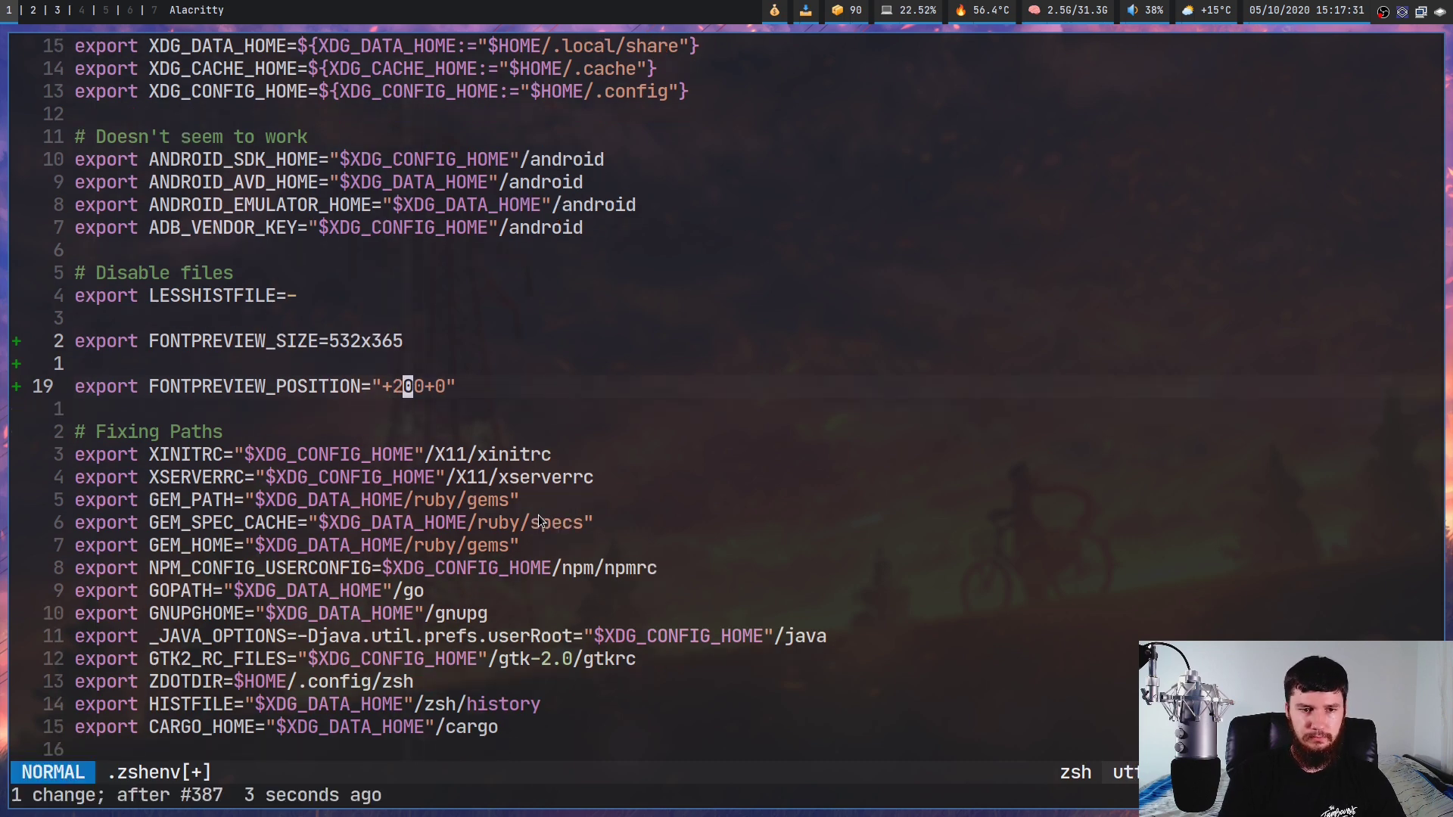
- Change the vertical offset to -10, making the position "+200-10", and save the file
{"action": "key", "text": "l"}
{"action": "key", "text": "l"}
{"action": "type", "text": "xi-"}
{"action": "key", "text": "Escape"}
{"action": "key", "text": "l"}
{"action": "key", "text": "l"}
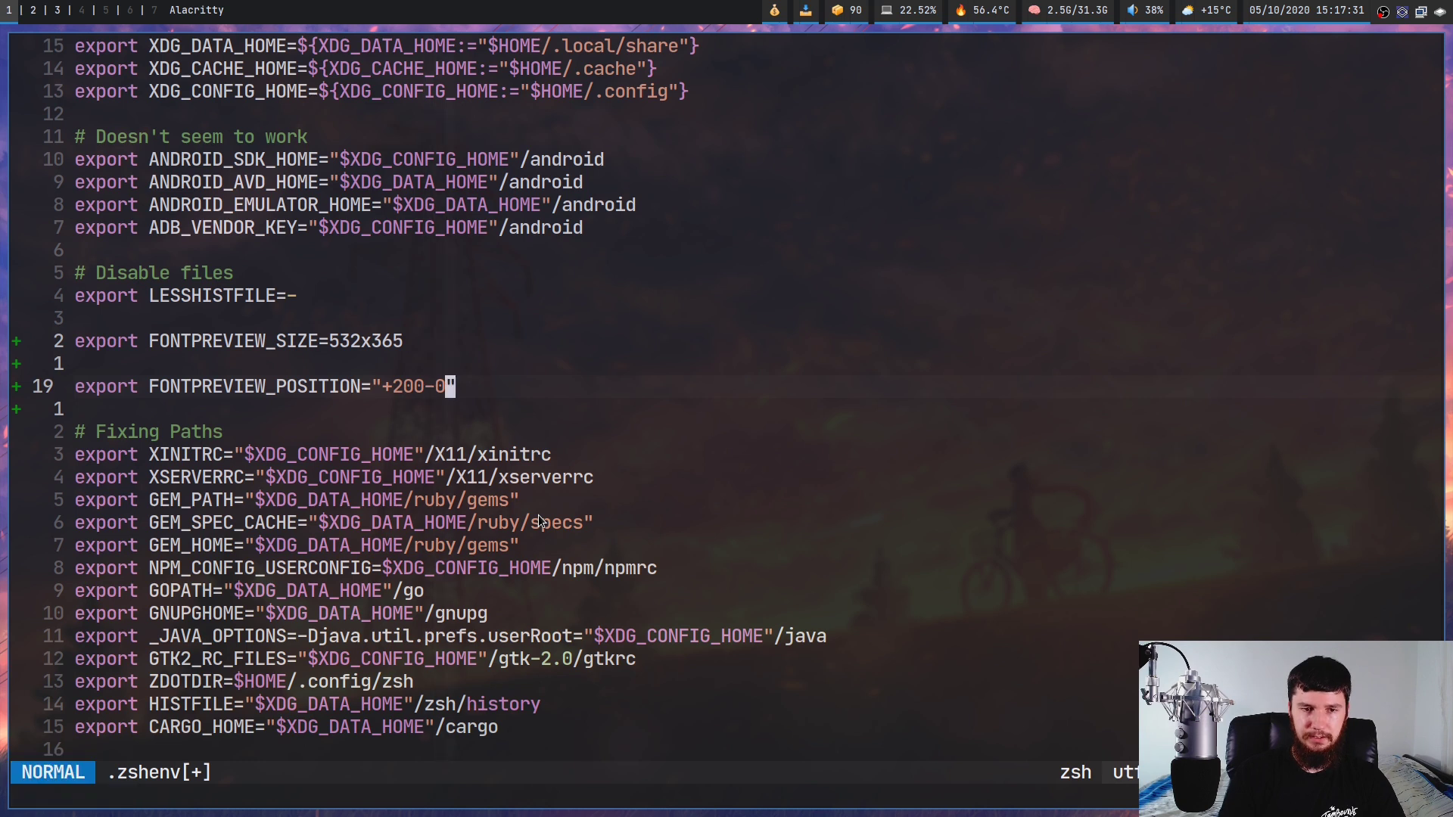
{"action": "key", "text": "i"}
{"action": "key", "text": "BackSpace"}
{"action": "type", "text": "10"}
{"action": "key", "text": "Escape"}
{"action": "type", "text": ":w"}
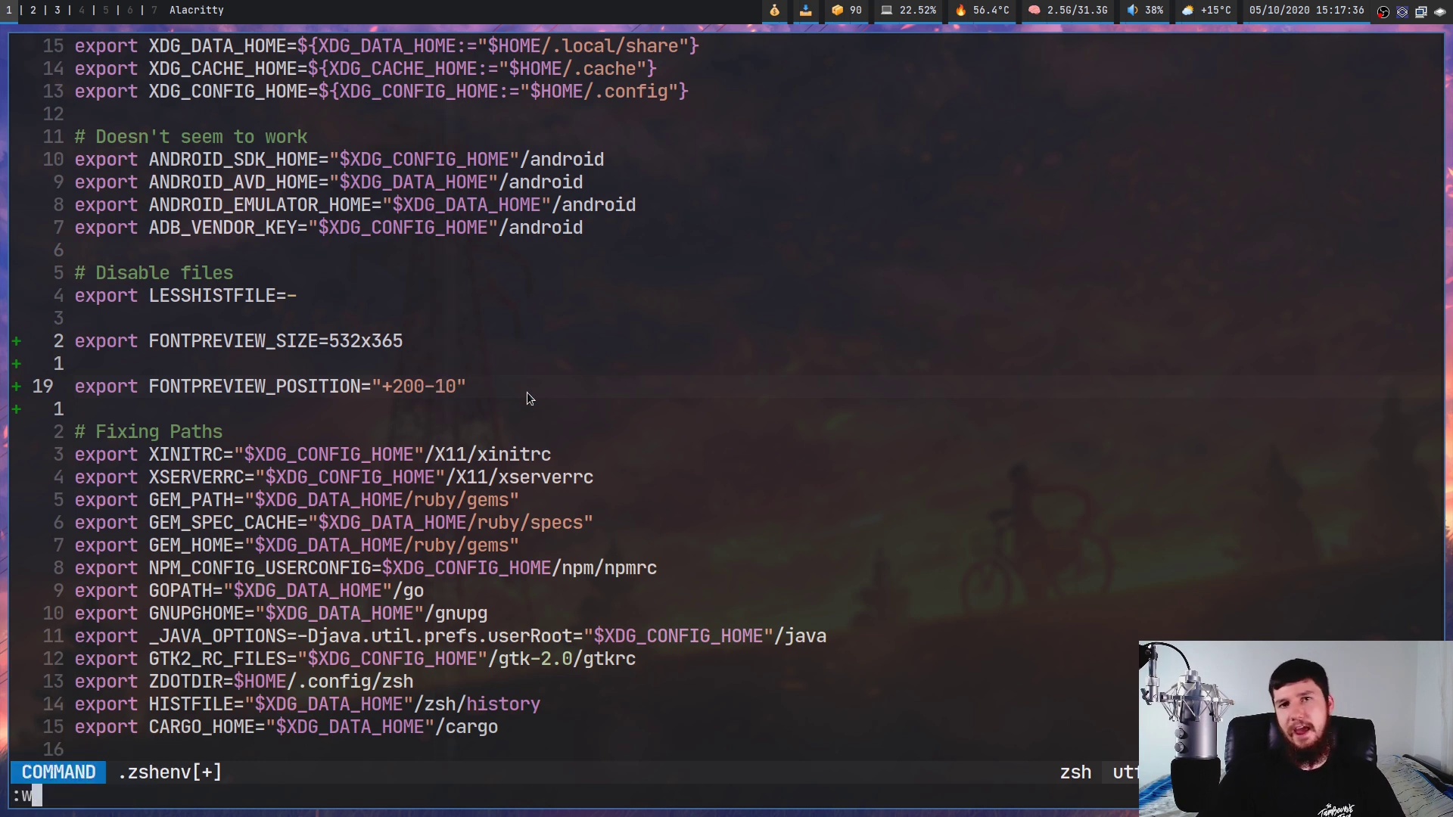
{"action": "key", "text": "Return"}
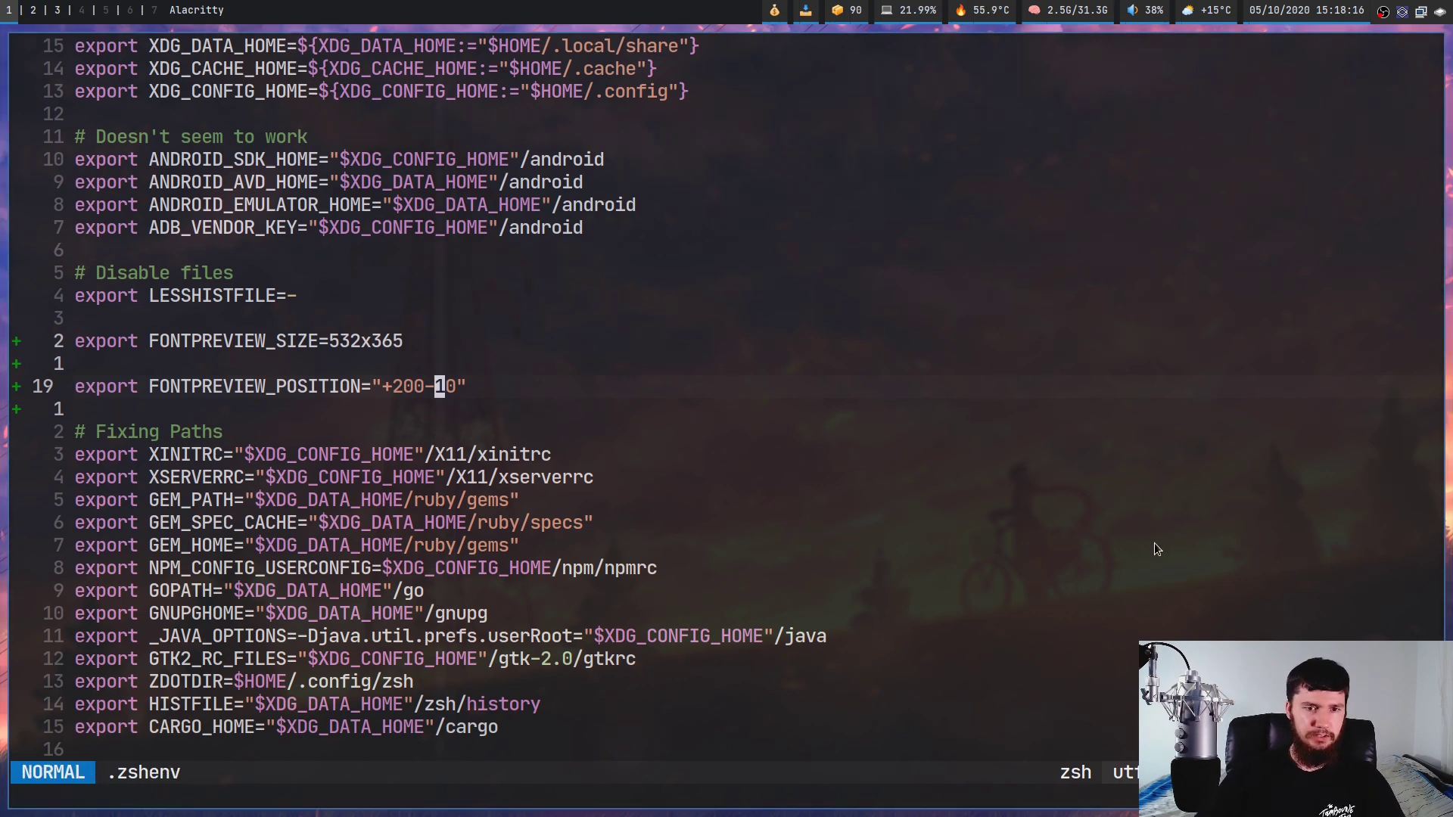
- Paste the FONTPREVIEW_FONT_SIZE=38 export below the position line
{"action": "key", "text": "o"}
{"action": "key", "text": "Escape"}
{"action": "key", "text": "p"}
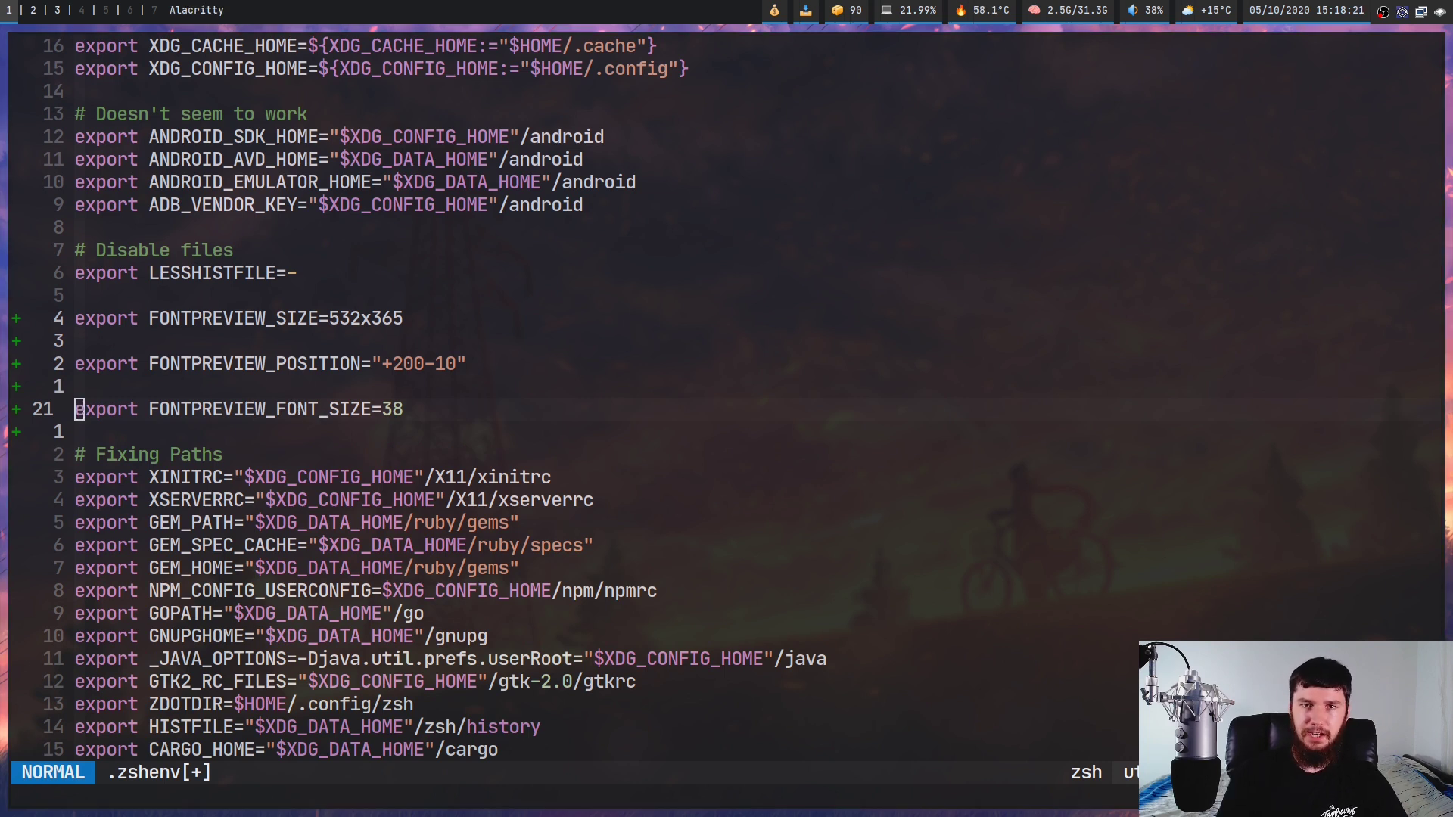
- Paste the FONTPREVIEW_BG_COLOR and FONTPREVIEW_FG_COLOR="#000000" export lines below the font size
{"action": "key", "text": "o"}
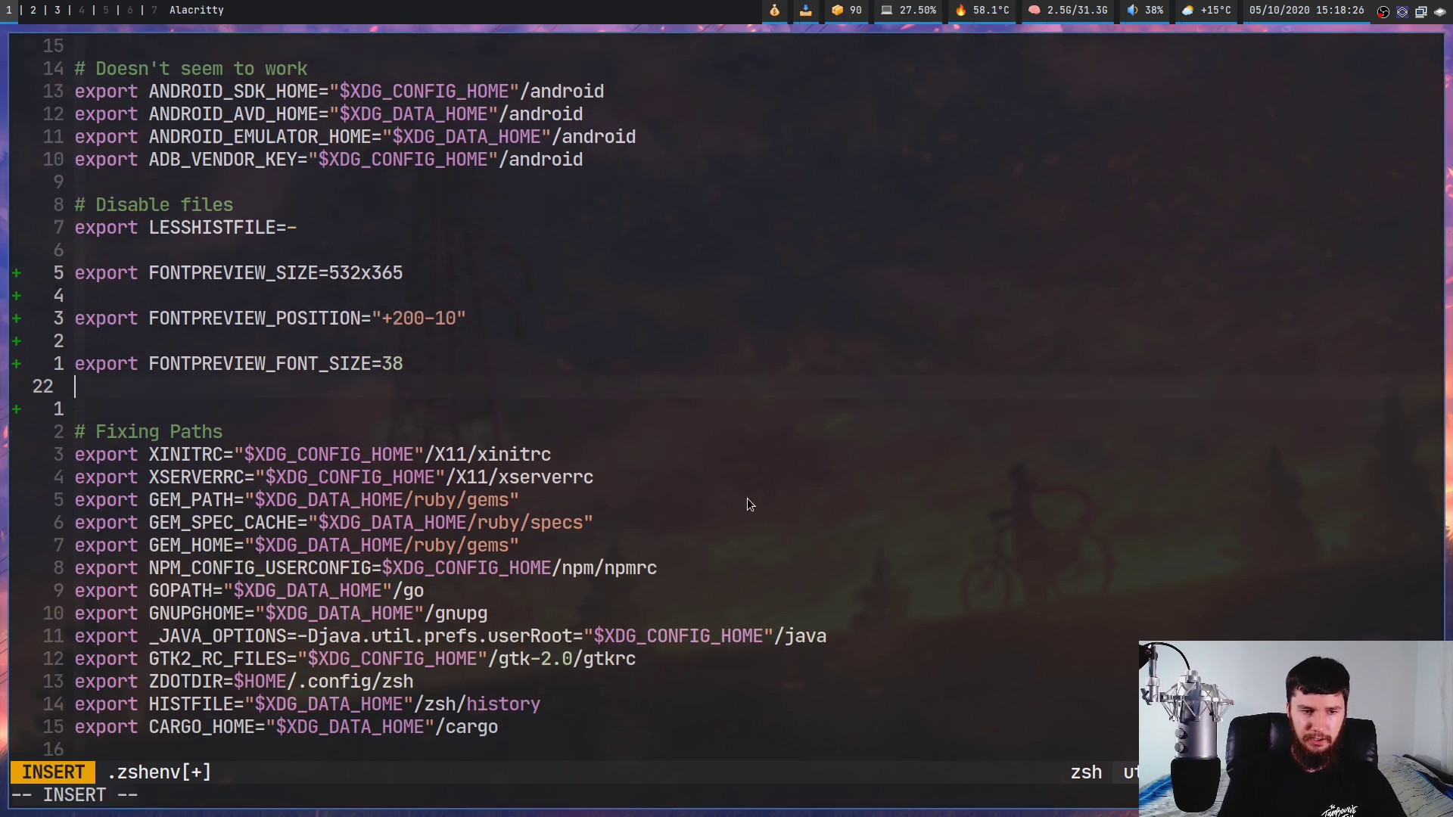
{"action": "key", "text": "Escape"}
{"action": "key", "text": "p"}
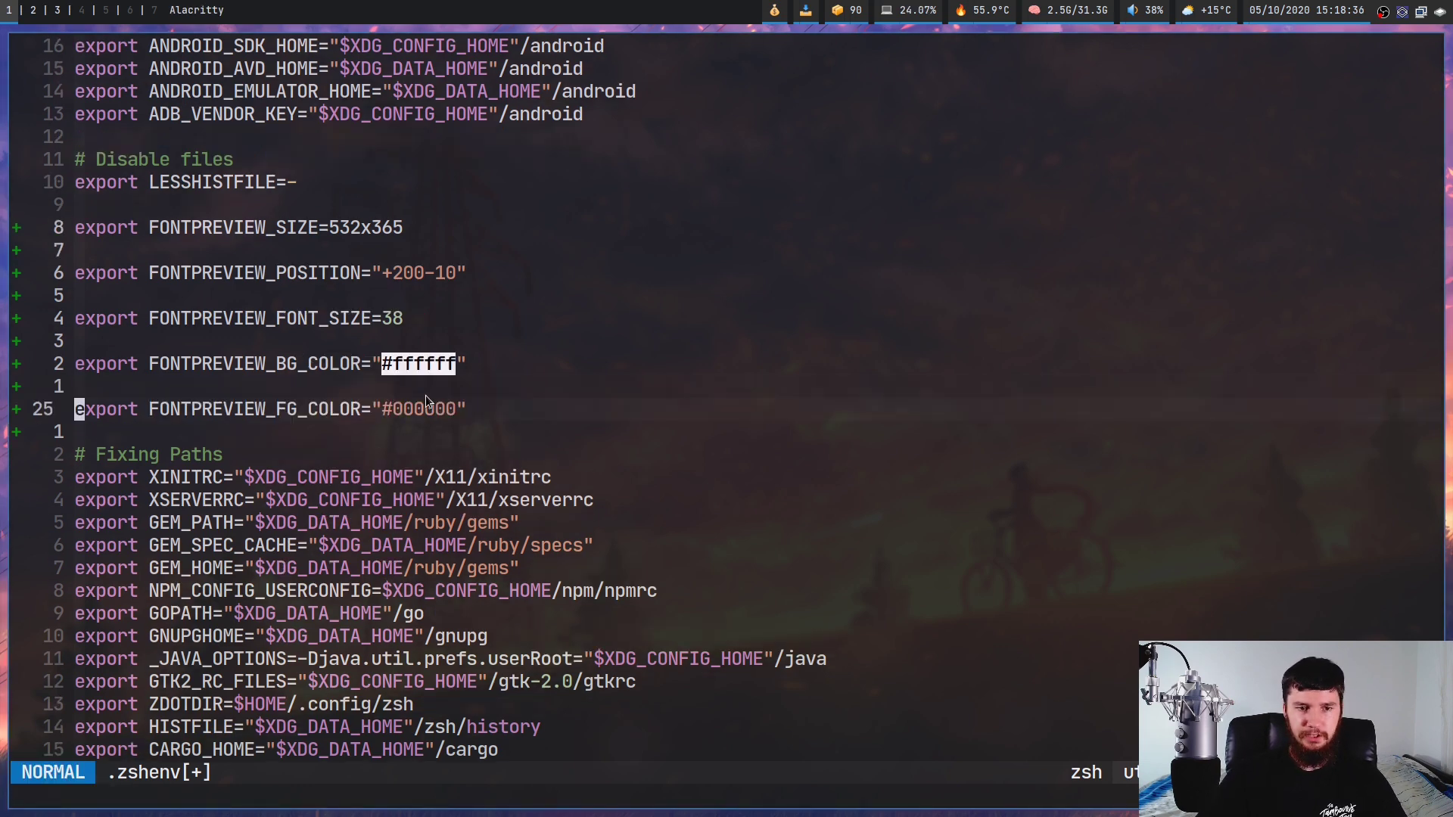
{"action": "key", "text": "O"}
{"action": "key", "text": "Escape"}
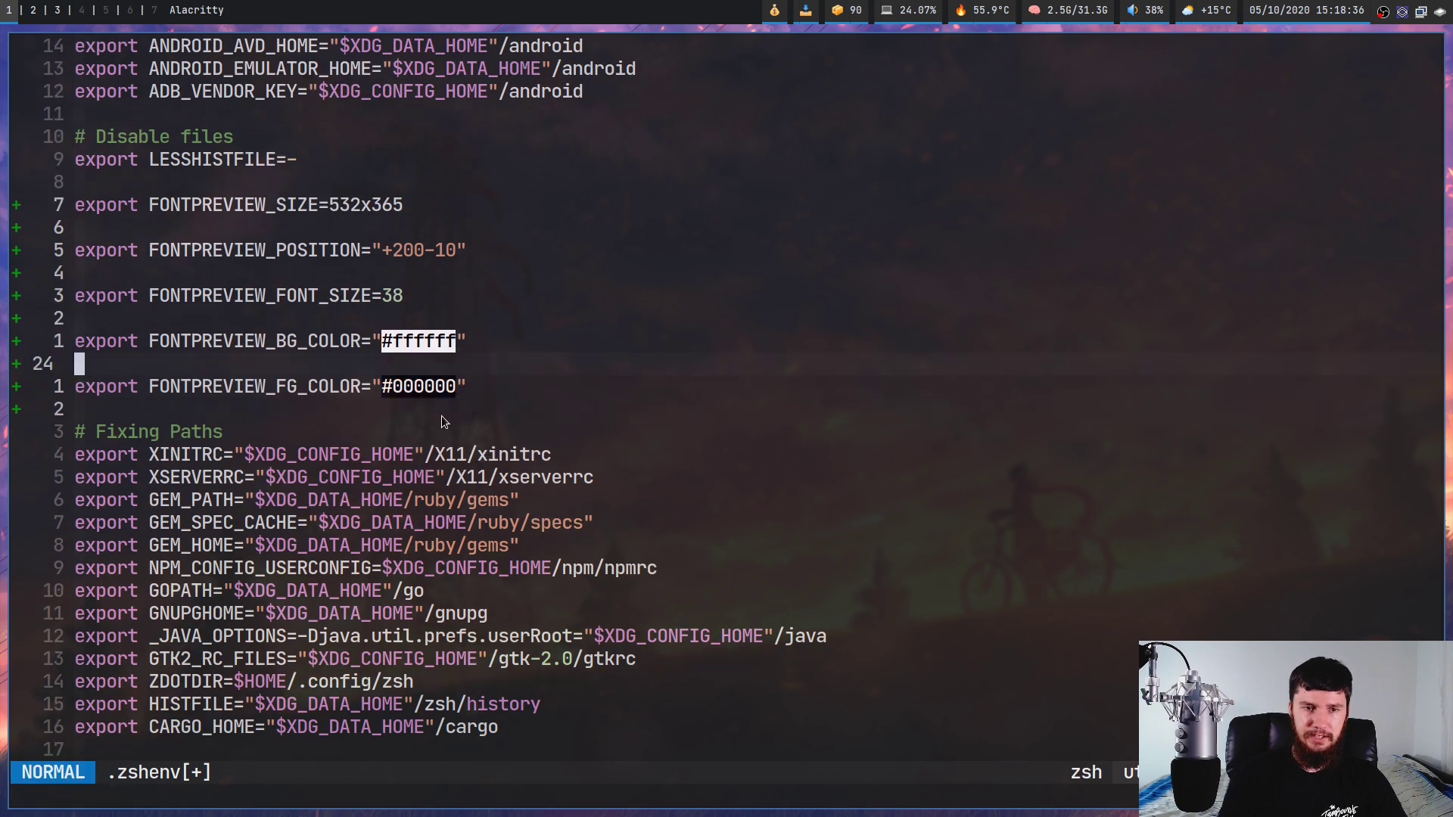
- Change the background colour value from #ffffff to "red" and save .zshenv
{"action": "key", "text": "k"}
{"action": "key", "text": "A"}
{"action": "key", "text": "ctrl+w"}
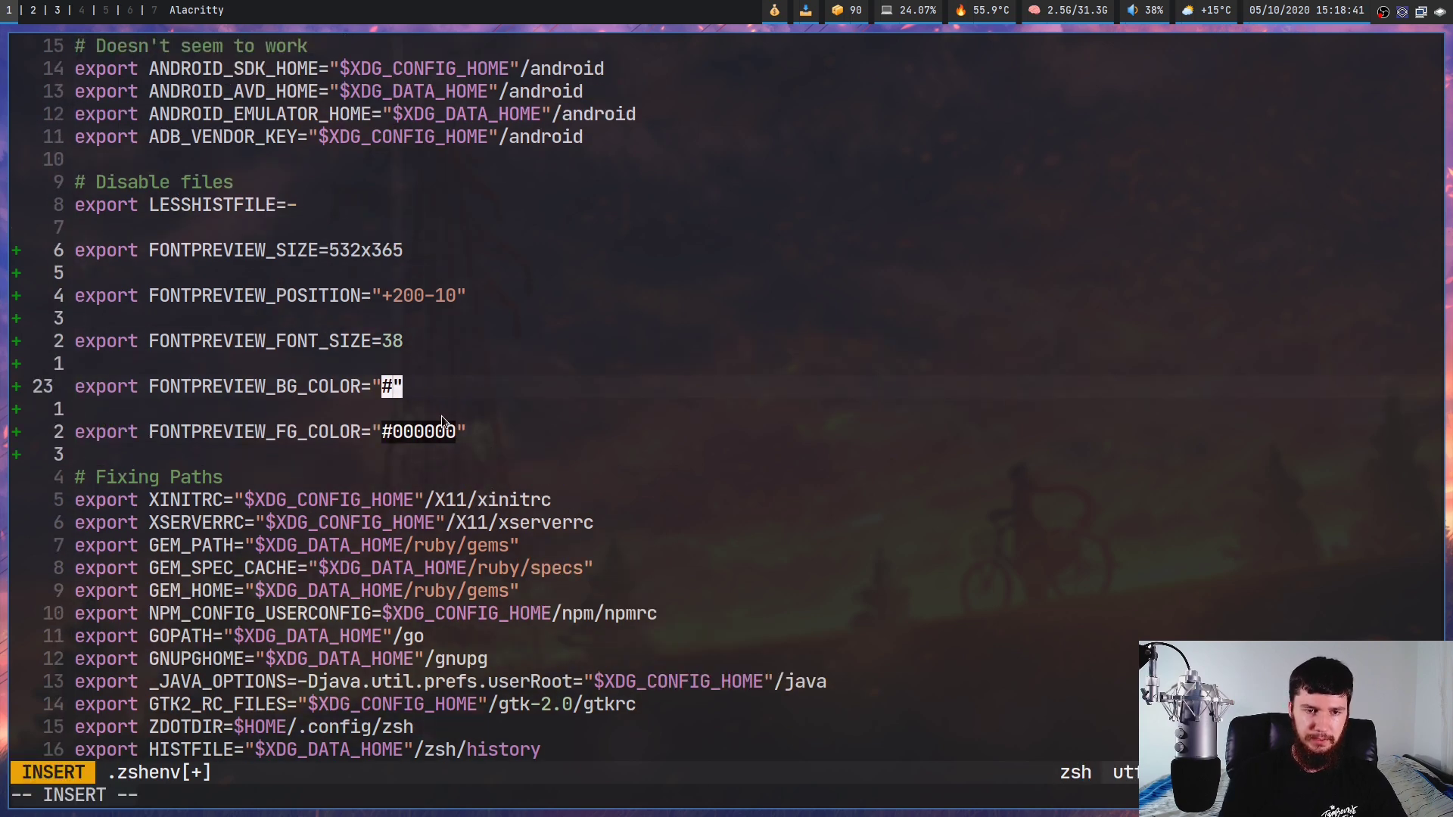
{"action": "key", "text": "BackSpace"}
{"action": "type", "text": "red"}
{"action": "key", "text": "Escape"}
{"action": "key", "text": "j"}
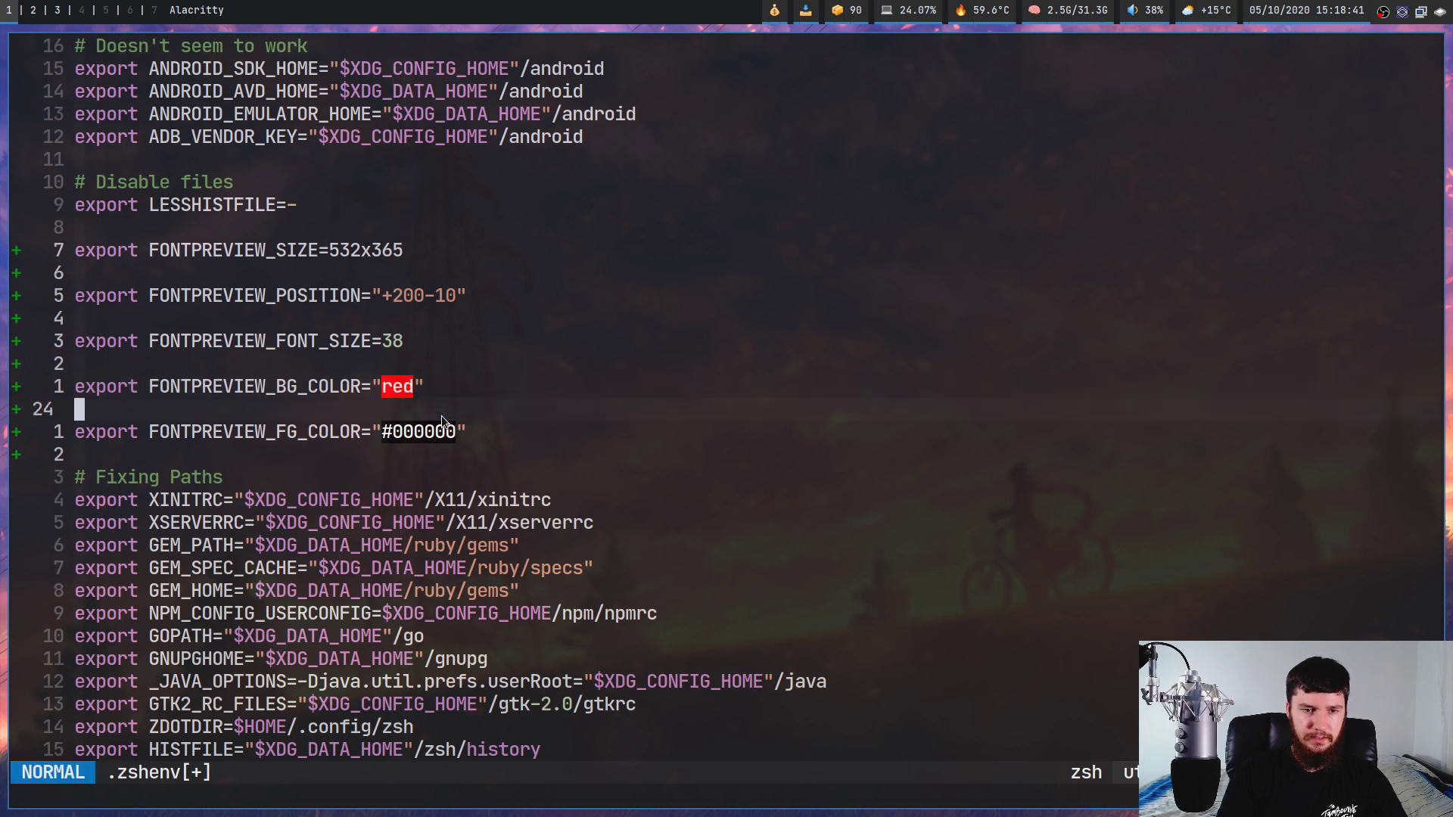
{"action": "type", "text": "j:w"}
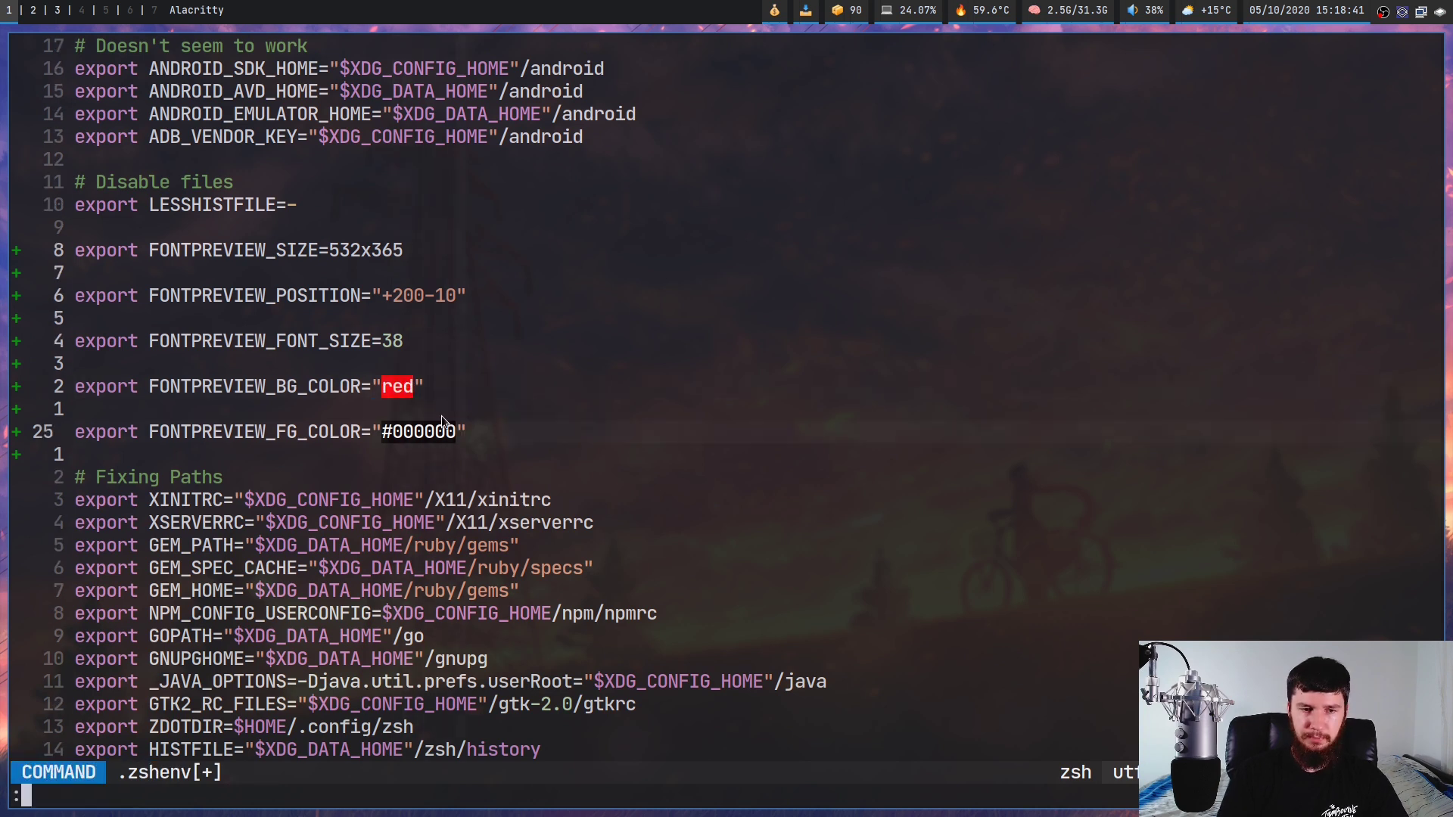
{"action": "key", "text": "Return"}
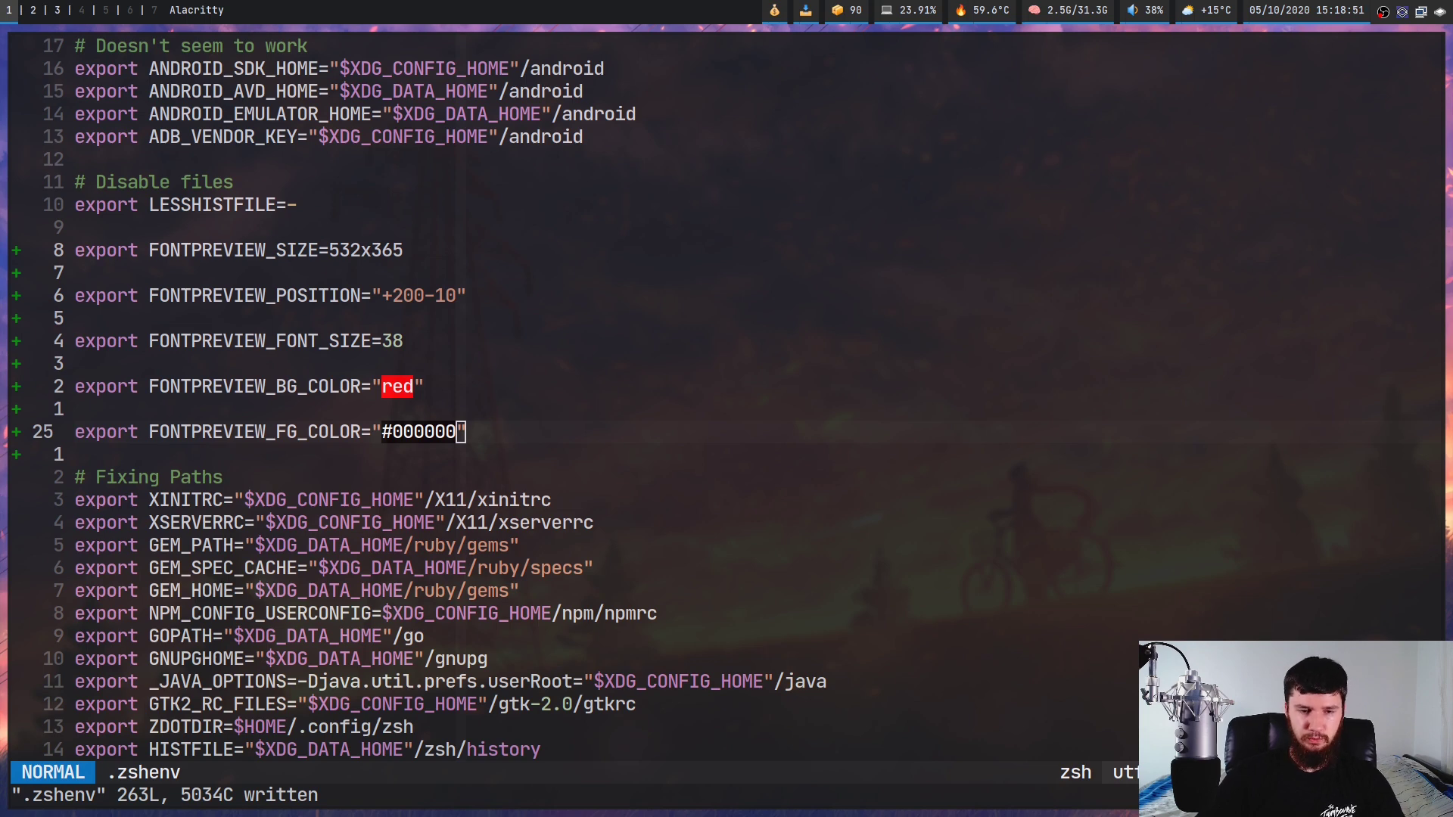
- Paste the FONTPREVIEW_PREVIEW_TEXT export line below the foreground colour
{"action": "key", "text": "o"}
{"action": "key", "text": "Escape"}
{"action": "key", "text": "p"}
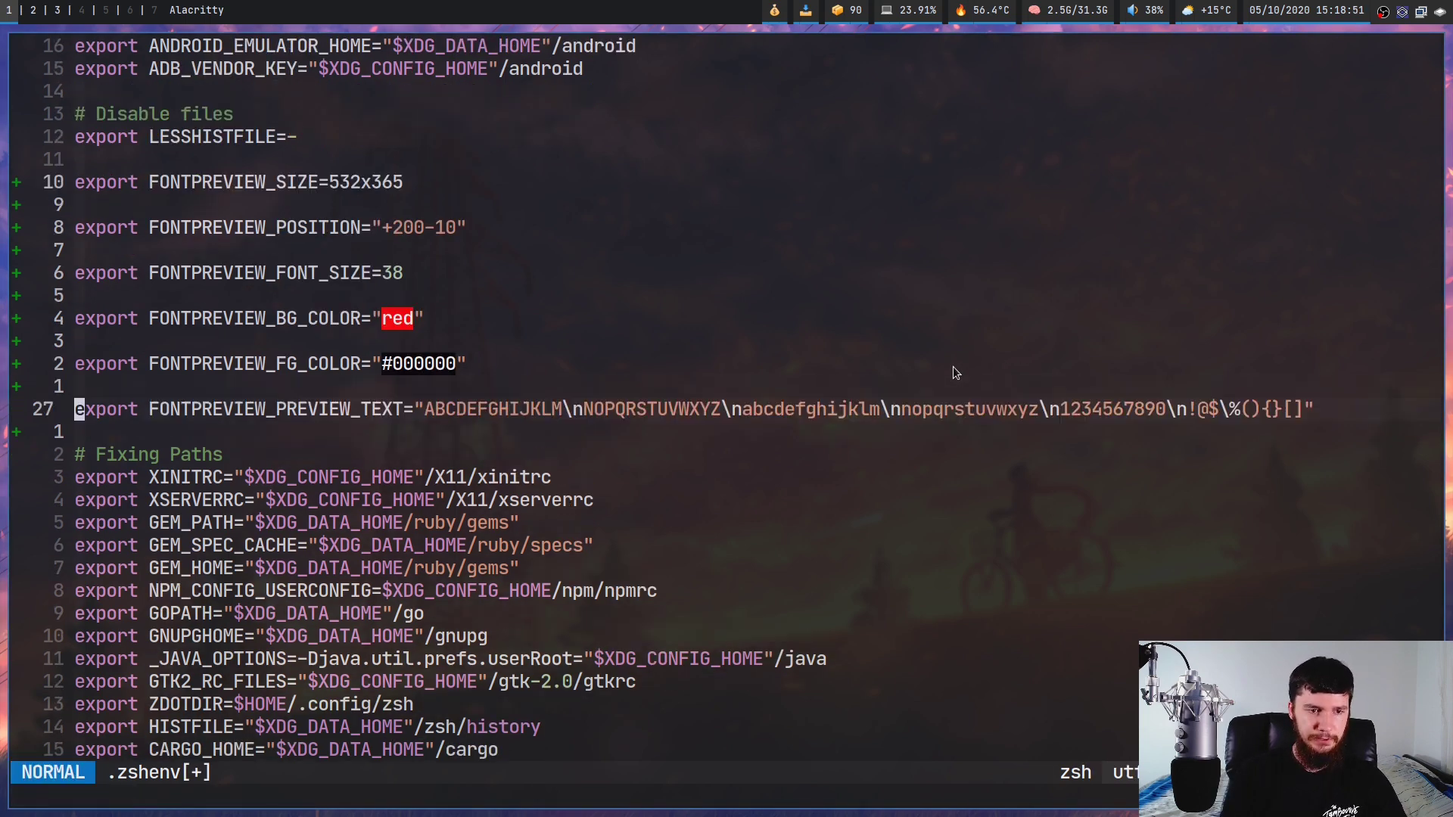
- Replace the capitals ABCDEFGHIJKLM on the first text line with GGGGGGGGGGGG
{"action": "left_click", "coordinate": [536, 409]}
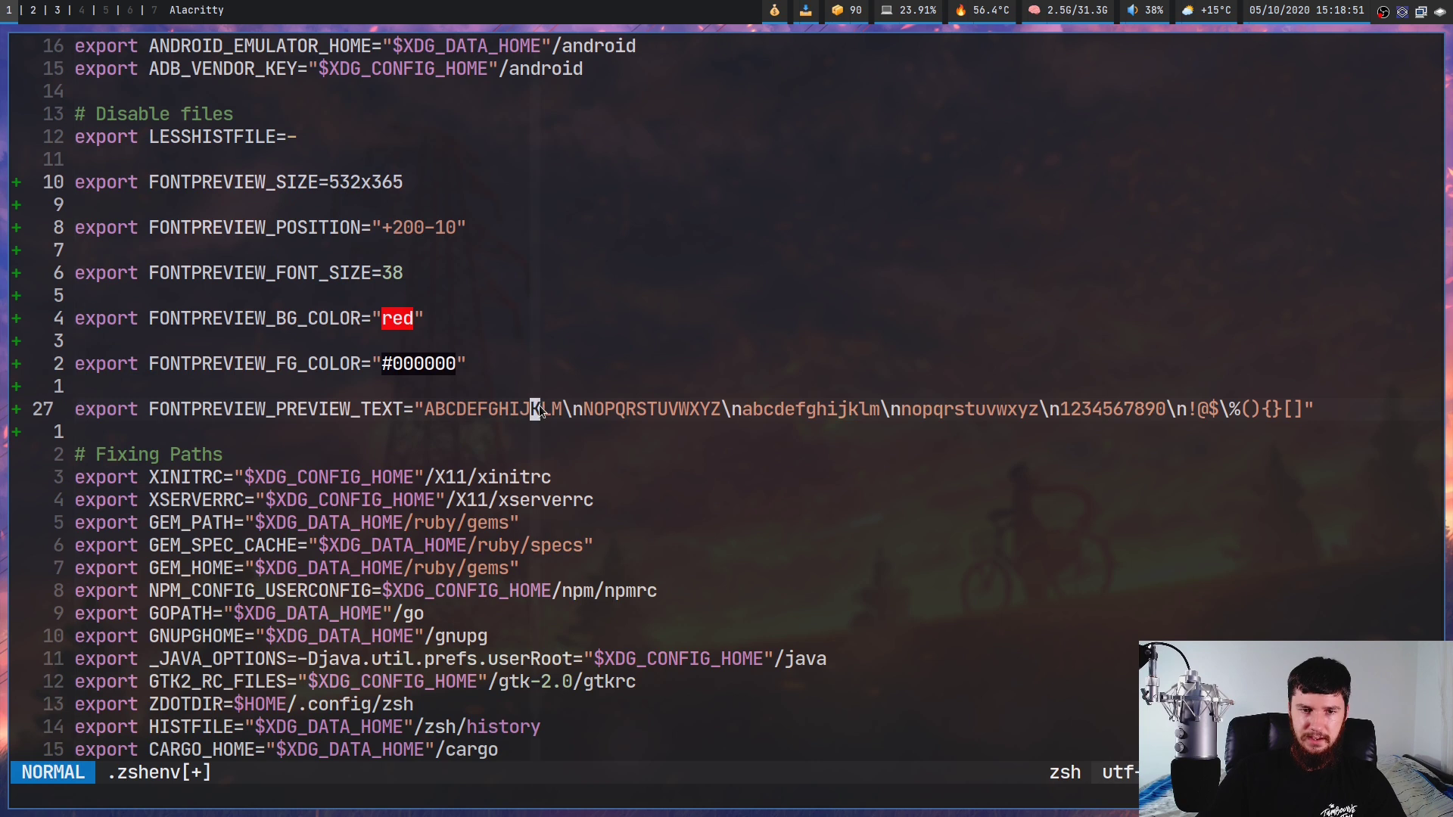
{"action": "left_click", "coordinate": [575, 408]}
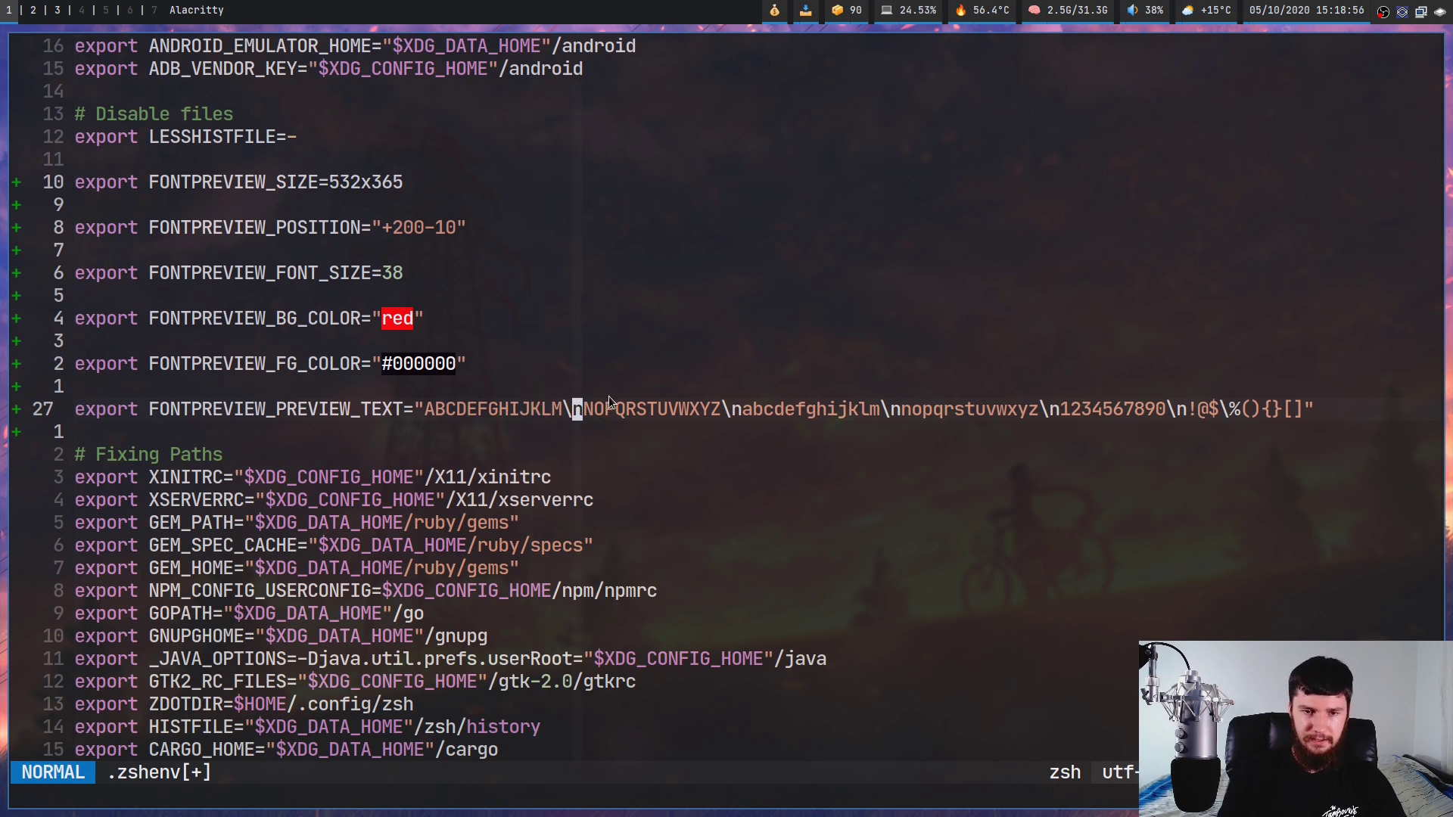
{"action": "key", "text": "h"}
{"action": "key", "text": "i"}
{"action": "key", "text": "BackSpace"}
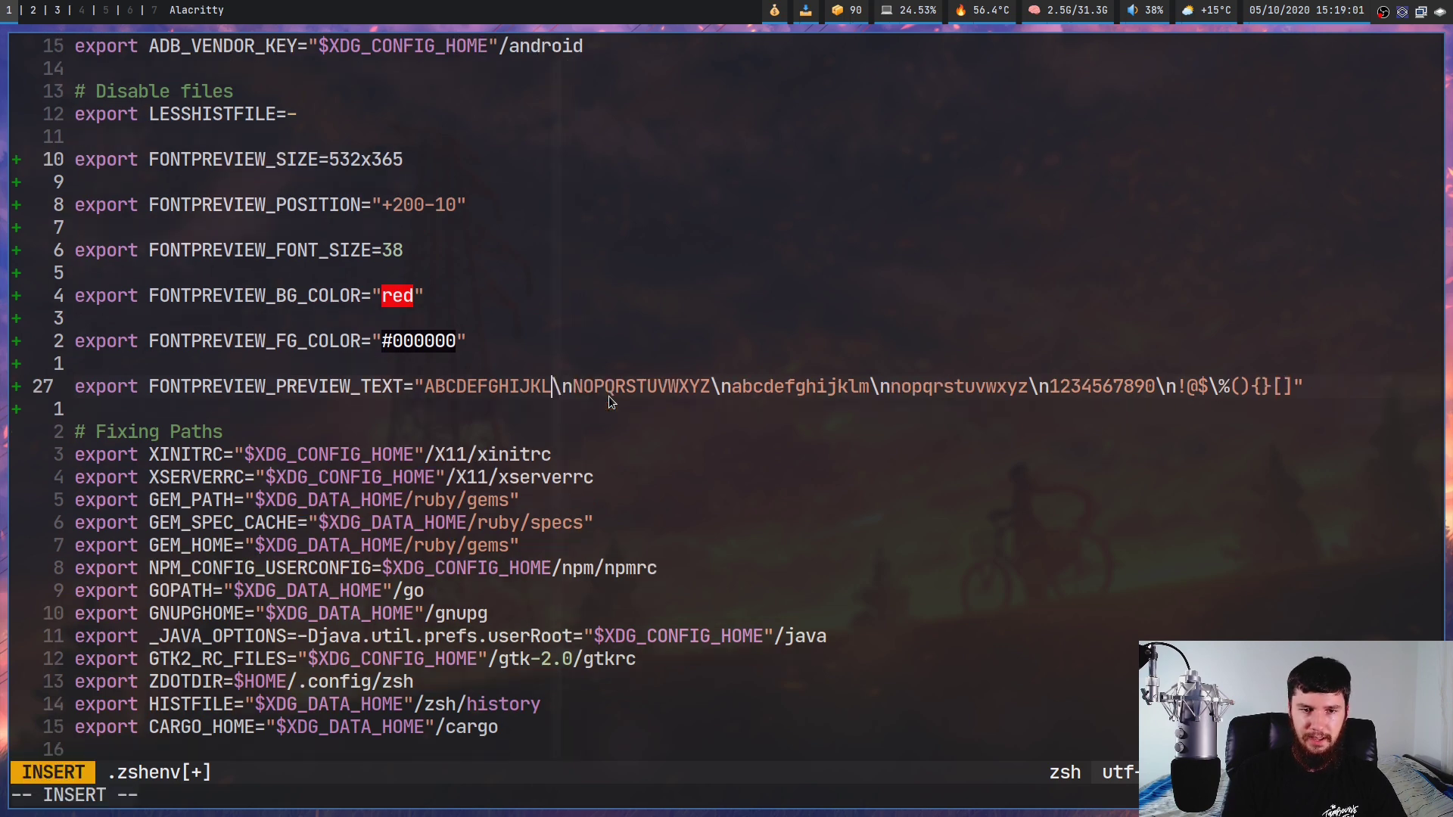
{"action": "key", "text": "BackSpace"}
{"action": "key", "text": "BackSpace"}
{"action": "key", "text": "BackSpace"}
{"action": "key", "text": "BackSpace"}
{"action": "key", "text": "BackSpace"}
{"action": "key", "text": "BackSpace"}
{"action": "key", "text": "BackSpace"}
{"action": "key", "text": "BackSpace"}
{"action": "key", "text": "BackSpace"}
{"action": "key", "text": "BackSpace"}
{"action": "key", "text": "BackSpace"}
{"action": "key", "text": "BackSpace"}
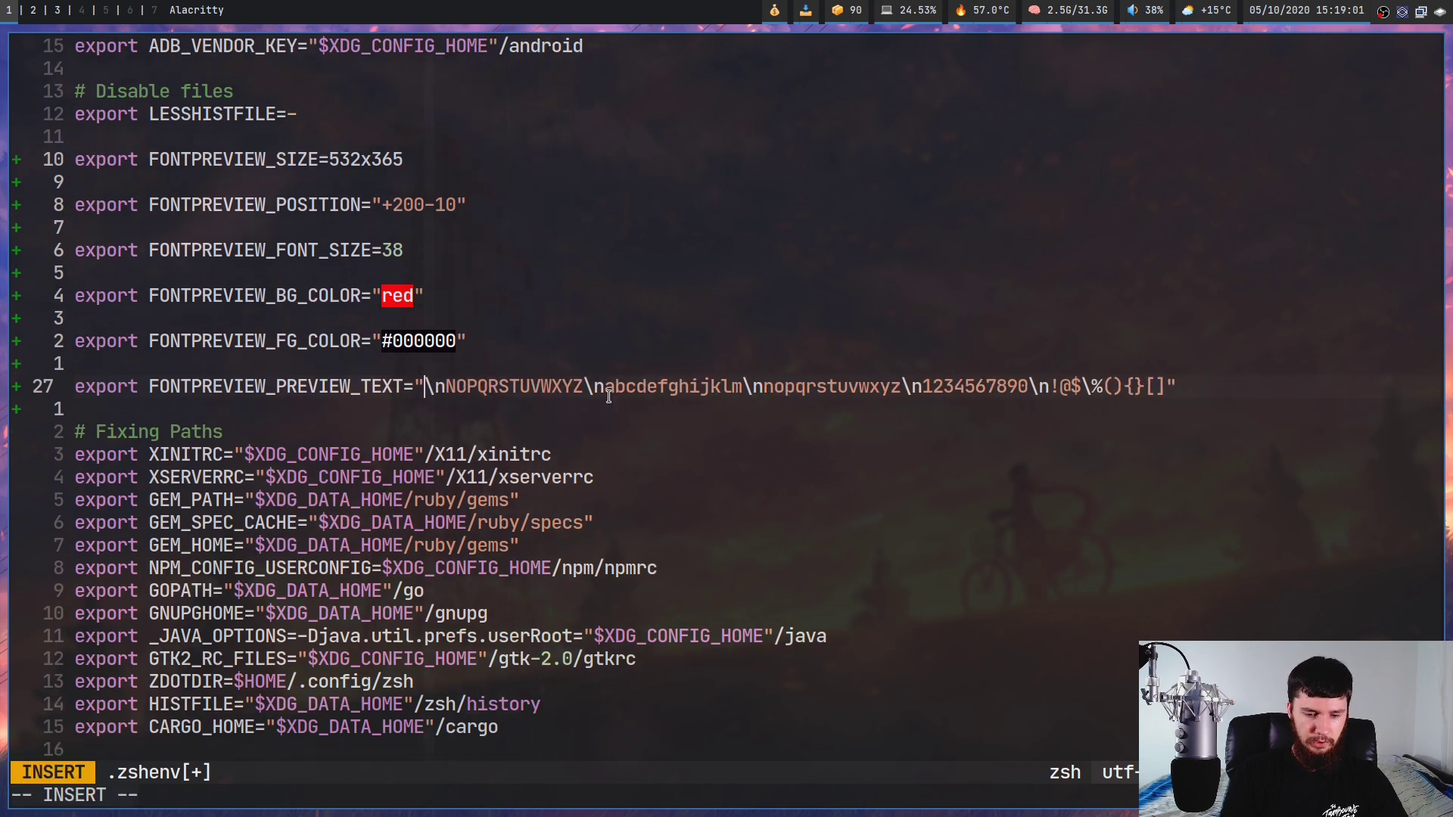
{"action": "type", "text": "GGGGGGGGGGGG"}
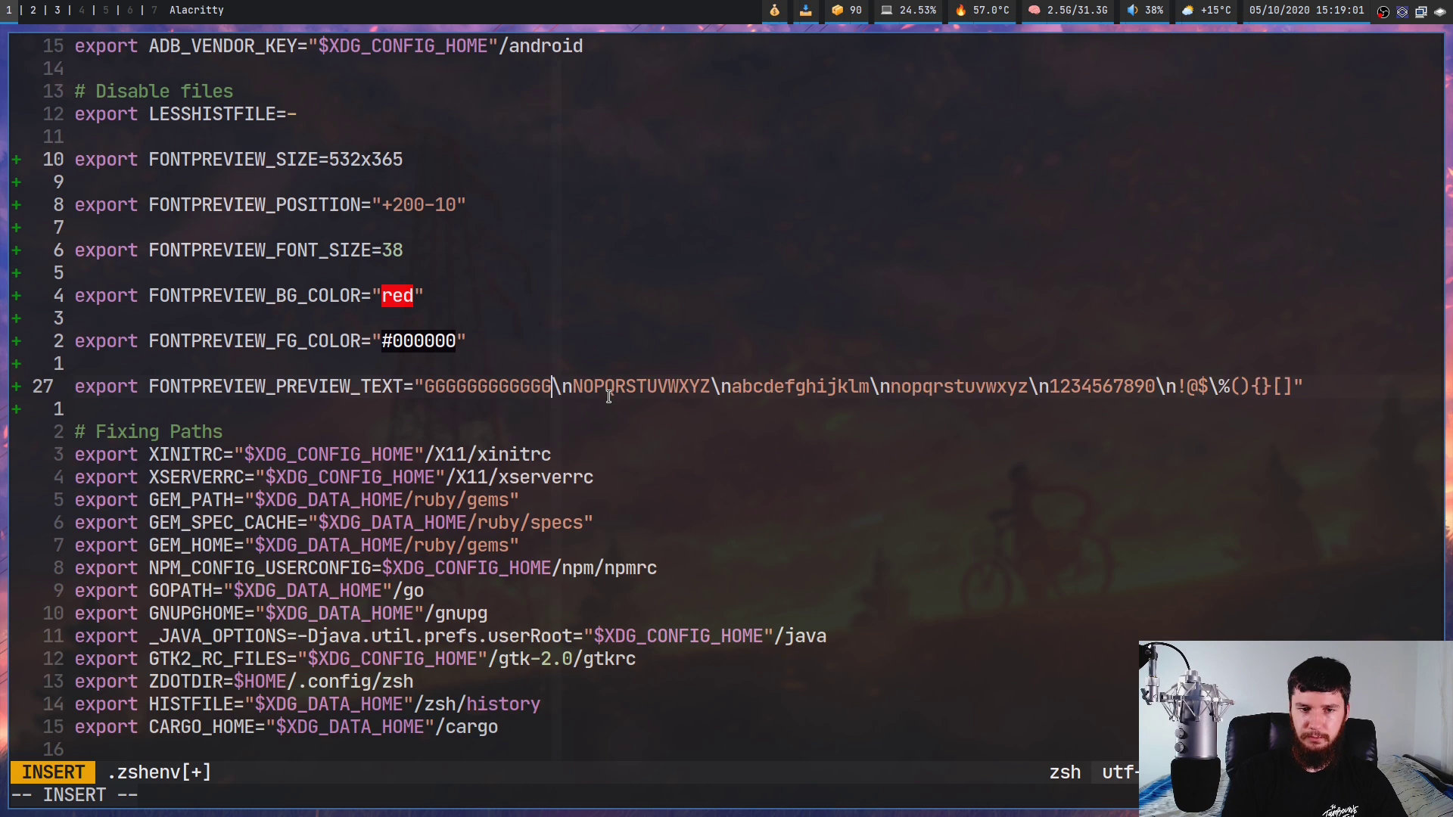
{"action": "key", "text": "Escape"}
- Append the symbols !@#$%^&*()_+ after the lowercase letters a to m
{"action": "key", "text": "l"}
{"action": "key", "text": "l"}
{"action": "key", "text": "l"}
{"action": "key", "text": "l"}
{"action": "key", "text": "l"}
{"action": "key", "text": "l"}
{"action": "key", "text": "l"}
{"action": "key", "text": "l"}
{"action": "key", "text": "l"}
{"action": "key", "text": "l"}
{"action": "key", "text": "l"}
{"action": "key", "text": "l"}
{"action": "key", "text": "l"}
{"action": "key", "text": "l"}
{"action": "key", "text": "l"}
{"action": "key", "text": "l"}
{"action": "key", "text": "l"}
{"action": "key", "text": "l"}
{"action": "key", "text": "l"}
{"action": "key", "text": "l"}
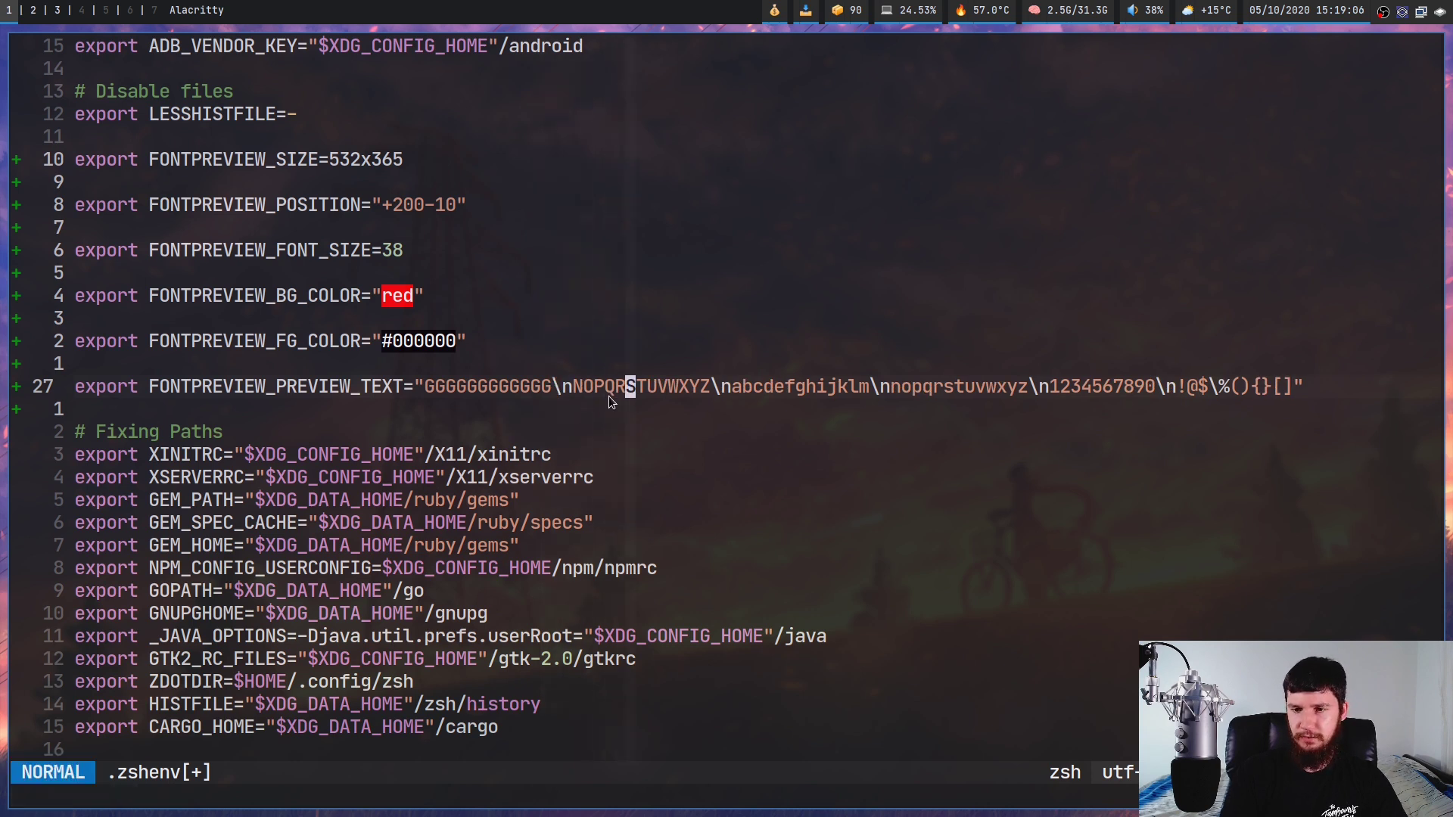
{"action": "key", "text": "l"}
{"action": "key", "text": "l"}
{"action": "key", "text": "l"}
{"action": "key", "text": "l"}
{"action": "key", "text": "l"}
{"action": "key", "text": "l"}
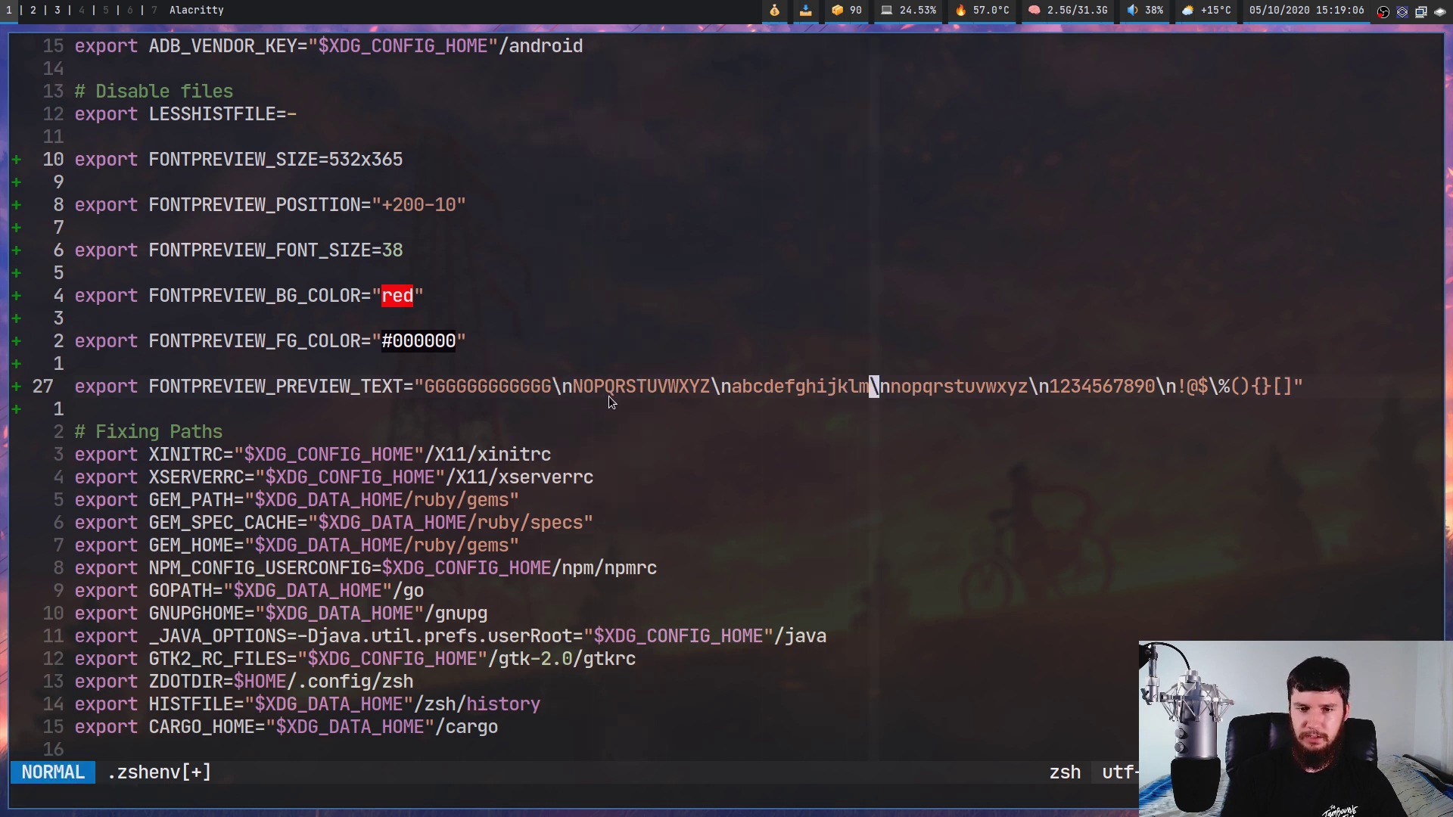
{"action": "type", "text": "ijklm!@#$%^&*()"}
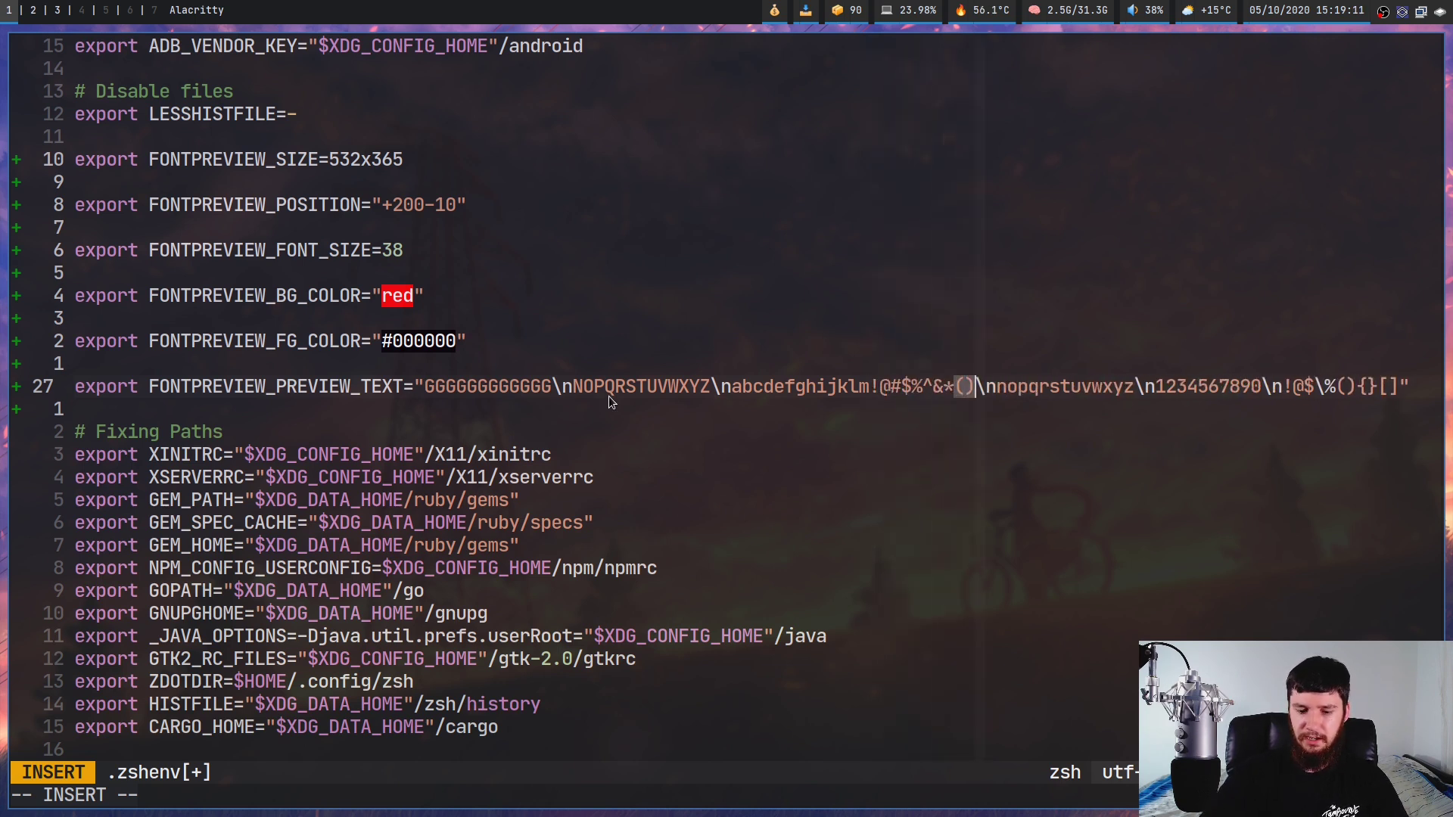
{"action": "type", "text": "_+"}
{"action": "key", "text": "Escape"}
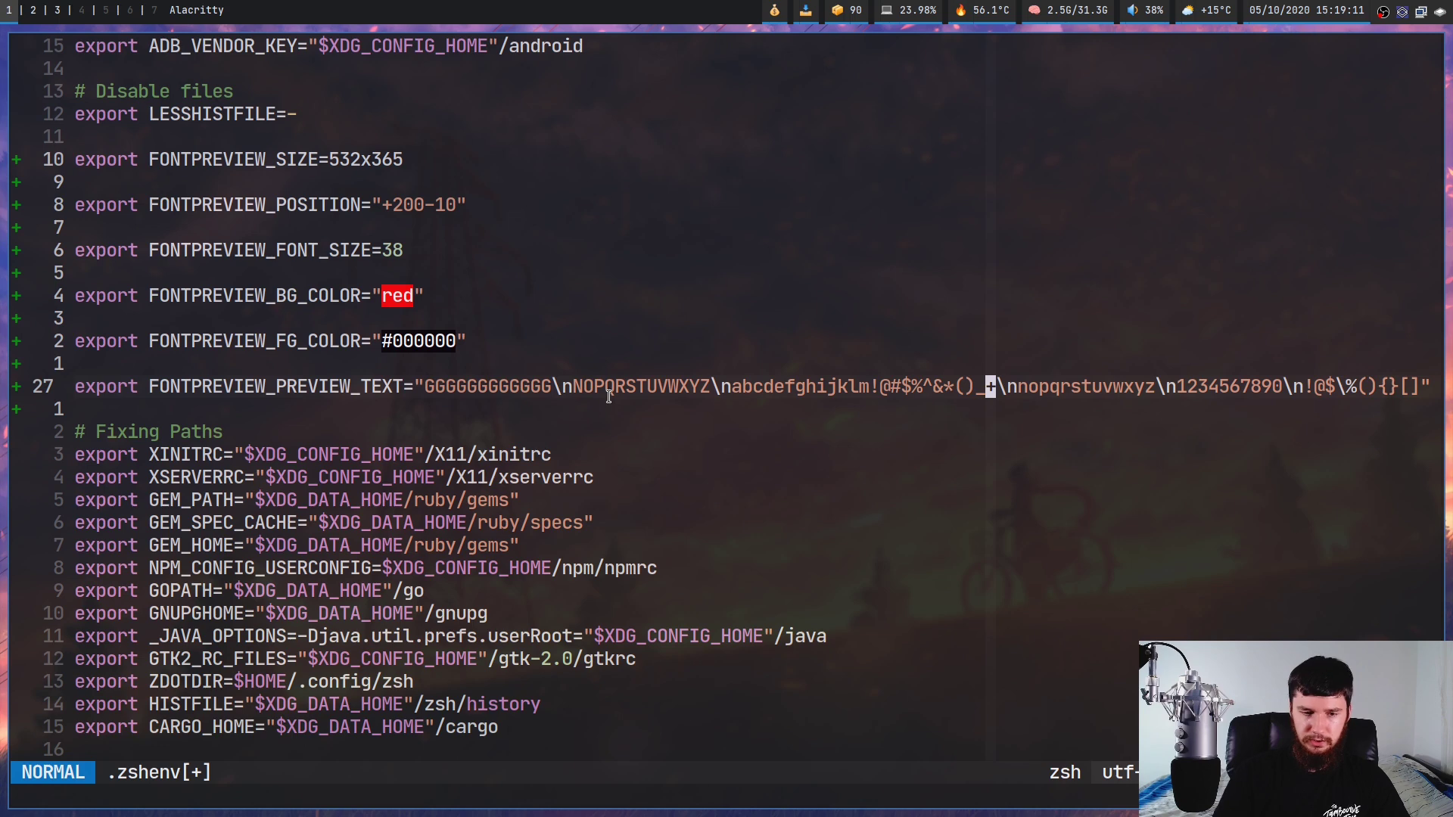
- Save and quit Neovim with :wq, then source .zshenv in the shell
{"action": "type", "text": ":wq"}
{"action": "key", "text": "Return"}
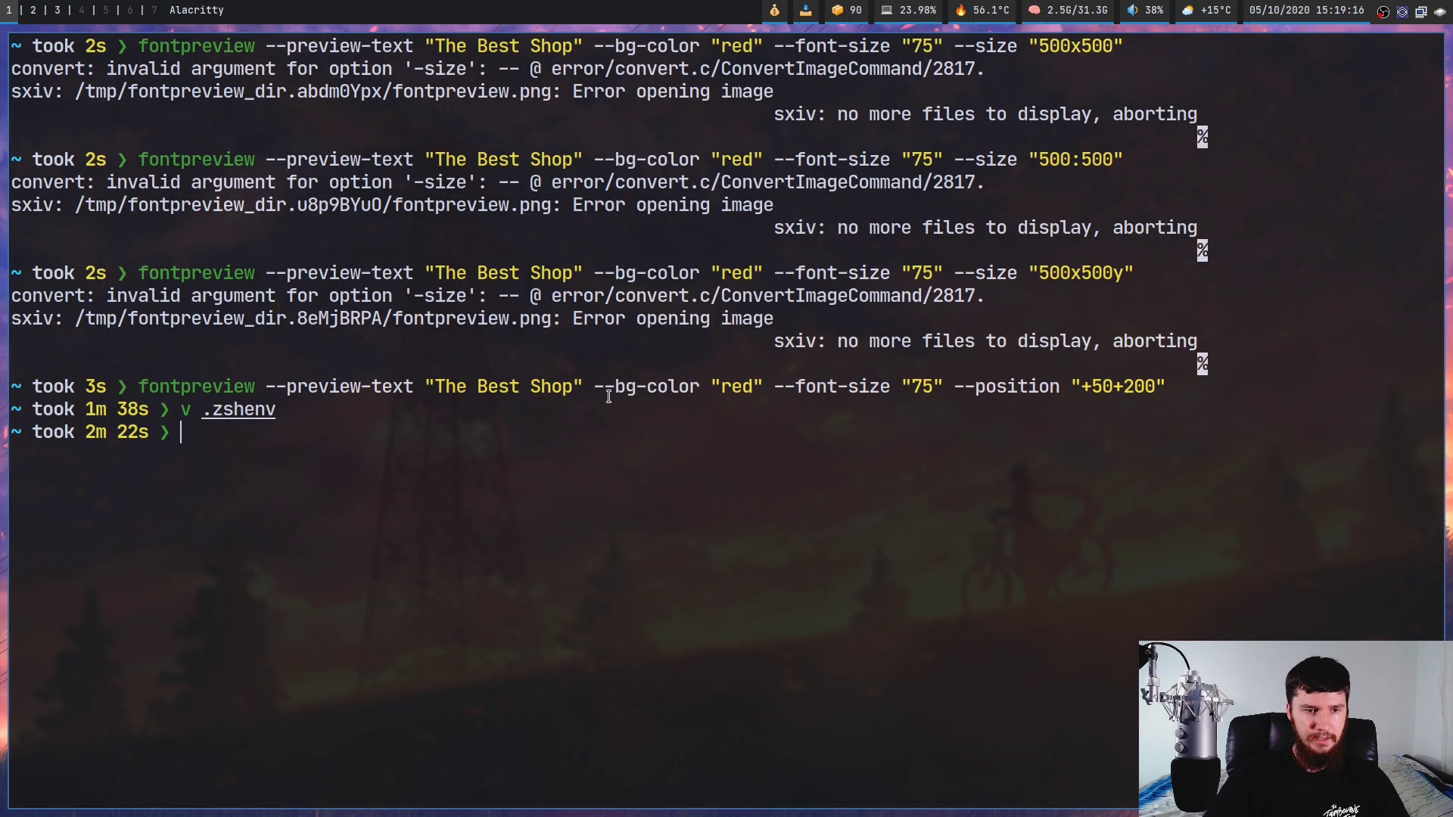
{"action": "type", "text": "source ."}
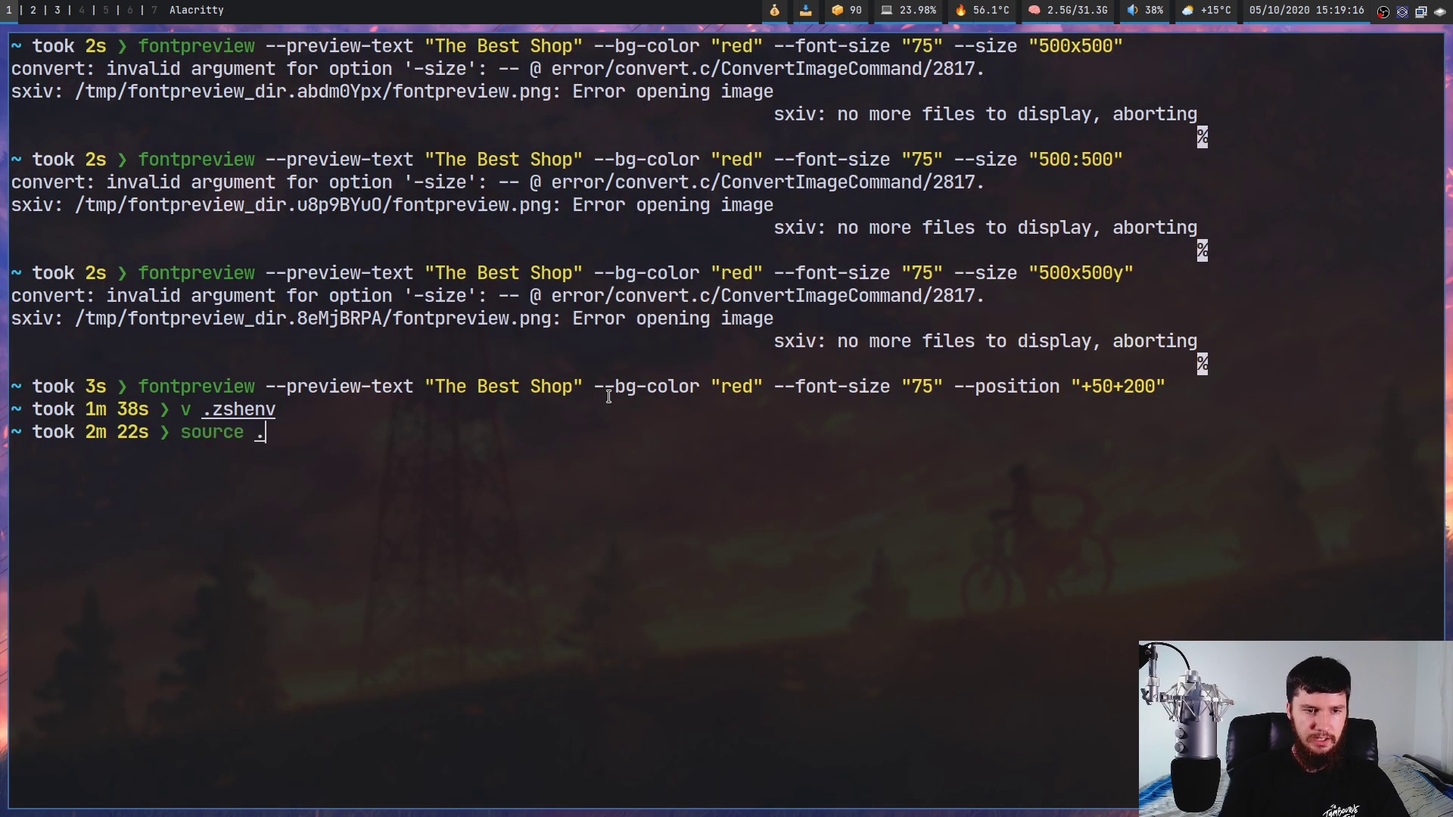
{"action": "type", "text": "zshenv"}
{"action": "key", "text": "Return"}
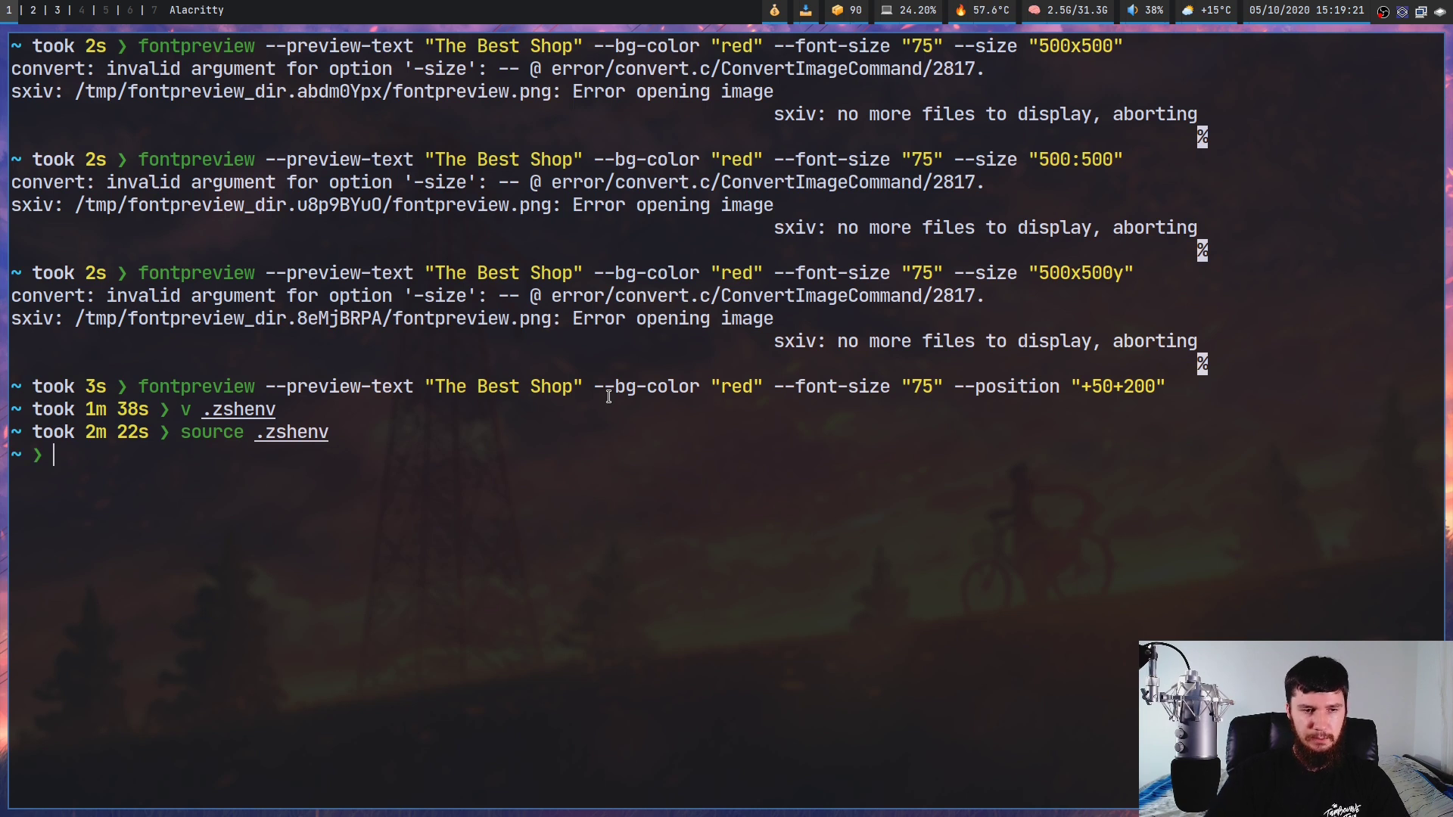
- Recall an earlier fontpreview command and clear the command line
{"action": "key", "text": "Up"}
{"action": "key", "text": "Up"}
{"action": "key", "text": "Up"}
{"action": "key", "text": "BackSpace"}
{"action": "key", "text": "BackSpace"}
{"action": "key", "text": "BackSpace"}
{"action": "key", "text": "BackSpace"}
{"action": "key", "text": "BackSpace"}
{"action": "key", "text": "BackSpace"}
{"action": "key", "text": "BackSpace"}
{"action": "key", "text": "BackSpace"}
{"action": "key", "text": "BackSpace"}
{"action": "key", "text": "BackSpace"}
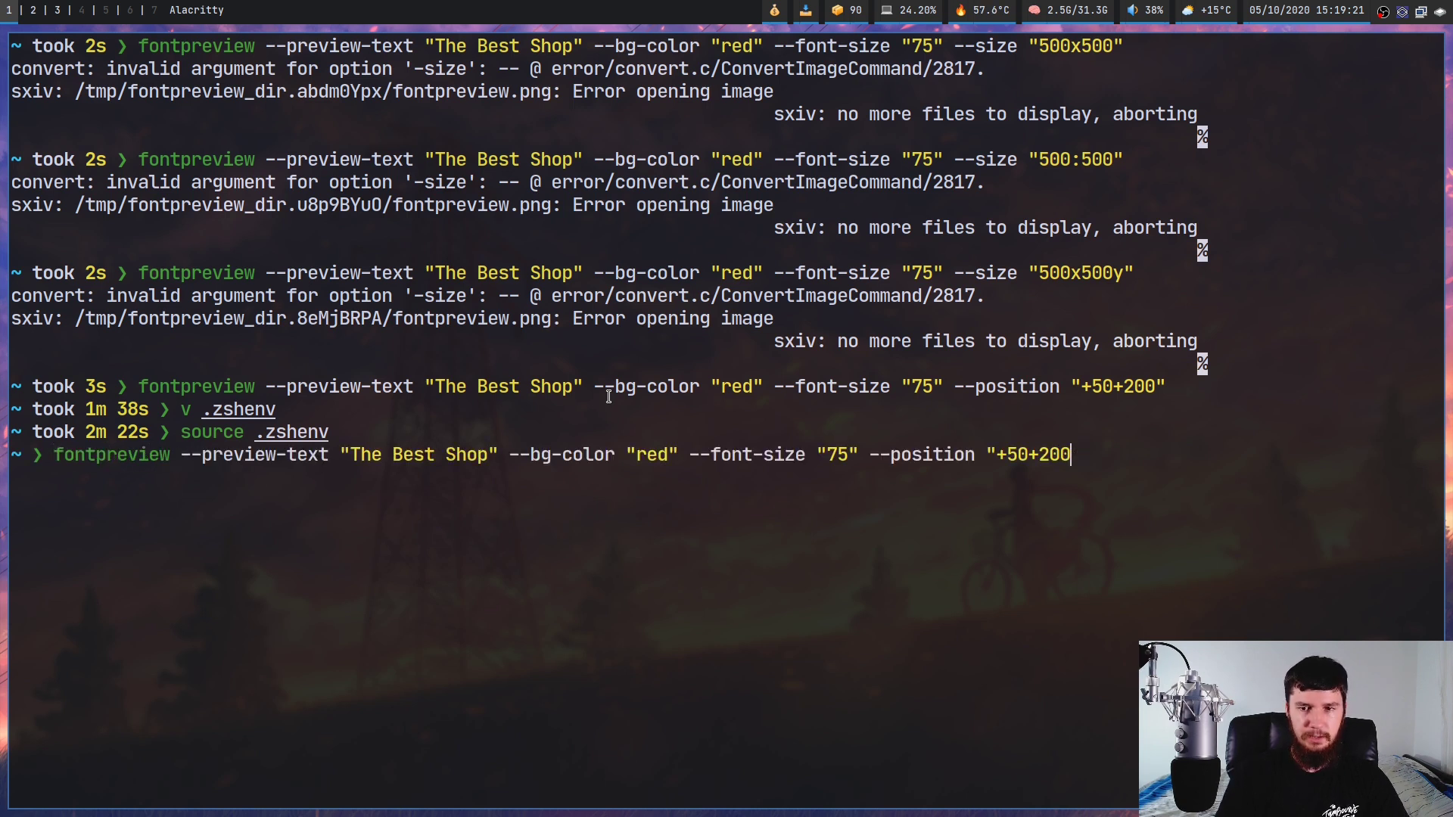
{"action": "key", "text": "ctrl+u"}
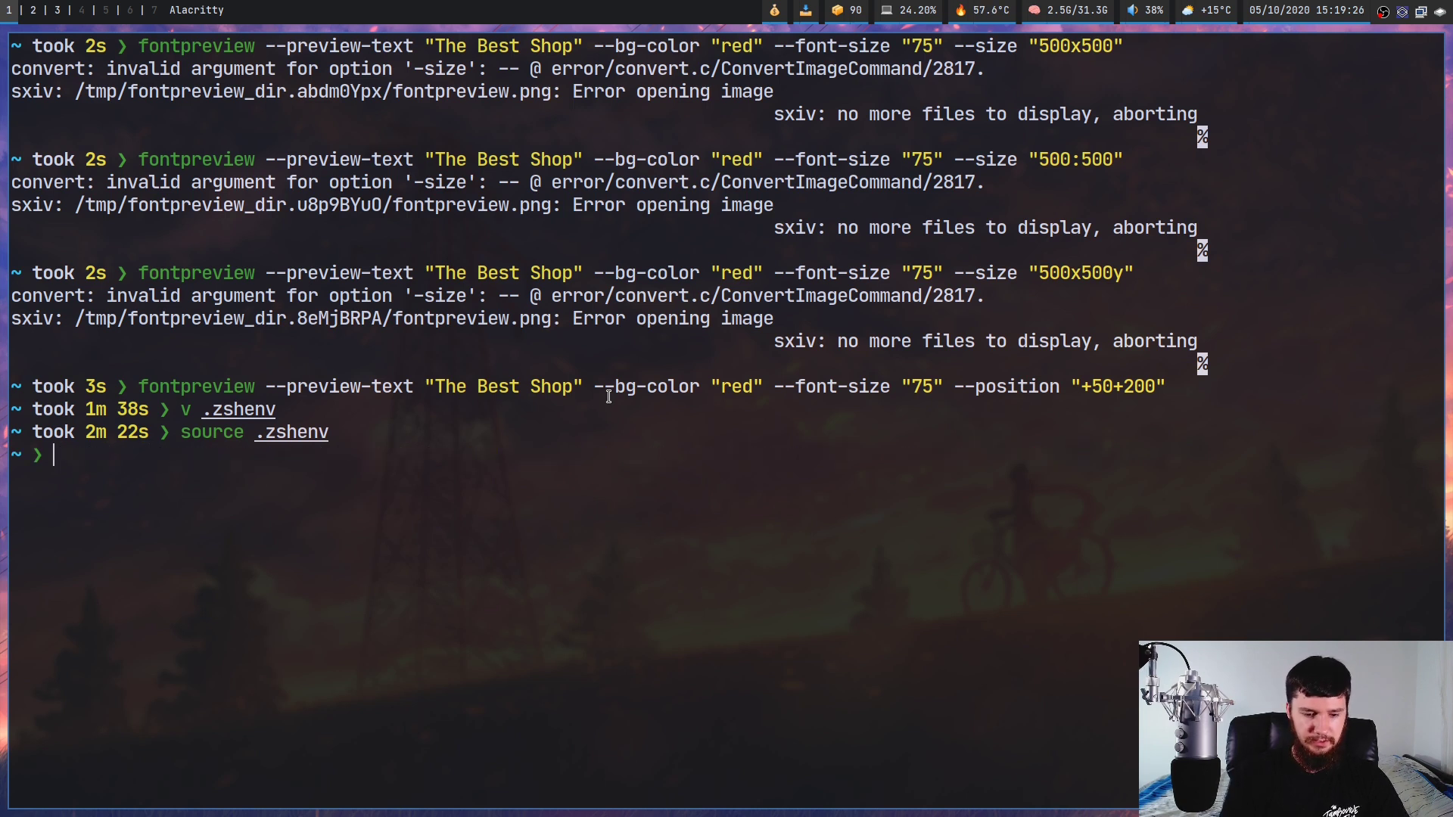
- Run fontpreview with the new .zshenv defaults and move through the first fonts in the list
{"action": "type", "text": "fontpreview"}
{"action": "key", "text": "Return"}
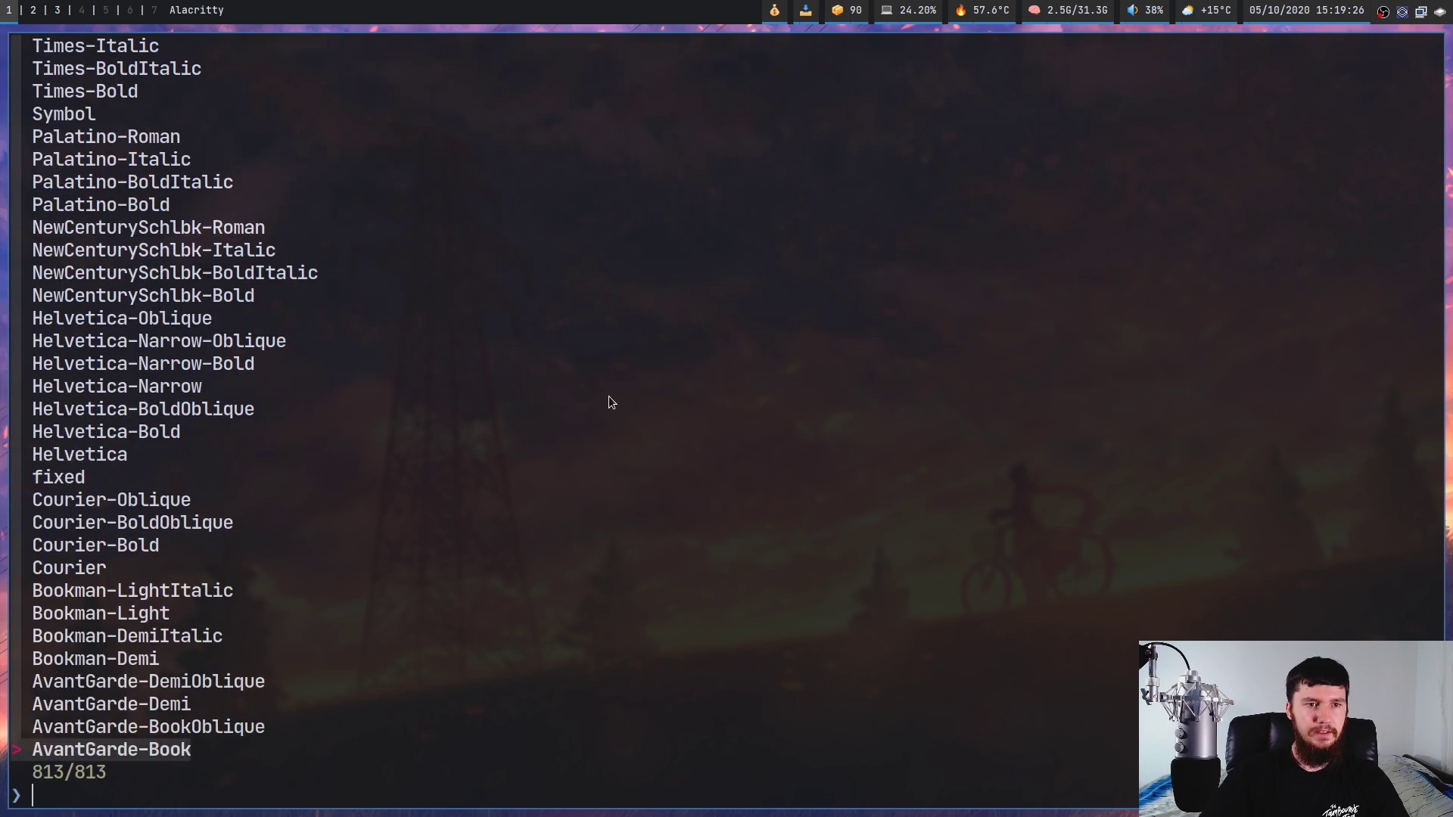
{"action": "key", "text": "Up"}
{"action": "key", "text": "Down"}
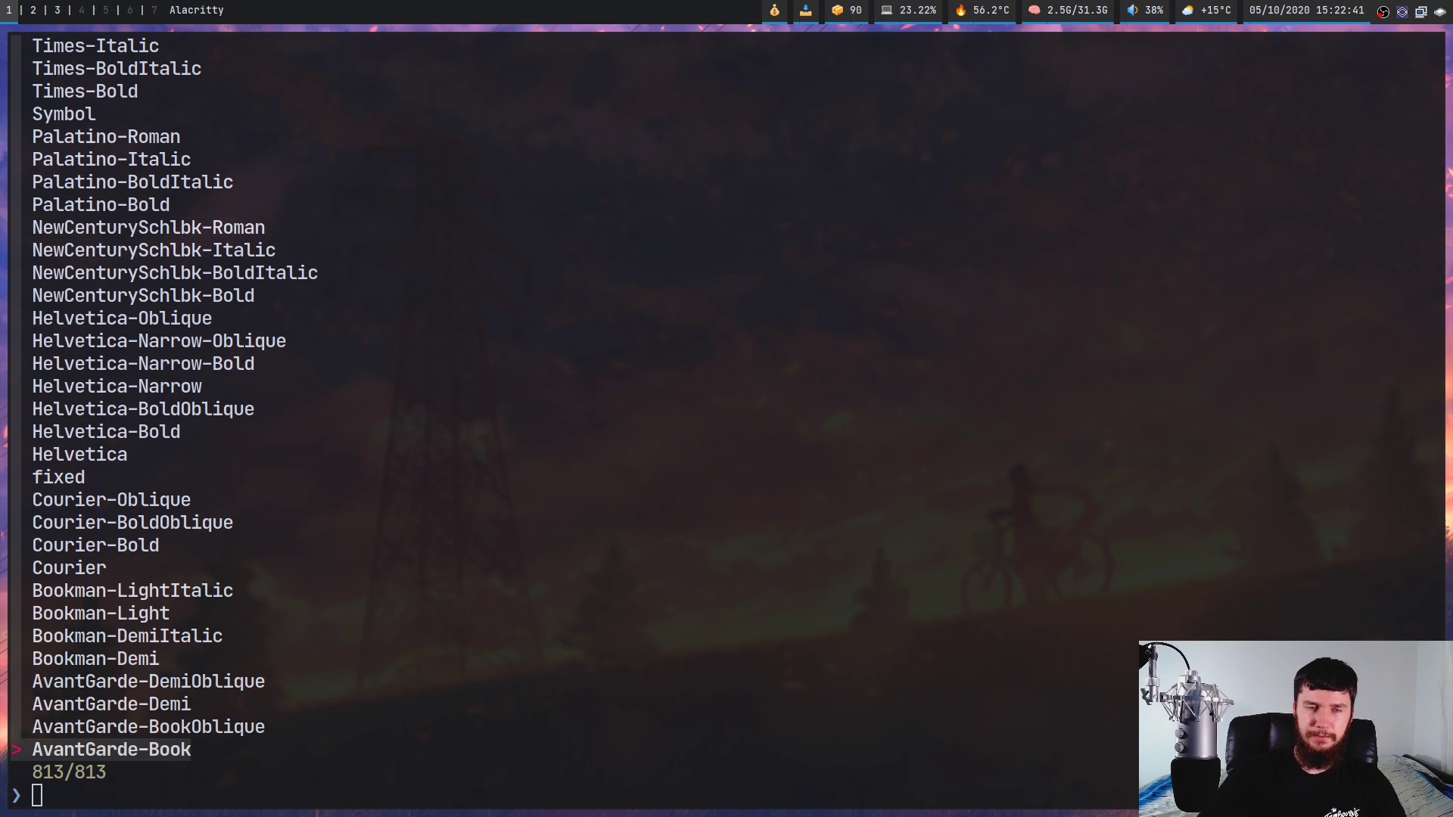
- Rerun fontpreview with a --preview-text of eight pasted emojis
{"action": "key", "text": "Escape"}
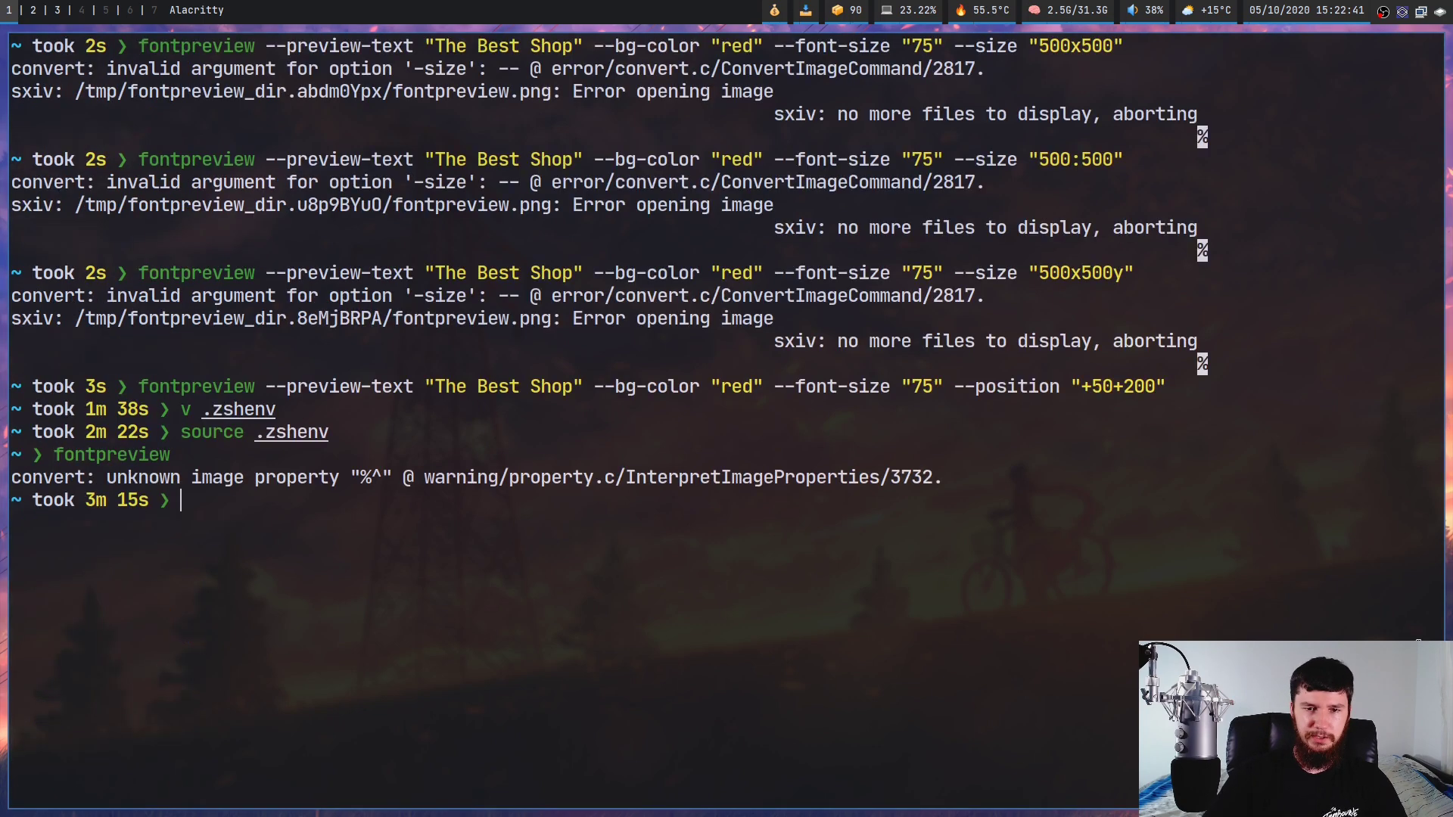
{"action": "key", "text": "Up"}
{"action": "type", "text": "--pr"}
{"action": "type", "text": "eview "}
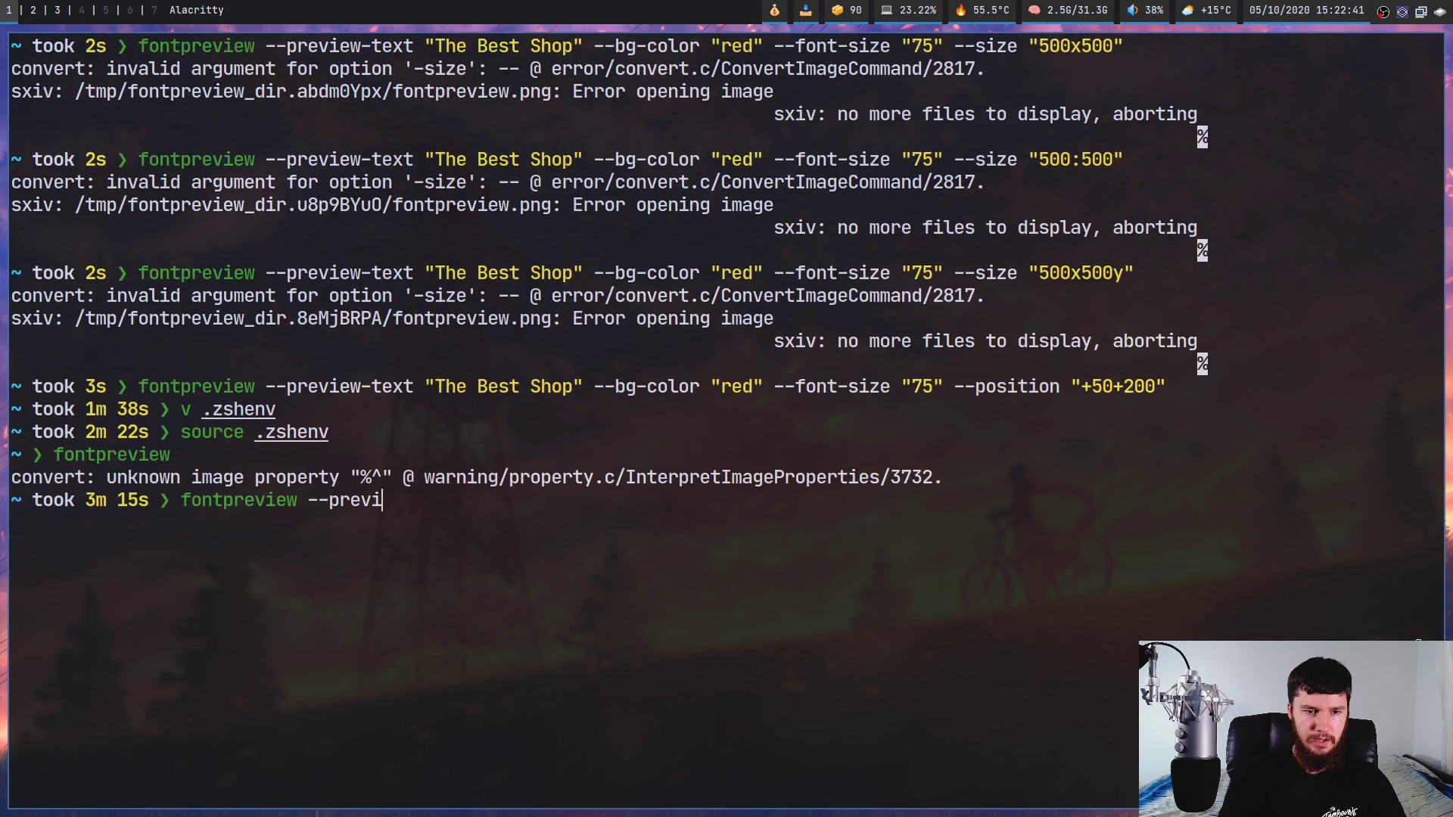
{"action": "type", "text": "text \"😀 😃 😄 😁 😆 😅 😂 🤣"}
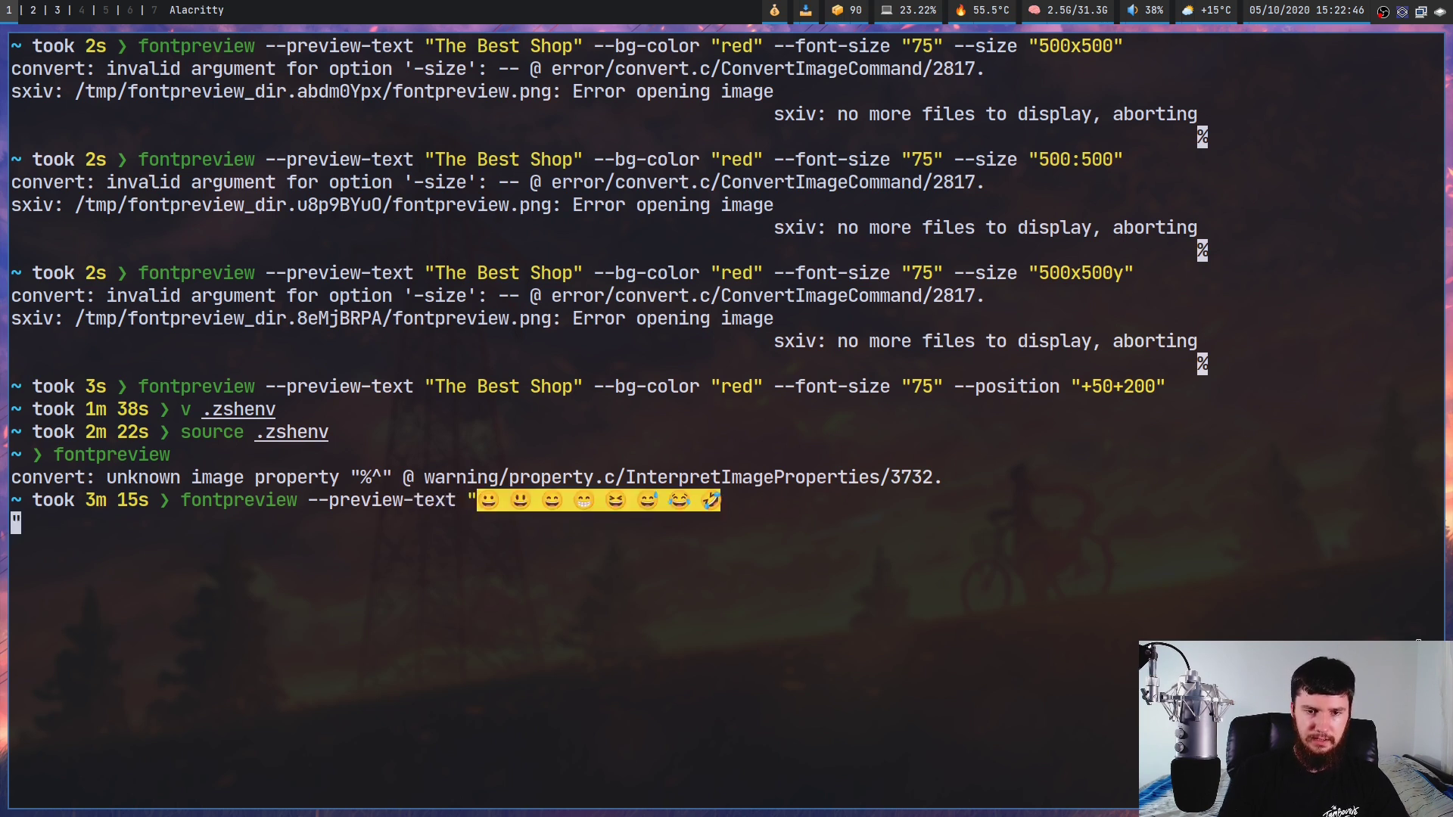
{"action": "type", "text": "😀 😃 😄 😁 😆 😅 😂 🤣"}
{"action": "key", "text": "Right"}
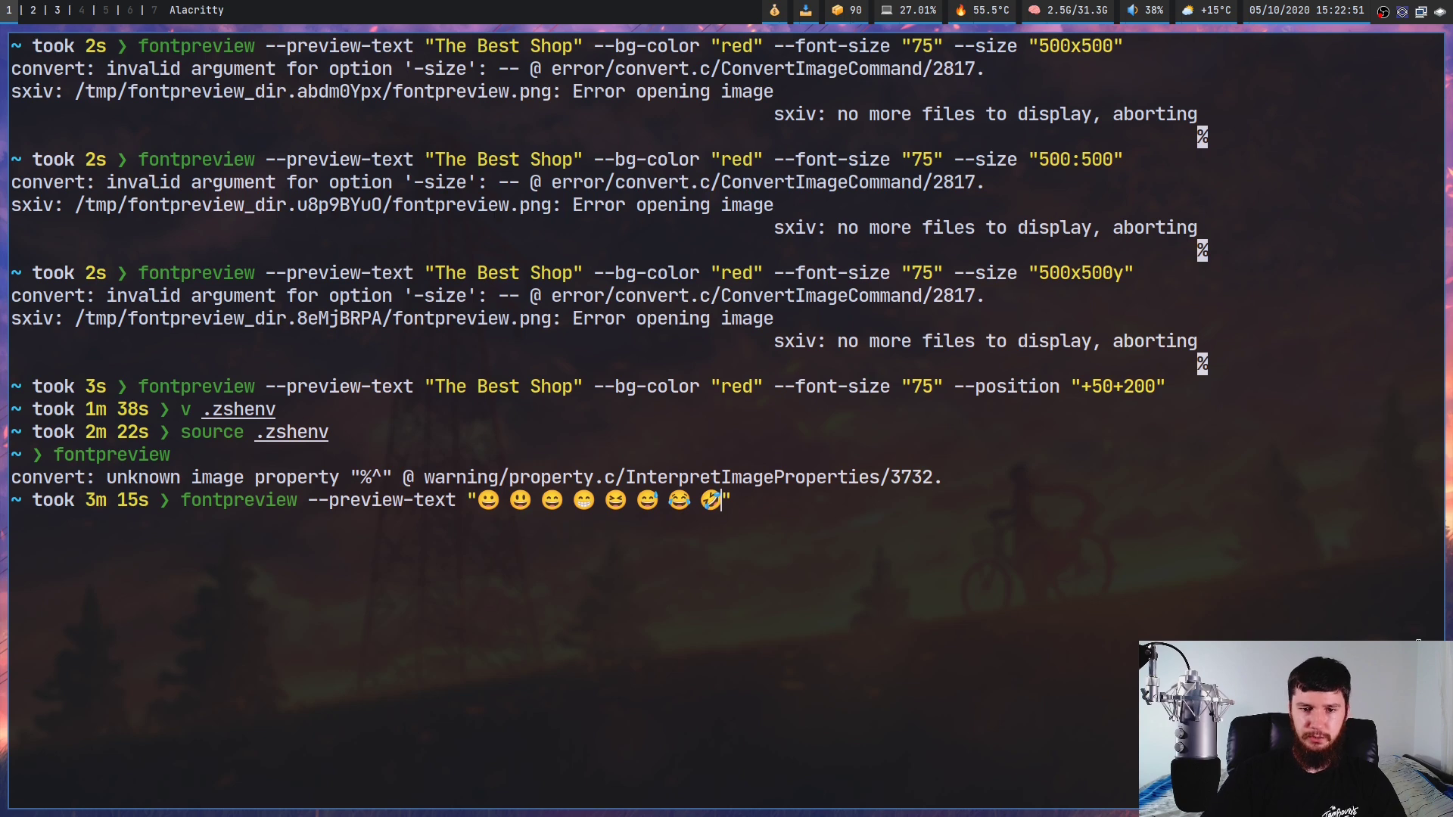
{"action": "key", "text": "Return"}
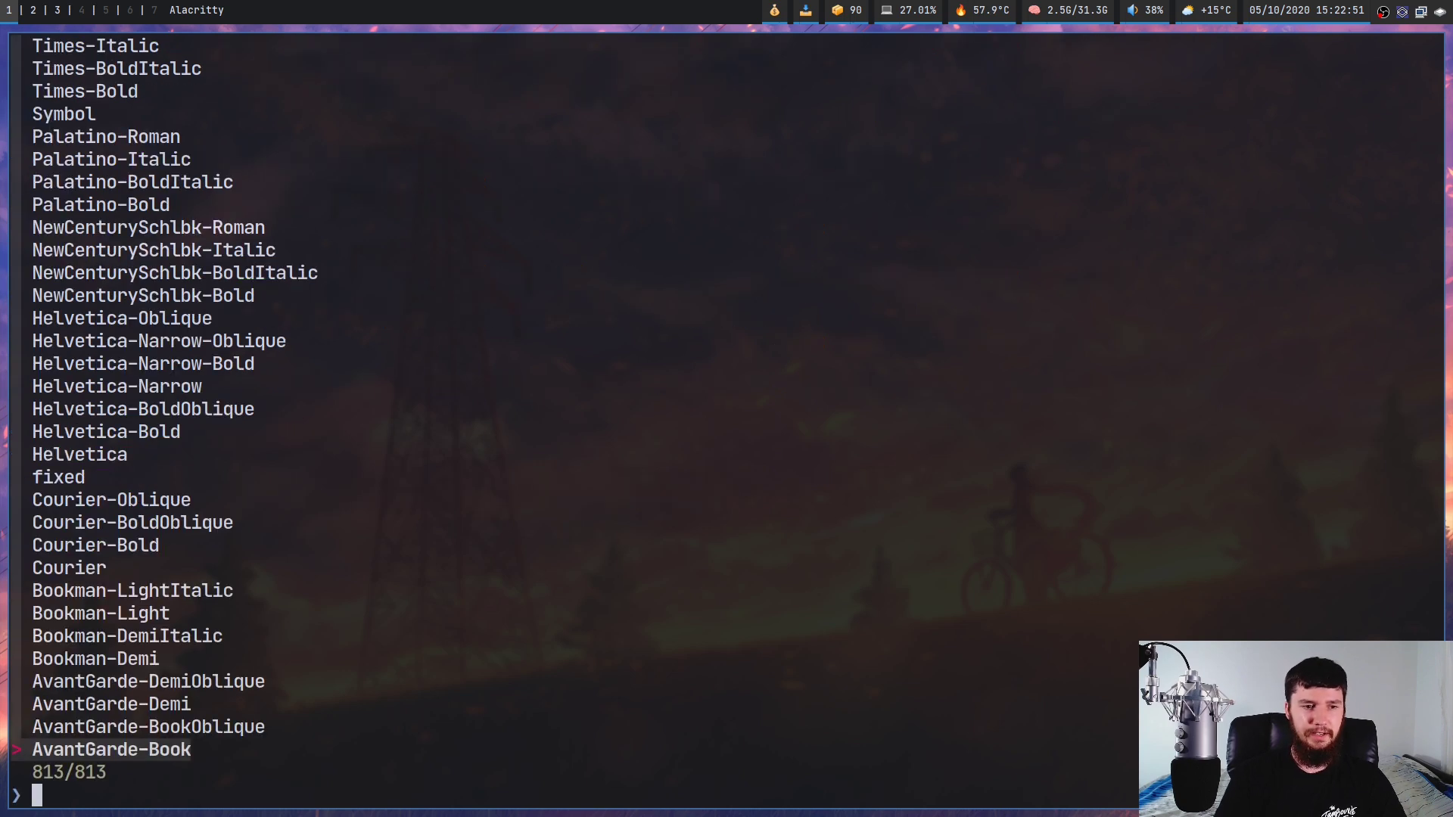
- Preview a font with the emoji text, then filter the font list by 'color'
{"action": "key", "text": "Up"}
{"action": "key", "text": "Up"}
{"action": "key", "text": "Up"}
{"action": "key", "text": "Up"}
{"action": "key", "text": "Up"}
{"action": "key", "text": "Up"}
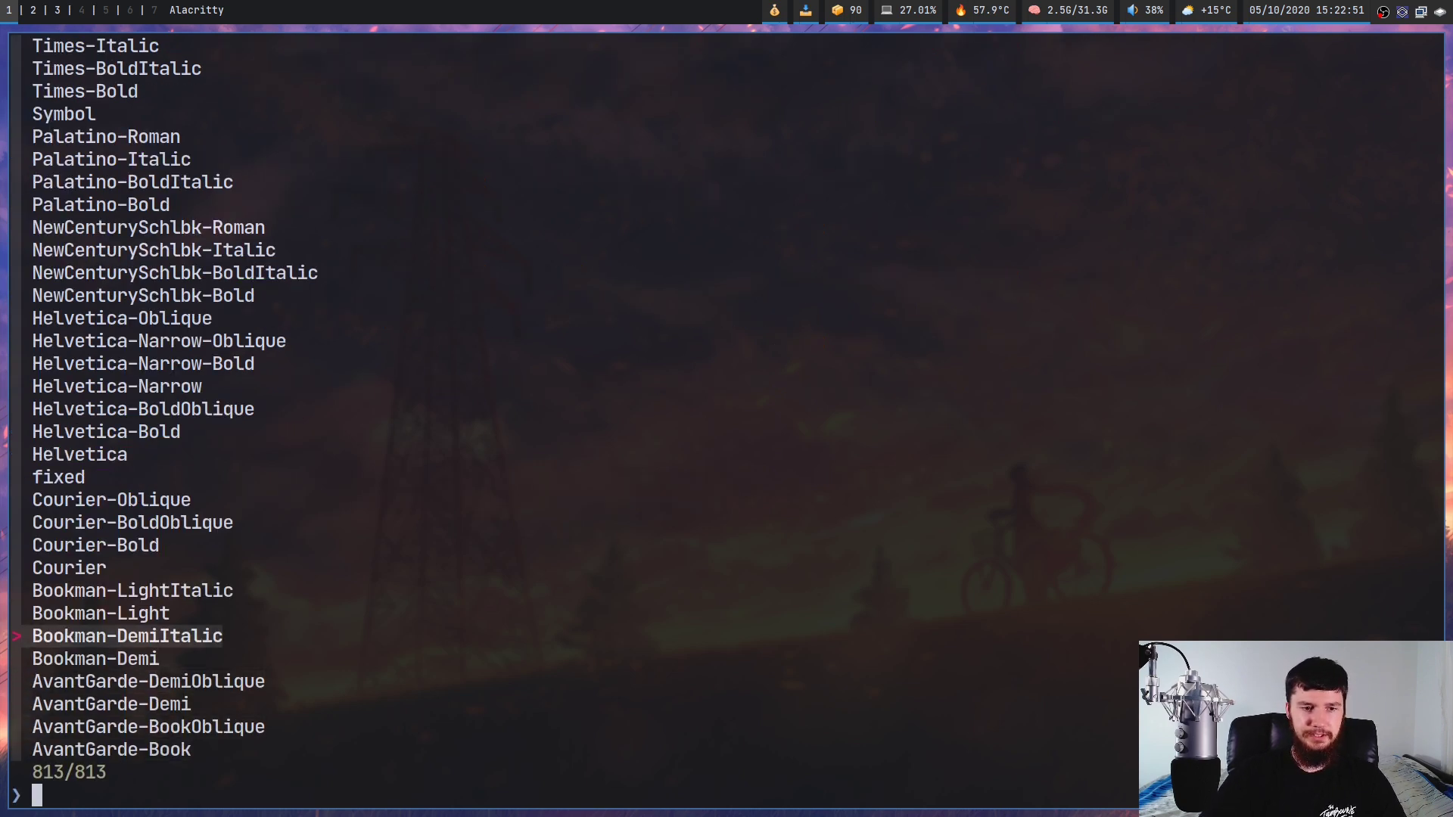
{"action": "key", "text": "Escape"}
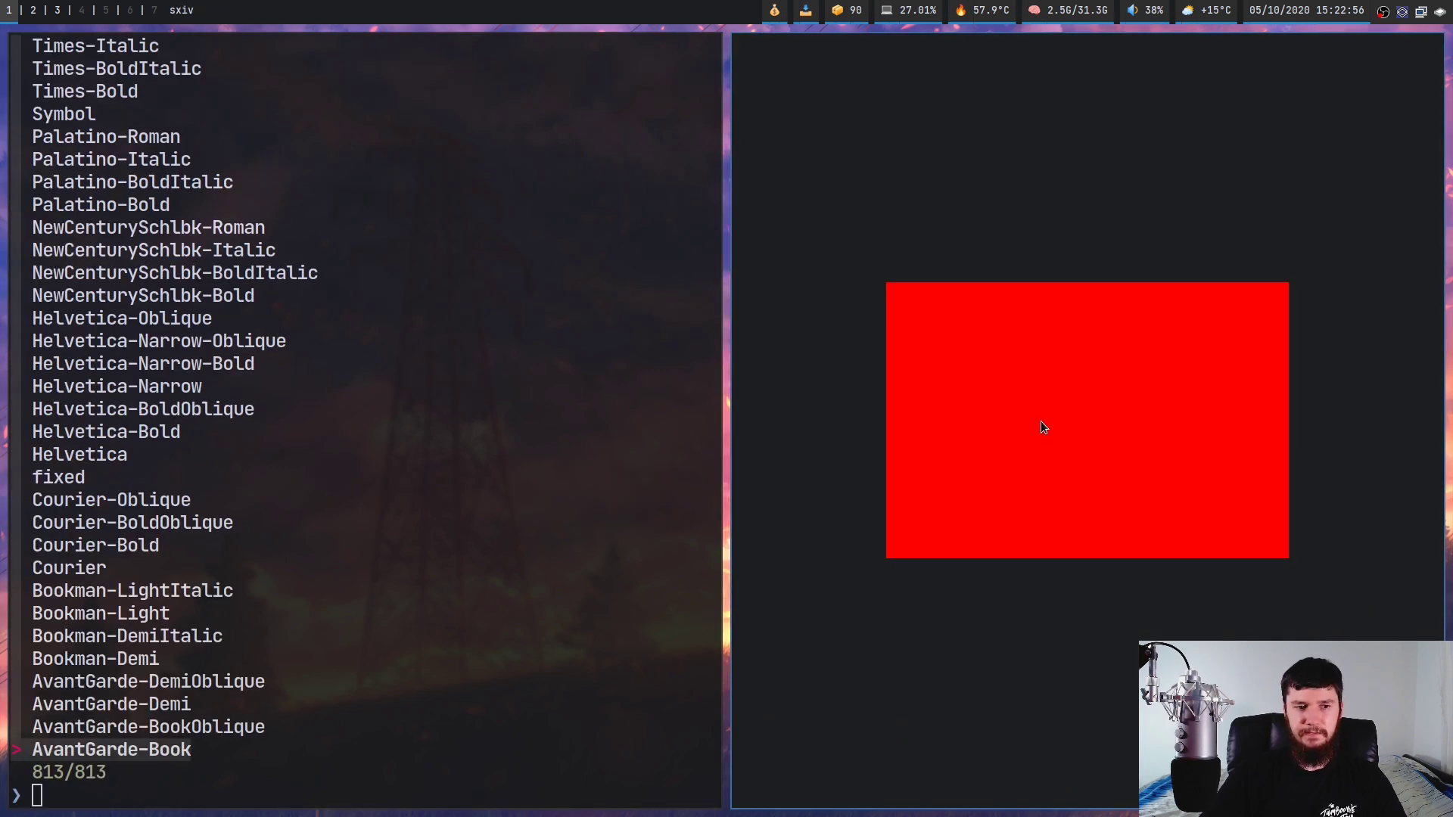
{"action": "type", "text": "q"}
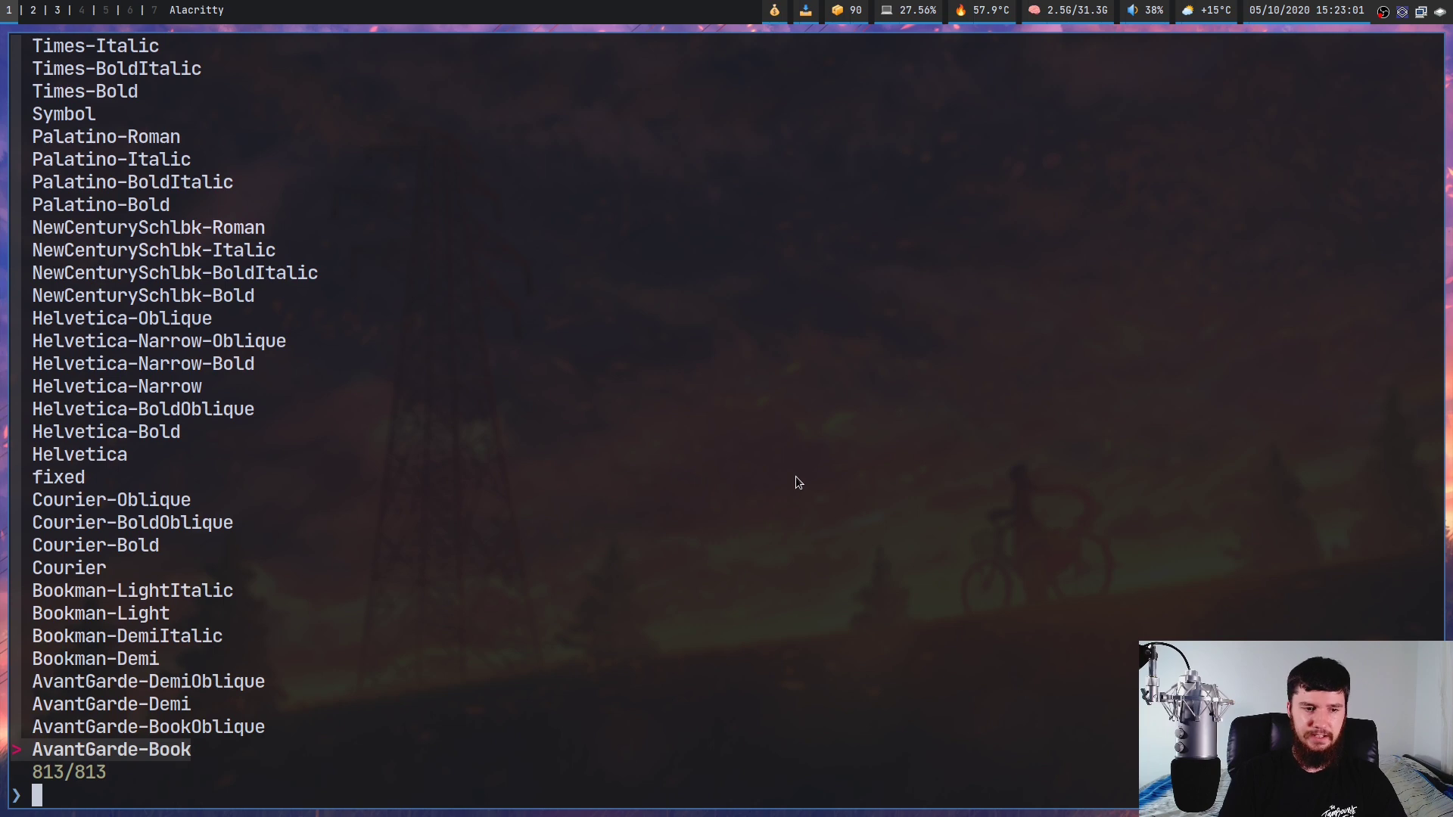
{"action": "type", "text": "color"}
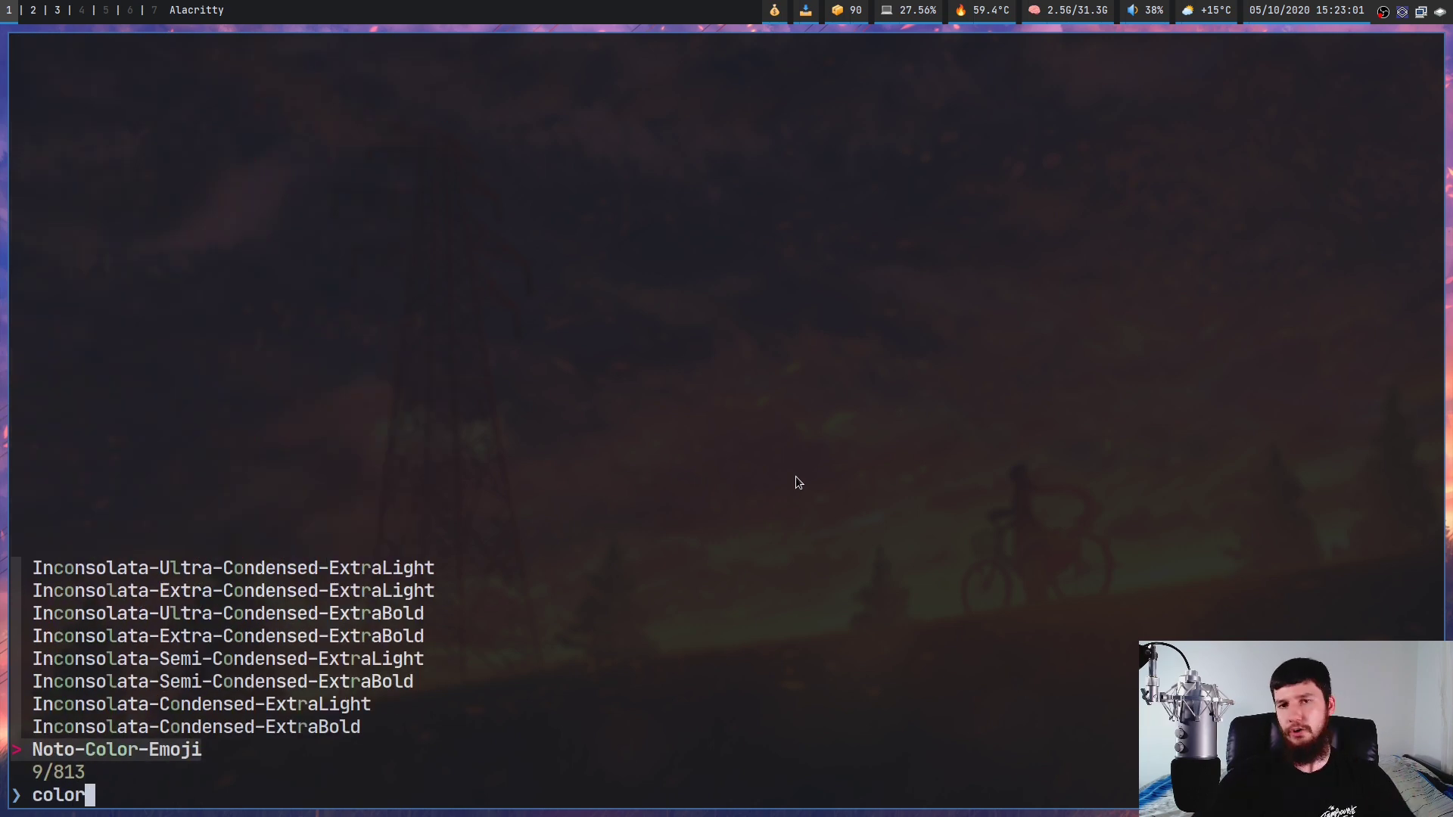
- Preview the emojis in Noto-Color-Emoji, get a blank red image, and exit to the shell
{"action": "key", "text": "Return"}
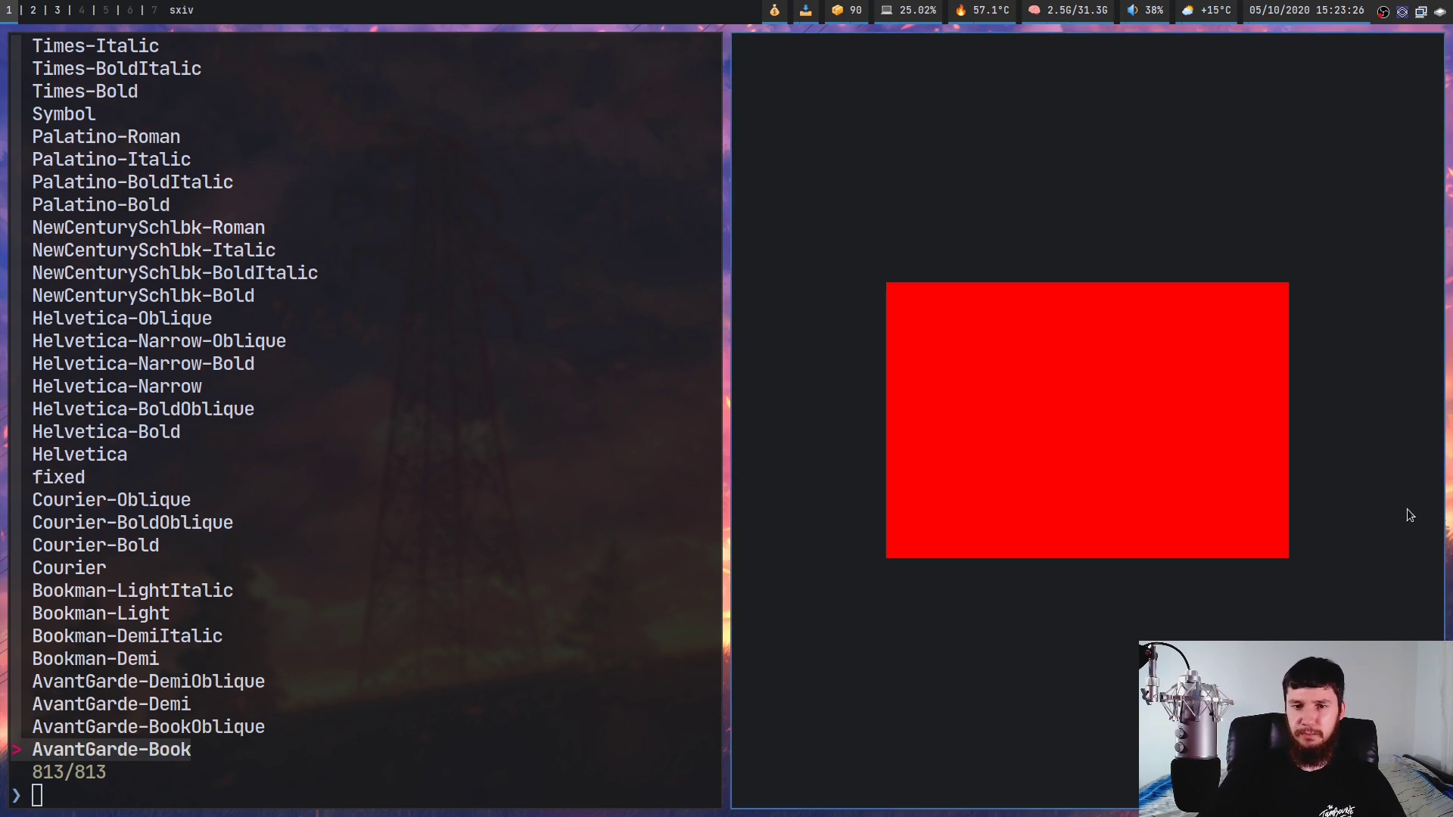
{"action": "key", "text": "Escape"}
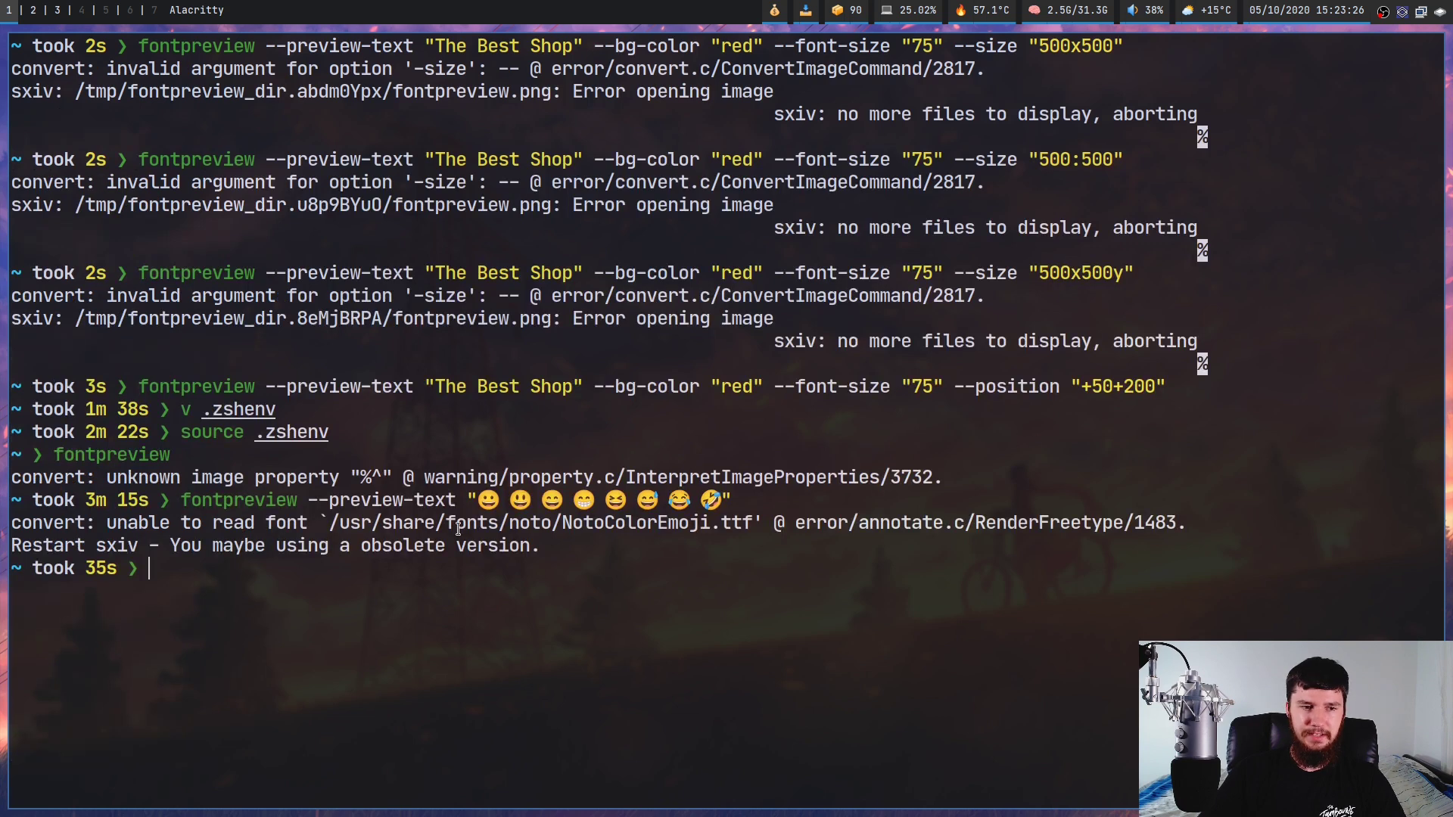